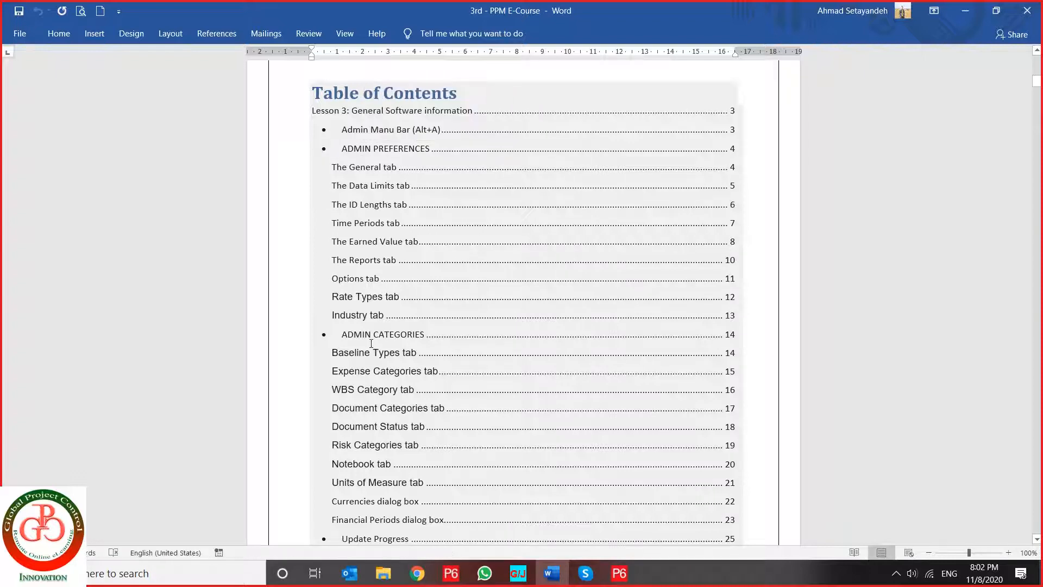
- Examine the lesson's table of contents, its Admin menu section and the General tab description under Admin Preferences
scroll(359, 335, down, 2)
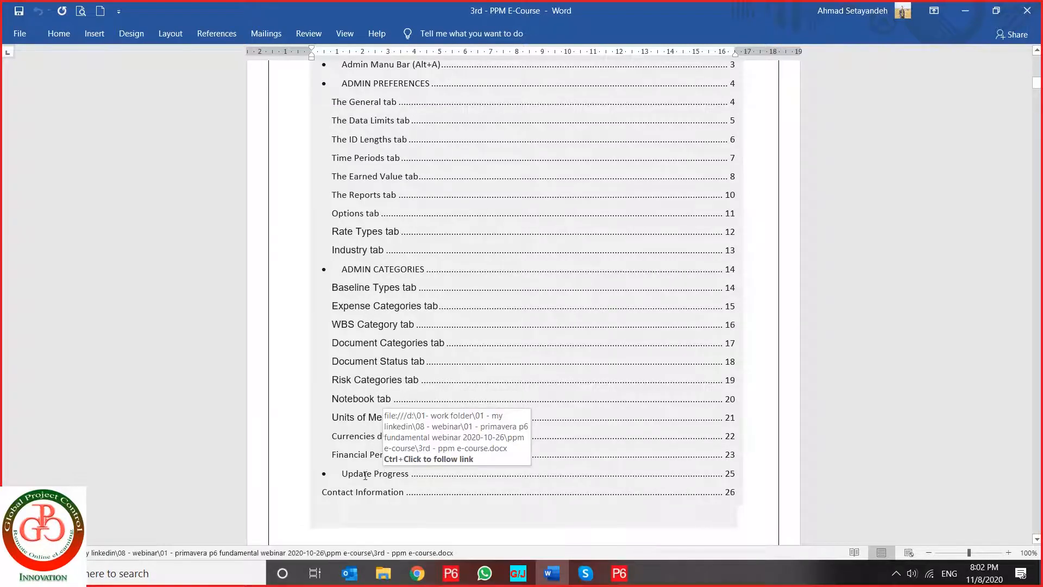
scroll(361, 203, up, 4)
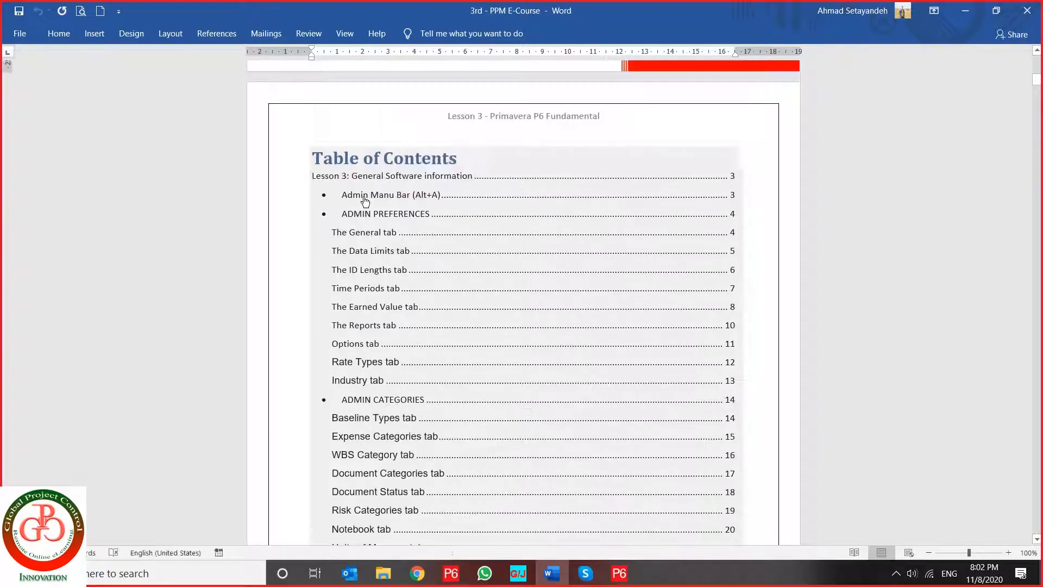
ctrl+click(362, 198)
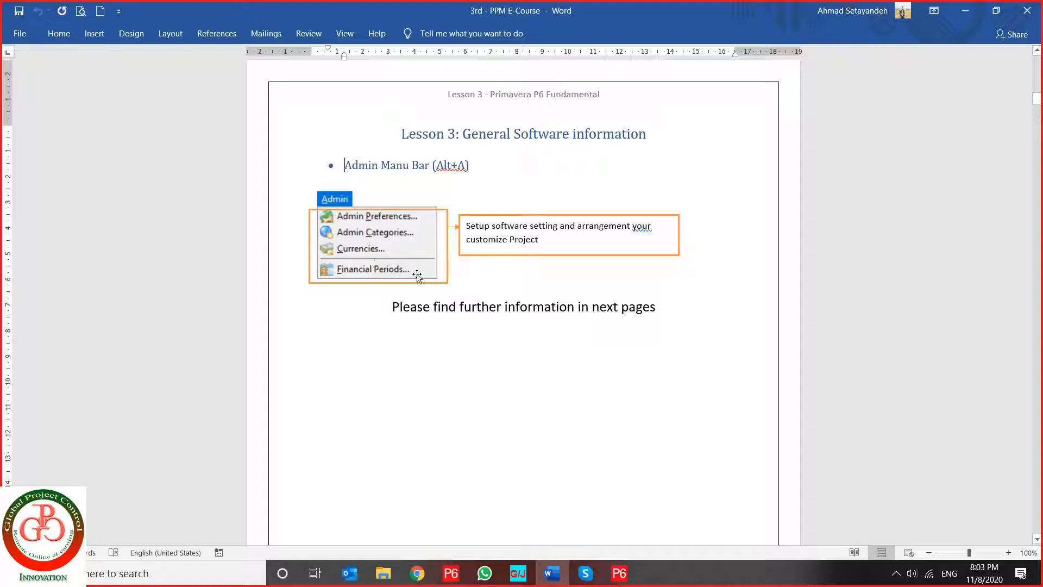
scroll(405, 323, down, 10)
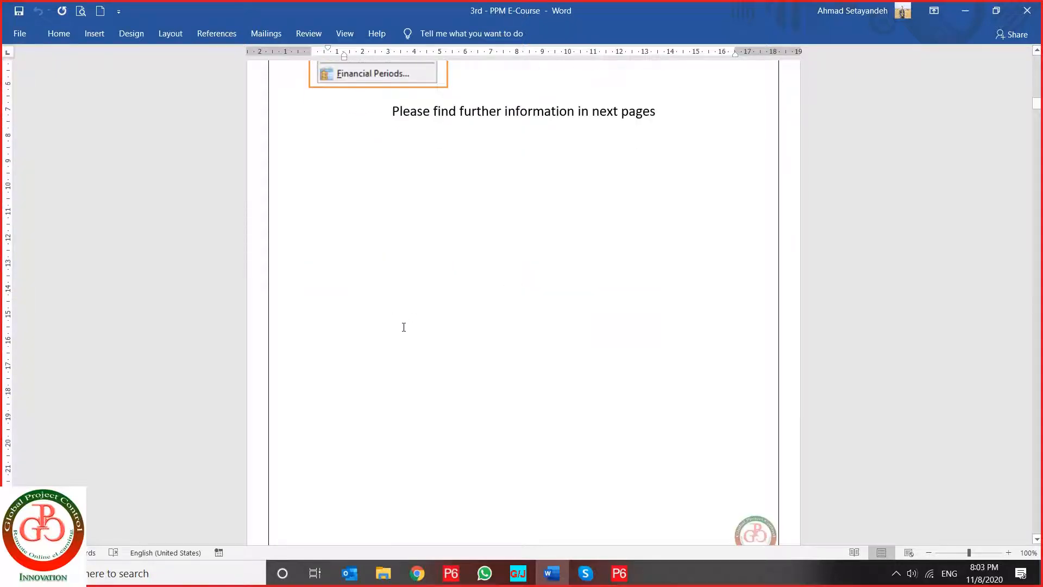
scroll(403, 328, down, 5)
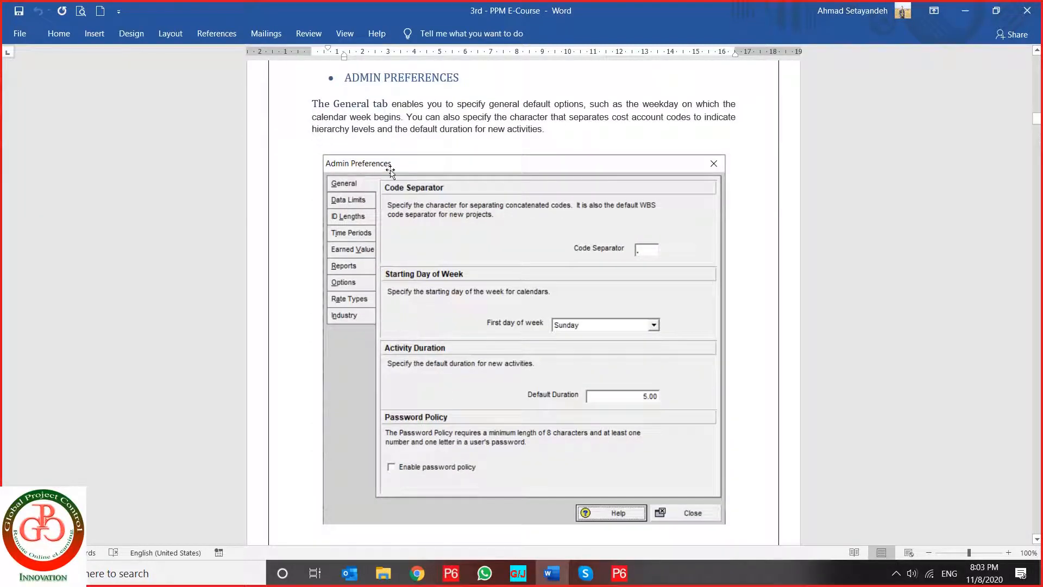
- Switch to Primavera P6 and open the General settings of Admin Preferences
click(609, 570)
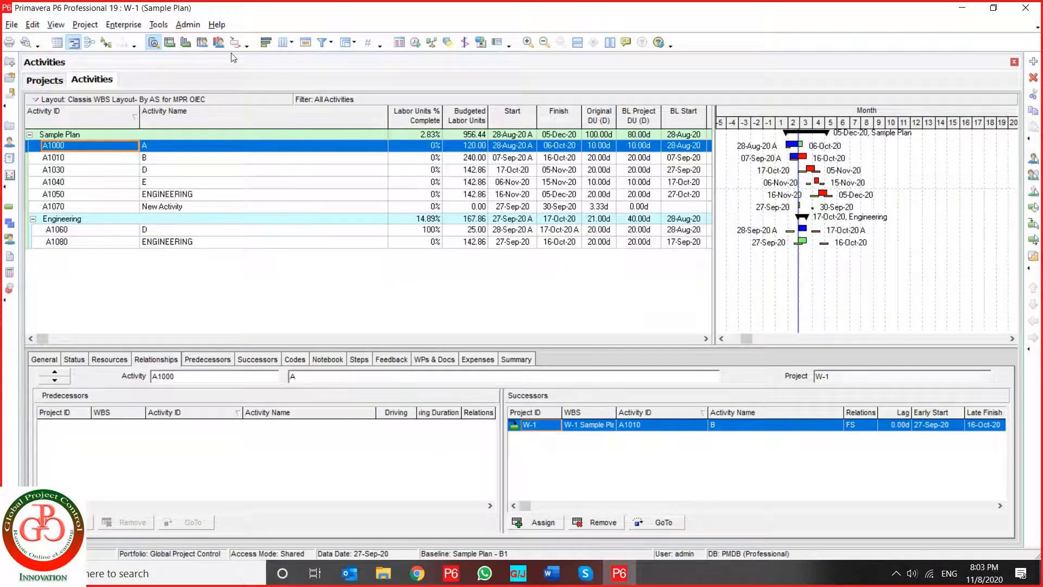
click(188, 25)
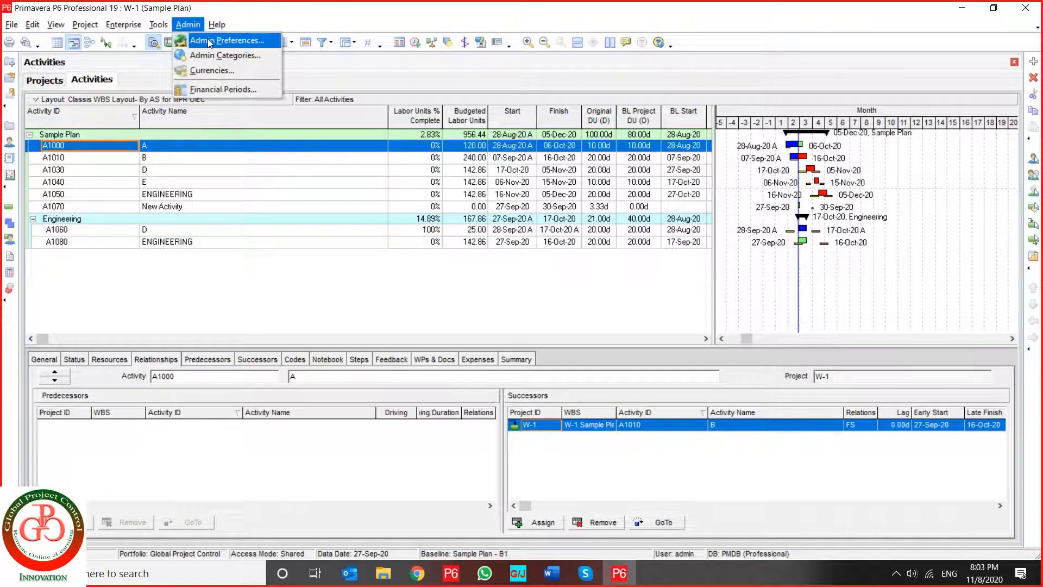
click(208, 40)
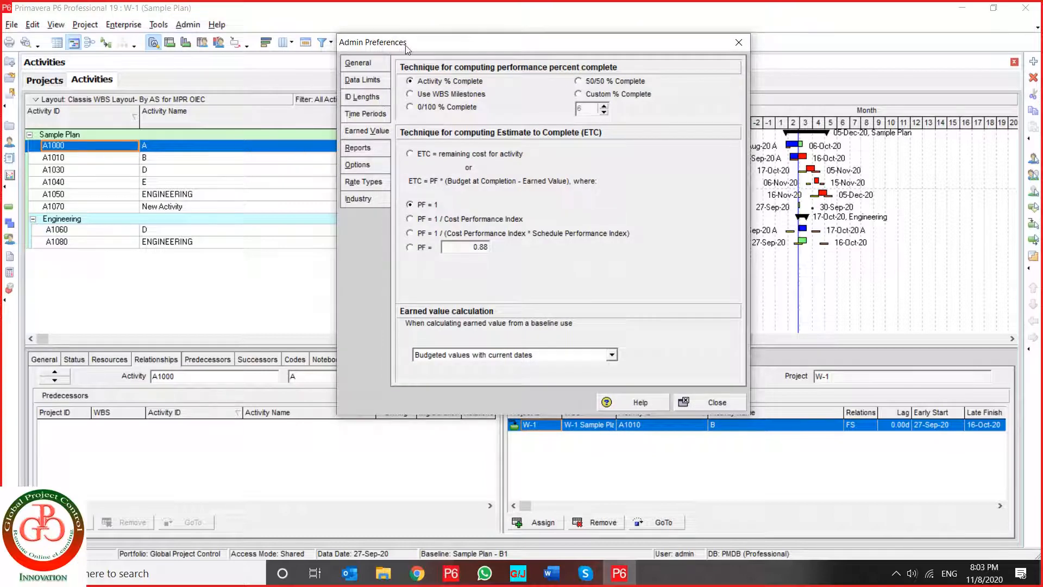
drag(405, 47, 364, 80)
click(333, 99)
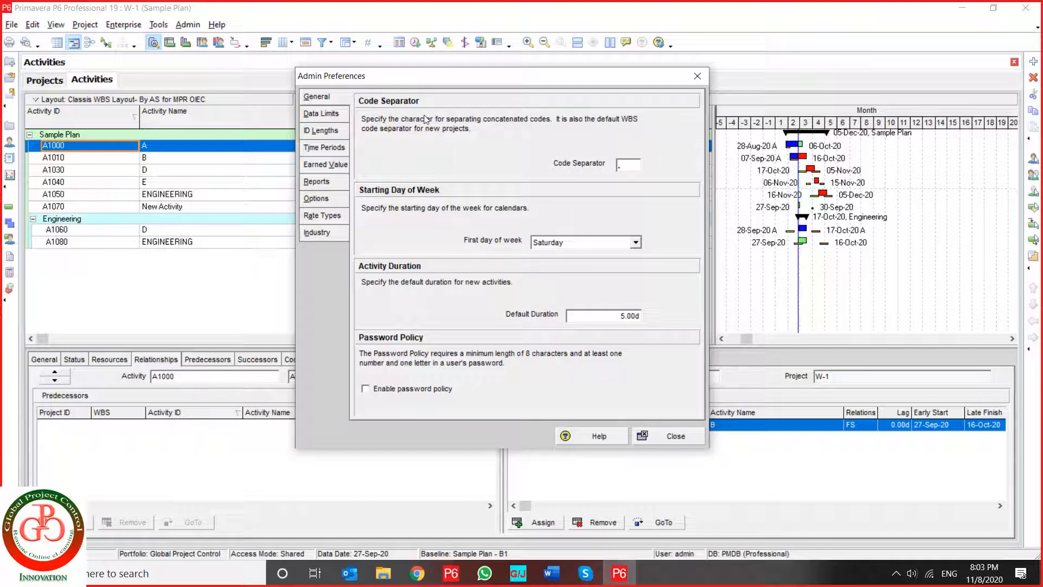
- Try a slash as the code separator and restore the period
click(628, 166)
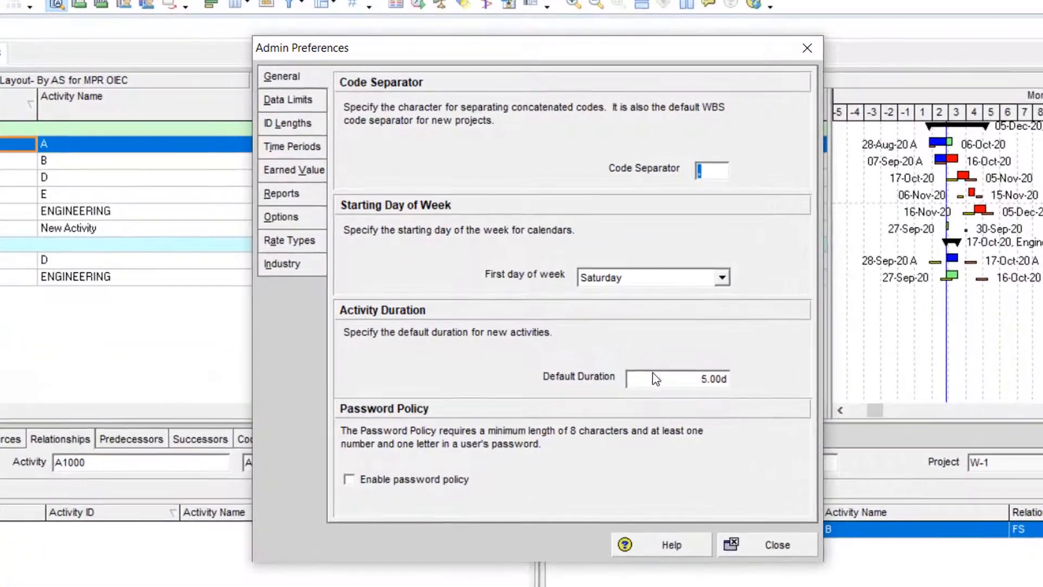
text(/)
drag(708, 174, 695, 172)
text(.)
- Choose Saturday as the first day of the week and highlight the default duration for new activities
click(651, 282)
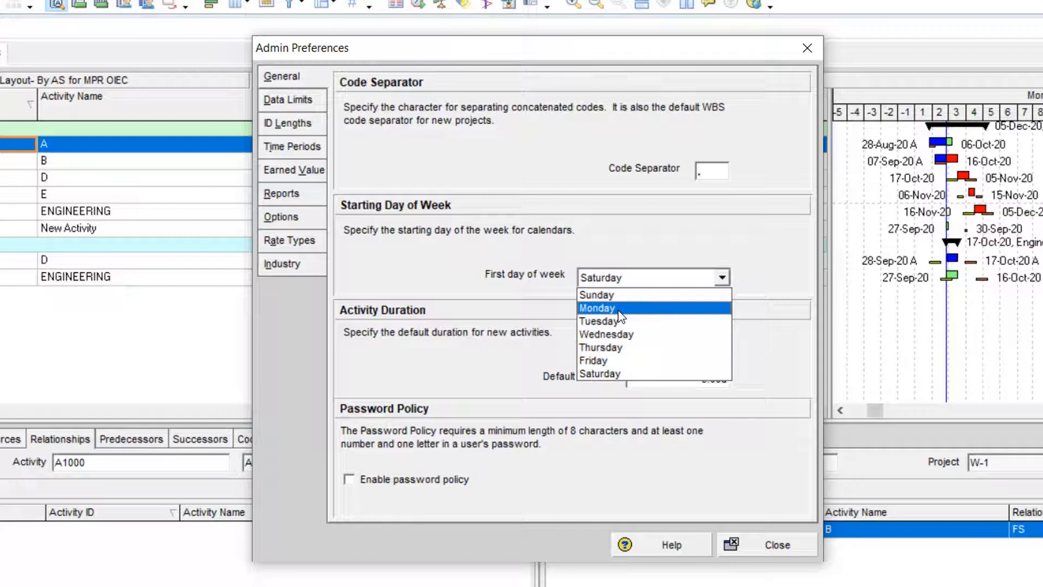
click(609, 372)
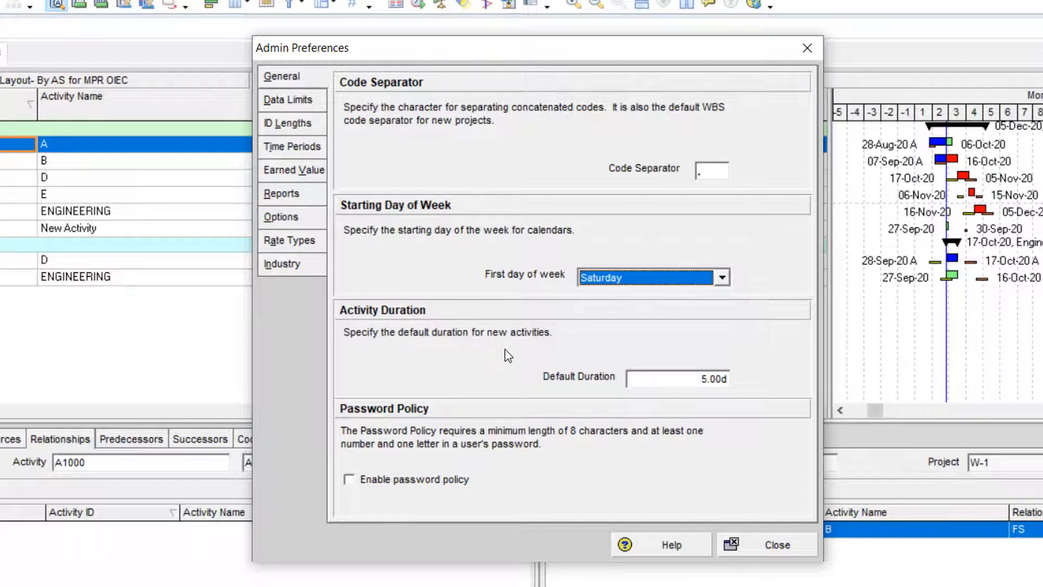
click(686, 384)
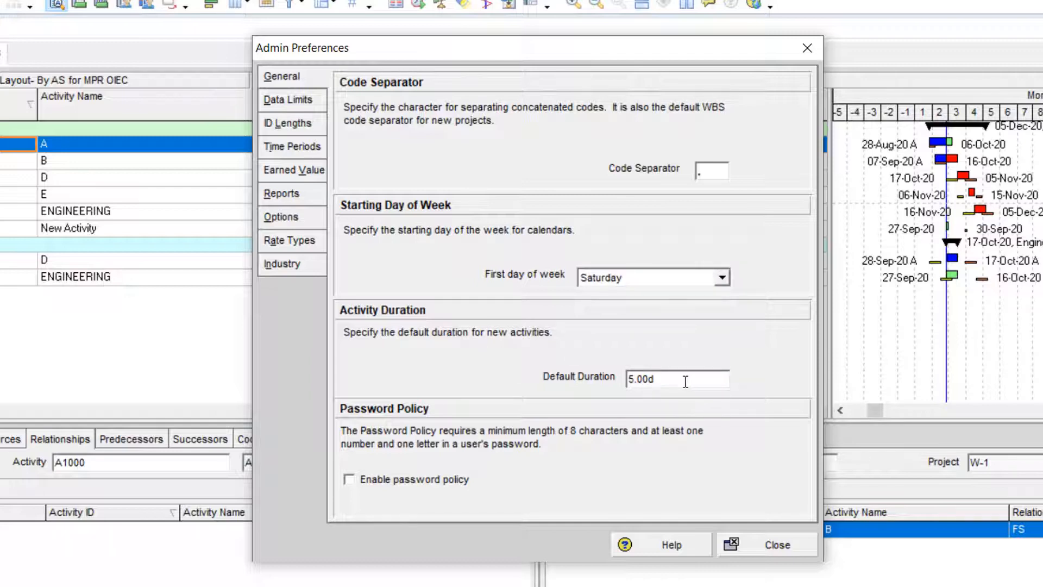
drag(659, 379, 610, 378)
- In the data limits, try raising the maximum baselines copied with project by two and lower it back to 3
click(300, 105)
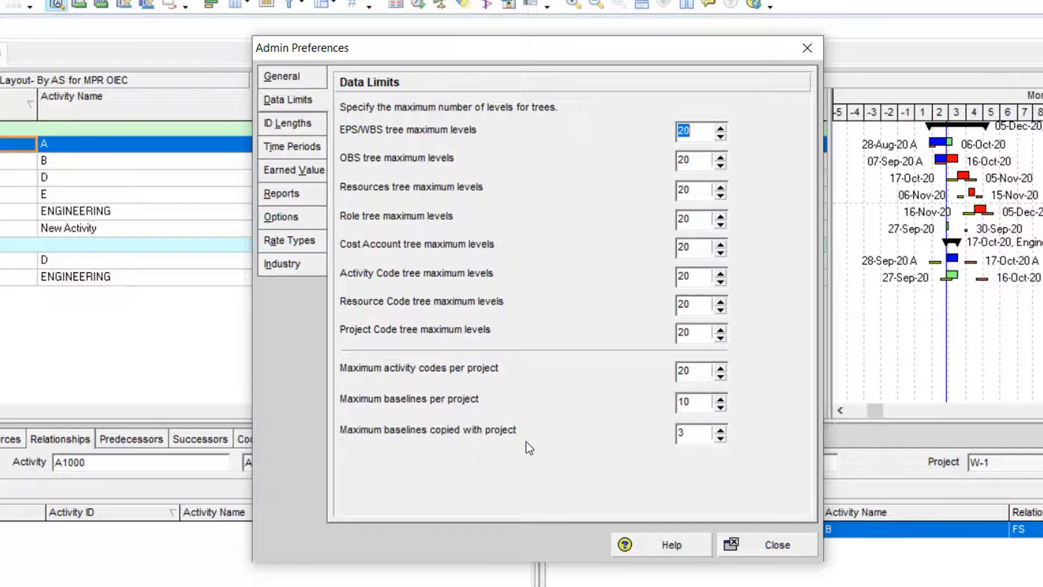
click(720, 430)
click(720, 430)
click(721, 439)
click(720, 439)
- View the ID length limits, close Admin Preferences and show the list of projects
click(293, 127)
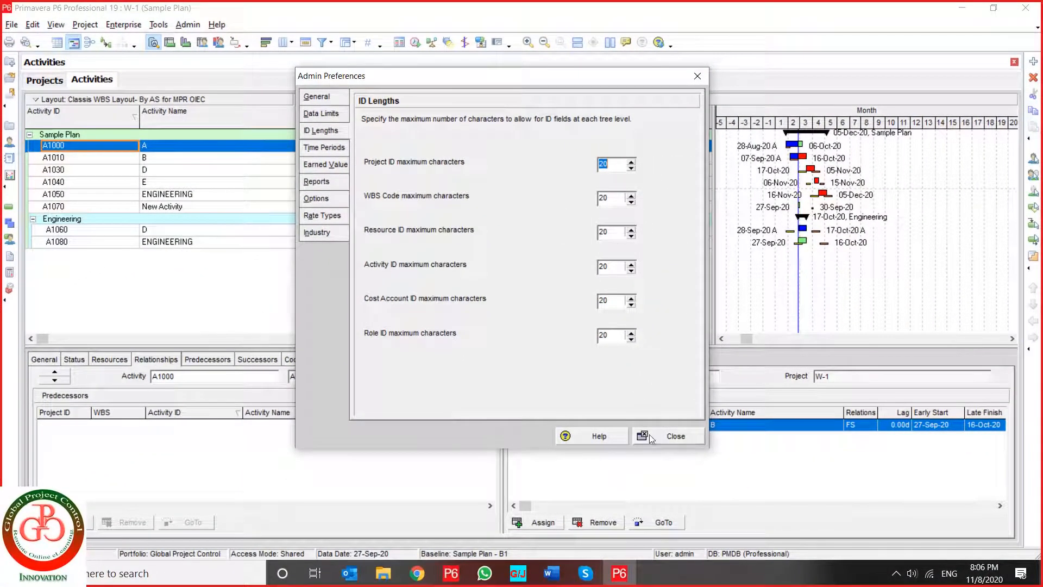
click(663, 435)
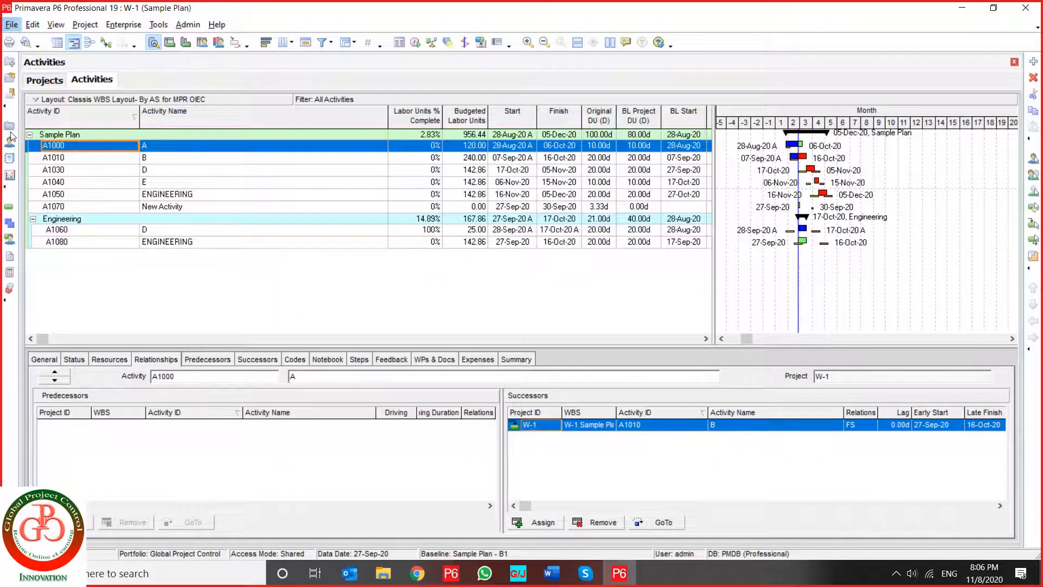
click(10, 128)
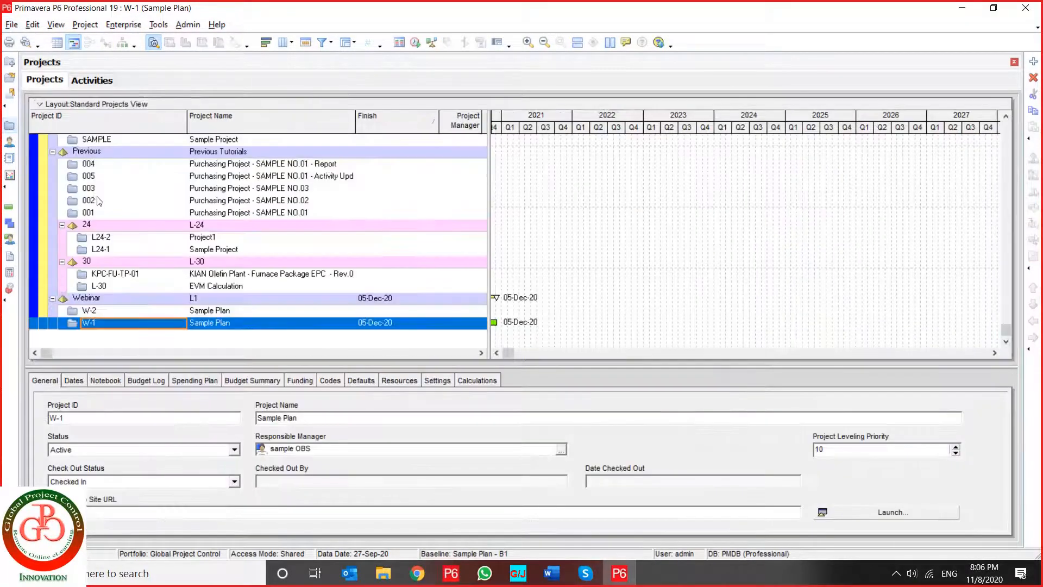
click(98, 167)
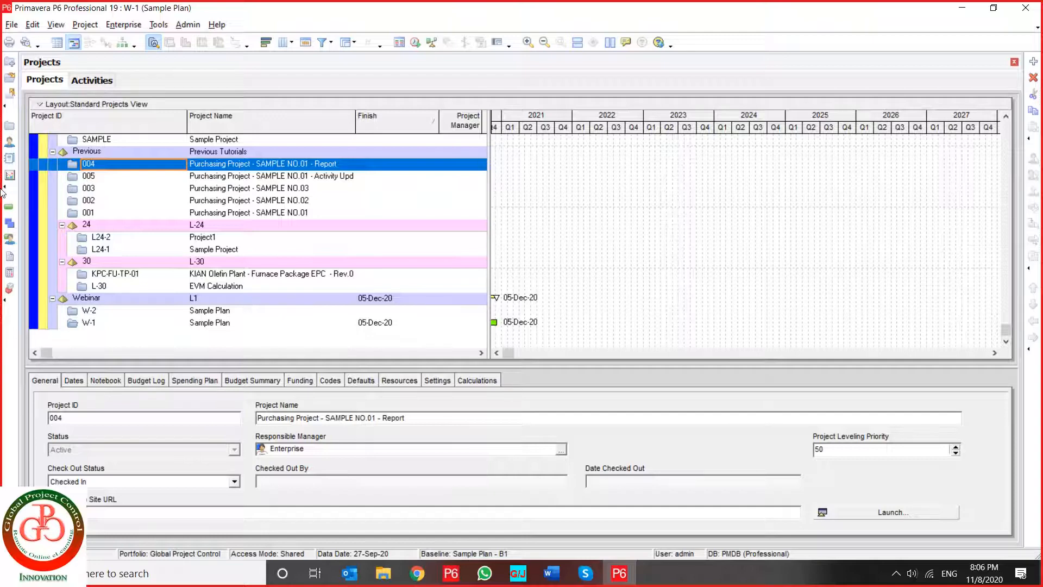
text(0000)
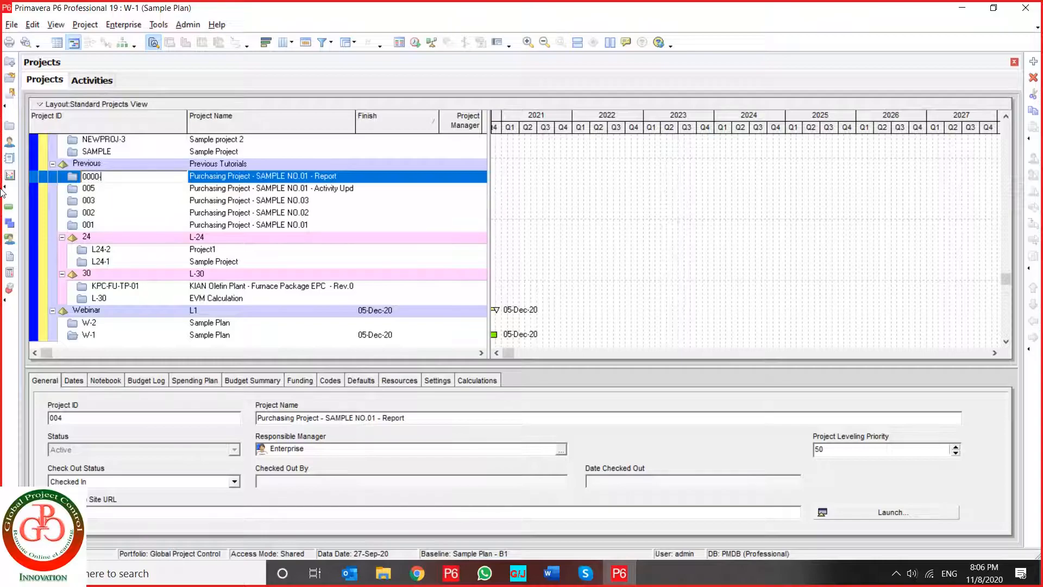
text(-0000-0000-00)
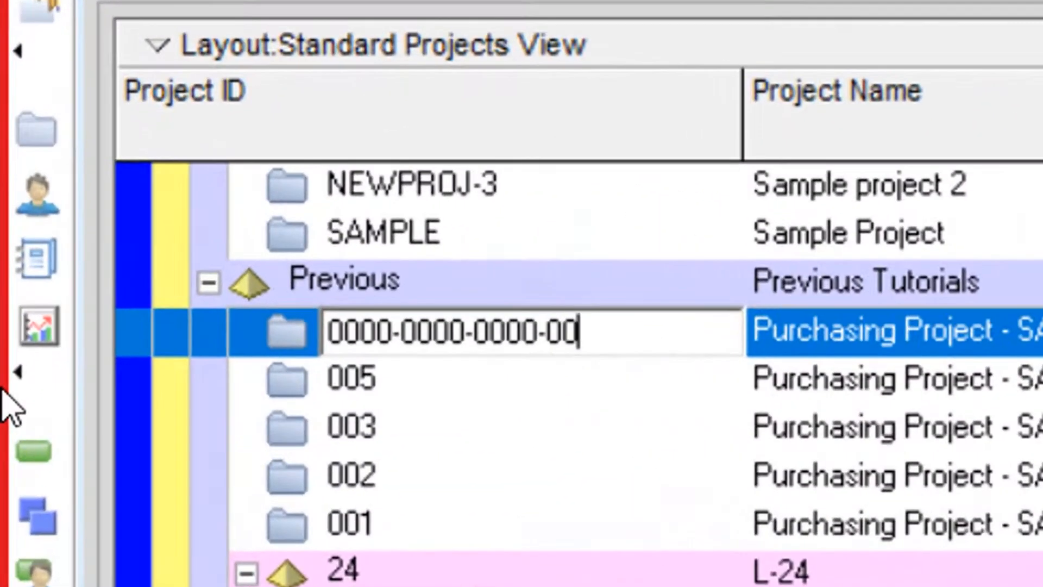
text(00-)
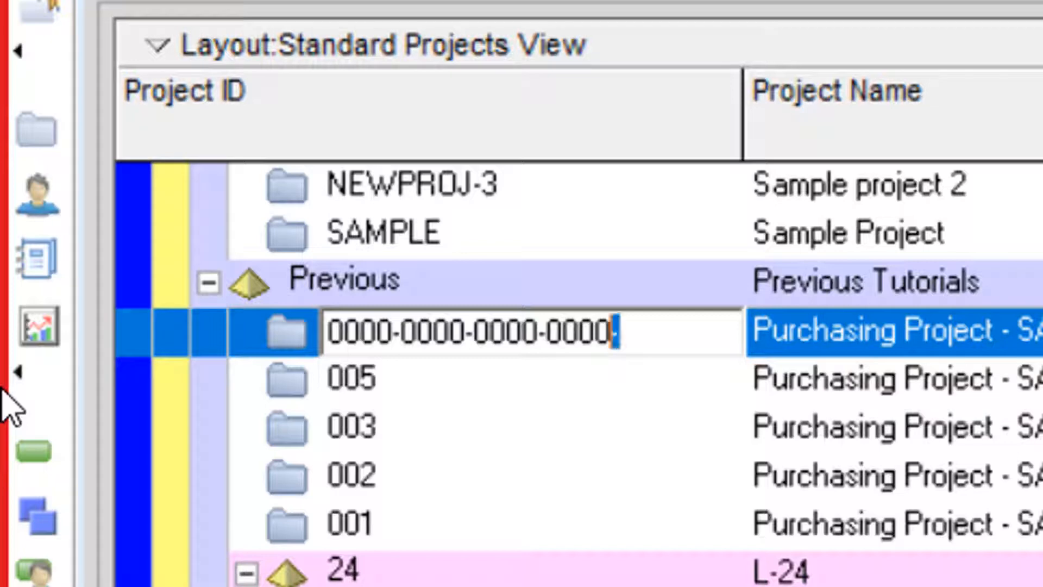
key(shift+Left)
key(shift+Left)
key(shift+Left)
key(shift+Left)
key(shift+Left)
key(shift+Left)
key(shift+Left)
key(shift+Left)
key(shift+Left)
key(shift+Left)
key(shift+Left)
key(shift+Left)
key(shift+Left)
key(shift+Left)
key(shift+Left)
key(shift+Left)
key(shift+Left)
key(shift+Left)
key(shift+Left)
key(shift+Left)
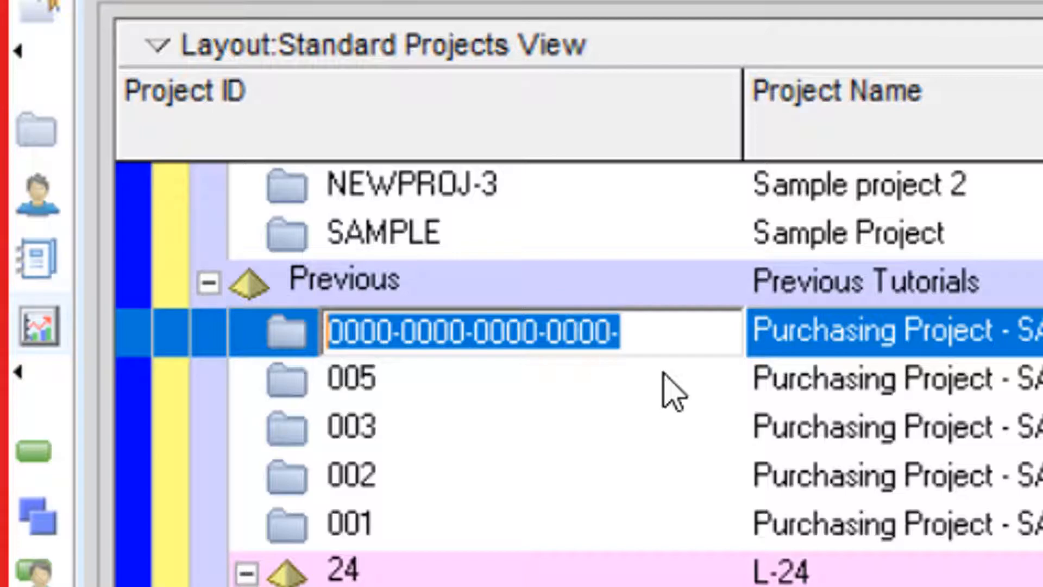
click(624, 380)
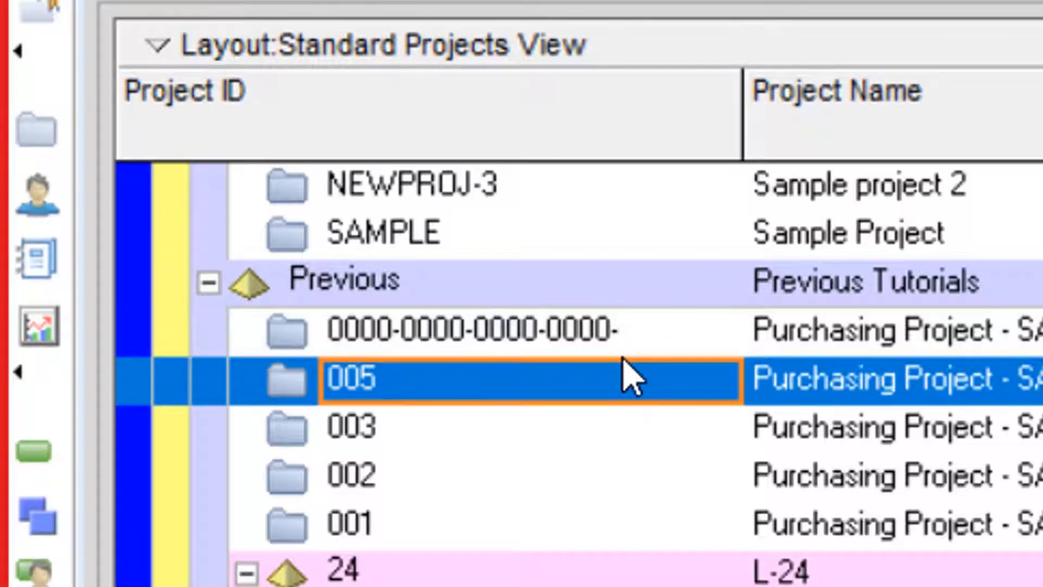
click(653, 340)
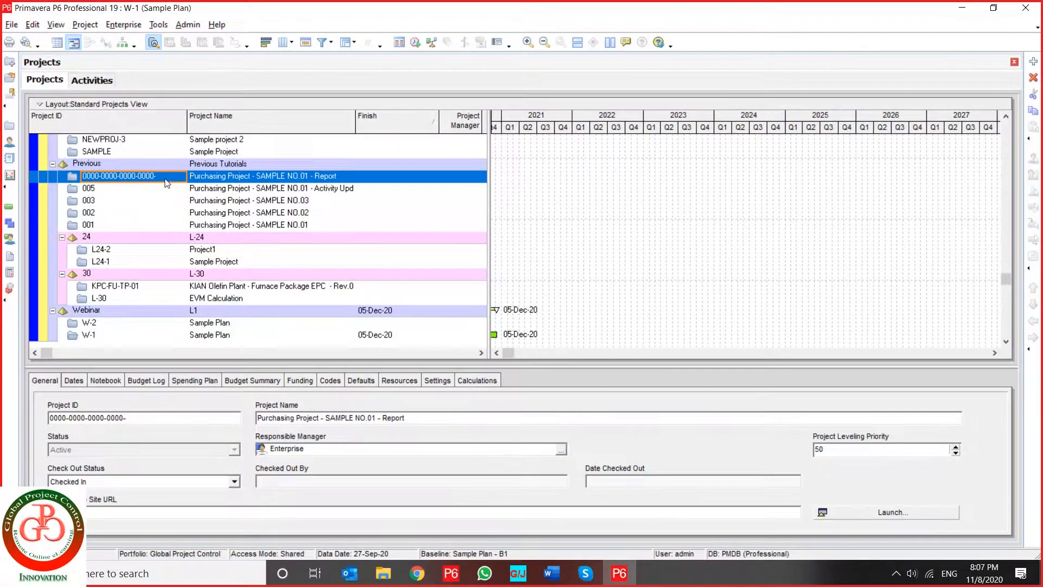
click(174, 183)
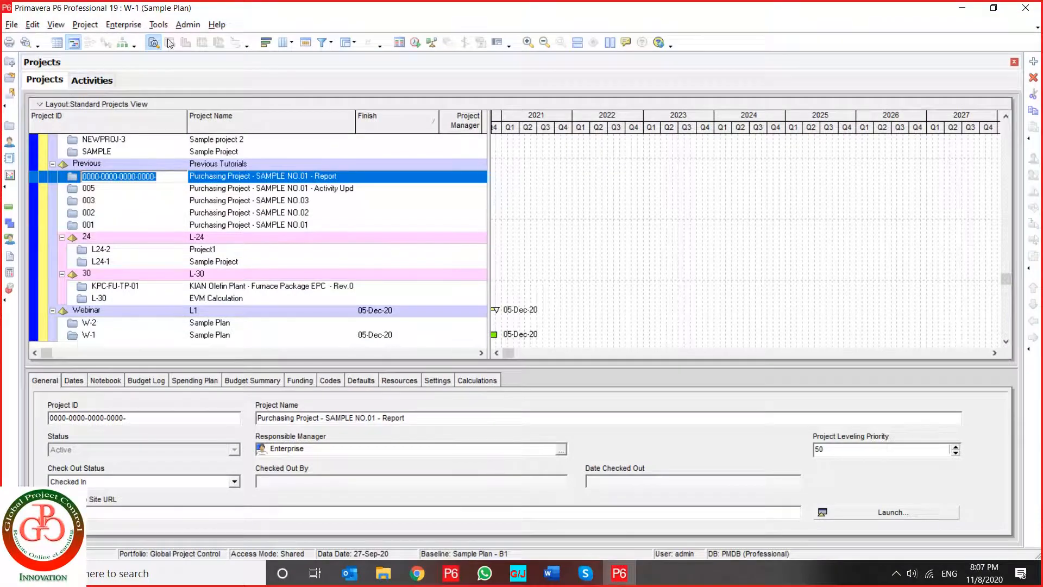
- Set the maximum characters for project IDs to 25 in Admin Preferences and close the dialog
click(187, 24)
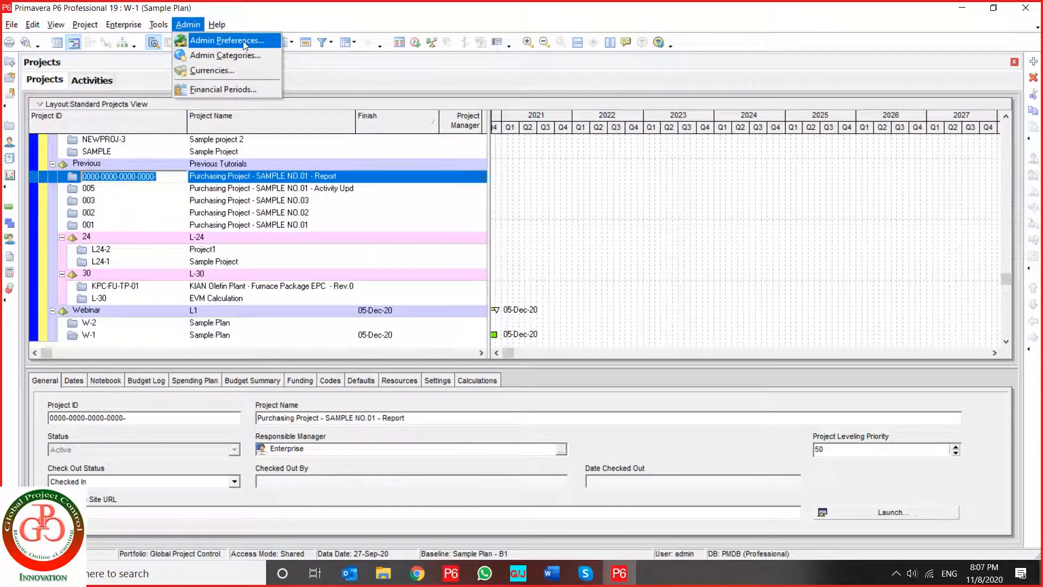
click(243, 42)
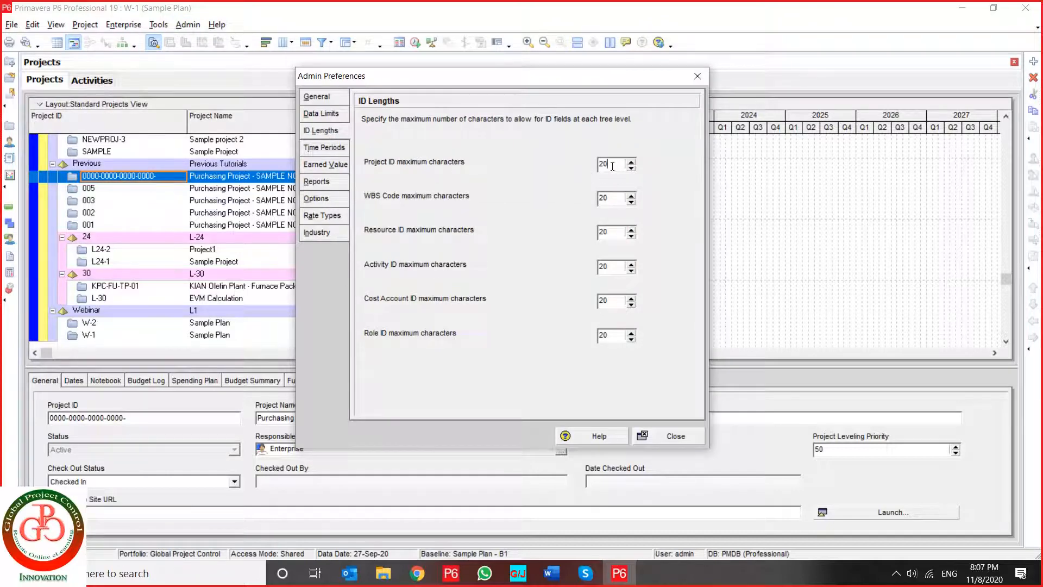
drag(614, 166, 588, 168)
text(25)
click(667, 439)
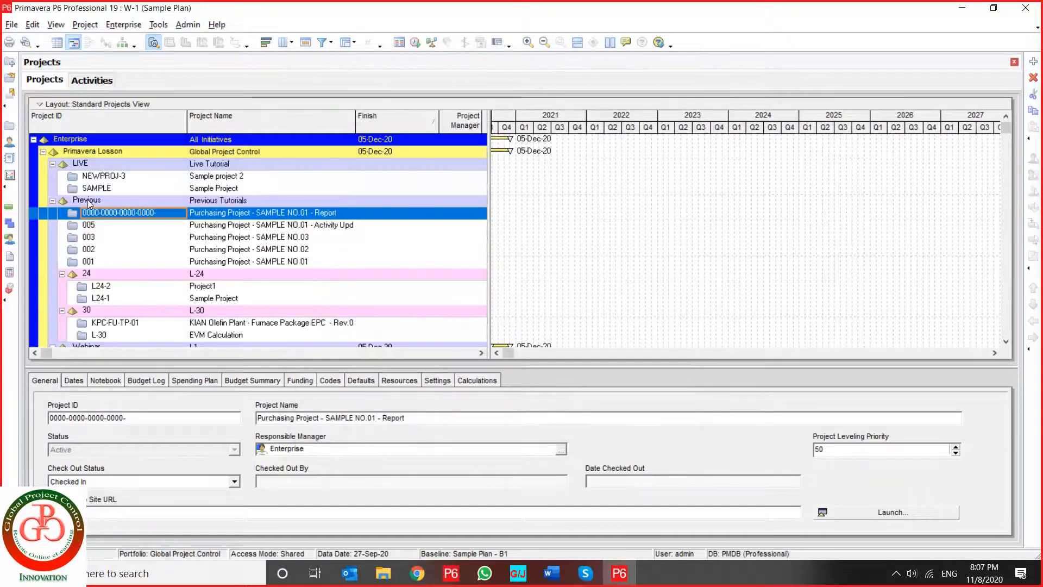
click(173, 213)
click(171, 215)
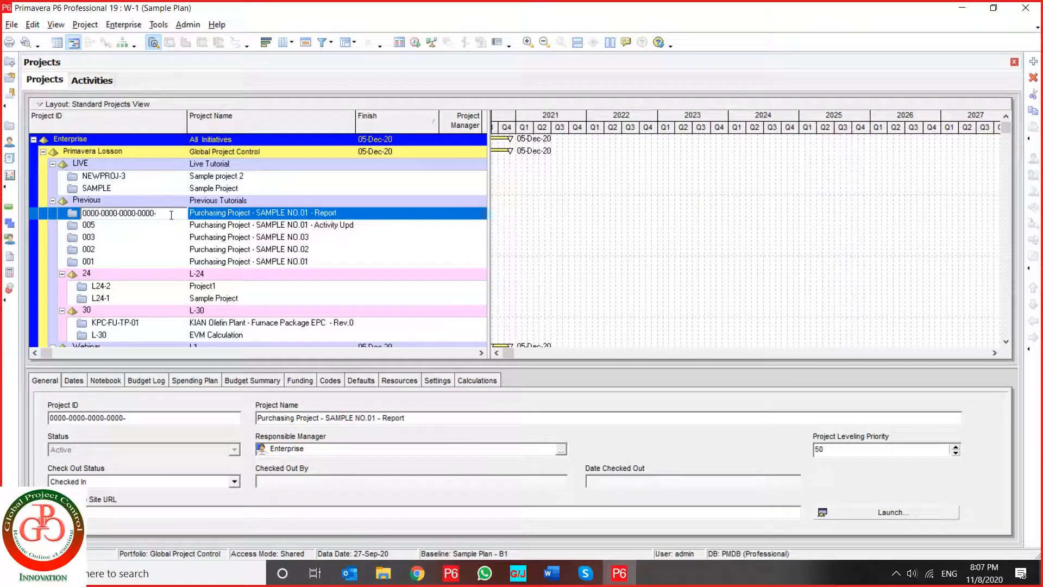
text(0000-0000-)
click(158, 230)
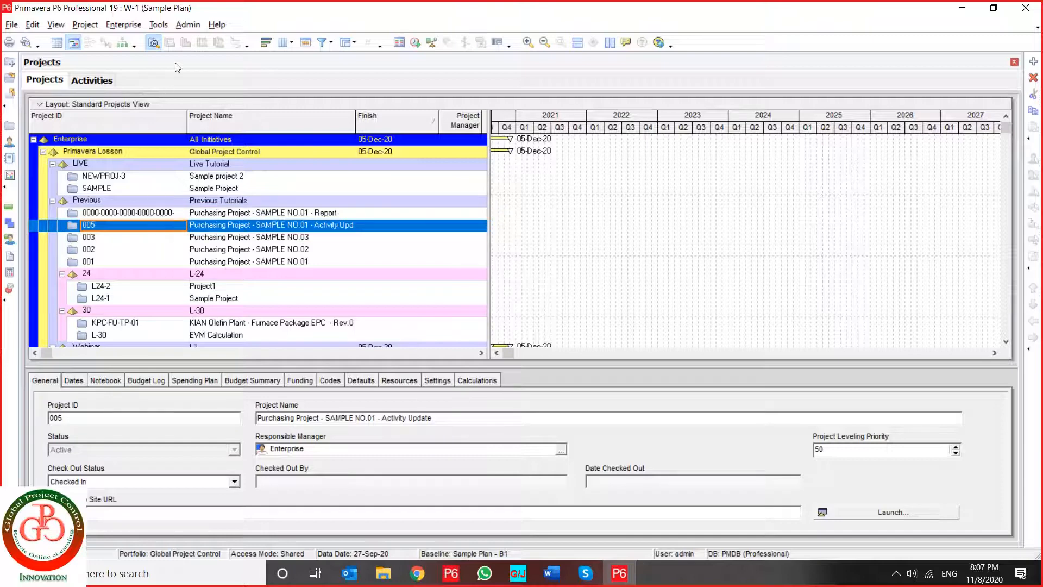
- Reopen Admin Preferences, view the time periods, and choose Activity % Complete as the earned value performance percent complete technique
click(184, 31)
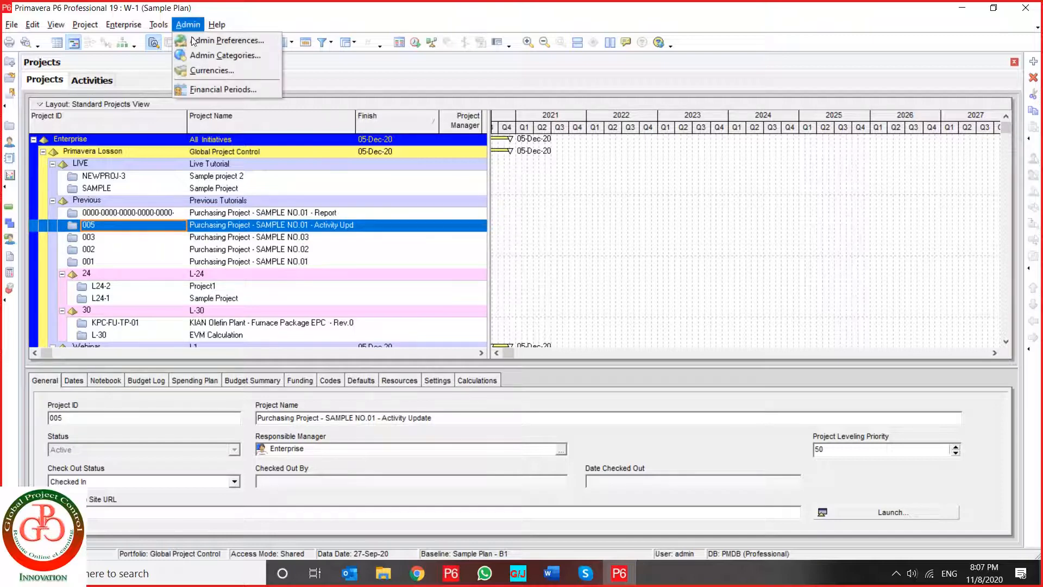
click(225, 43)
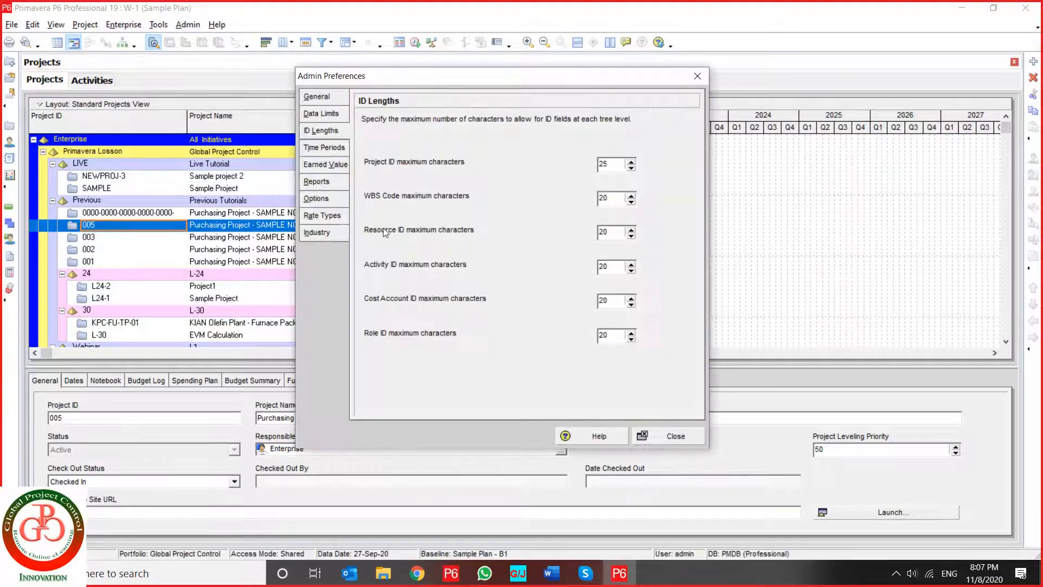
click(334, 150)
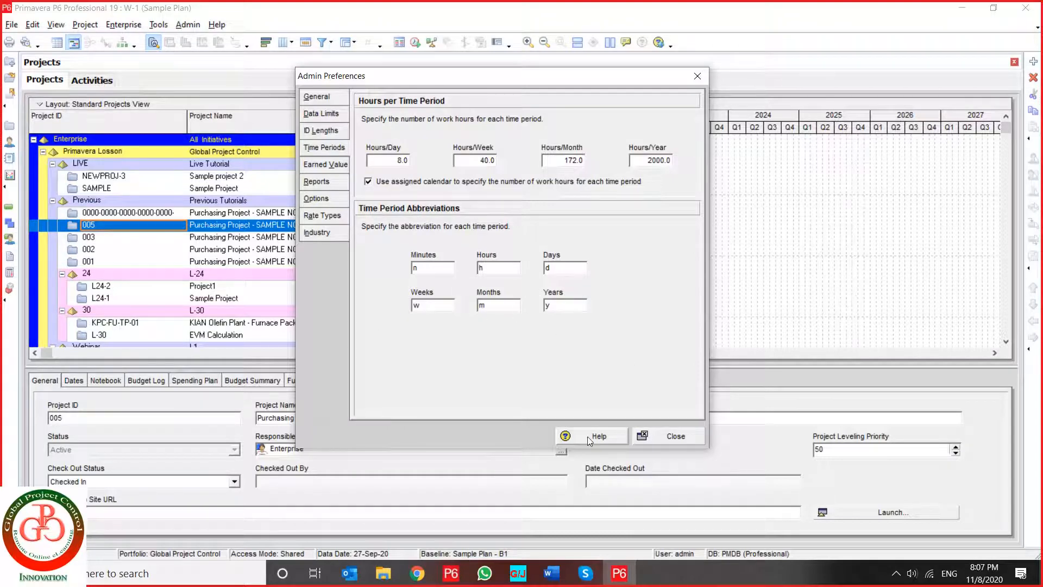
click(322, 166)
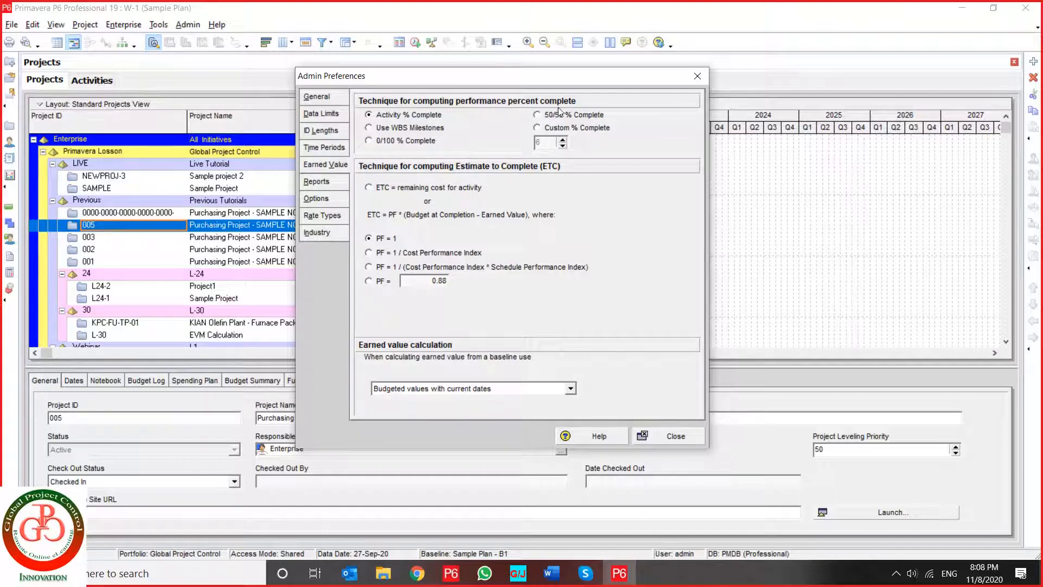
click(388, 120)
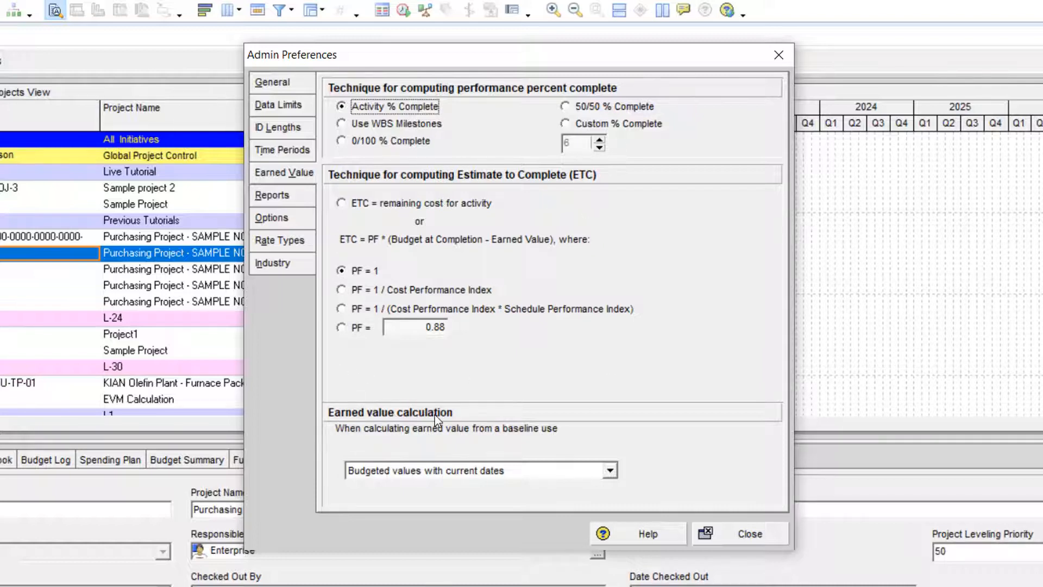
- Review the baseline earned value calculation choices and the three sets of report header, footer and custom labels
click(459, 478)
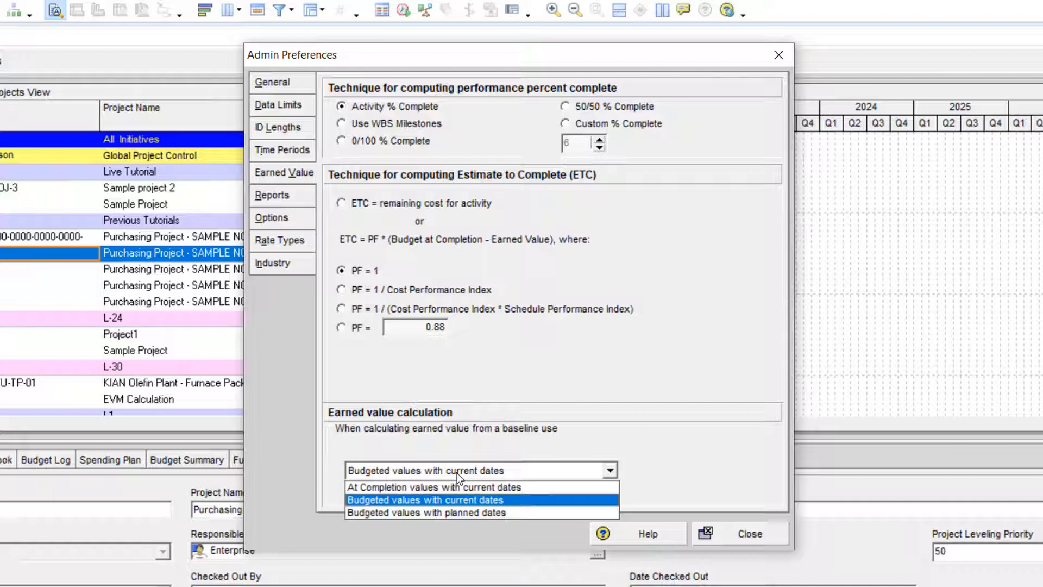
click(531, 413)
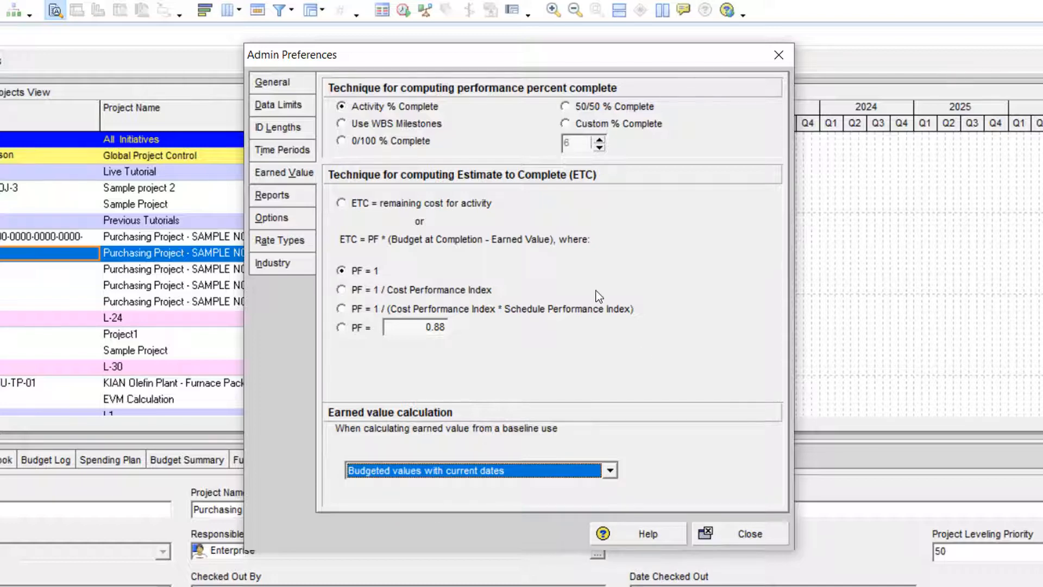
click(274, 196)
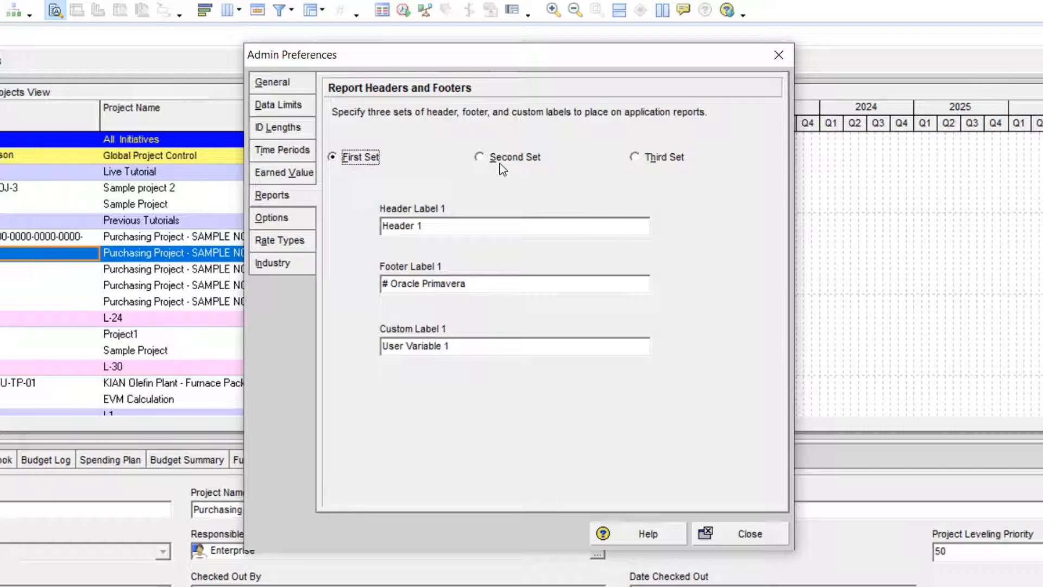
click(485, 160)
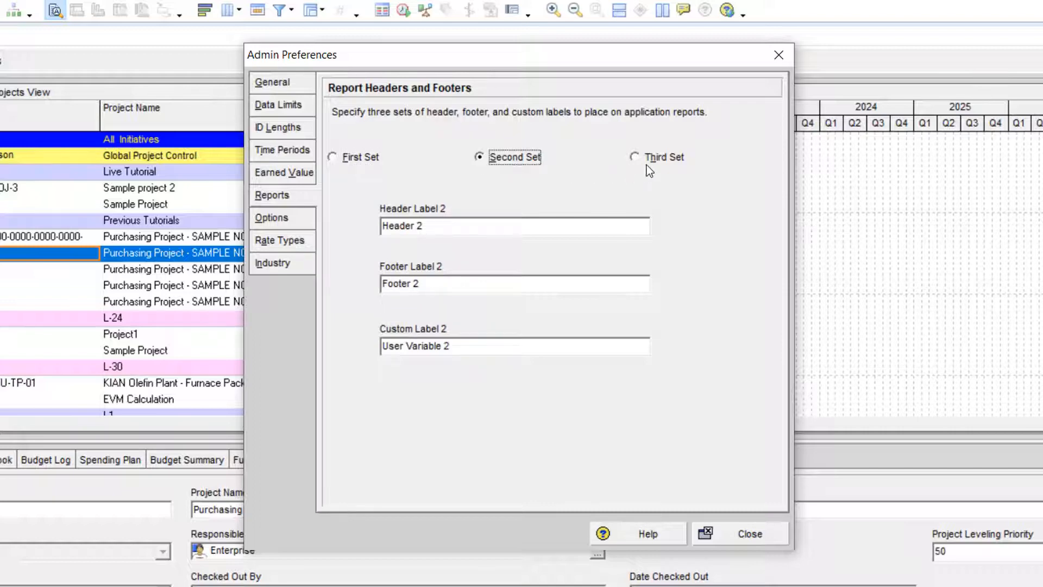
click(634, 158)
click(357, 160)
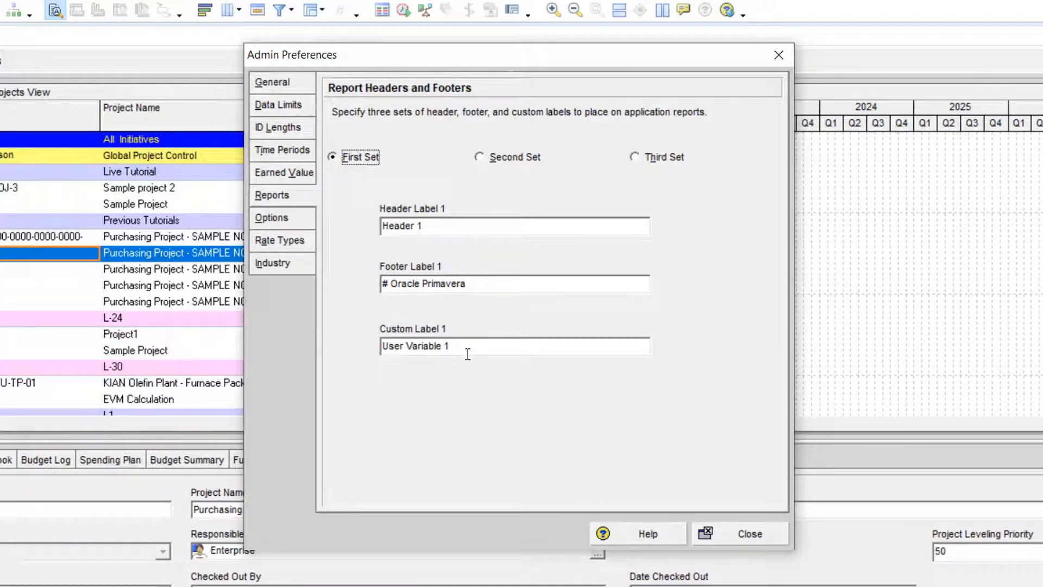
- Clear Footer Label 1 in the first set of report headers and footers
click(439, 229)
drag(431, 227, 360, 230)
click(469, 349)
drag(459, 348, 367, 336)
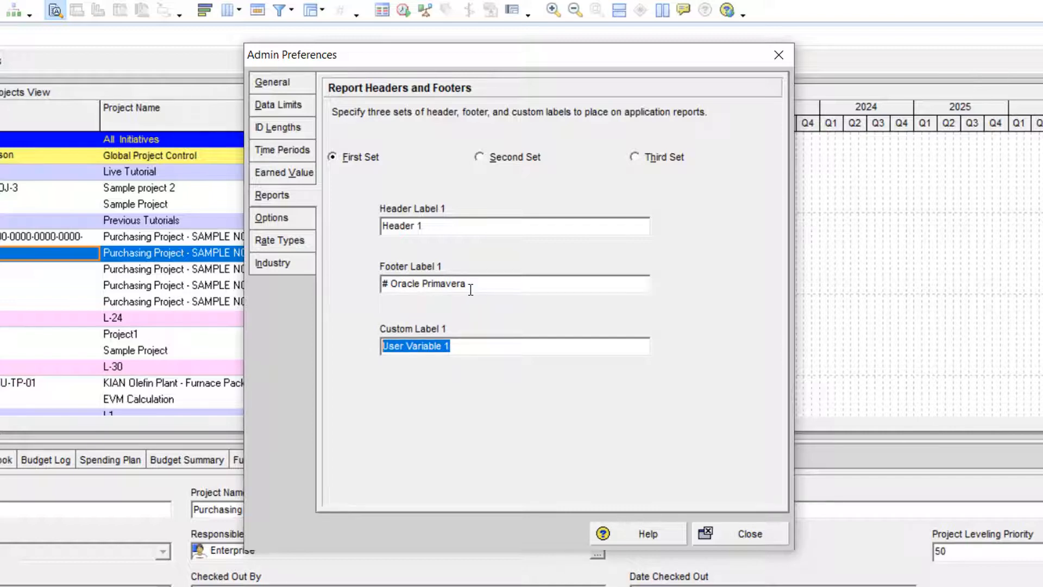
drag(471, 284, 382, 283)
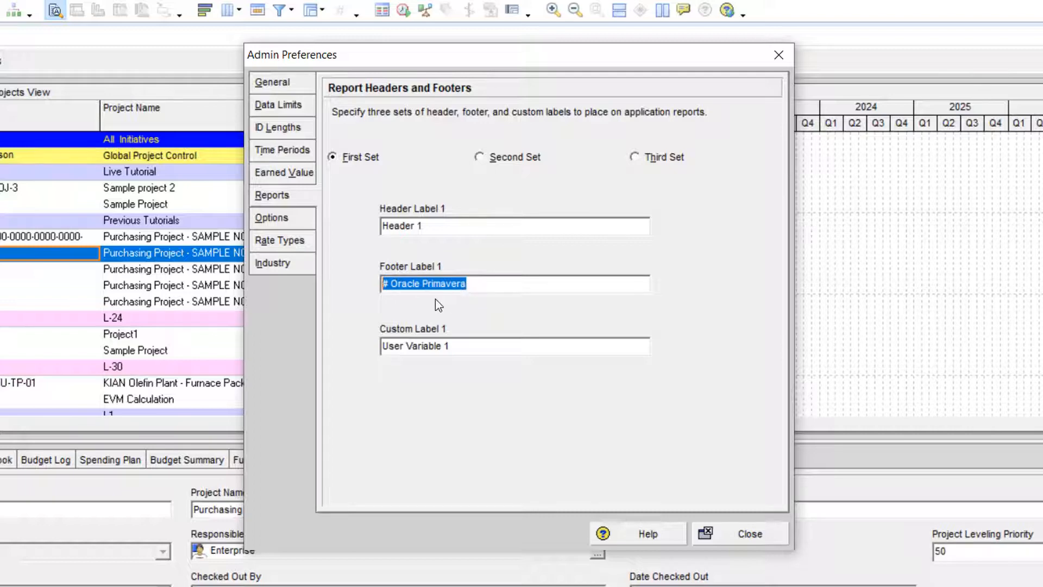
key(Delete)
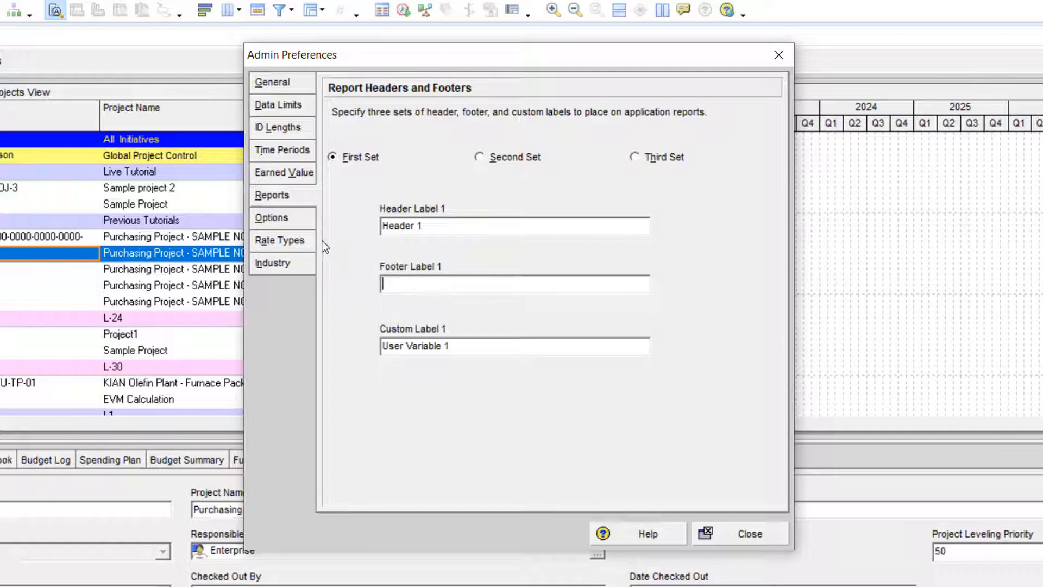
- Review the summarization period options for resource spreads, including the interval choices for Resource/Role Assignment Level
click(294, 223)
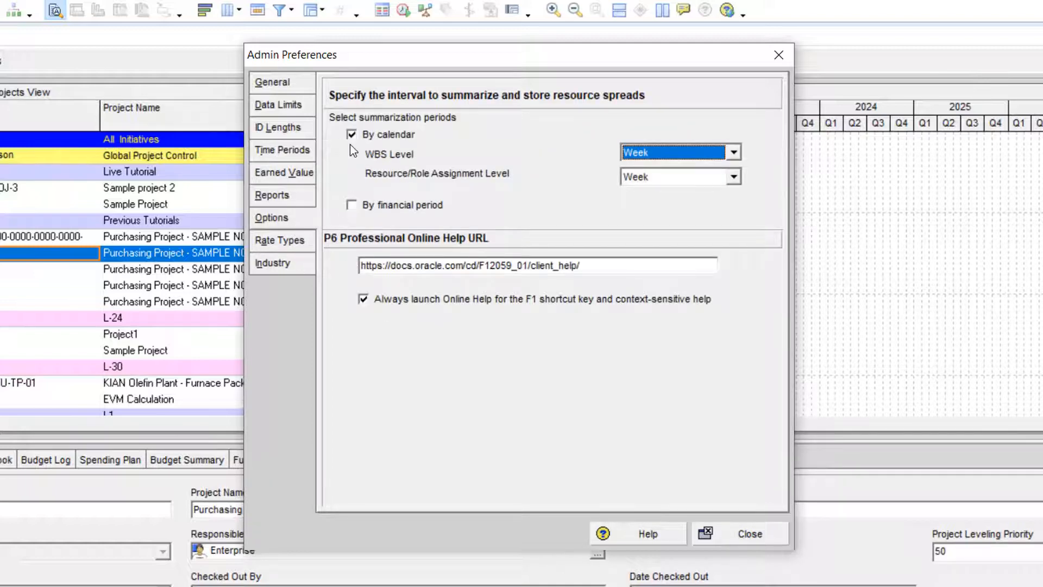
click(303, 214)
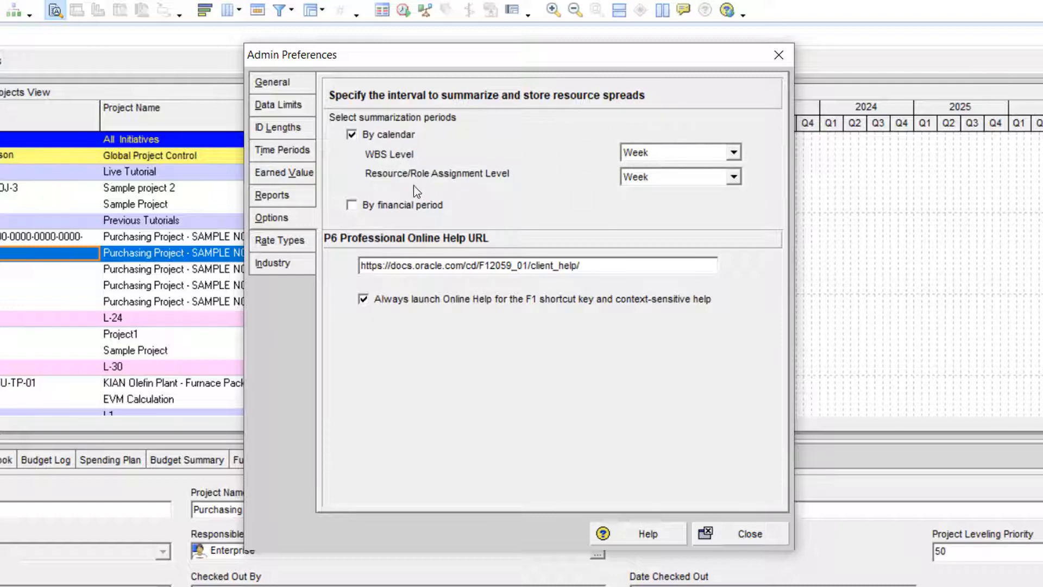
click(683, 178)
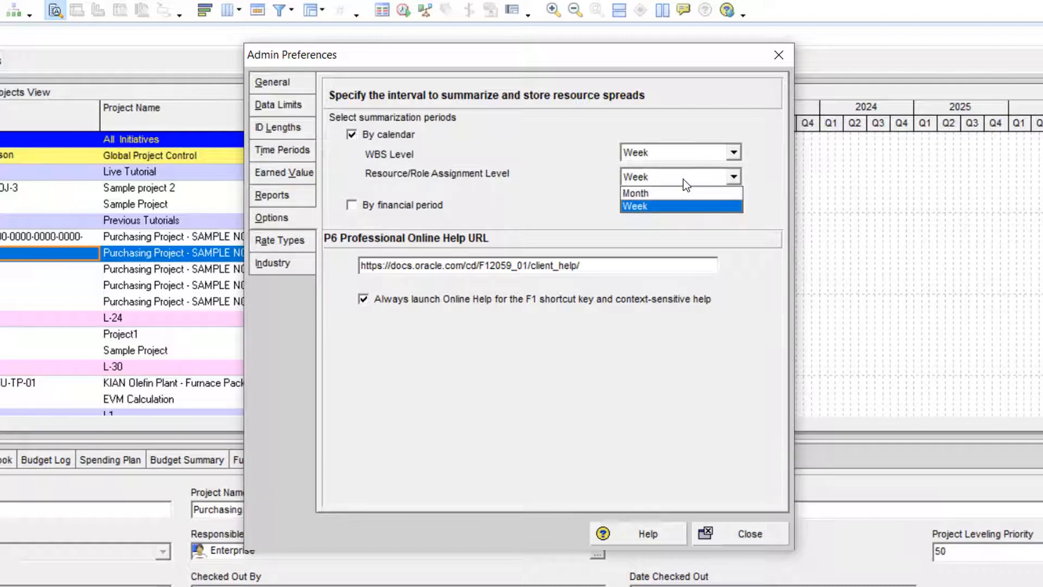
click(683, 181)
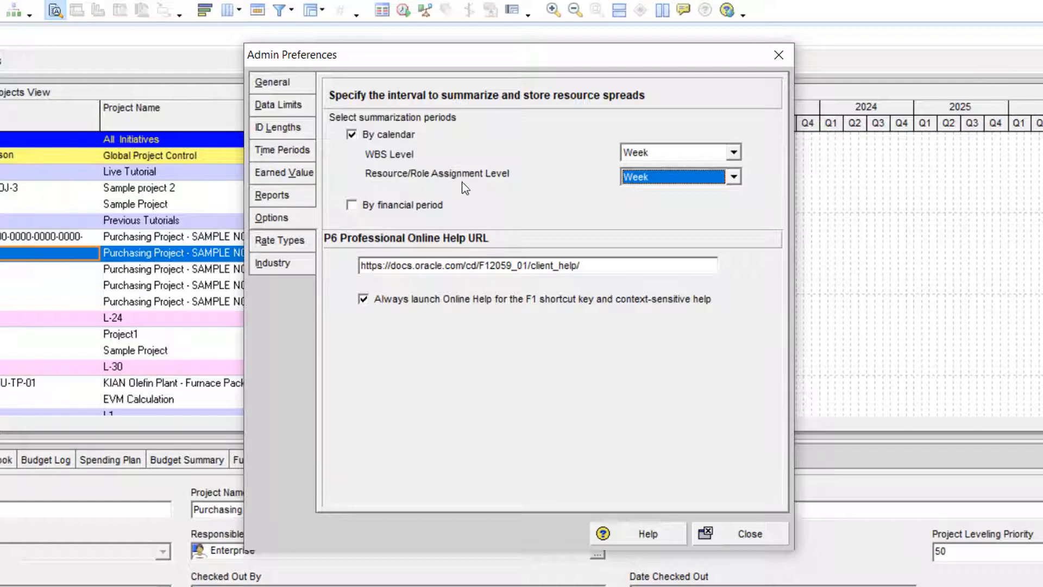
click(660, 178)
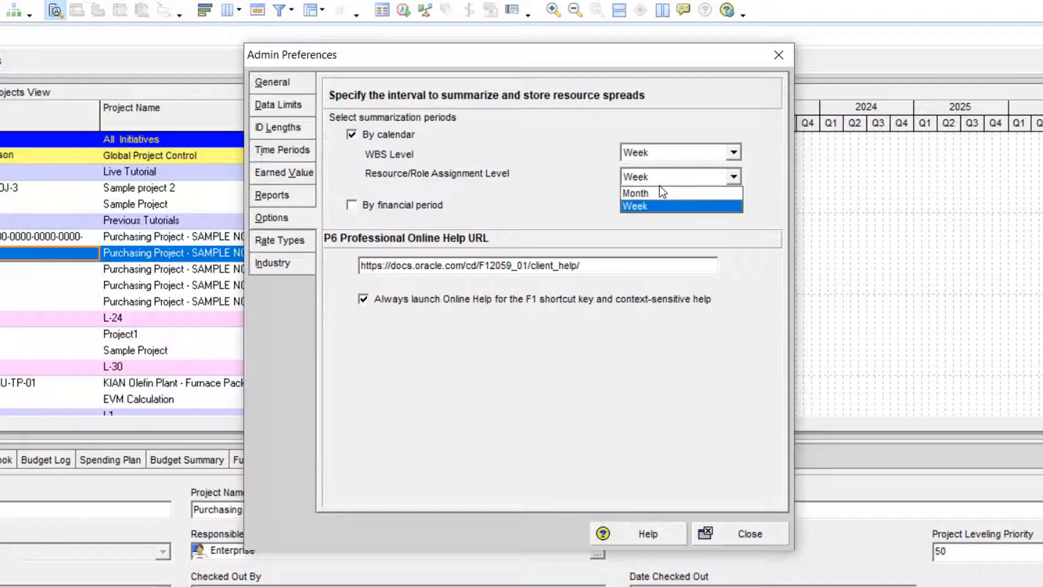
click(659, 185)
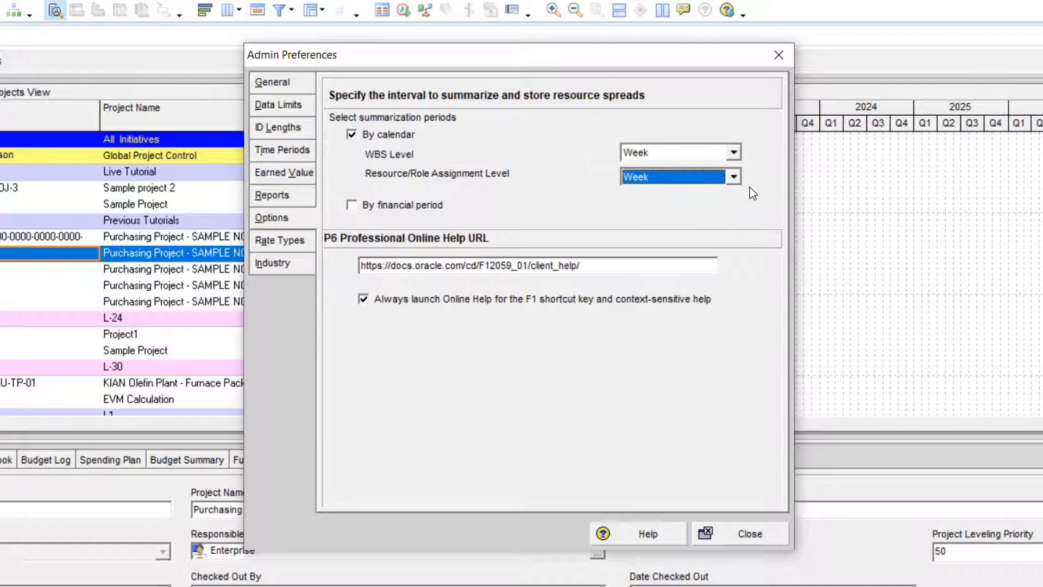
- Set the user-defined title of the cost_per_qty4 resource and role rate type to Seasonal Rate
click(281, 243)
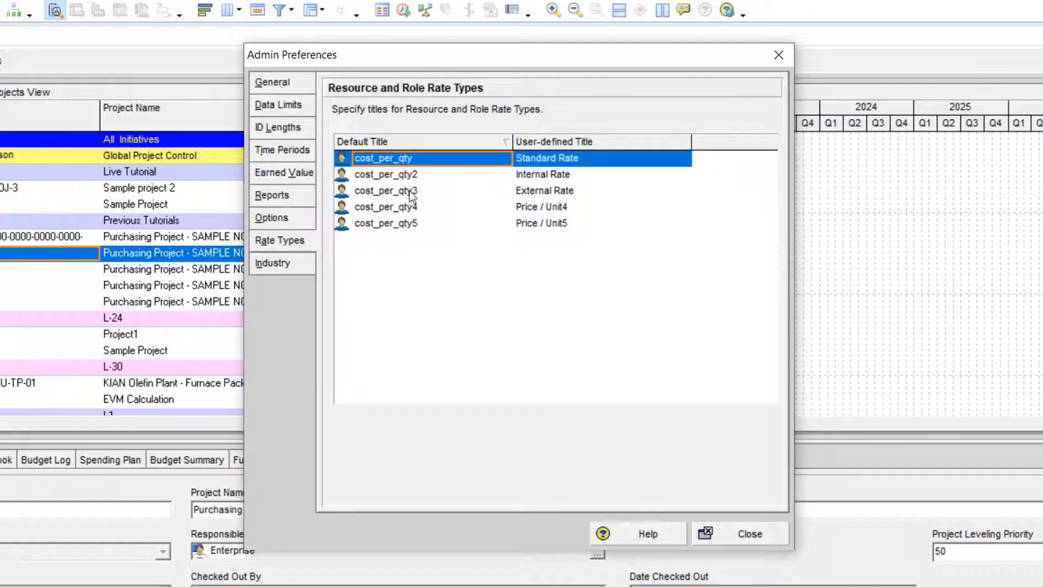
click(568, 163)
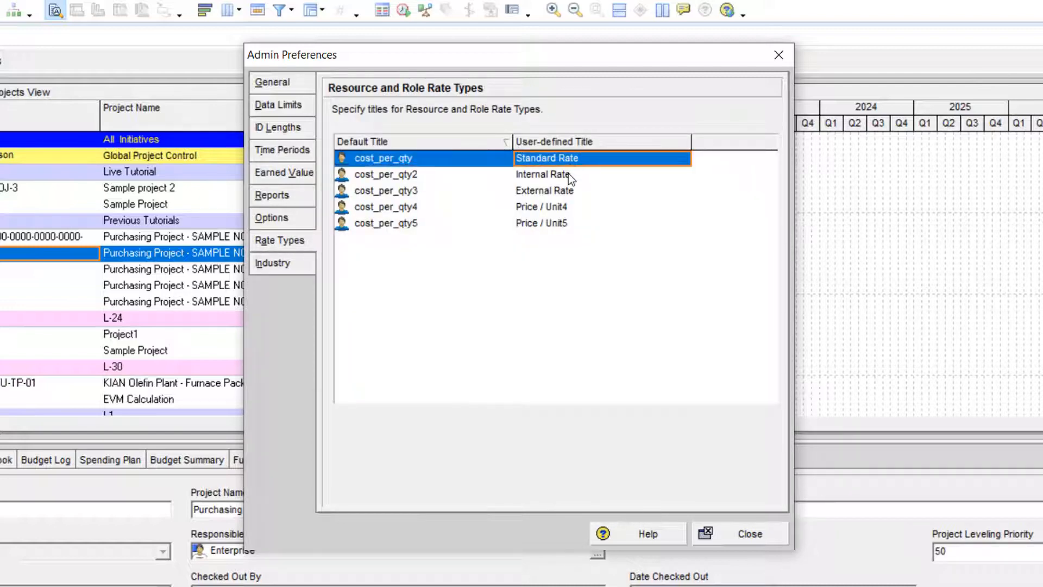
click(568, 174)
click(578, 194)
click(575, 210)
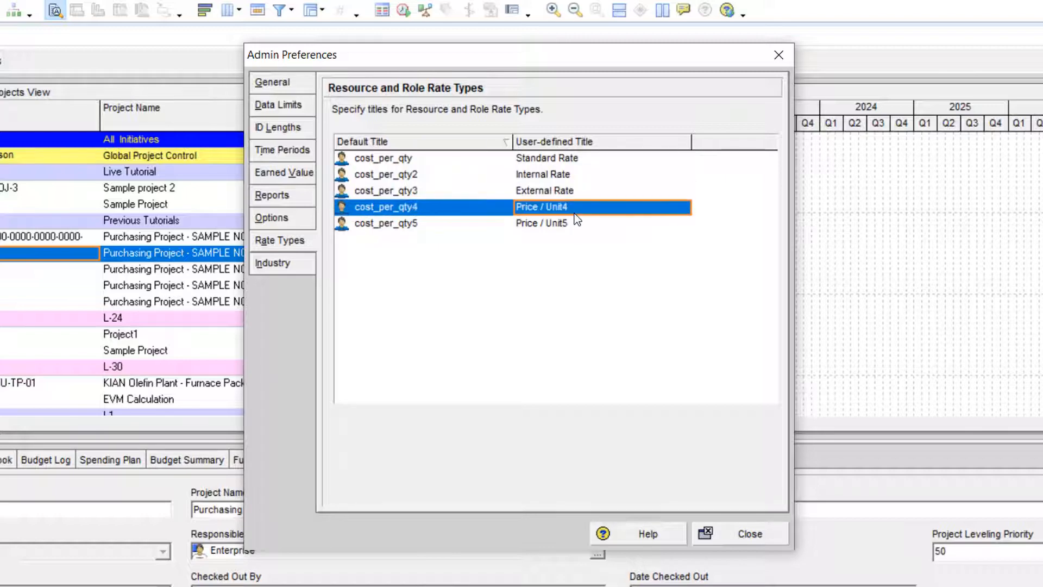
click(575, 210)
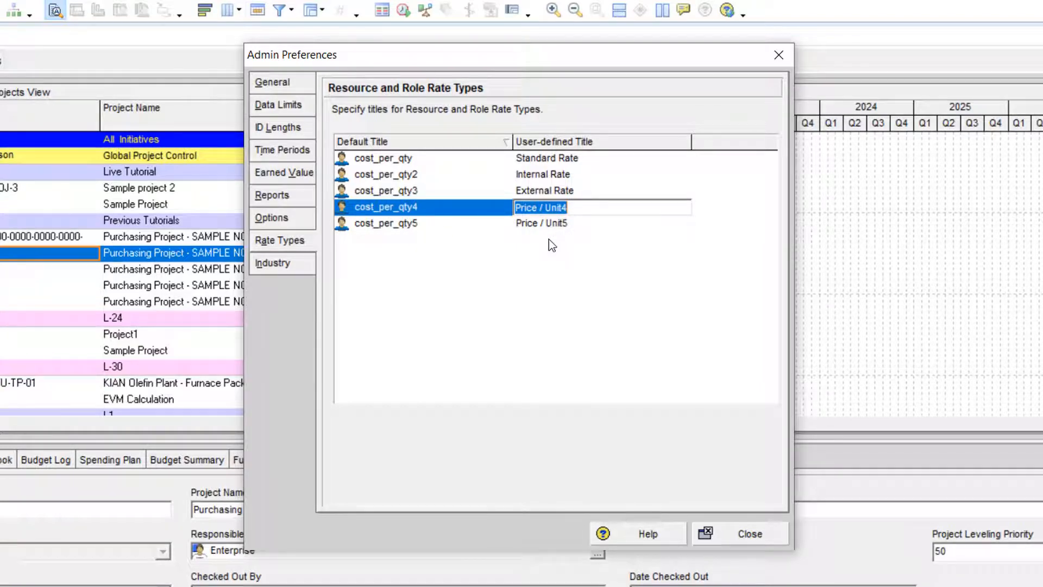
text(Seas)
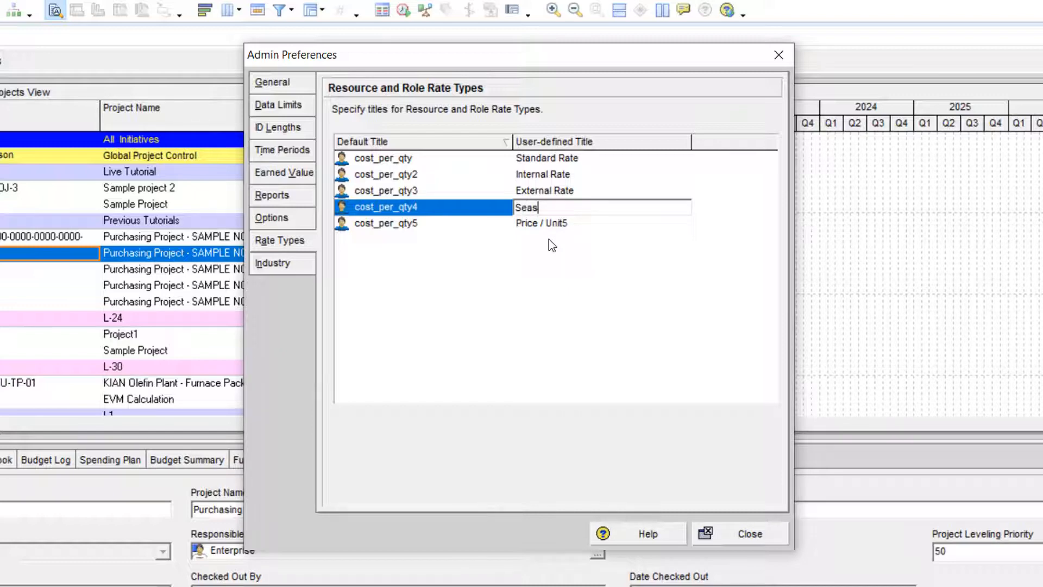
text(onal Rate)
key(Return)
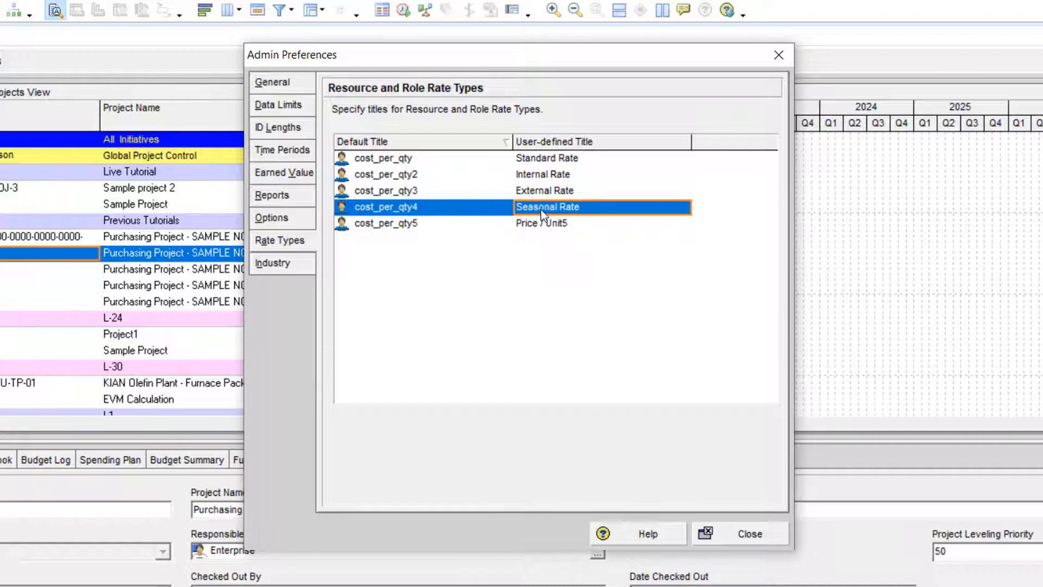
click(539, 223)
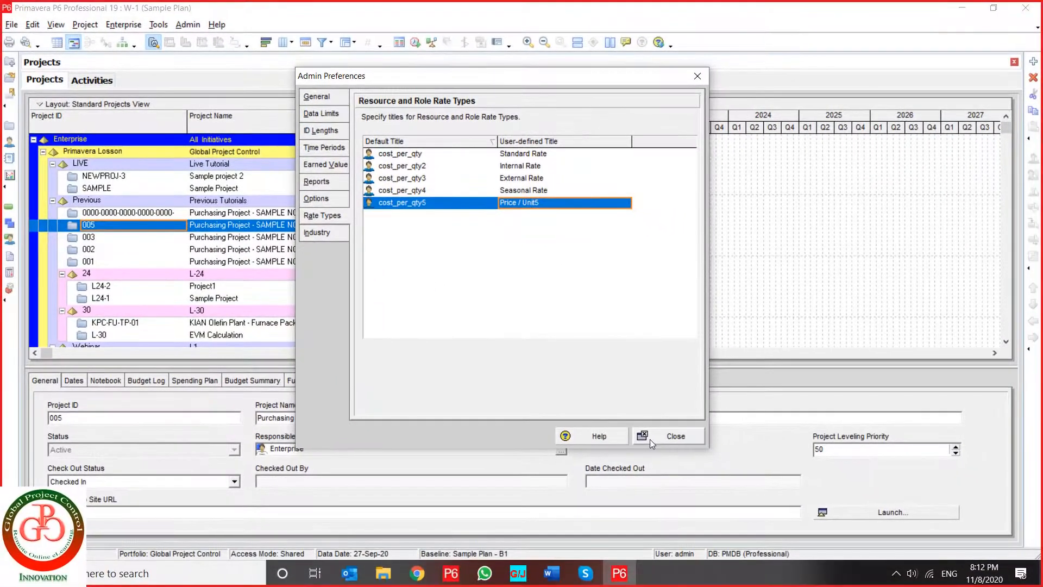
- Close Admin Preferences and examine the rate columns in the units and prices of resource R
click(654, 443)
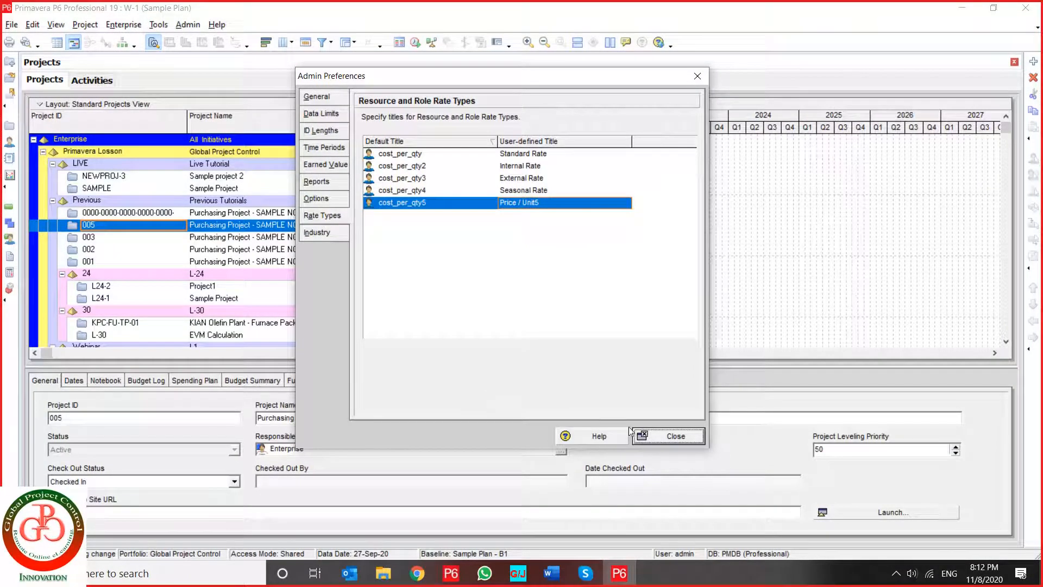
click(660, 437)
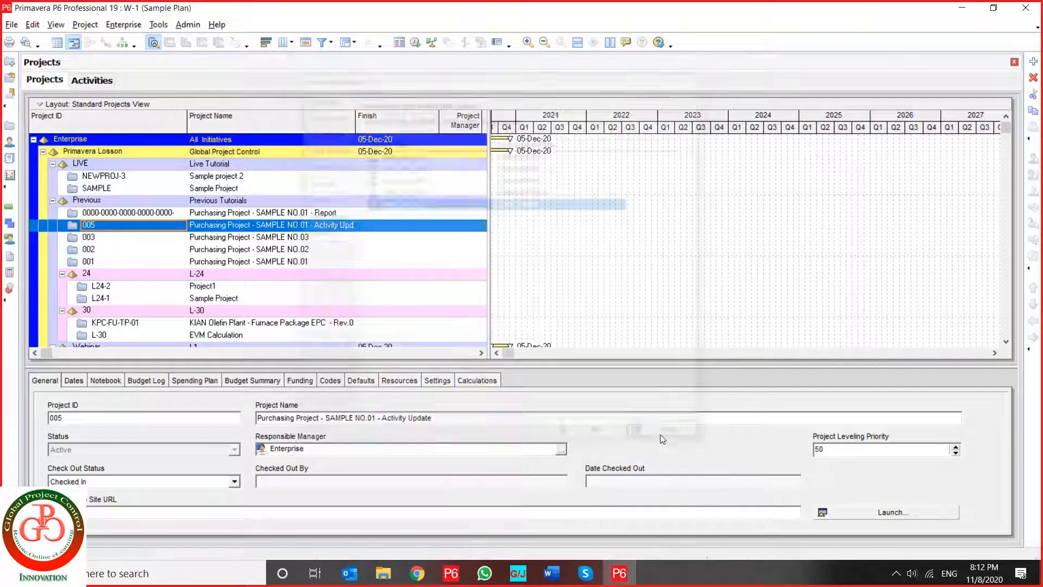
click(10, 143)
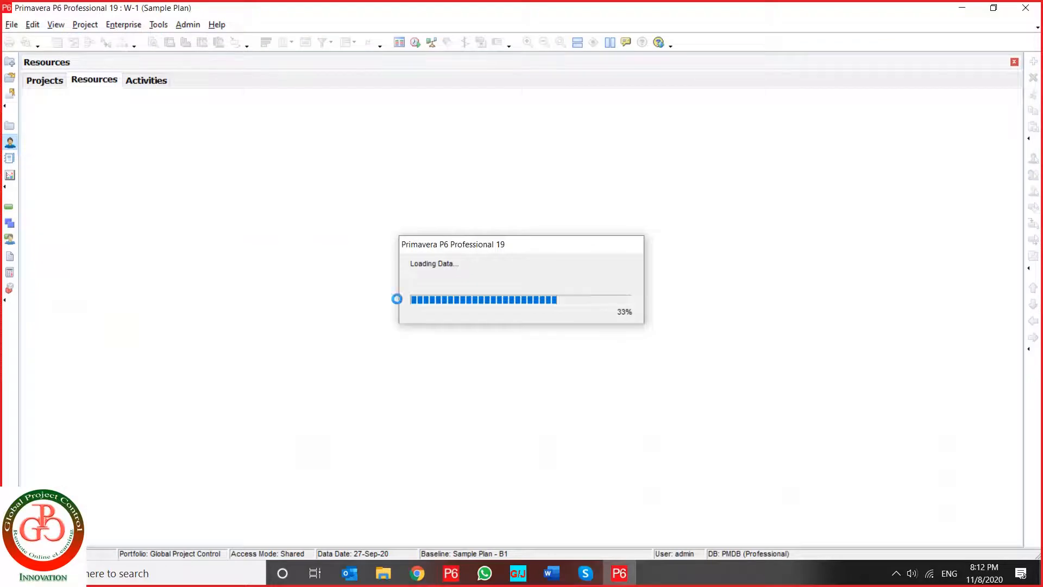
click(76, 151)
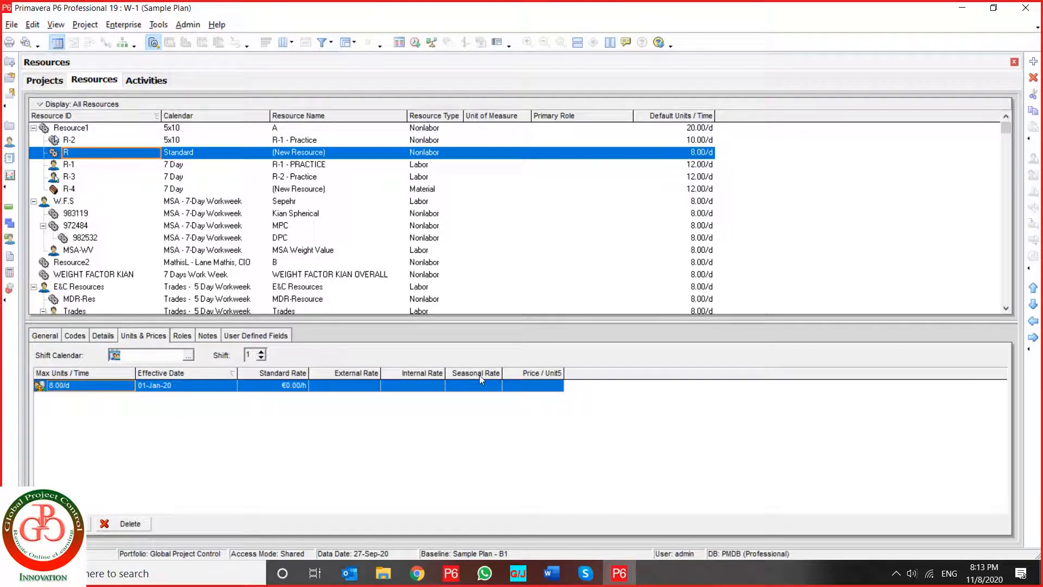
- Reopen Admin Preferences to review the industry selection used for terminology and default calculations, and close the dialog
click(188, 26)
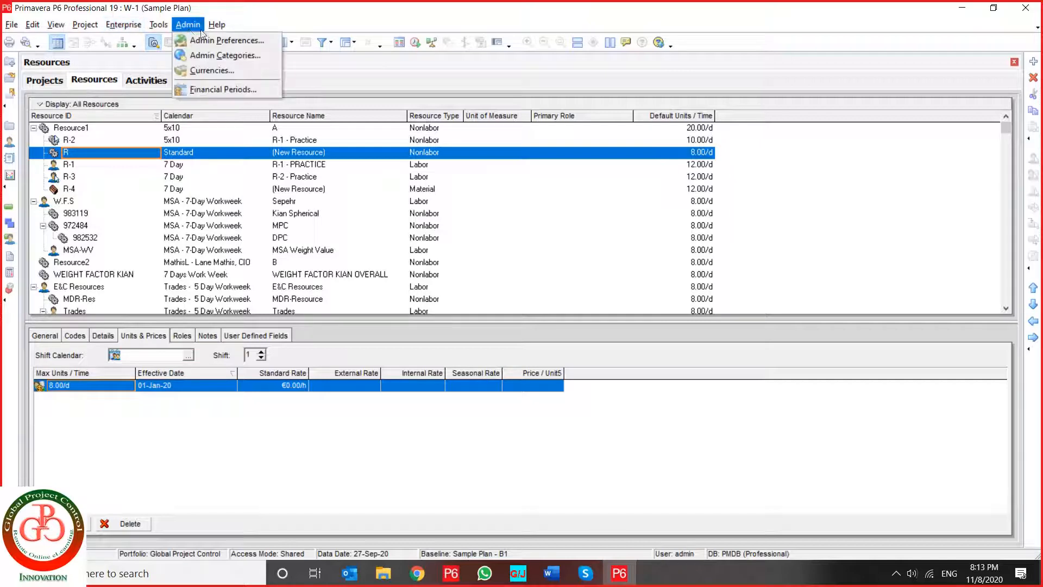
click(227, 41)
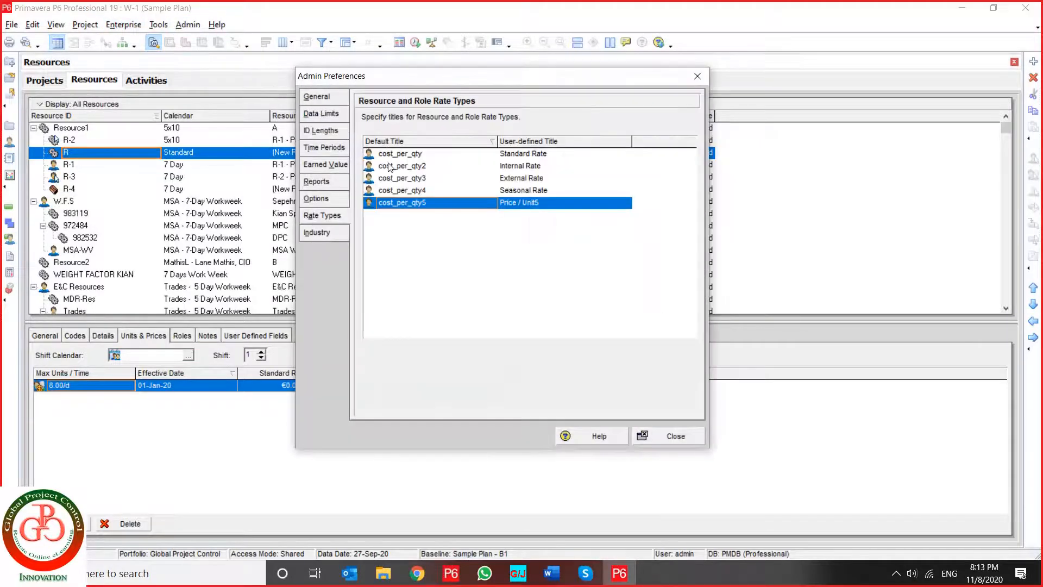
click(331, 228)
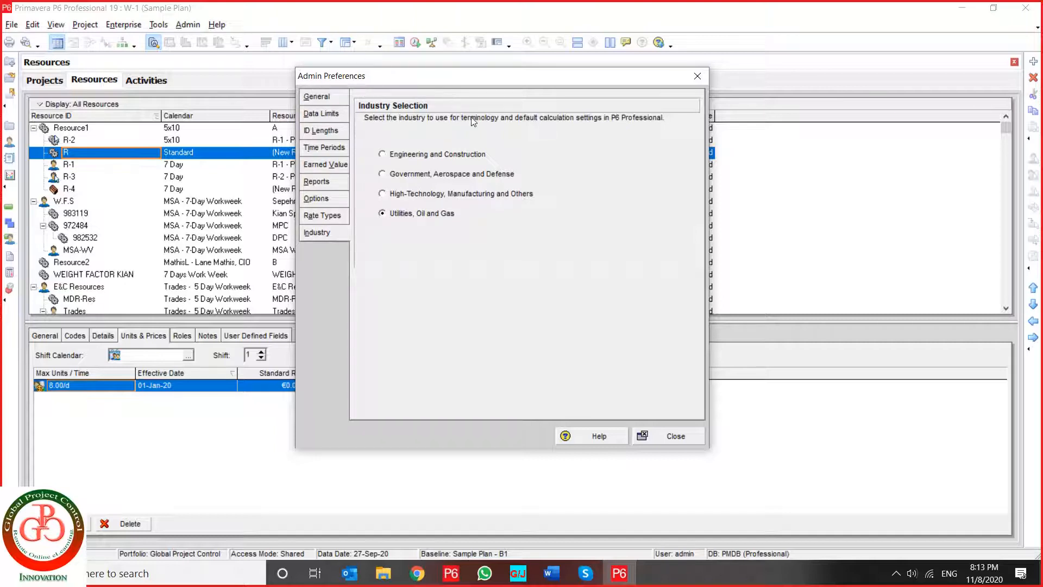
click(656, 435)
- Add a baseline type named Sample Baseline Type in Admin Categories, after What-if Project Plan Baseline
click(202, 26)
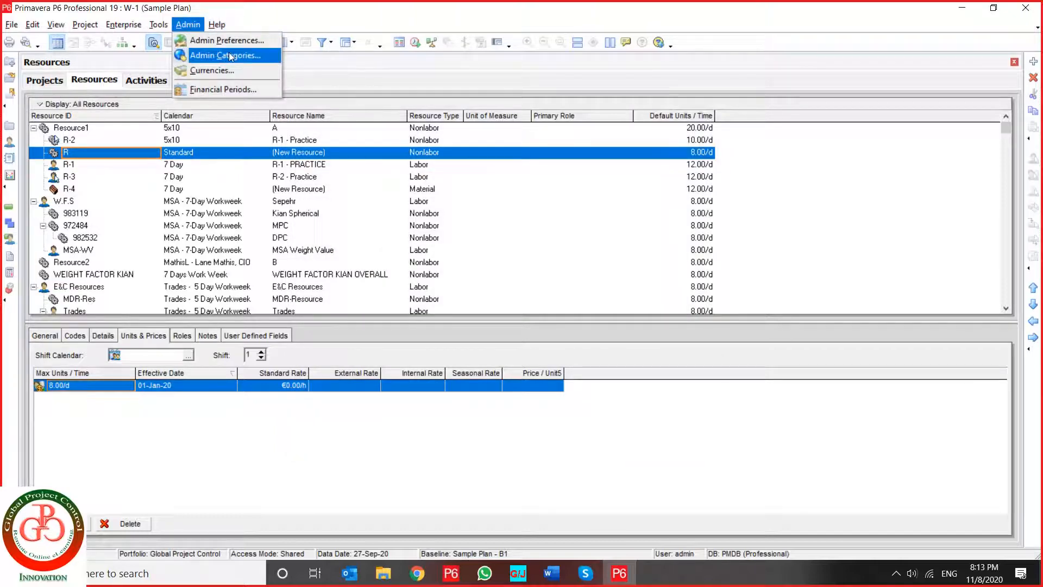
click(247, 55)
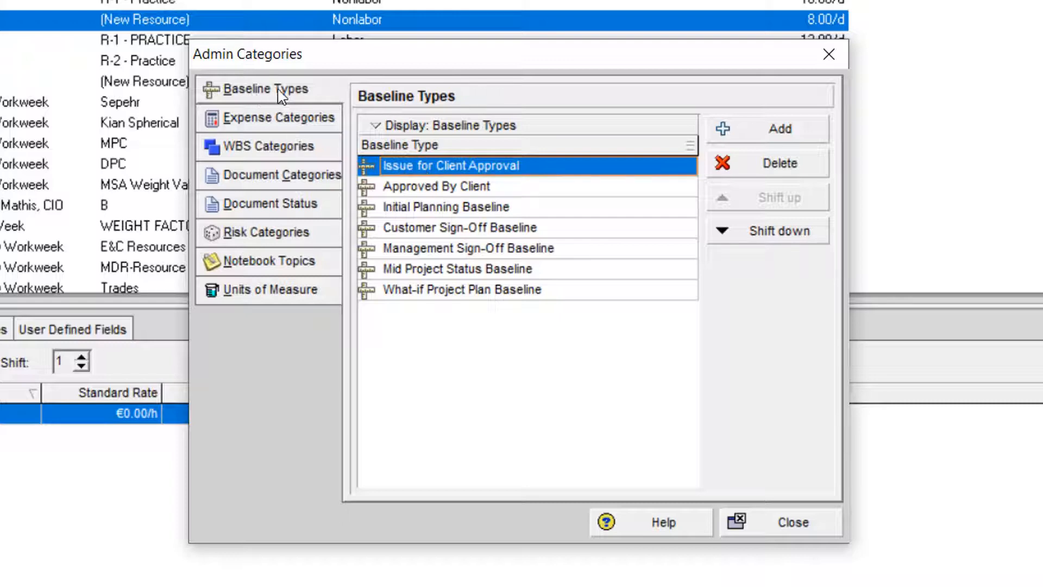
click(449, 187)
click(450, 291)
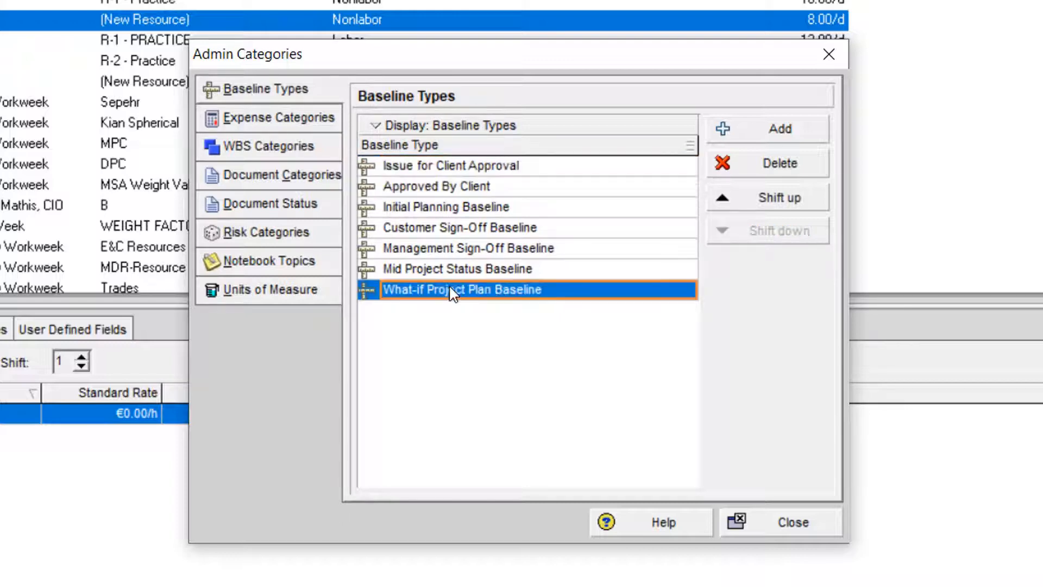
click(767, 134)
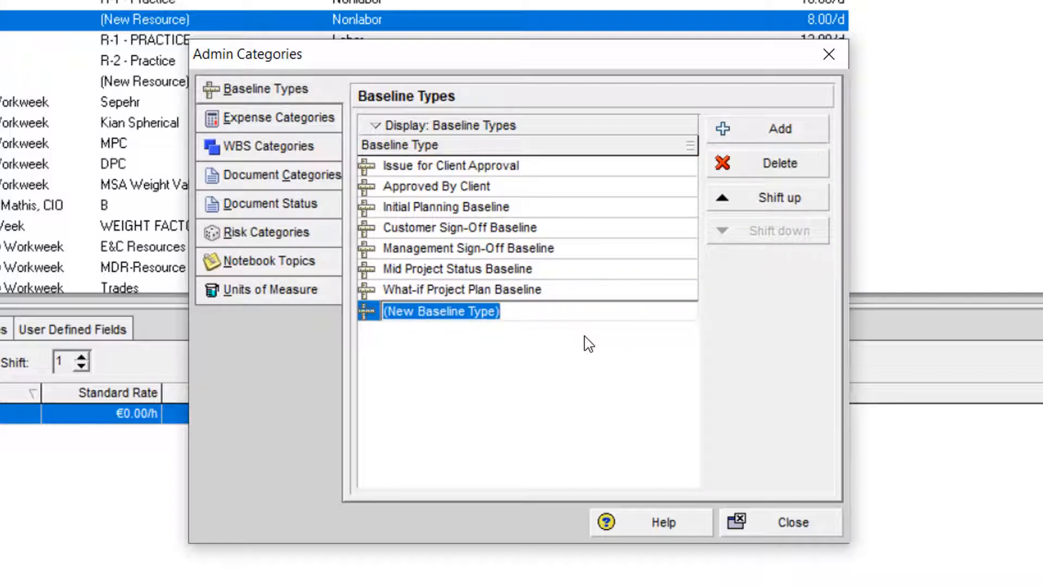
text(Samp)
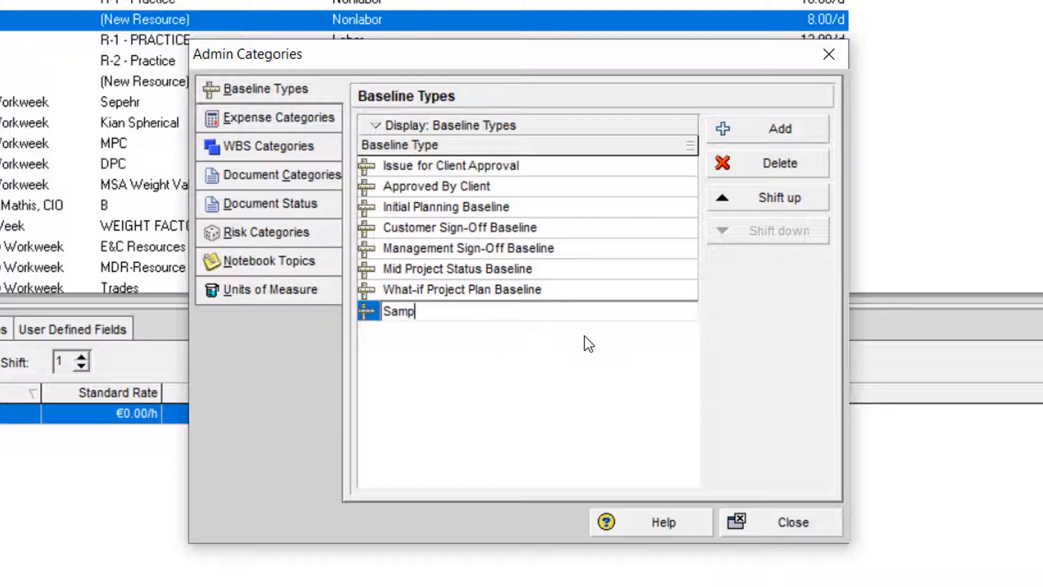
text(le Baseline Type)
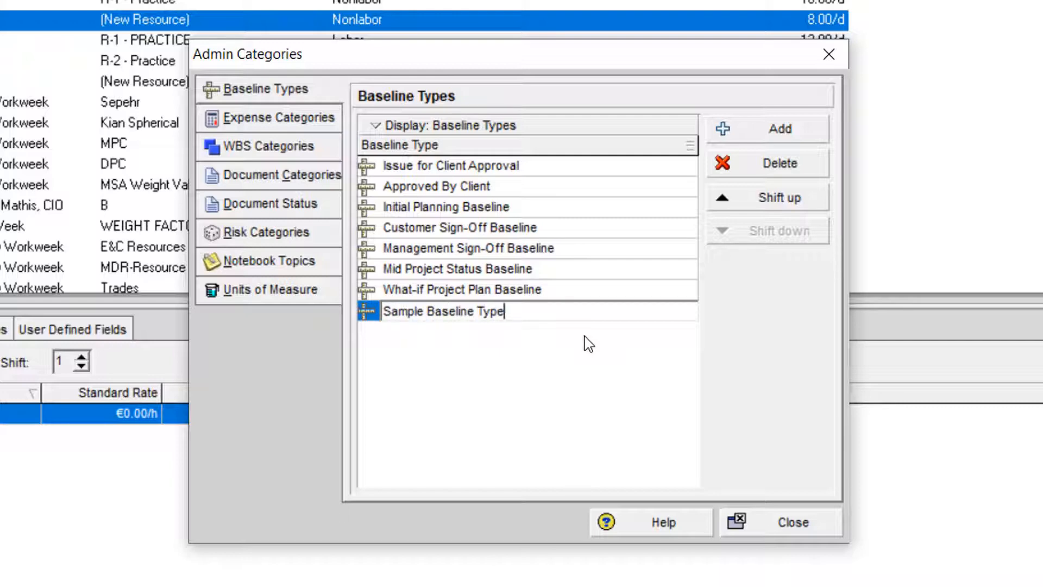
key(Return)
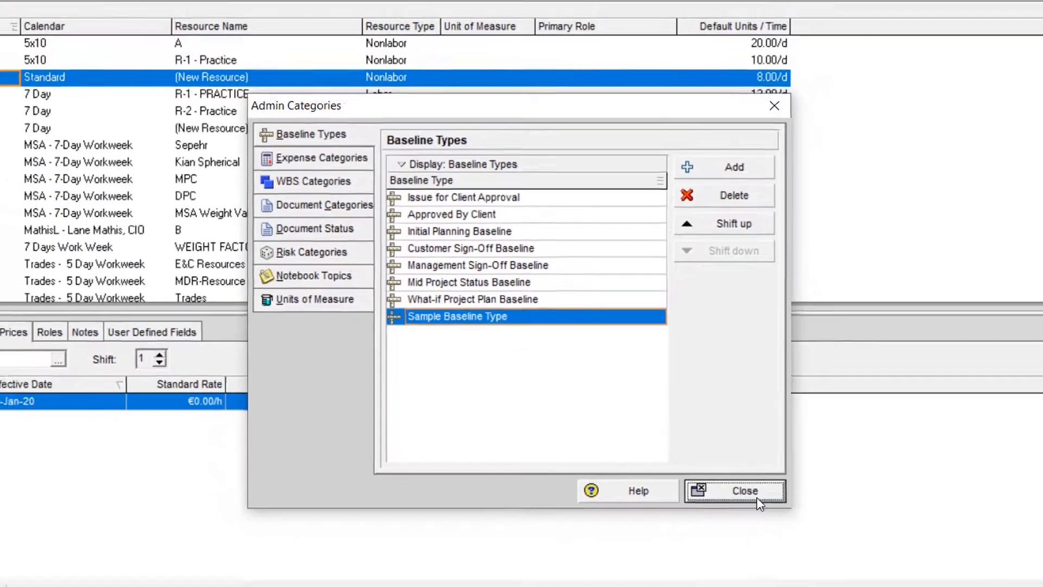
- Assign Sample Baseline Type to baseline Sample Plan - B2 of project W-1, and close the baseline maintenance dialog
click(787, 521)
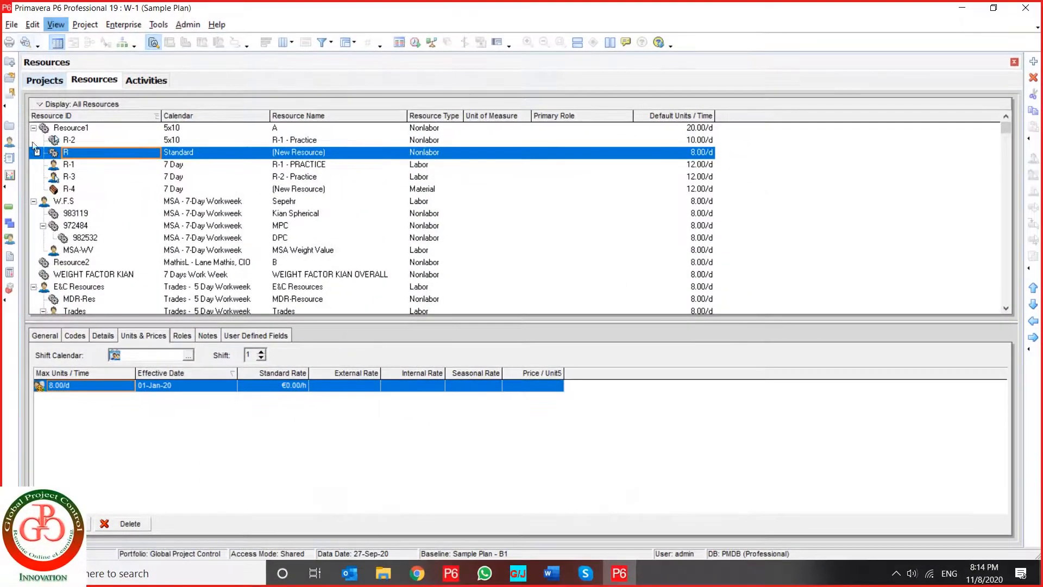
click(8, 208)
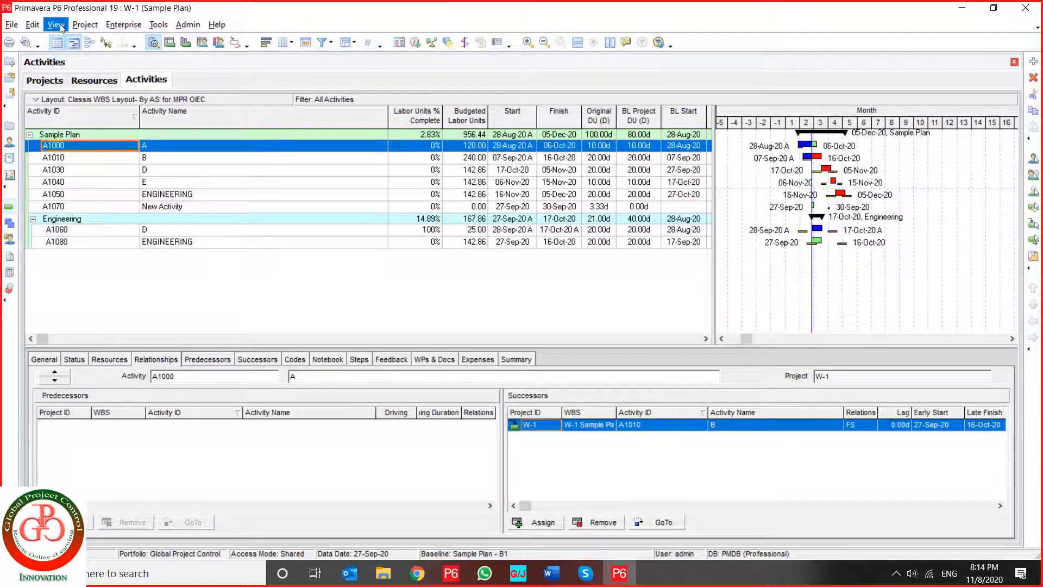
click(56, 24)
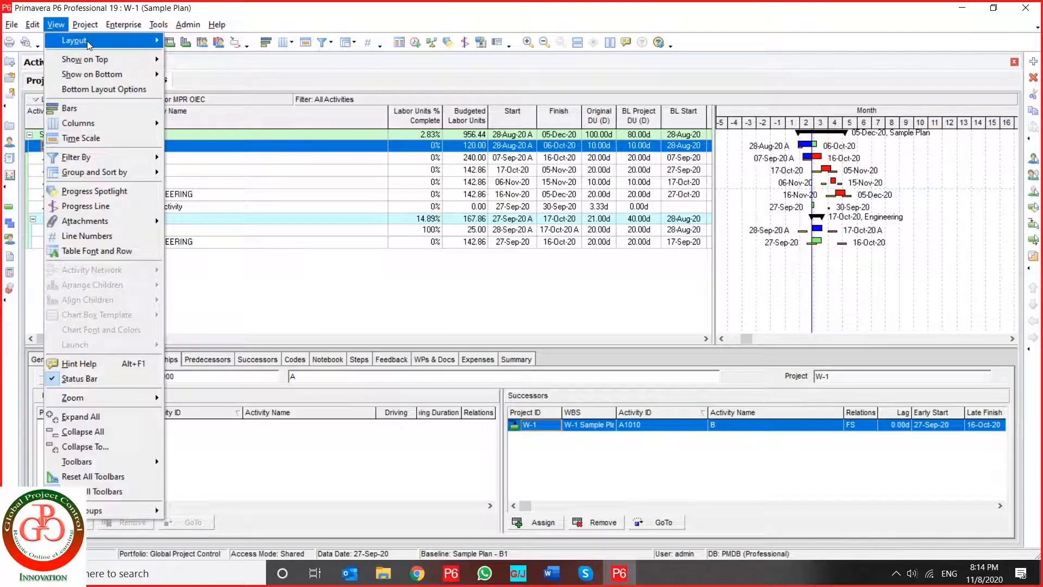
click(85, 24)
click(113, 109)
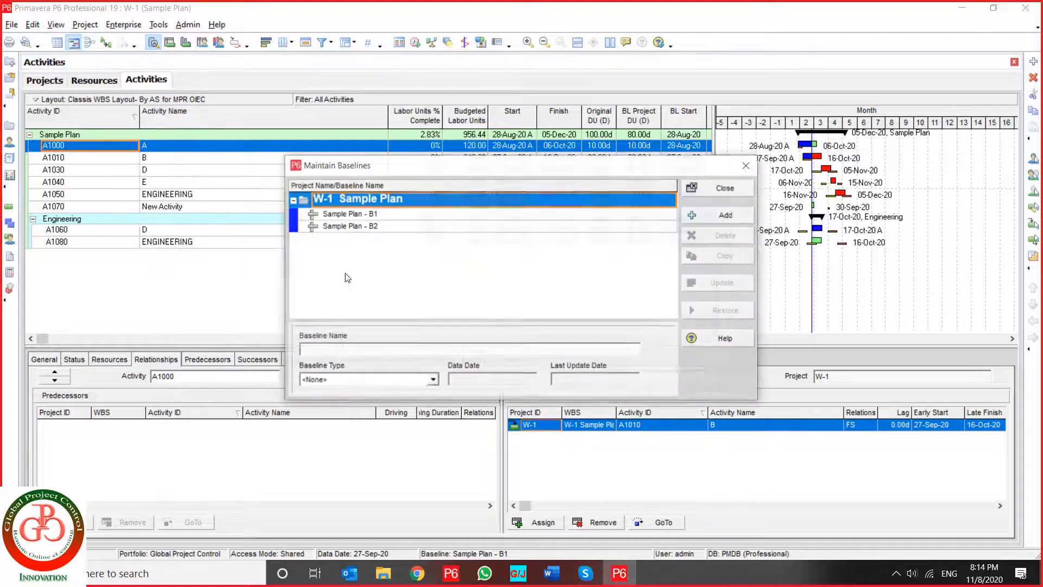
click(372, 227)
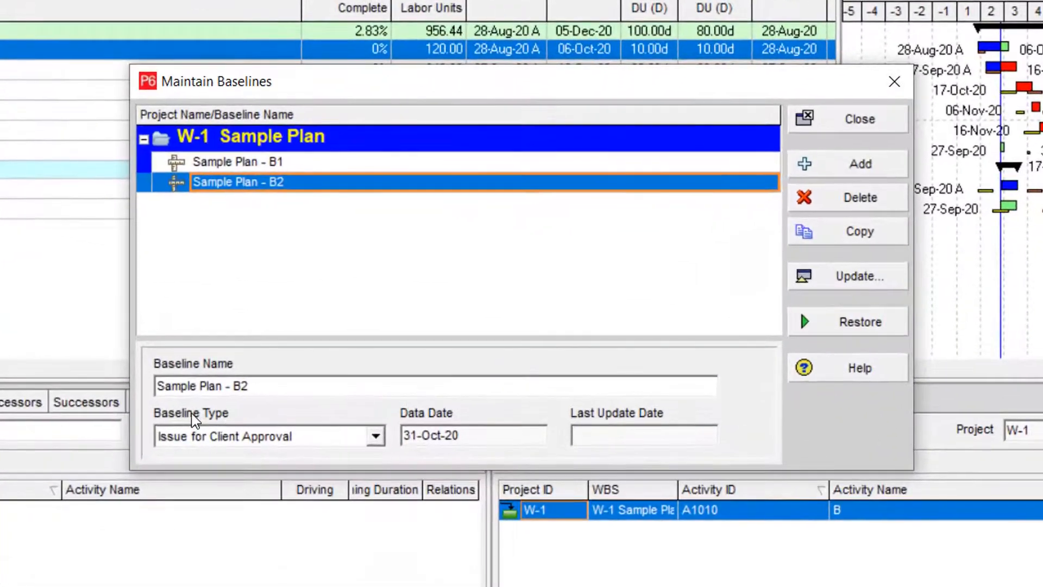
click(262, 437)
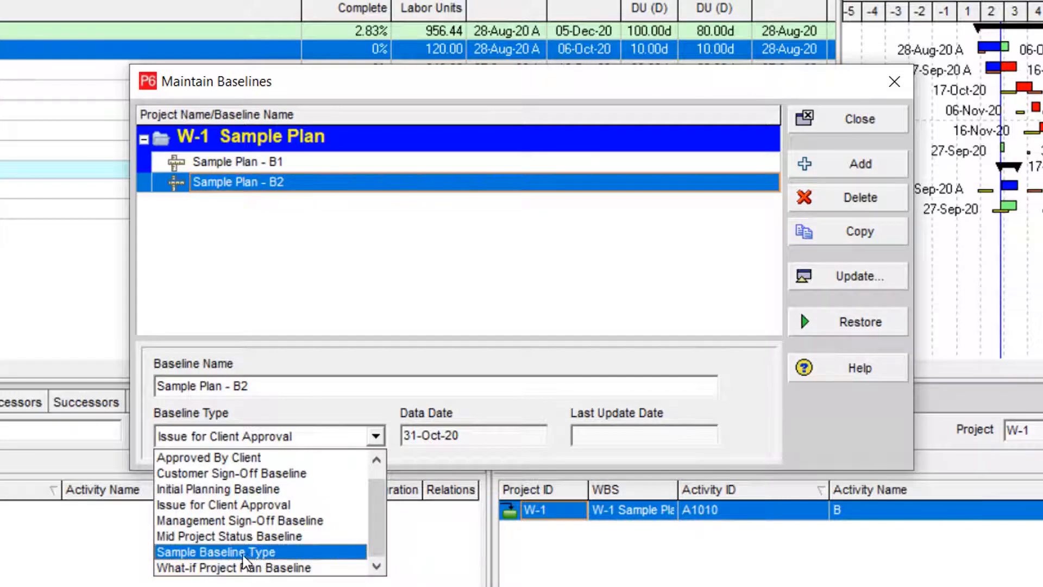
click(256, 561)
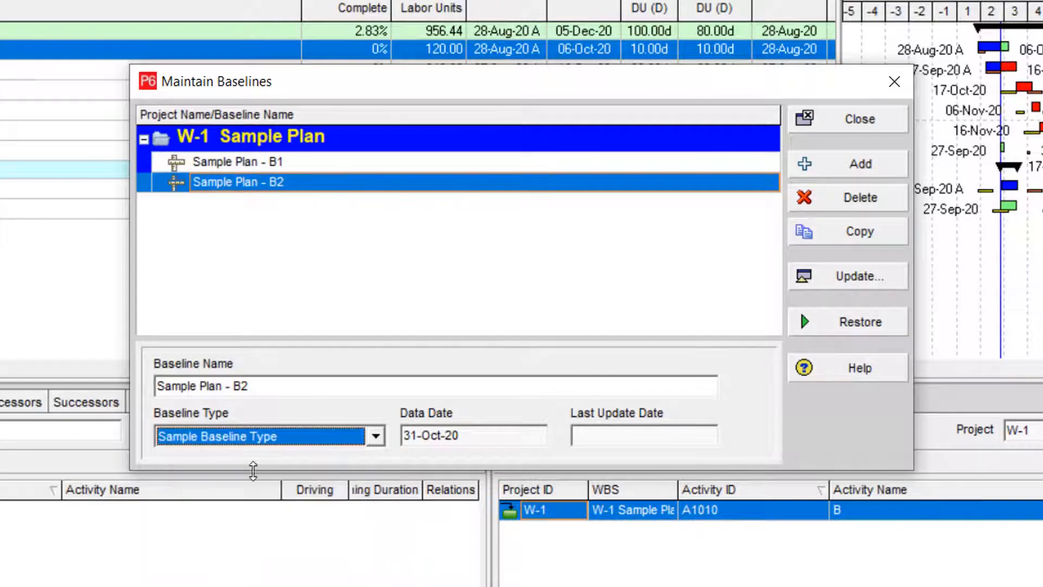
click(259, 437)
click(526, 288)
click(859, 118)
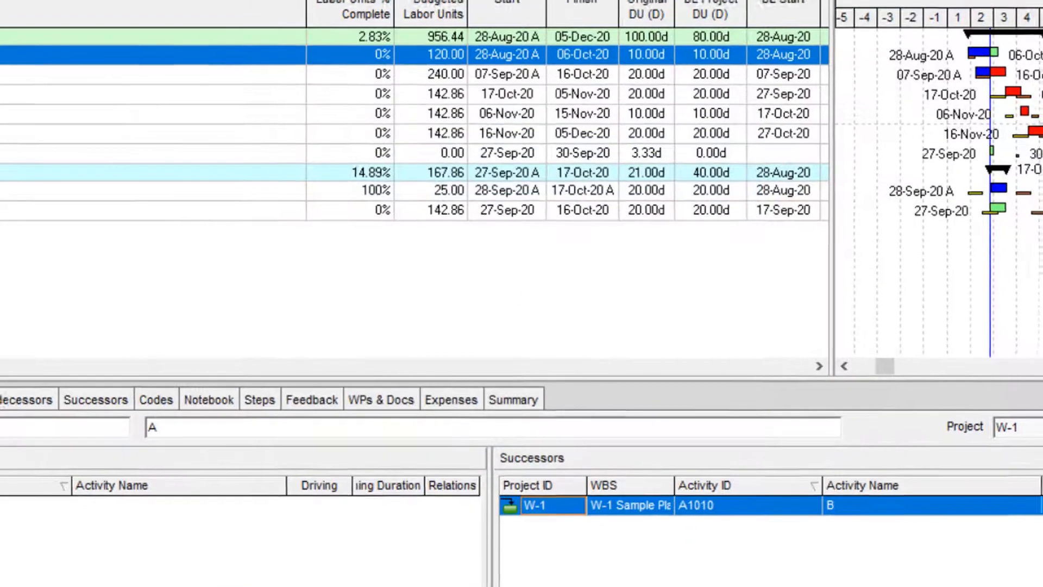
- Reopen Admin Categories and review the expense categories from Administration to Legal & Professional
click(182, 20)
click(213, 52)
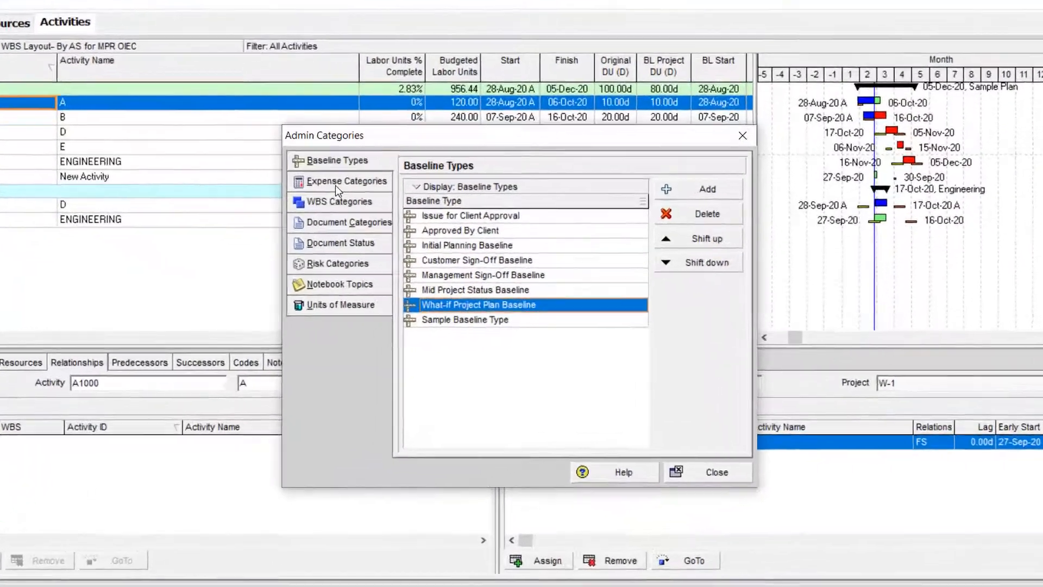
click(372, 212)
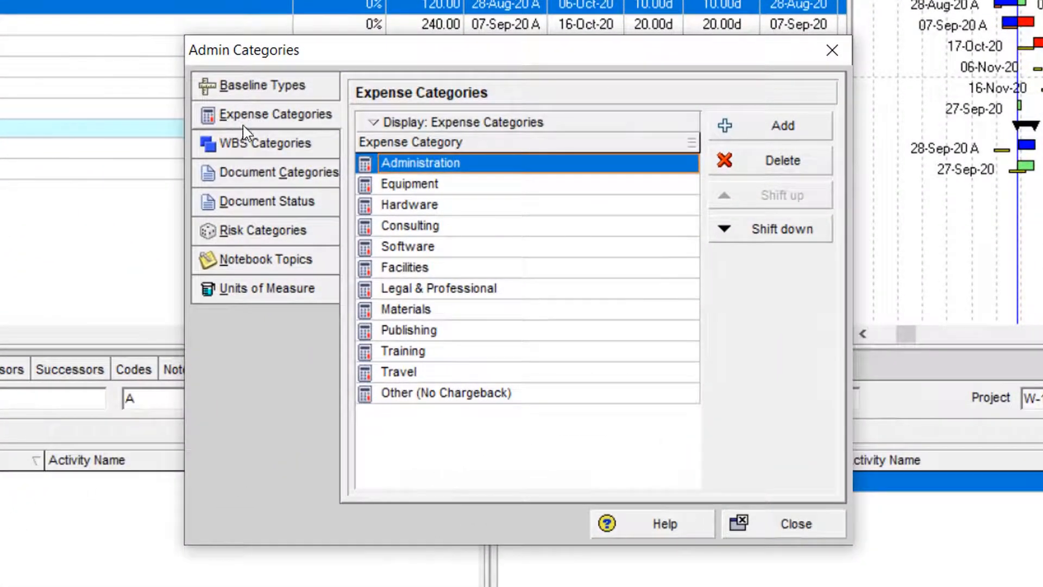
click(442, 186)
click(442, 213)
click(441, 251)
click(438, 288)
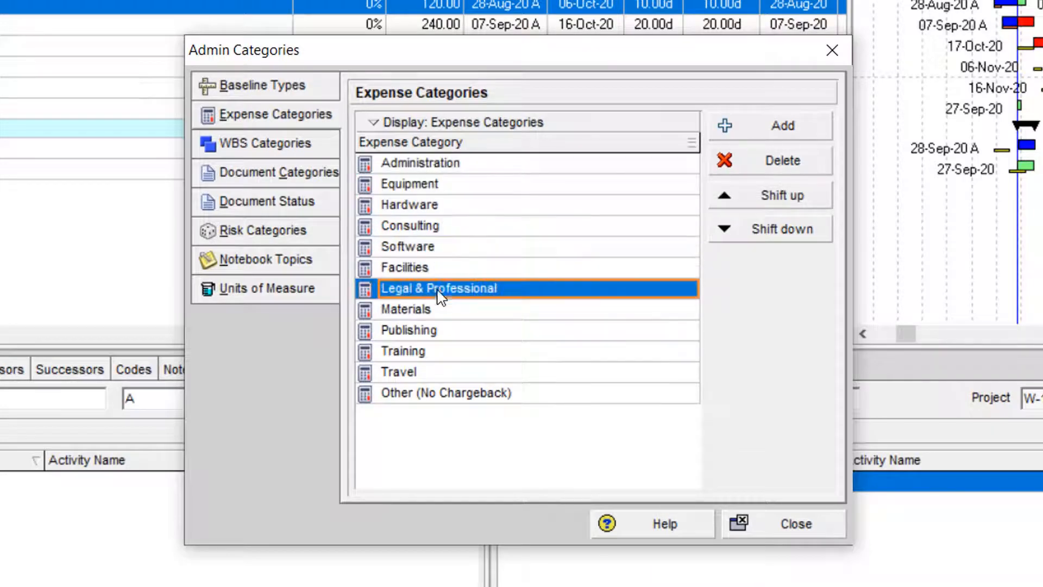
- Reorder the expense categories, moving Materials down to follow Training and Legal & Professional up to follow Hardware
click(438, 309)
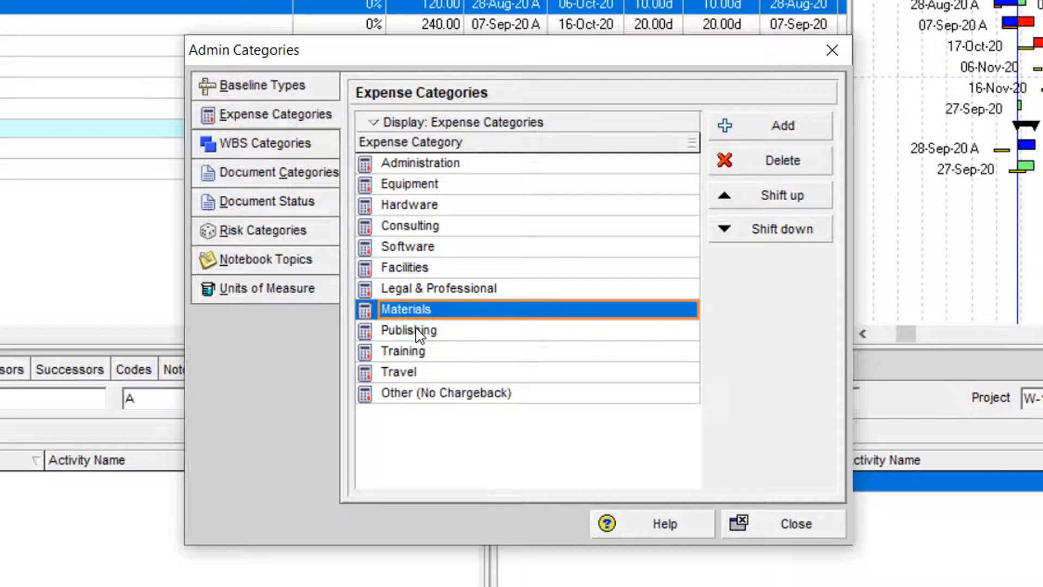
click(740, 232)
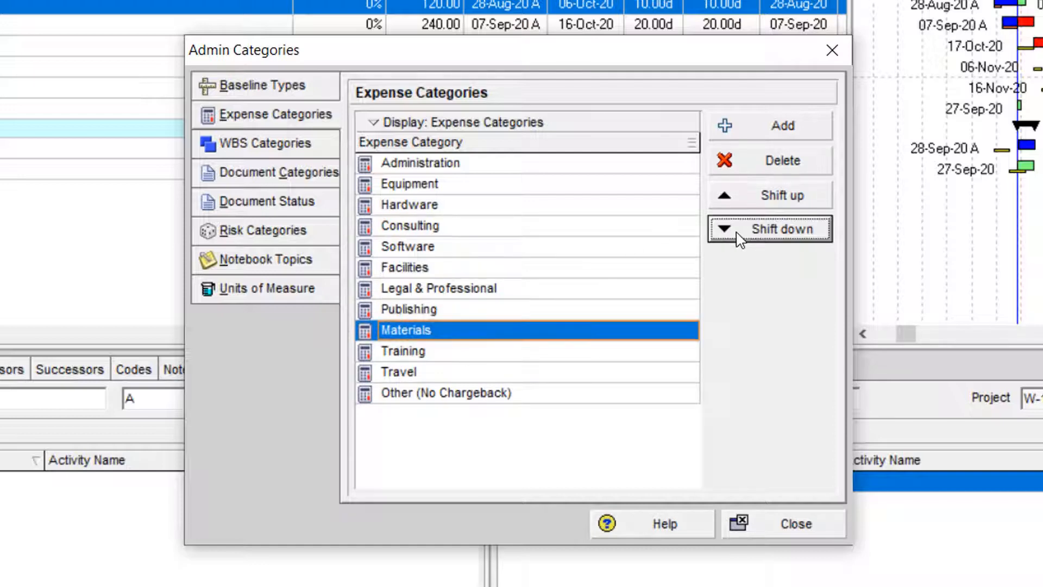
click(735, 235)
click(400, 288)
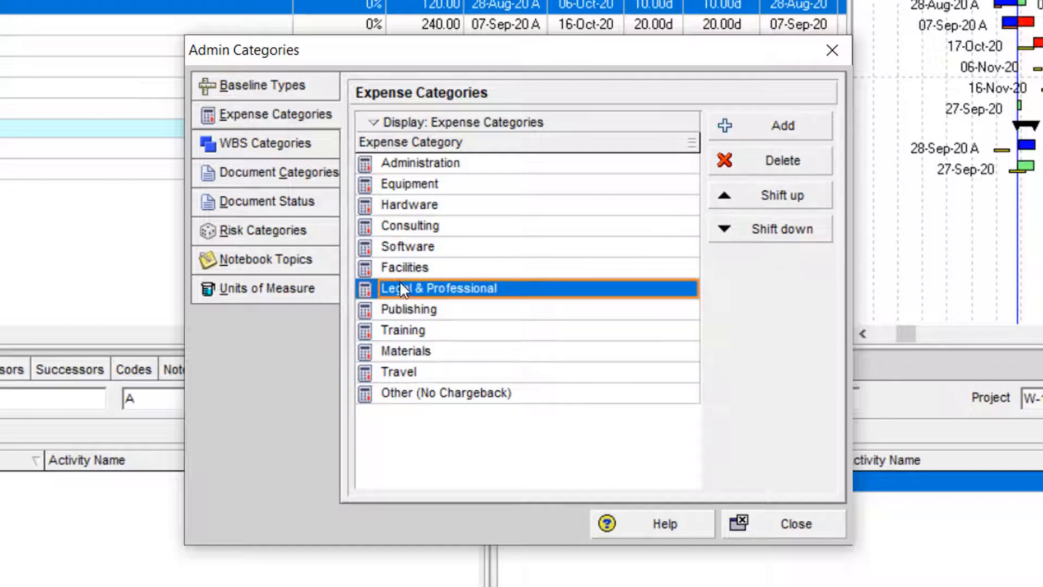
click(770, 199)
click(770, 199)
click(770, 199)
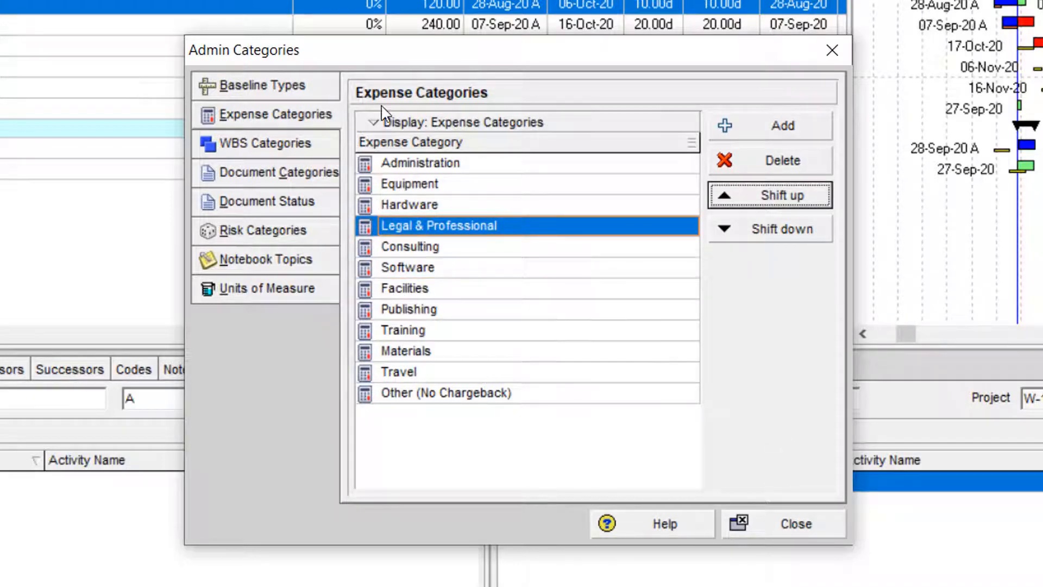
- Review the WBS category values in Admin Categories, from Initiating through Closing
click(268, 144)
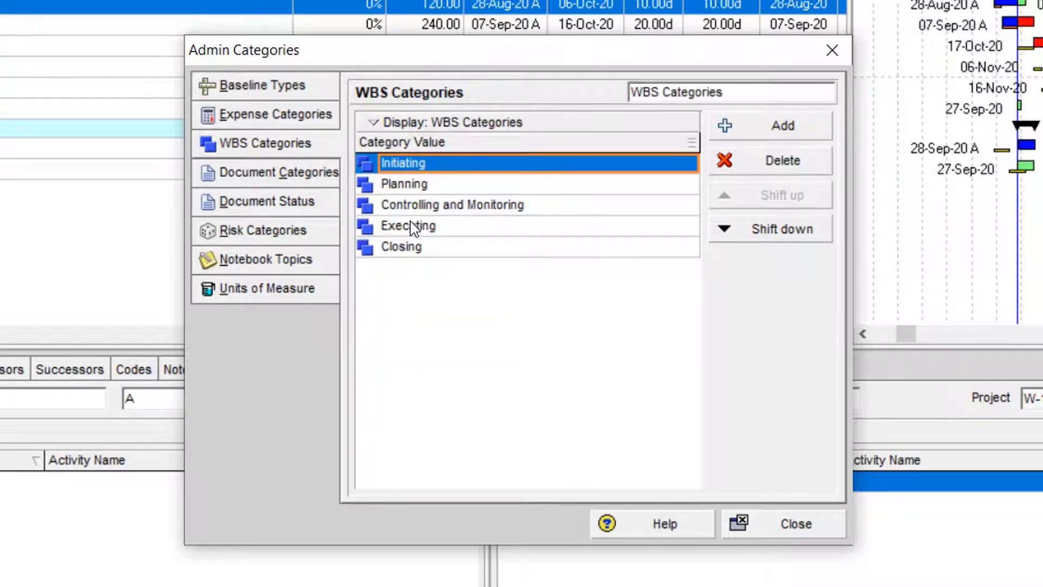
click(429, 187)
click(444, 206)
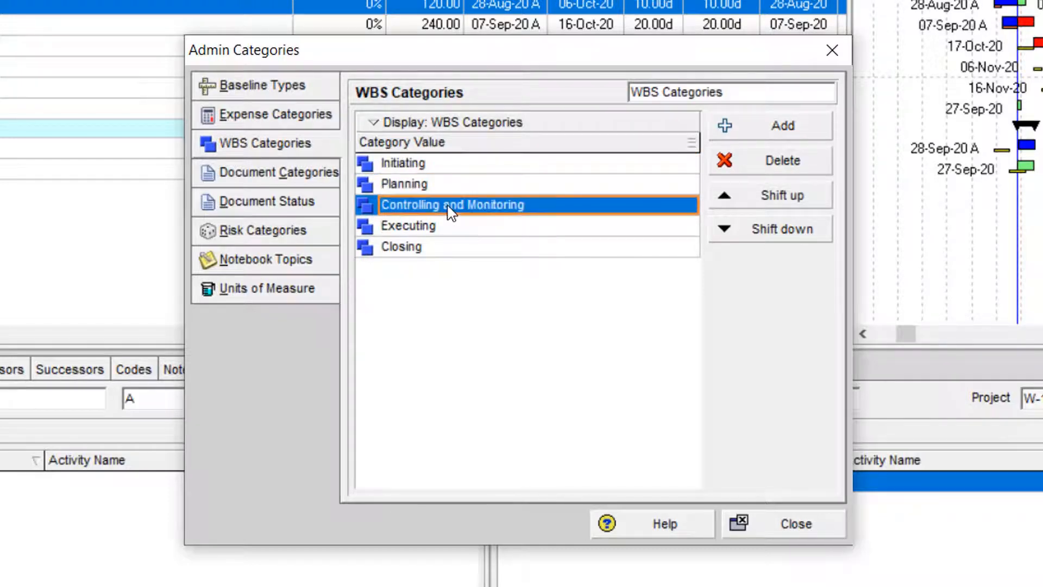
click(451, 233)
click(454, 253)
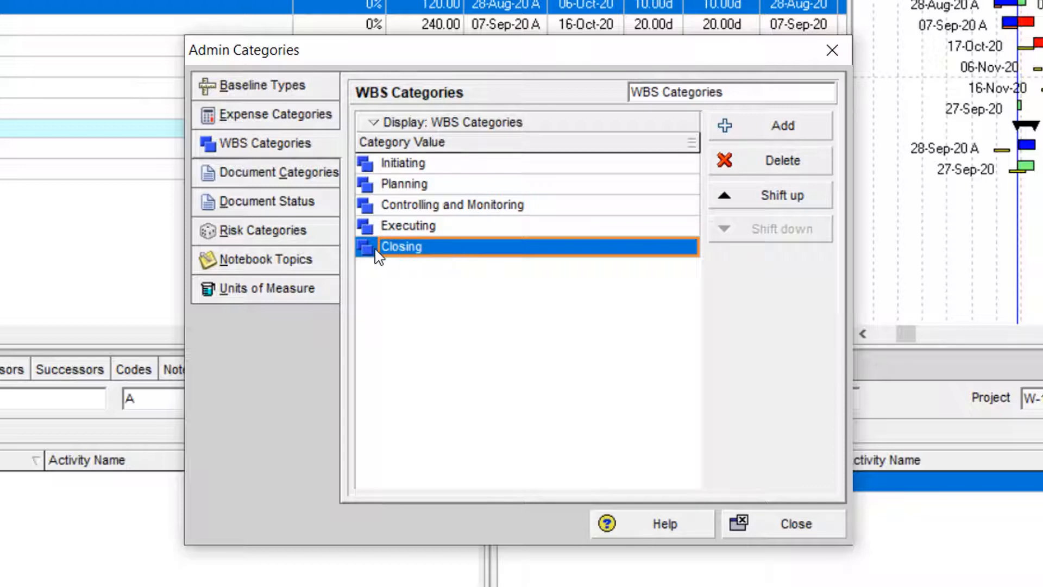
- Examine the list of document categories in Admin Categories, including General Documents and NPI
click(294, 175)
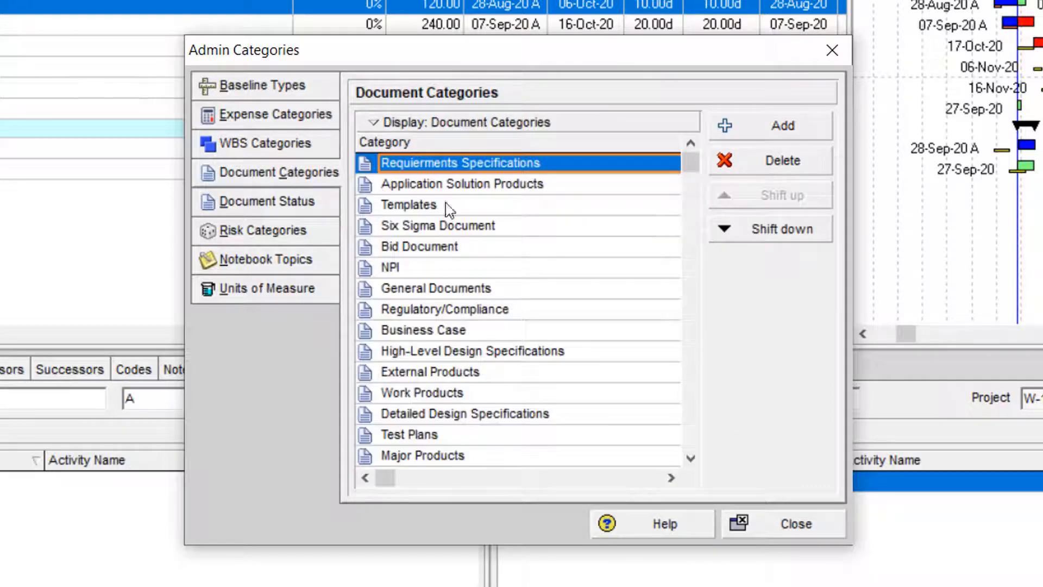
click(506, 286)
scroll(515, 369, down, 2)
scroll(515, 369, up, 2)
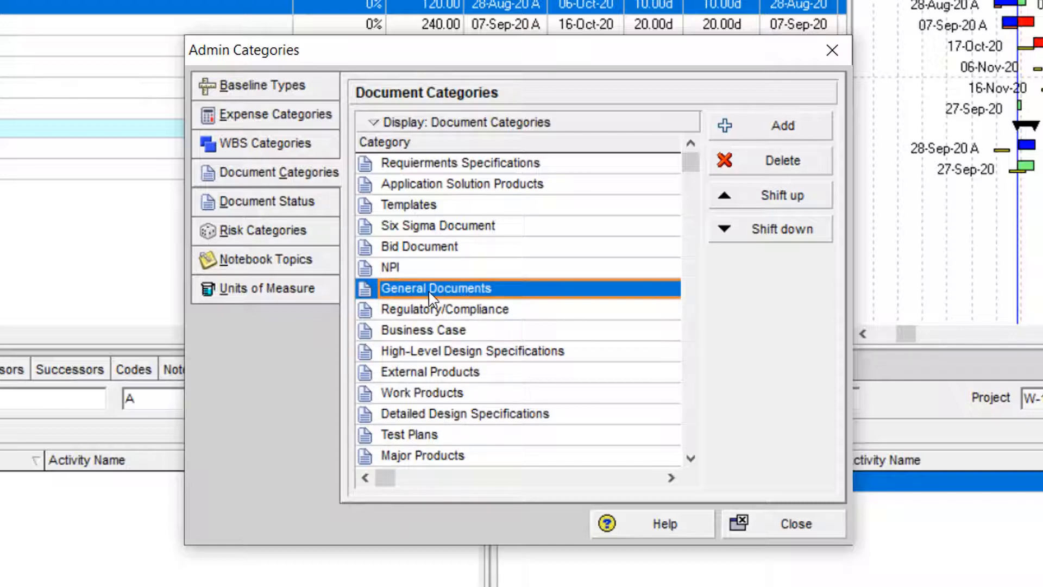
click(510, 270)
scroll(513, 277, down, 4)
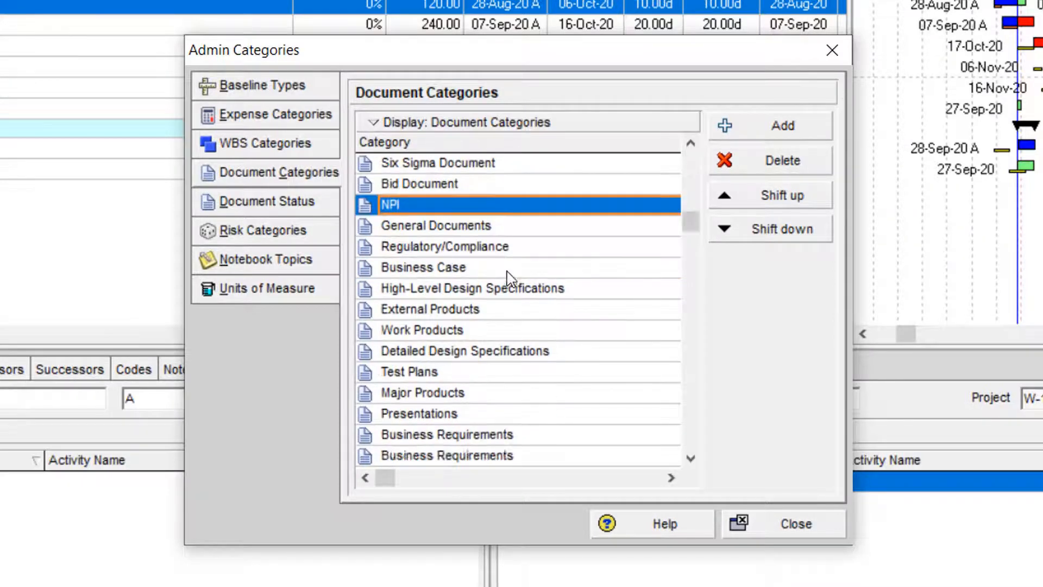
- Add a document category named Sample Doc CAT after Change Orders, and delete it again
click(517, 293)
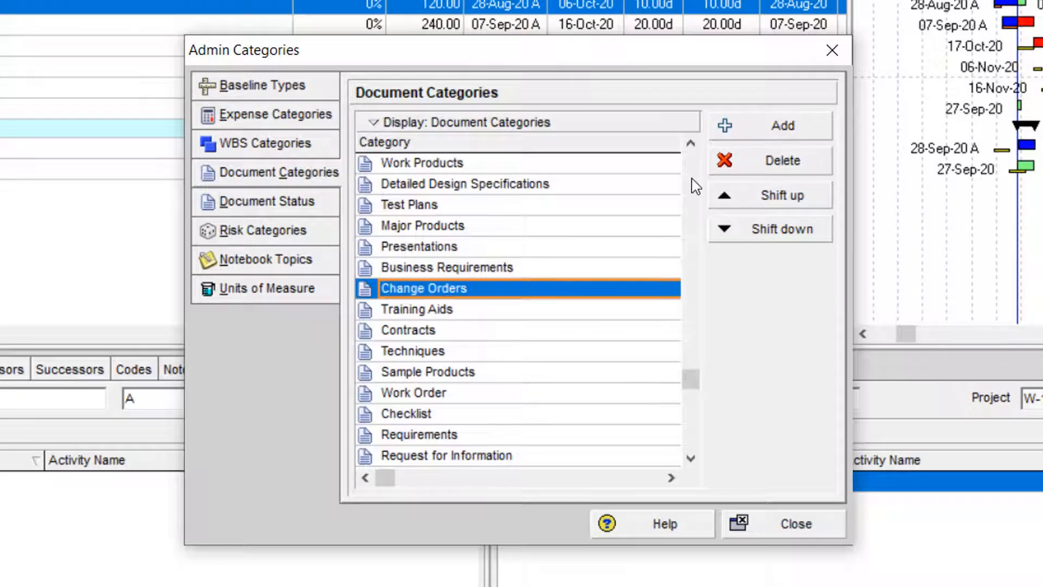
click(748, 127)
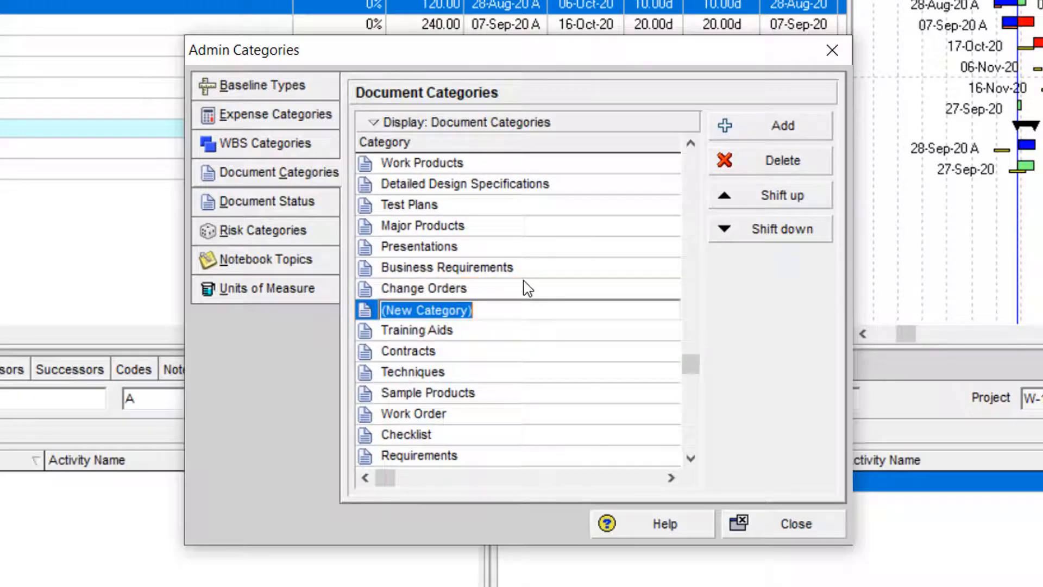
text(Sample Doc CAT)
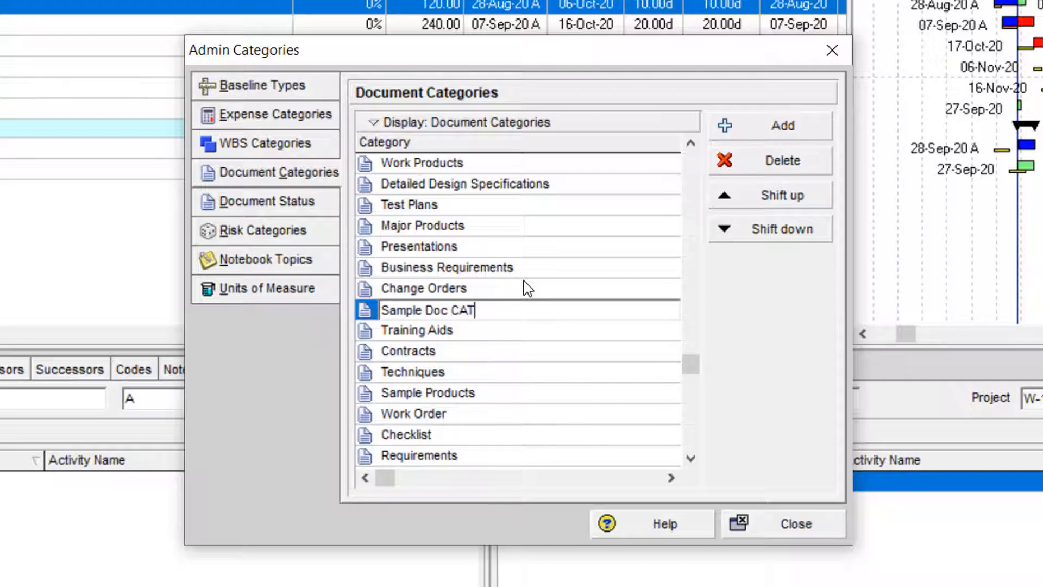
key(Return)
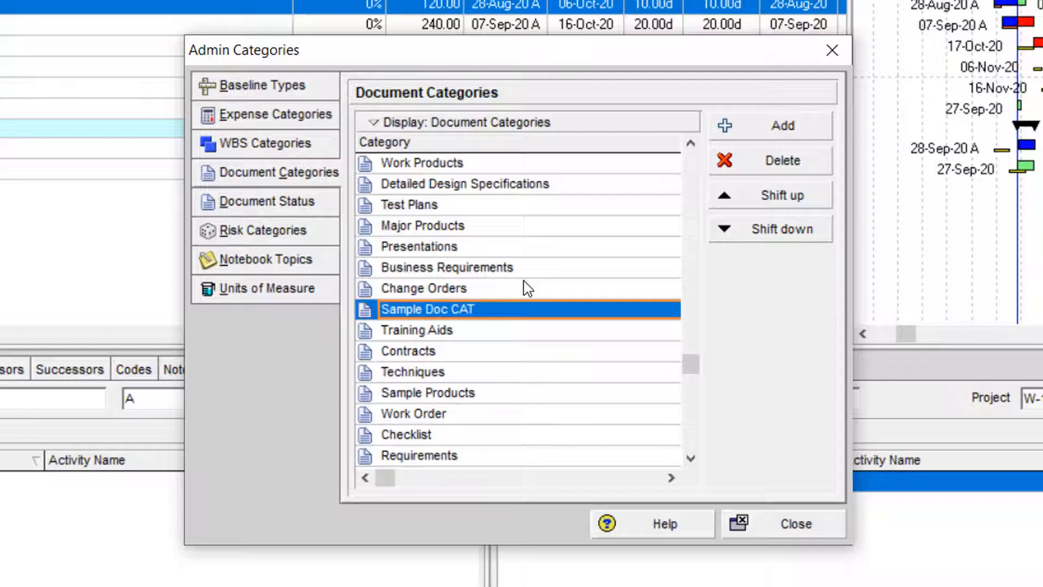
click(787, 162)
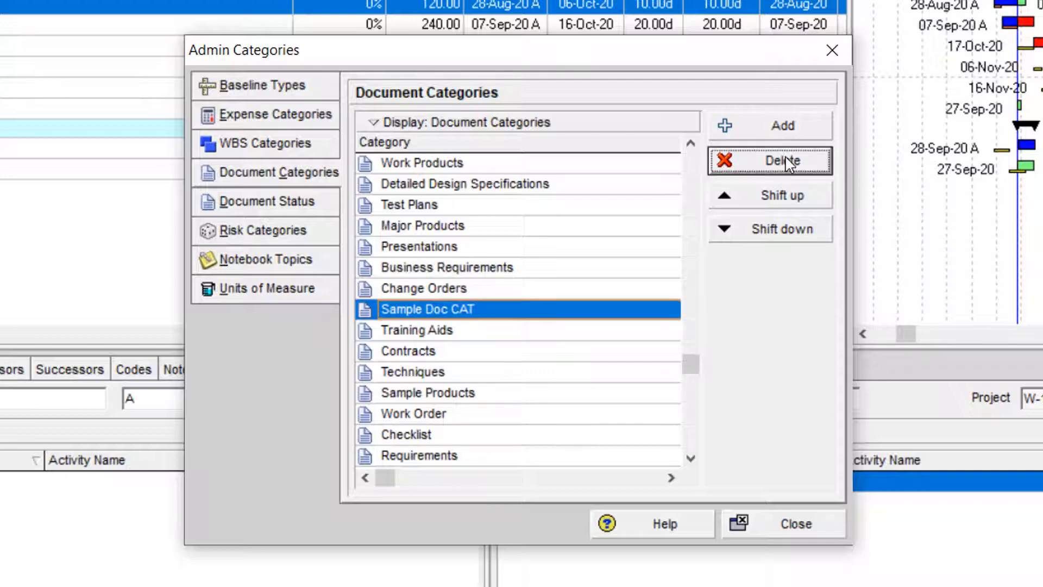
click(485, 283)
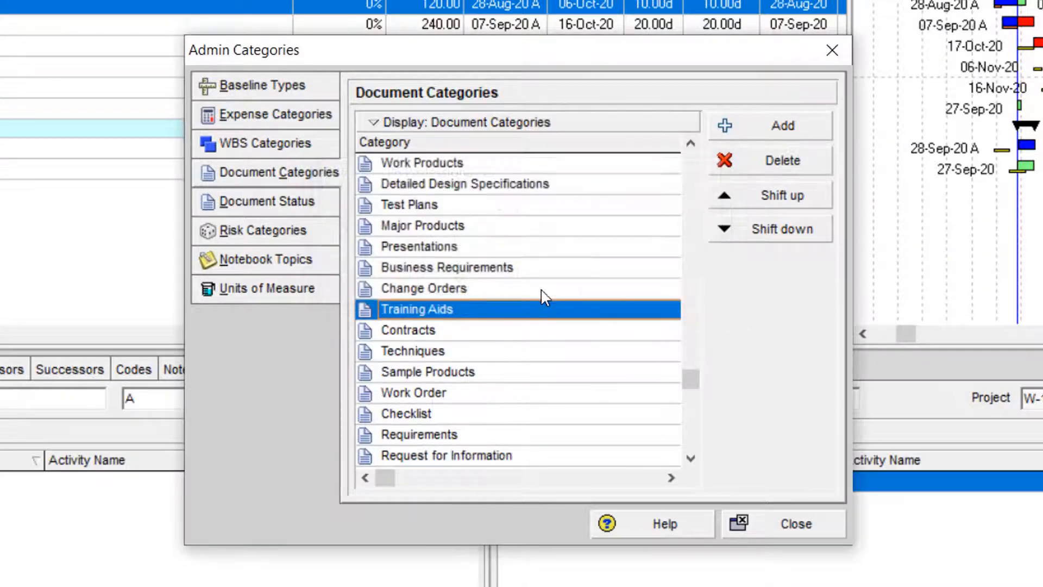
- Move the Training Aids document category up so that it directly follows Test Plans
click(765, 196)
click(765, 196)
click(766, 196)
click(765, 195)
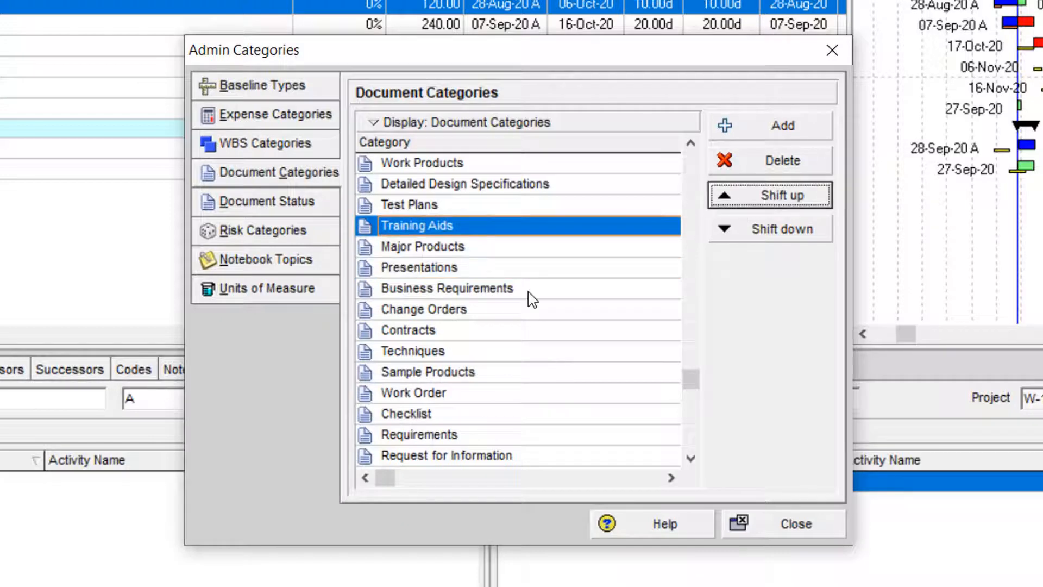
- Review the document status codes in Admin Categories, from Not Started through Approved
click(316, 215)
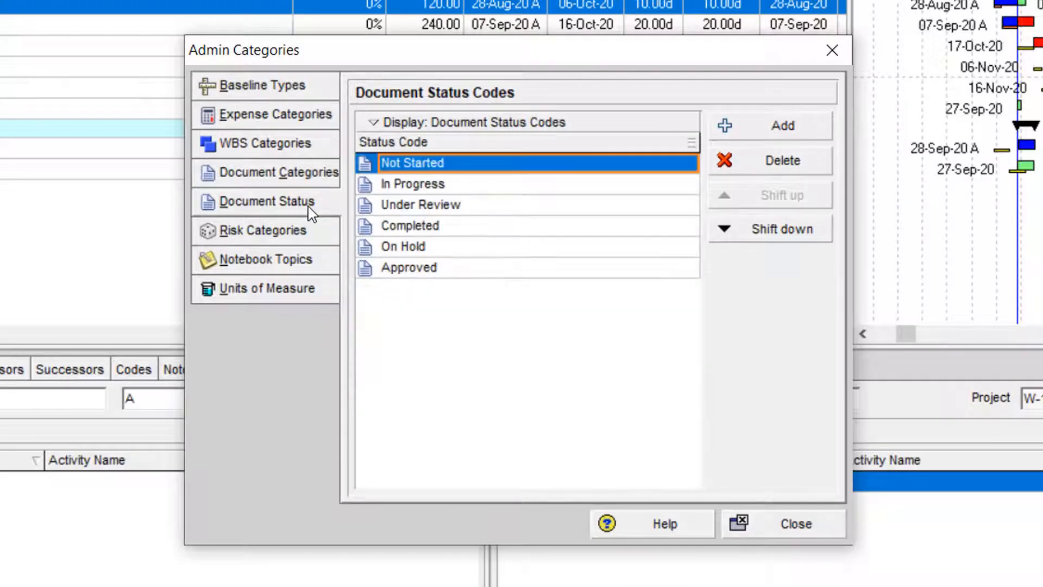
click(438, 184)
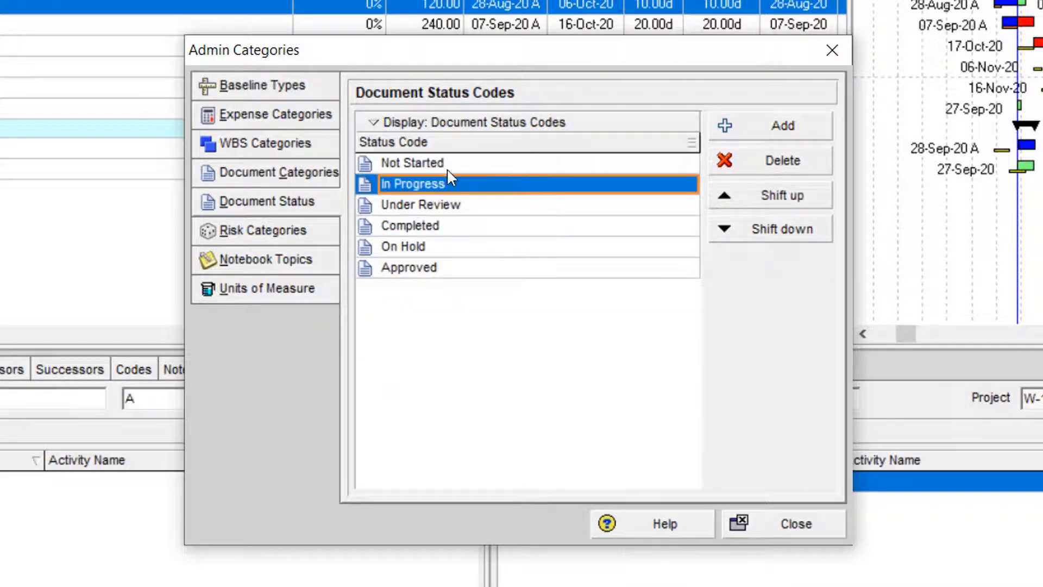
click(449, 166)
click(450, 187)
click(454, 209)
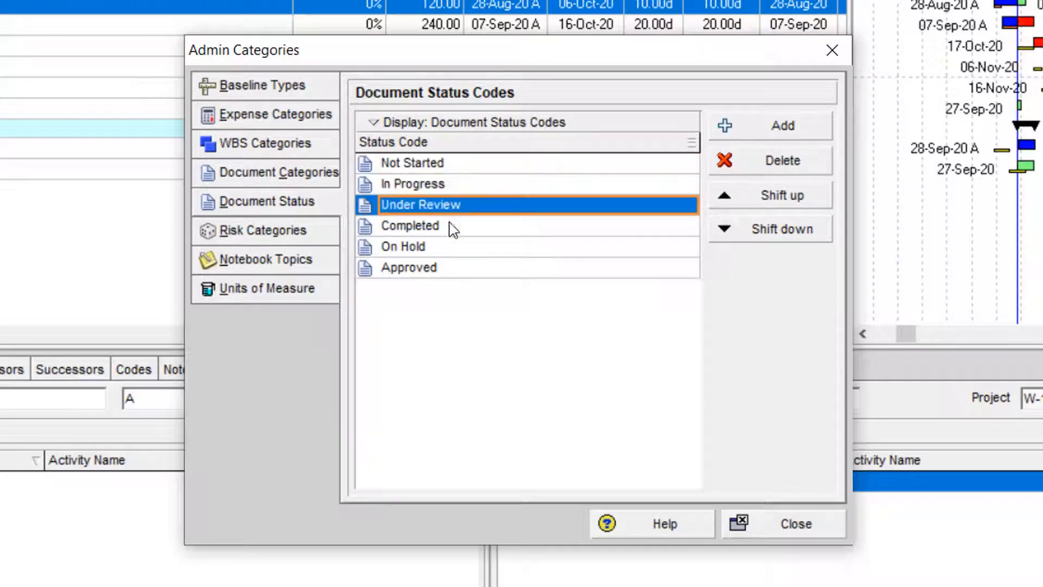
click(450, 228)
click(449, 248)
click(446, 269)
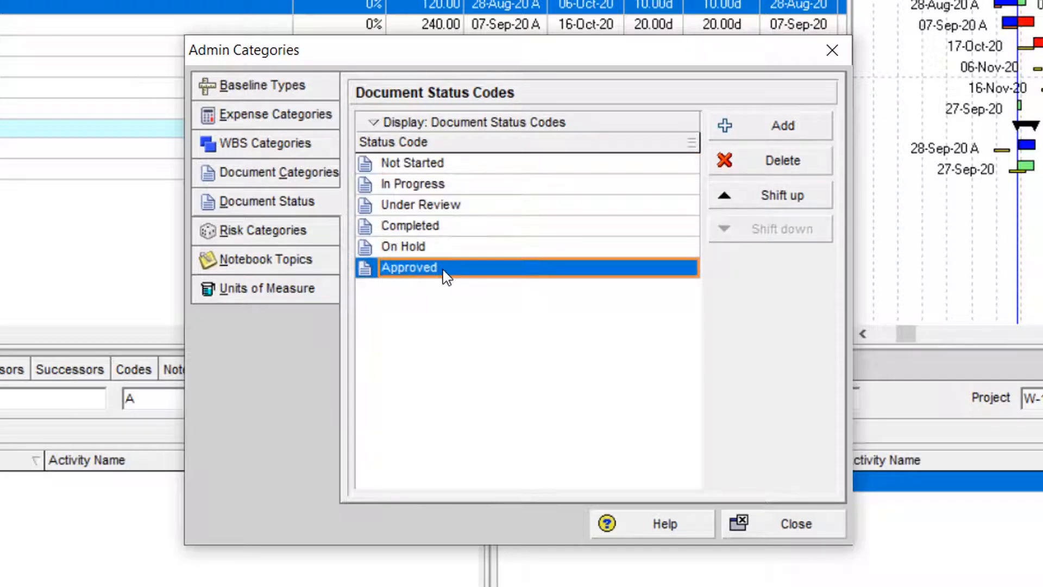
- Examine the hierarchical list of risk categories in Admin Categories, including Controlling under Project Management
click(276, 234)
click(504, 246)
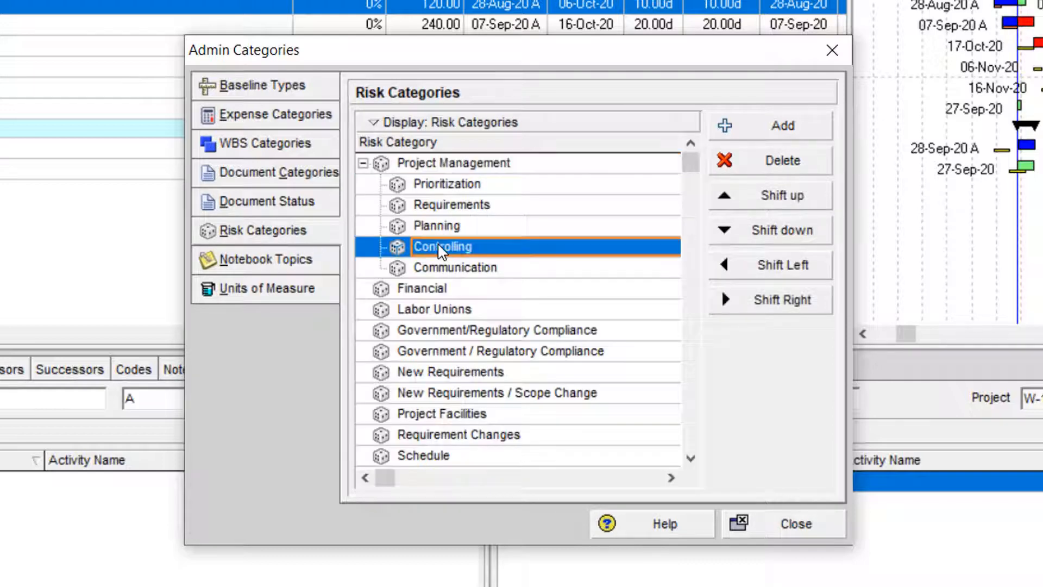
scroll(496, 324, down, 2)
scroll(495, 324, down, 6)
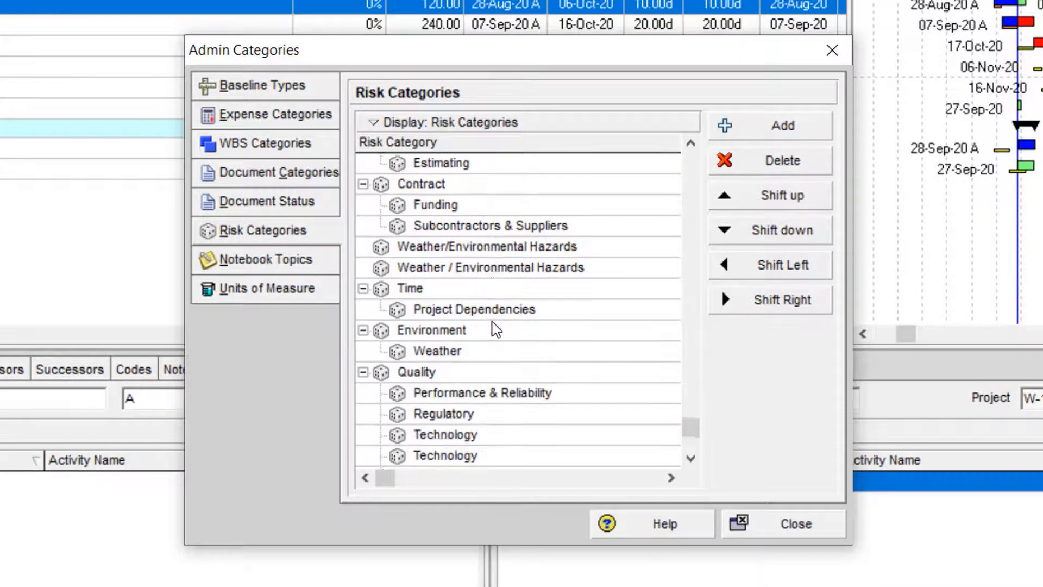
scroll(491, 331, up, 2)
scroll(492, 331, up, 6)
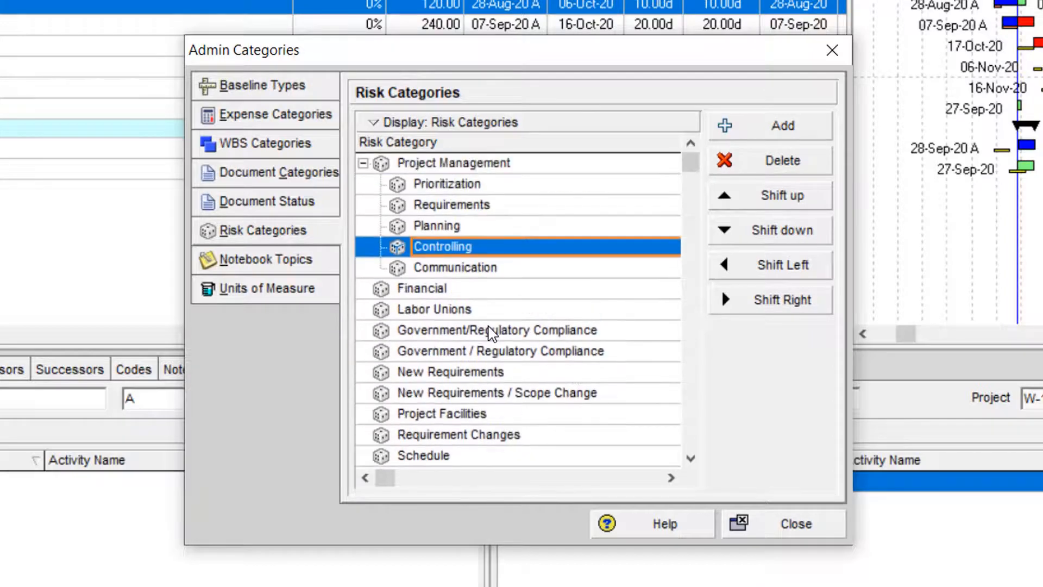
- Disable the Note notebook topic at EPS level in the Notebook Topics of Admin Categories
click(296, 265)
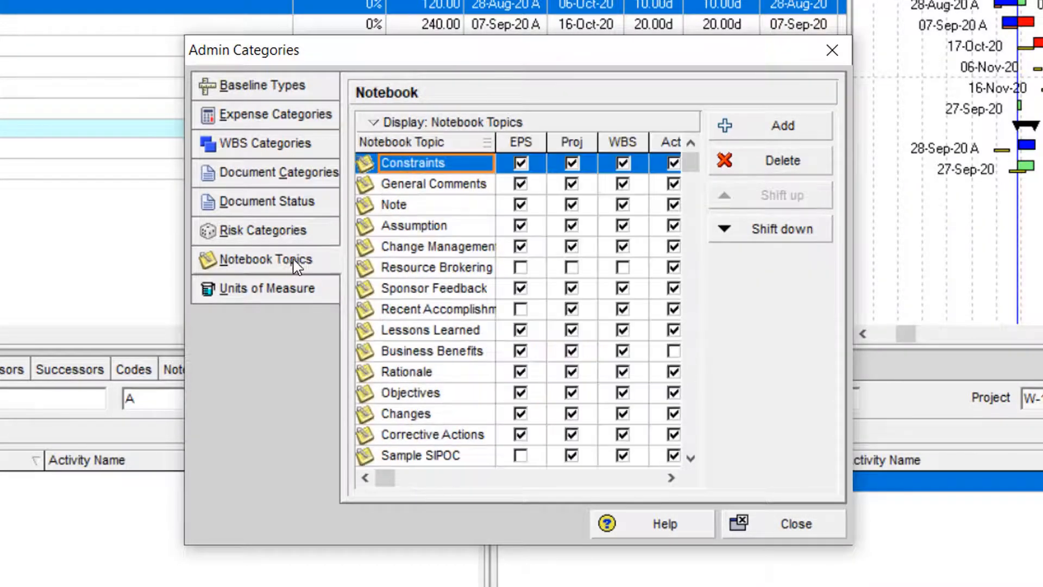
click(443, 275)
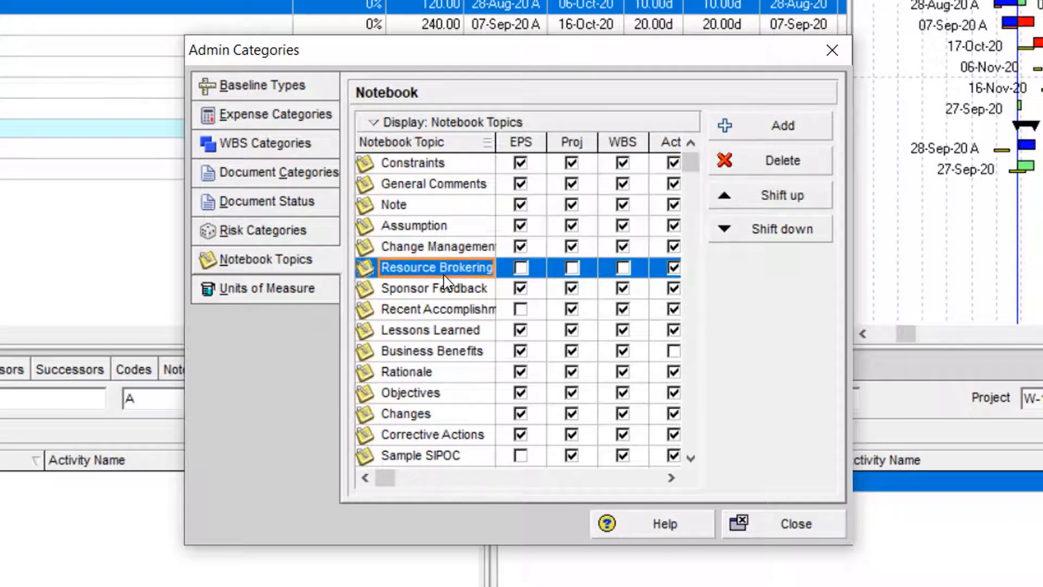
click(470, 214)
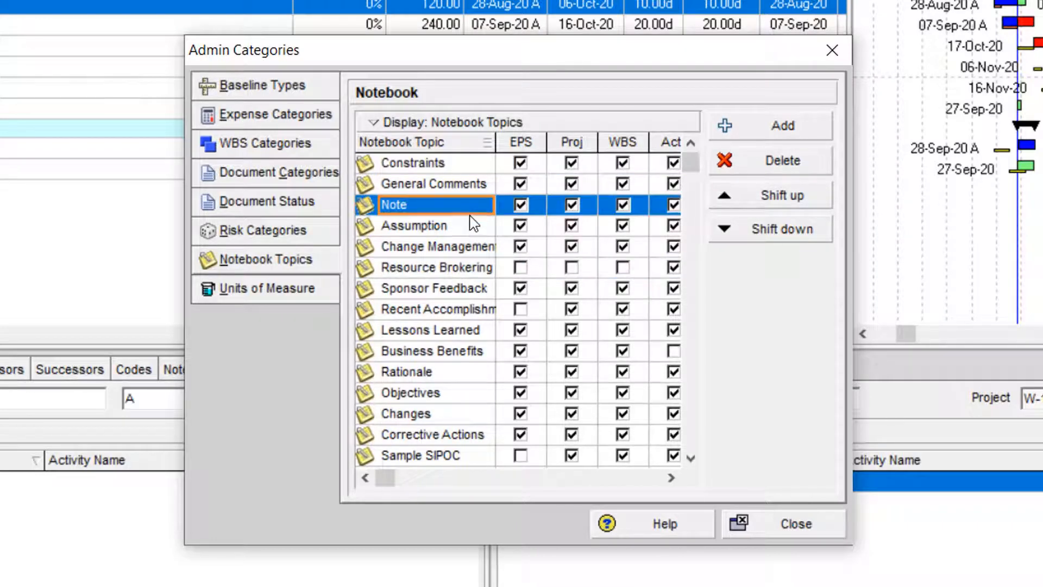
click(671, 478)
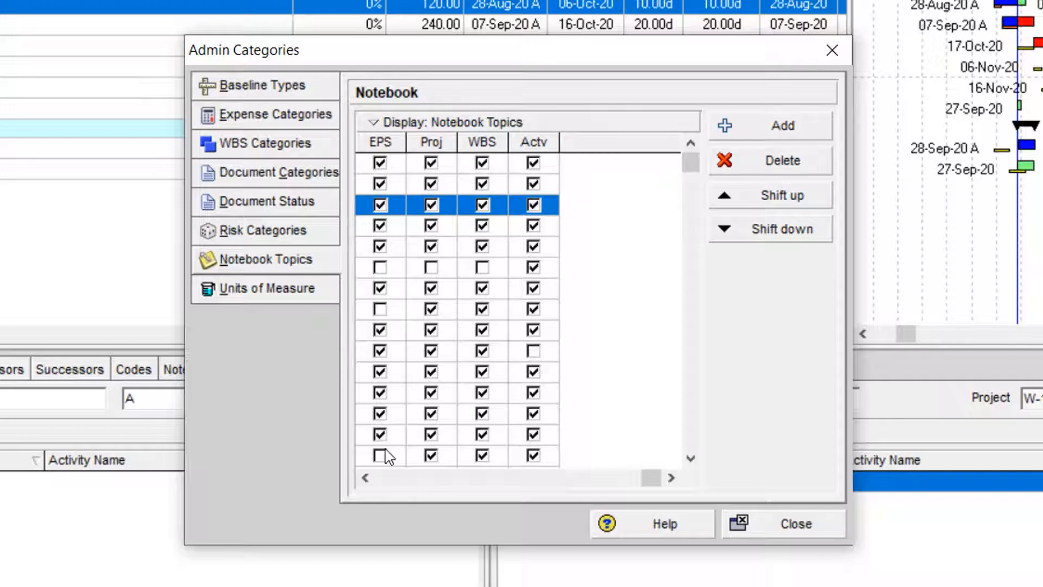
click(365, 479)
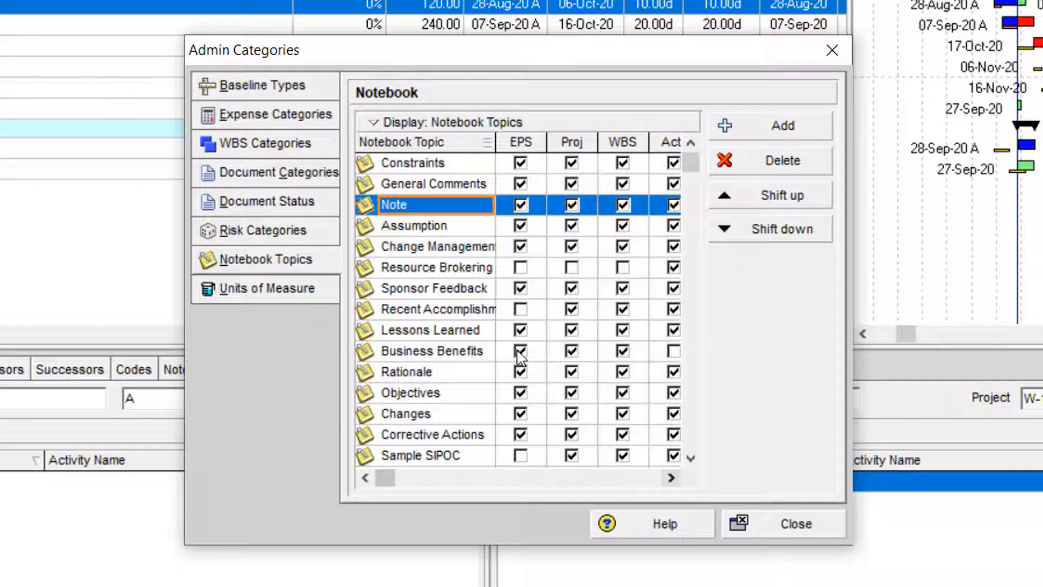
click(521, 206)
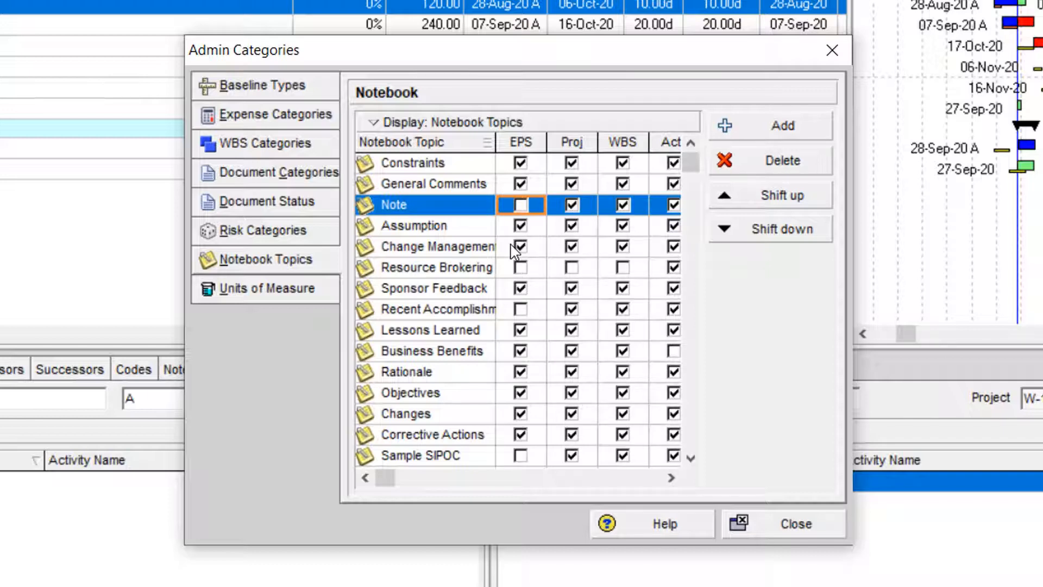
- Widen the Notebook Topic column and make the Recent Accomplishments topic available at EPS level
click(448, 271)
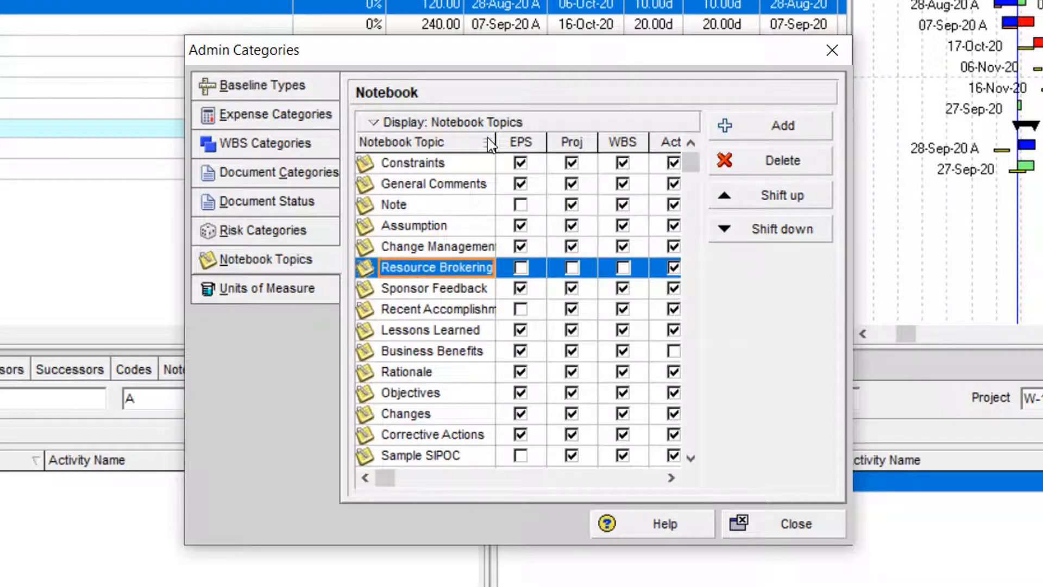
drag(490, 144, 517, 144)
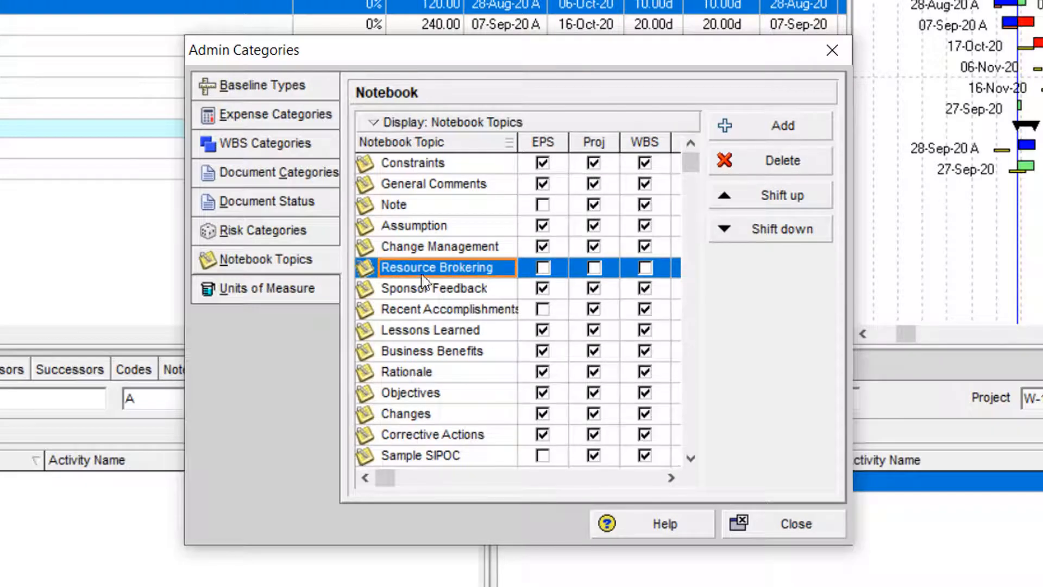
click(412, 296)
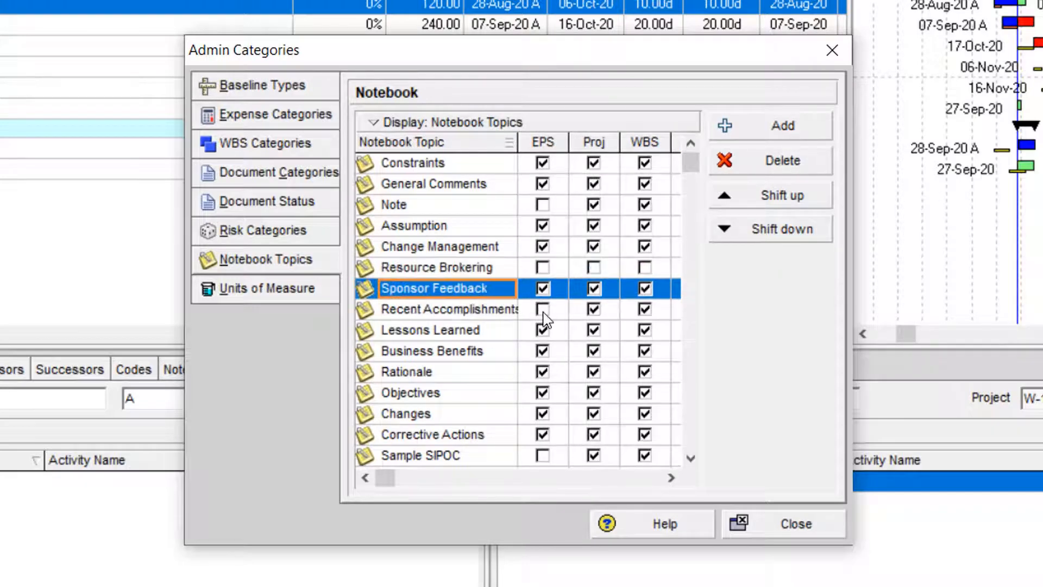
click(483, 316)
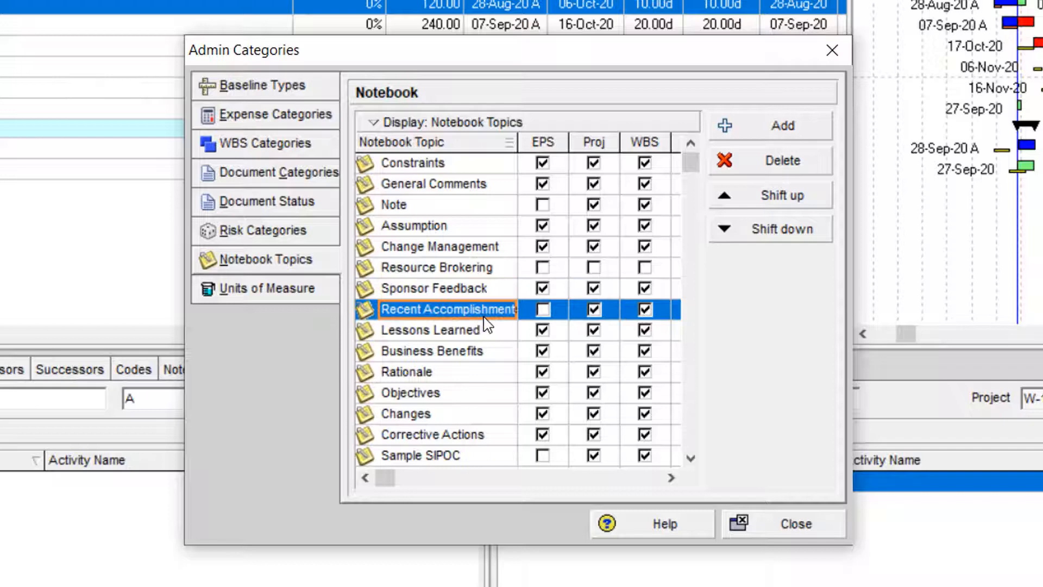
click(544, 312)
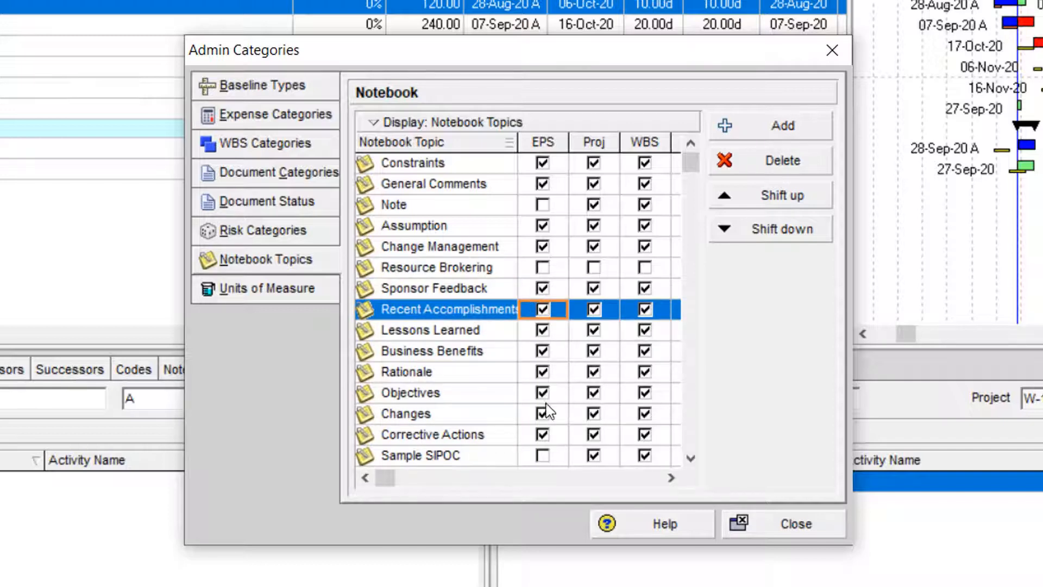
- Review the units of measure in Admin Categories, including Tons, Cubic Yards and Linear feet
click(268, 290)
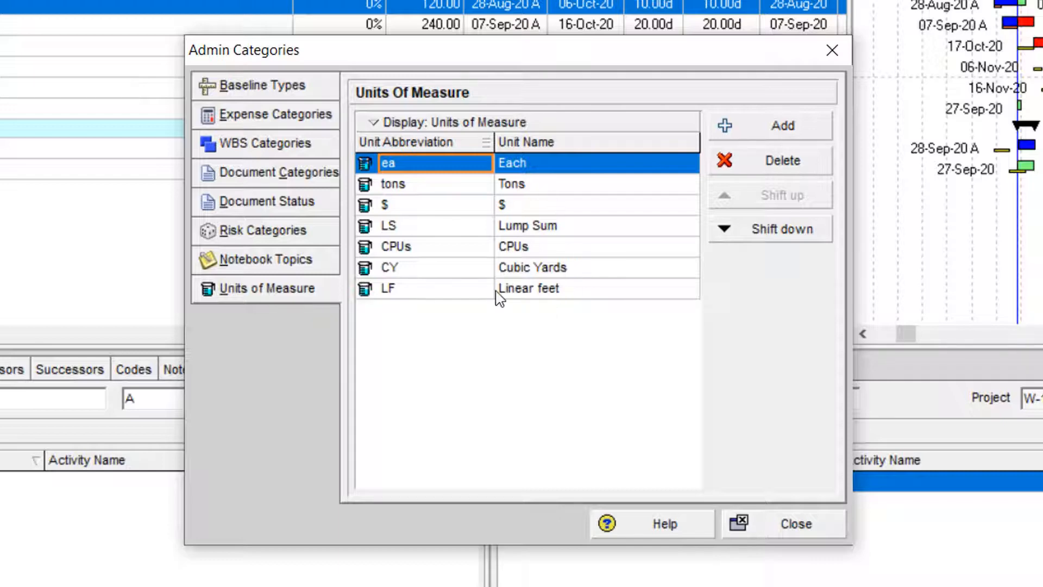
click(435, 191)
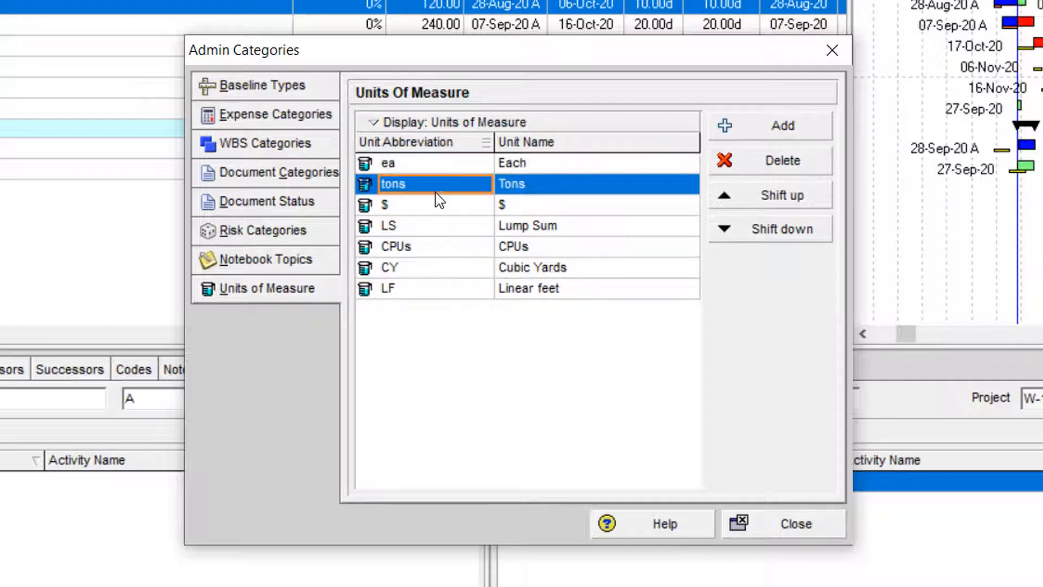
click(436, 217)
click(435, 270)
click(436, 289)
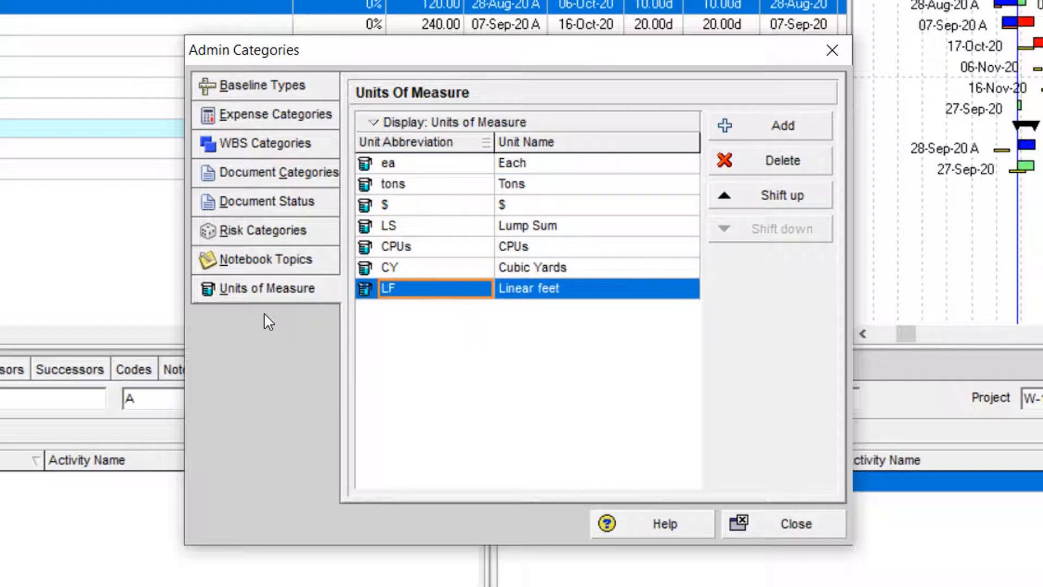
- Add a unit of measure after Linear feet with abbreviation PCS and name PCS, and close Admin Categories
click(768, 140)
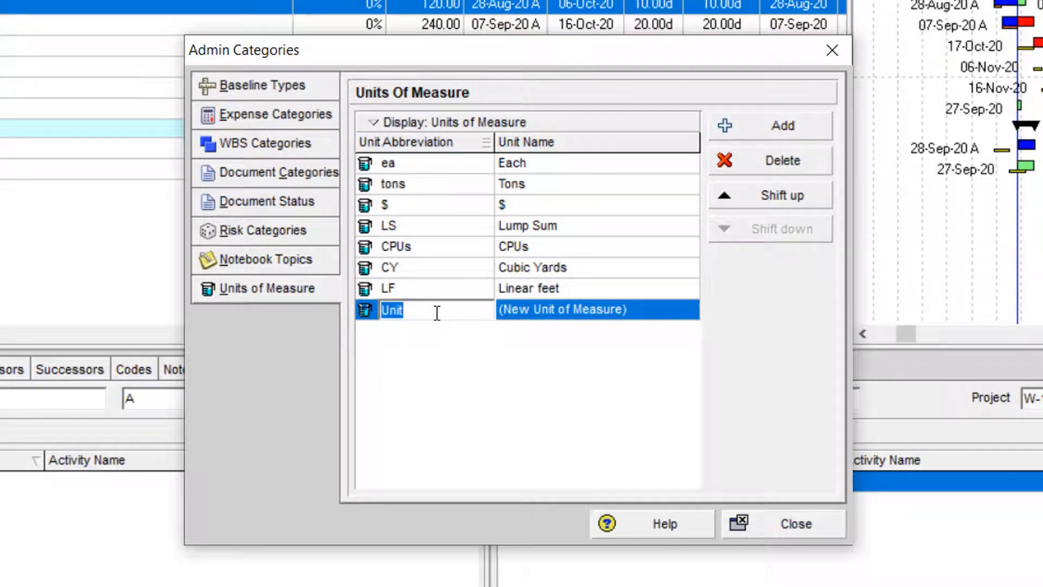
text(PCS)
key(Return)
key(Up)
key(Down)
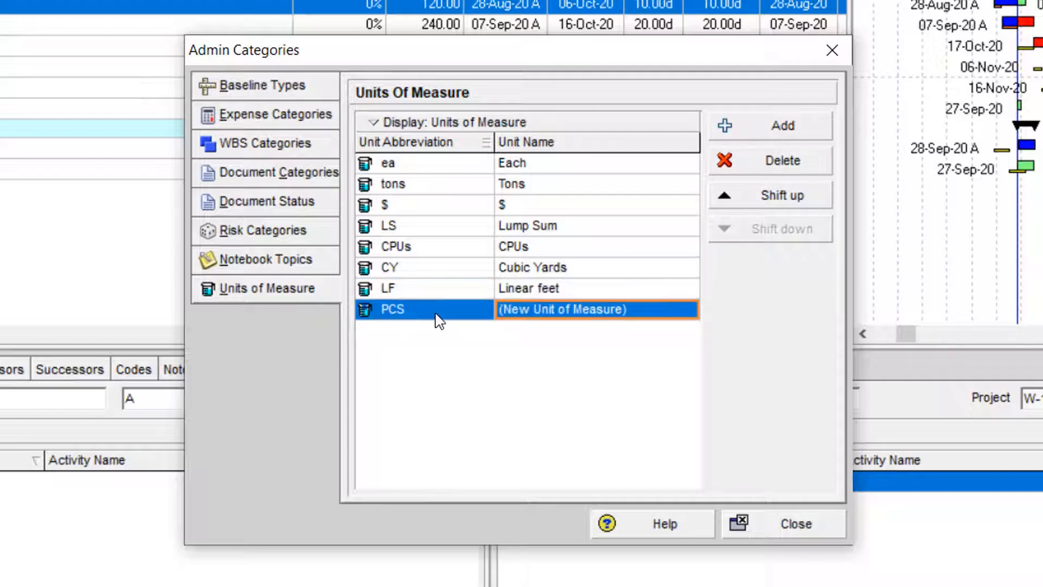
key(F2)
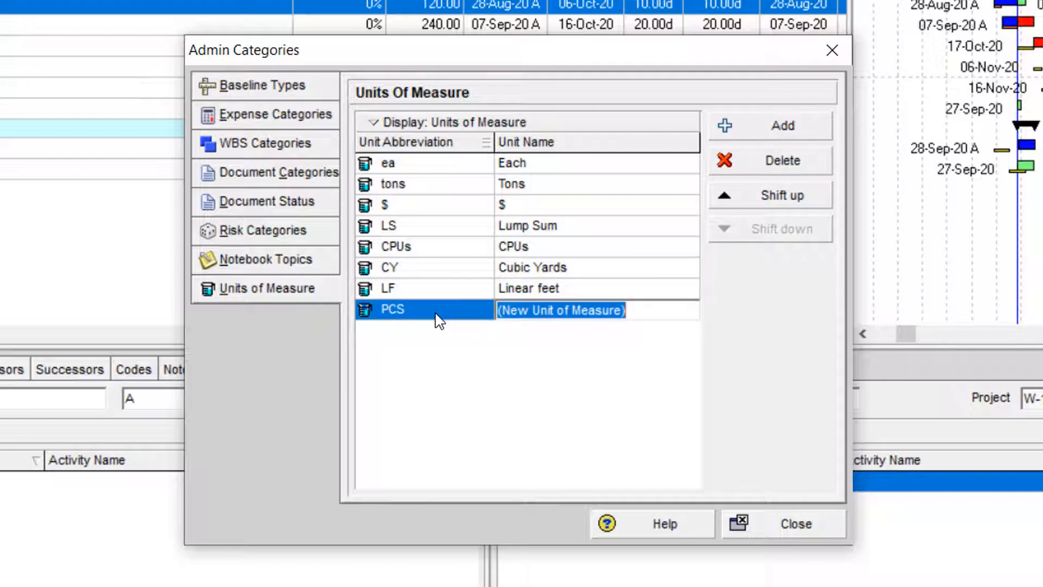
text(Tr)
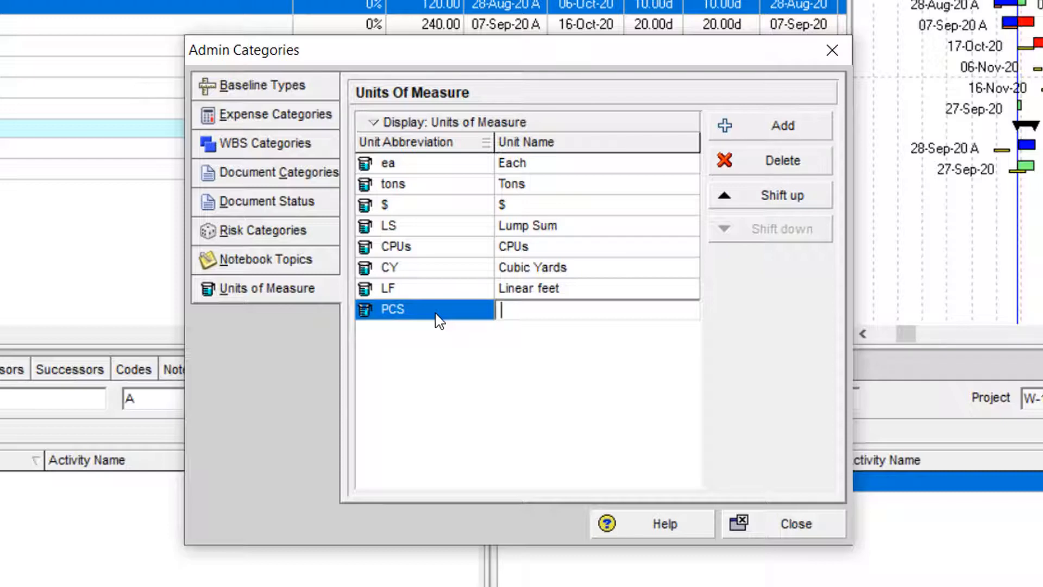
key(Return)
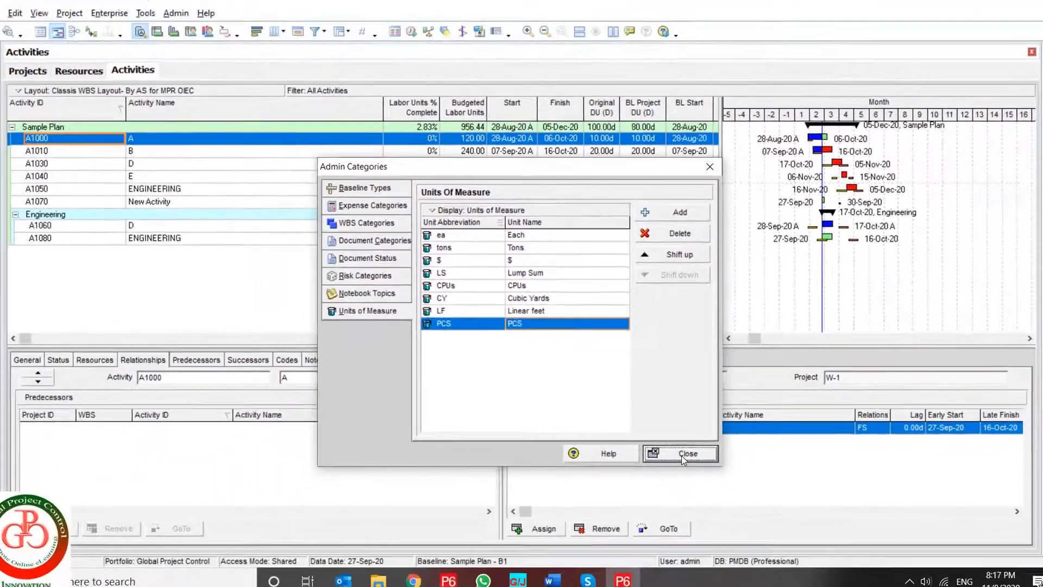
click(683, 456)
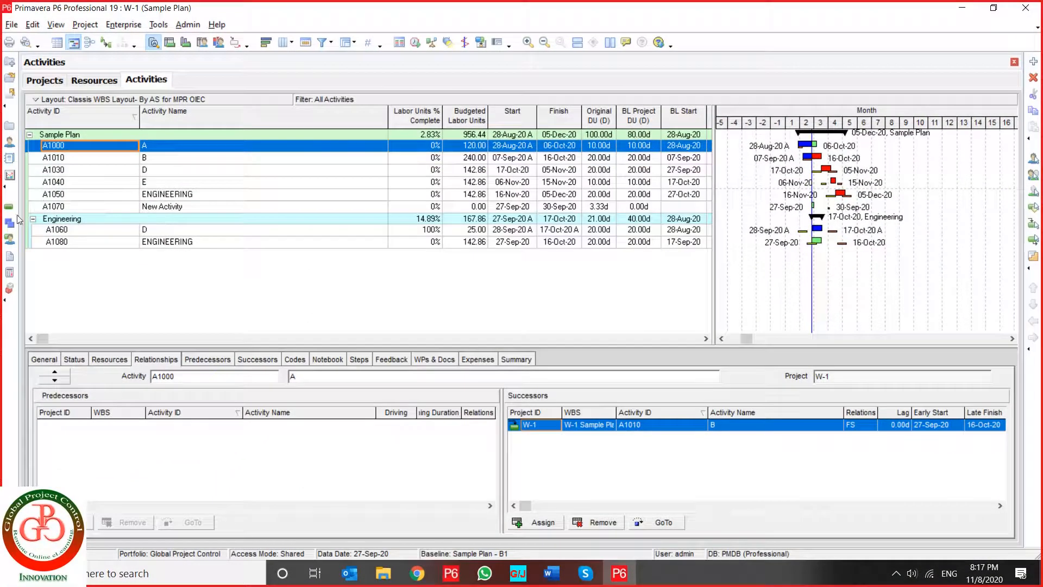
- Look up PCS among the units of measure selectable in the details of material resource R-4, and close the selection
click(10, 142)
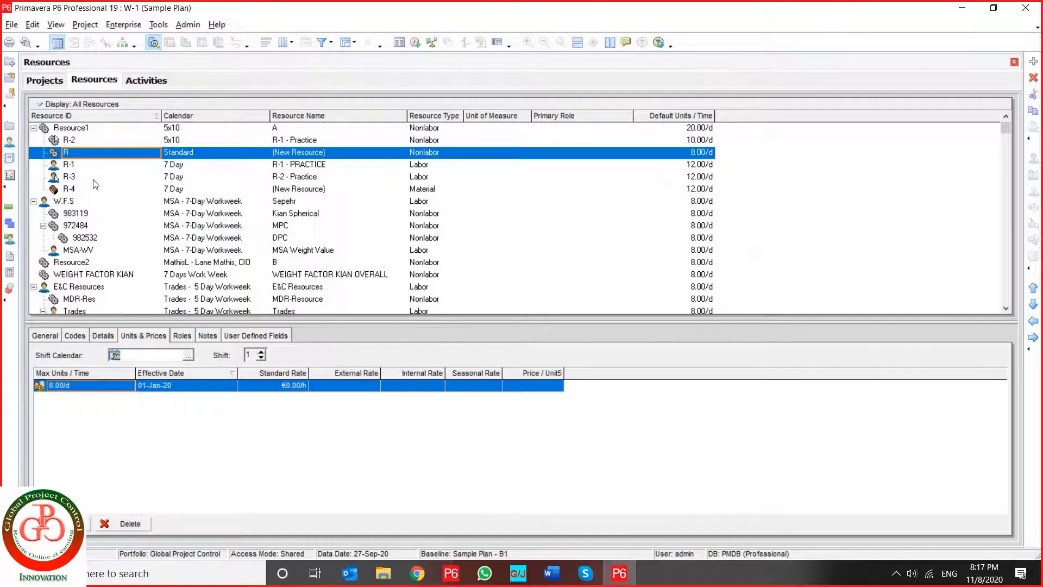
click(86, 189)
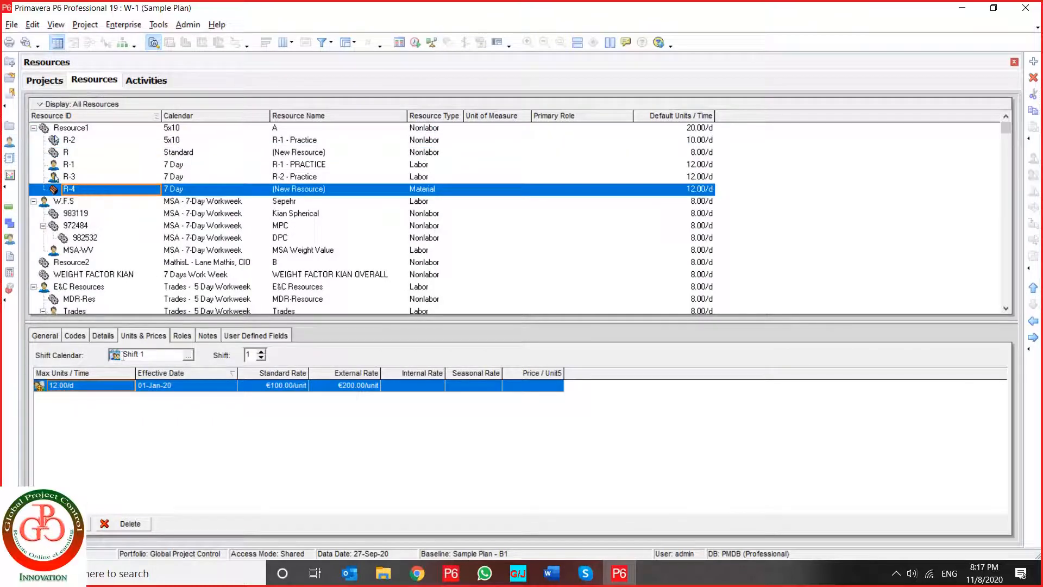
click(75, 336)
click(42, 336)
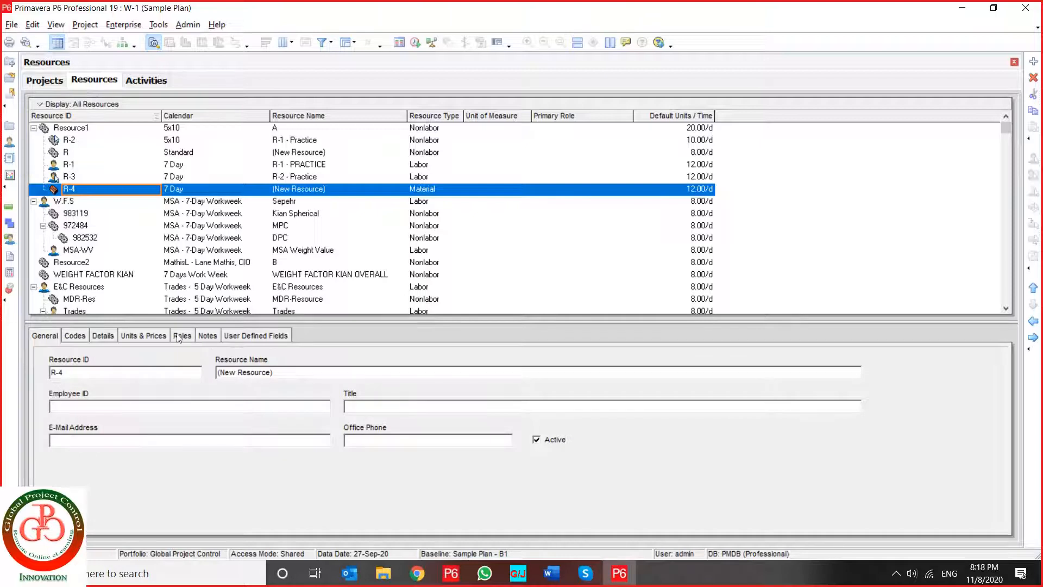
click(145, 336)
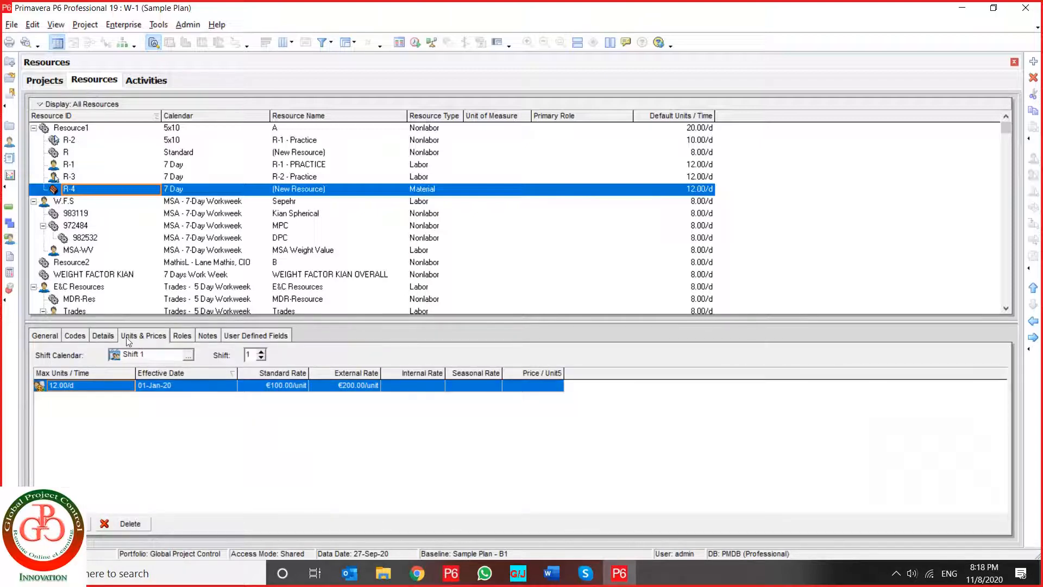
click(103, 336)
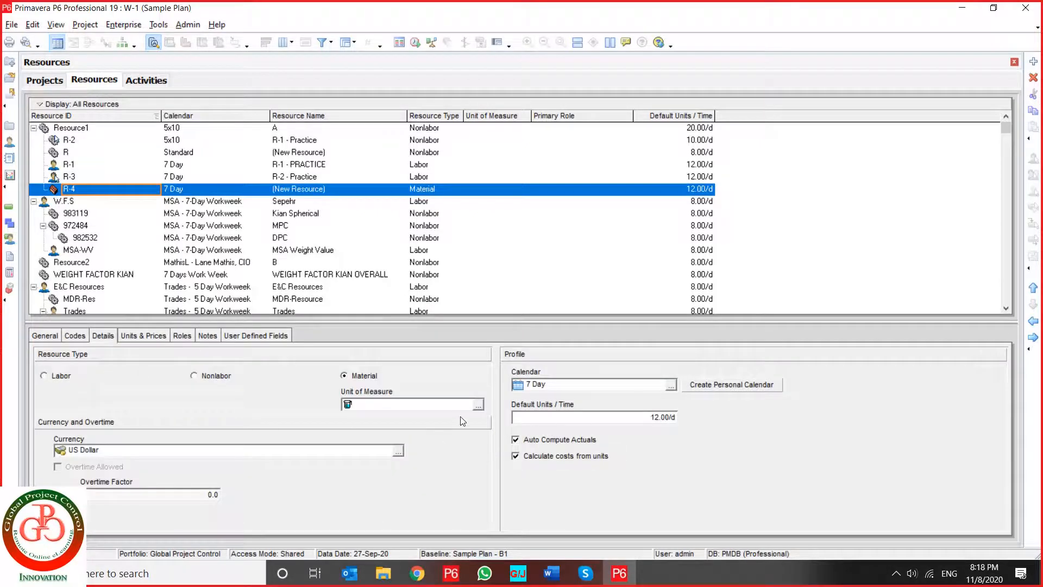
click(478, 405)
click(453, 348)
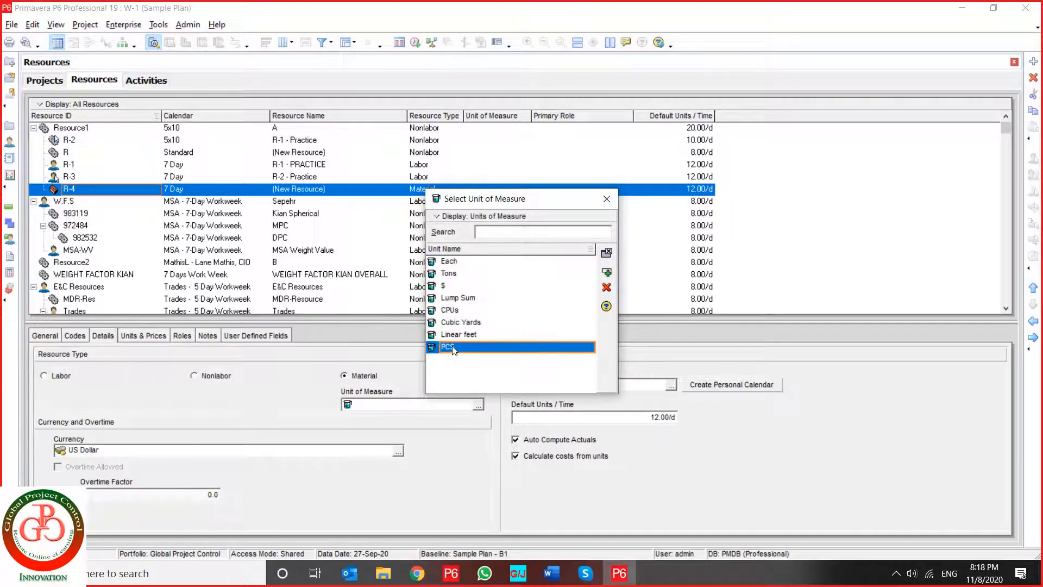
click(605, 254)
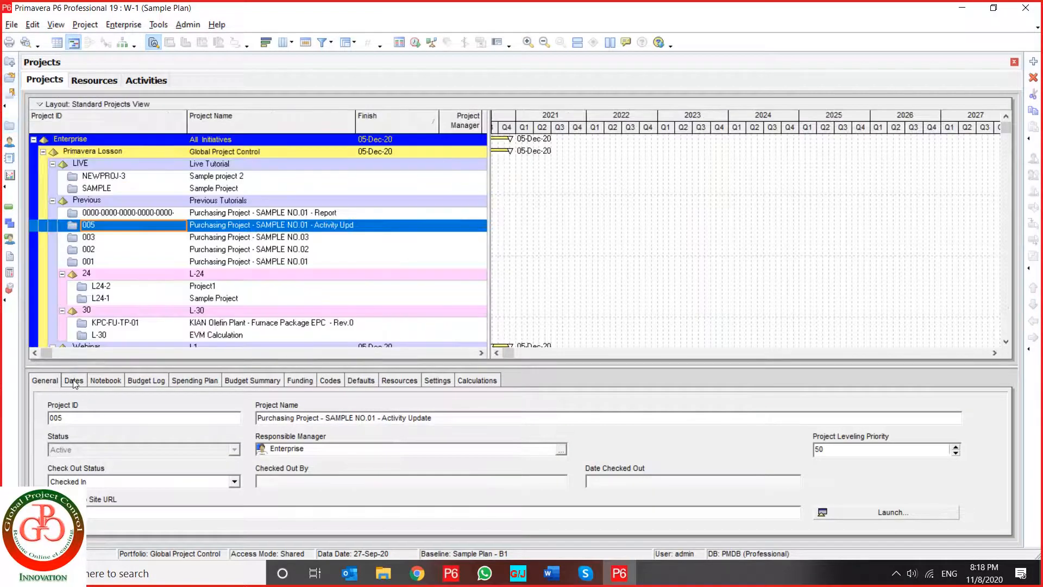
- Examine the notebook topics that can be assigned to project 005, including Note, and close the list without assigning one
click(75, 381)
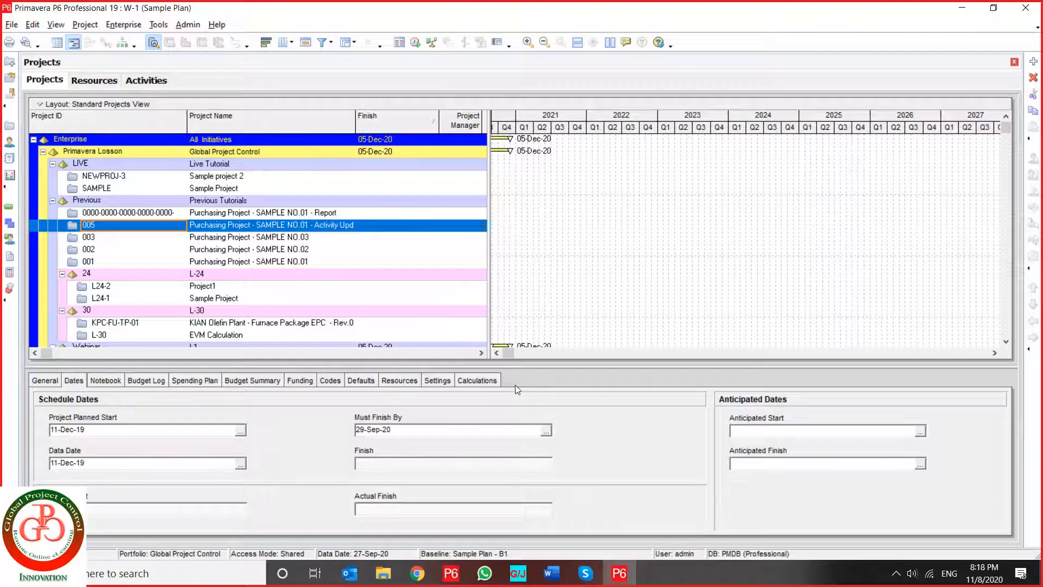
click(120, 382)
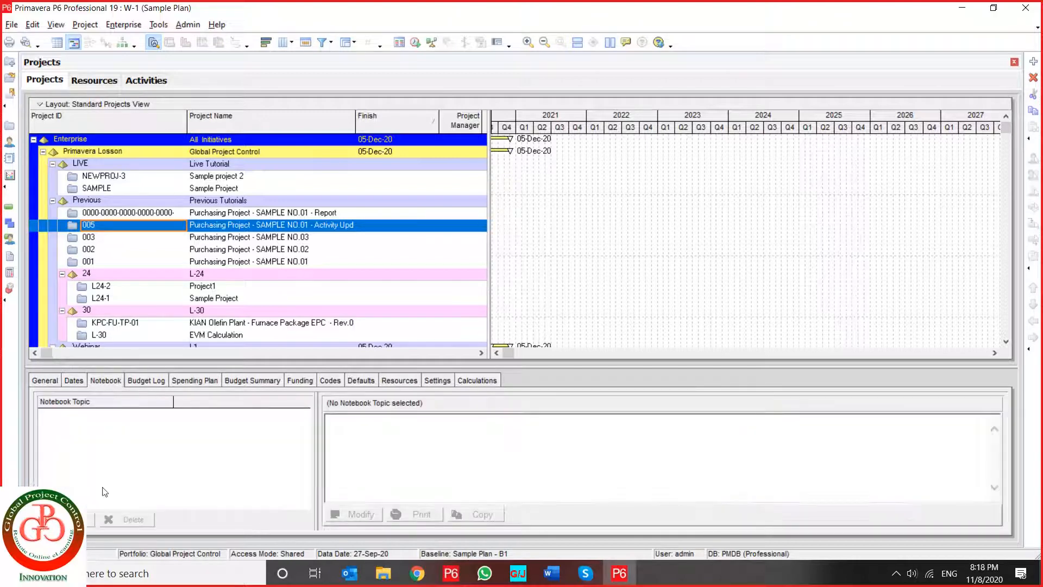
click(89, 519)
click(604, 360)
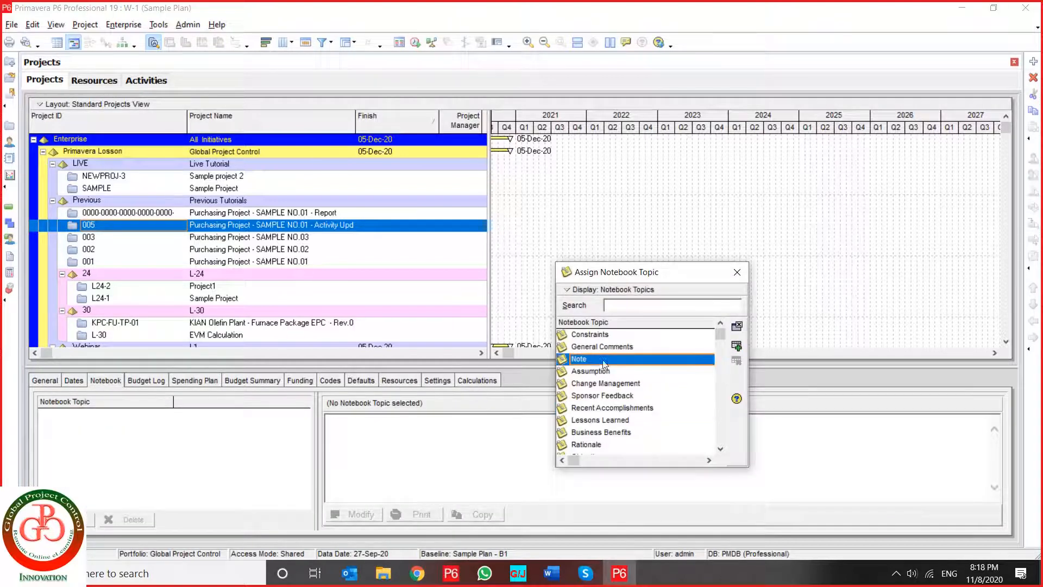
scroll(612, 405, down, 6)
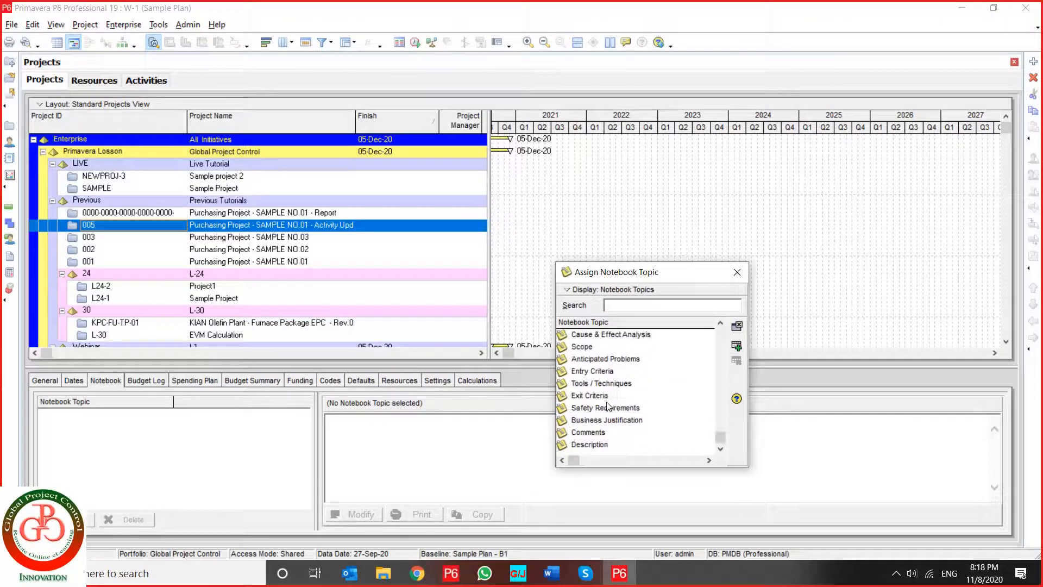
scroll(614, 408, up, 3)
scroll(614, 408, up, 3)
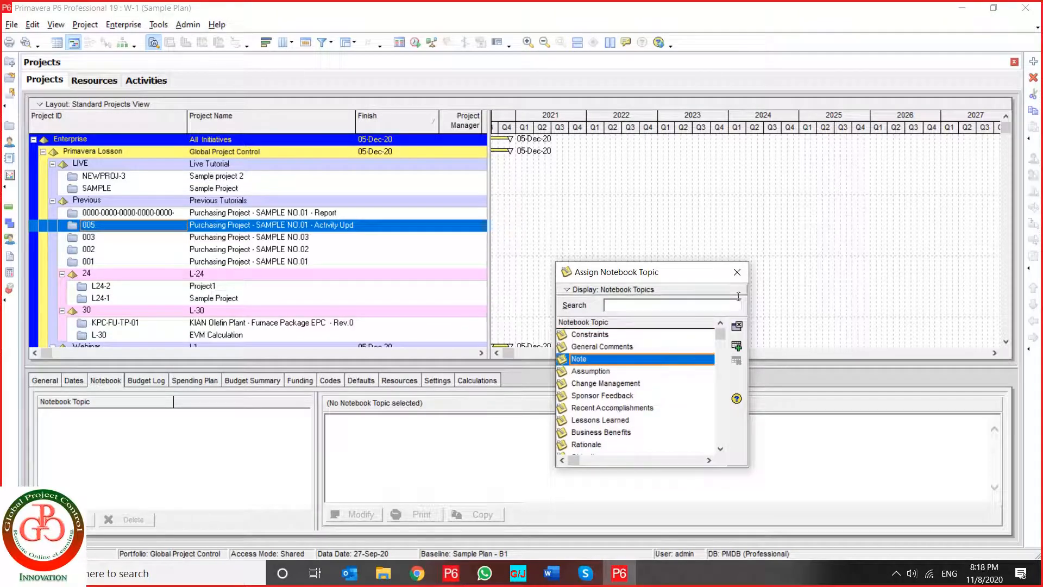
click(737, 272)
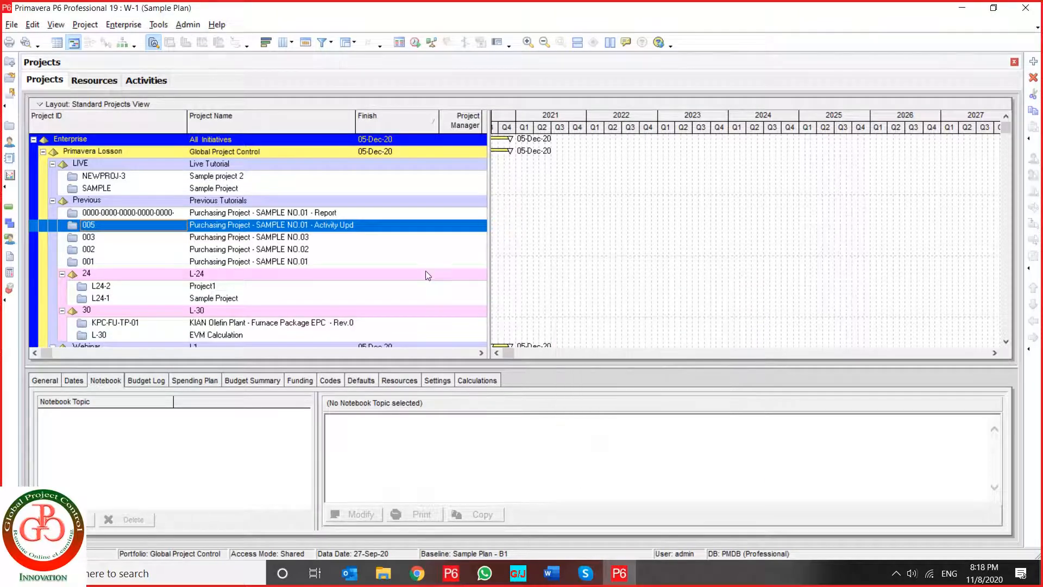
- Open Currencies, review the listed currencies and the US Dollar base currency, and narrow the Currency Name column to show the full Exchange Rate column
click(189, 25)
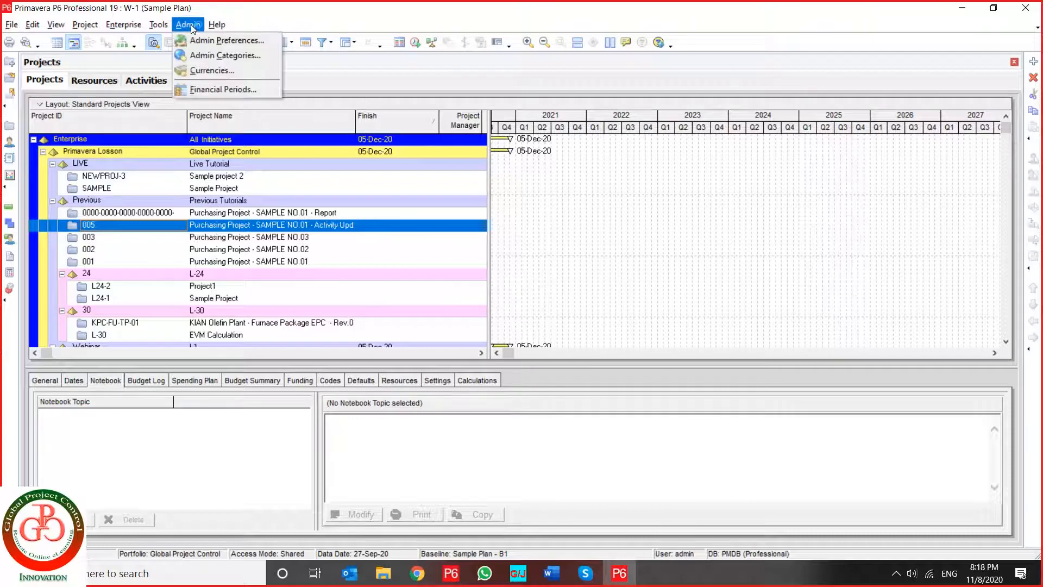
click(220, 73)
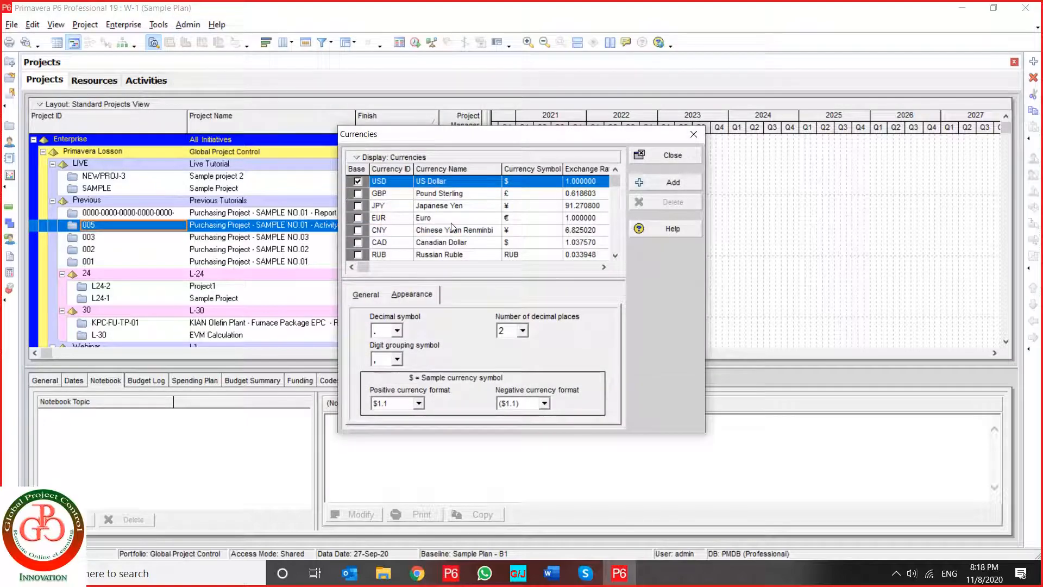
click(445, 195)
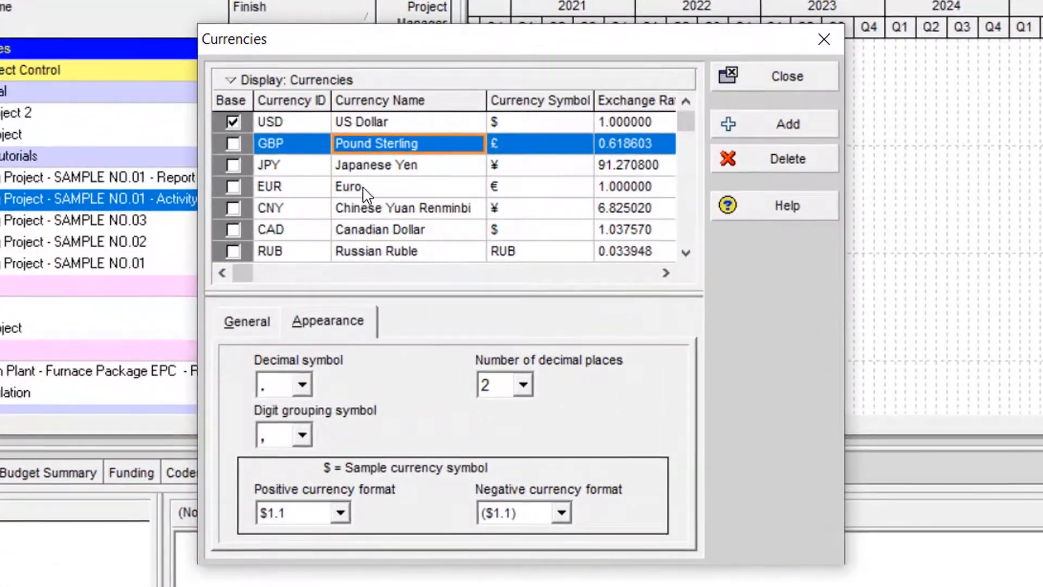
scroll(363, 193, down, 4)
scroll(363, 193, up, 2)
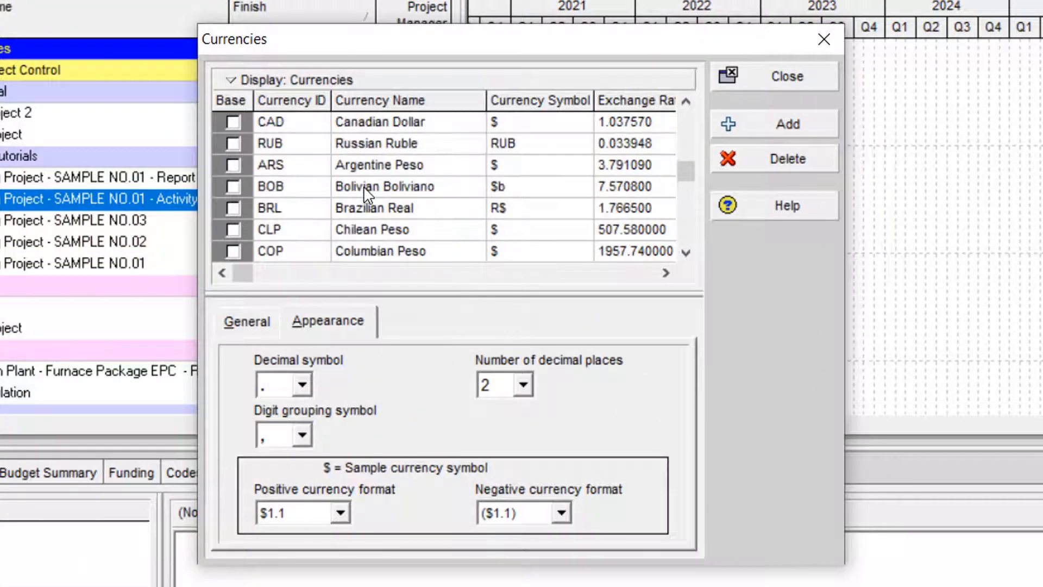
scroll(363, 185, up, 2)
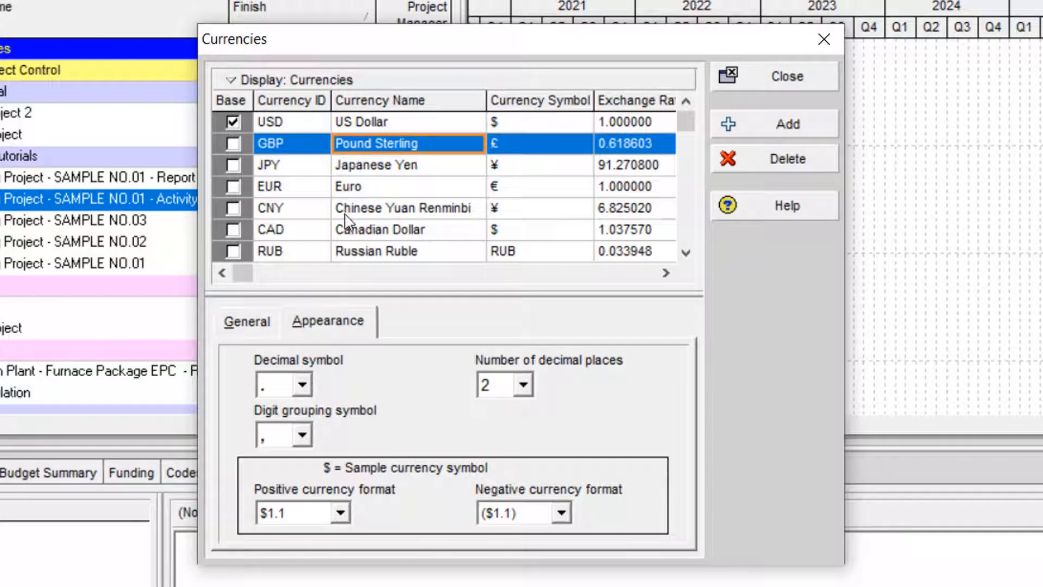
click(383, 121)
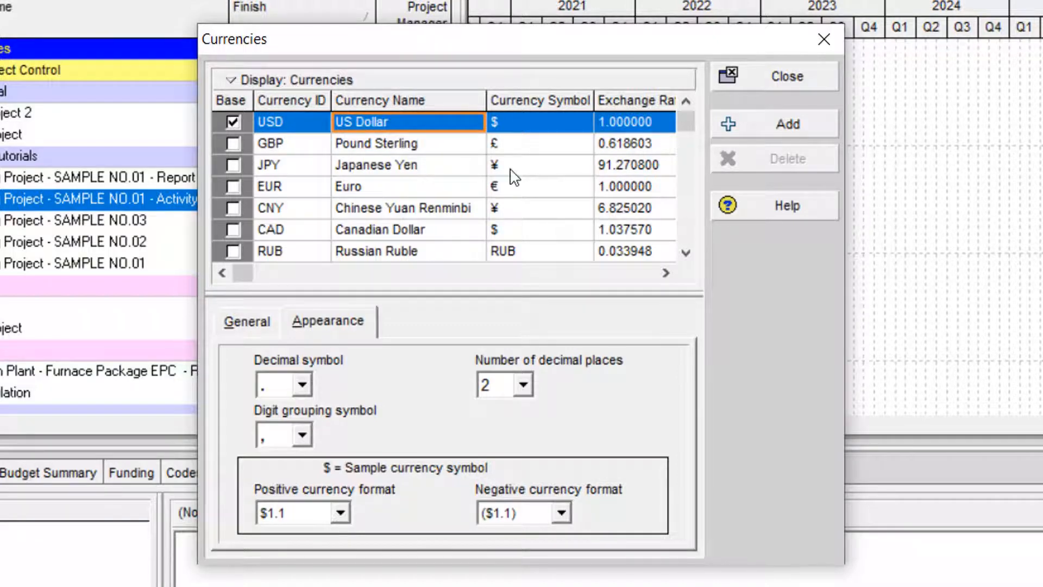
click(634, 128)
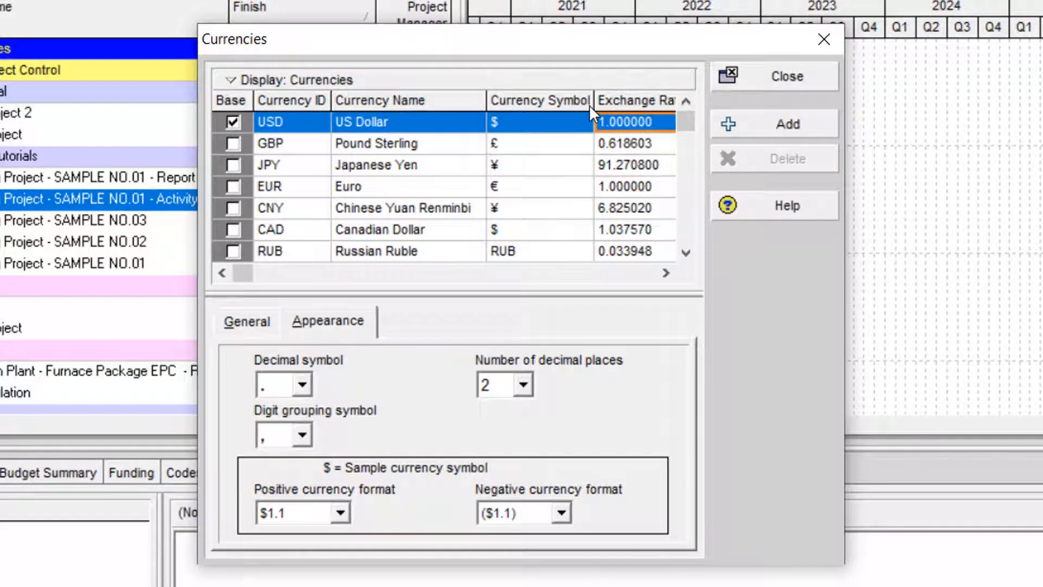
drag(486, 101, 468, 101)
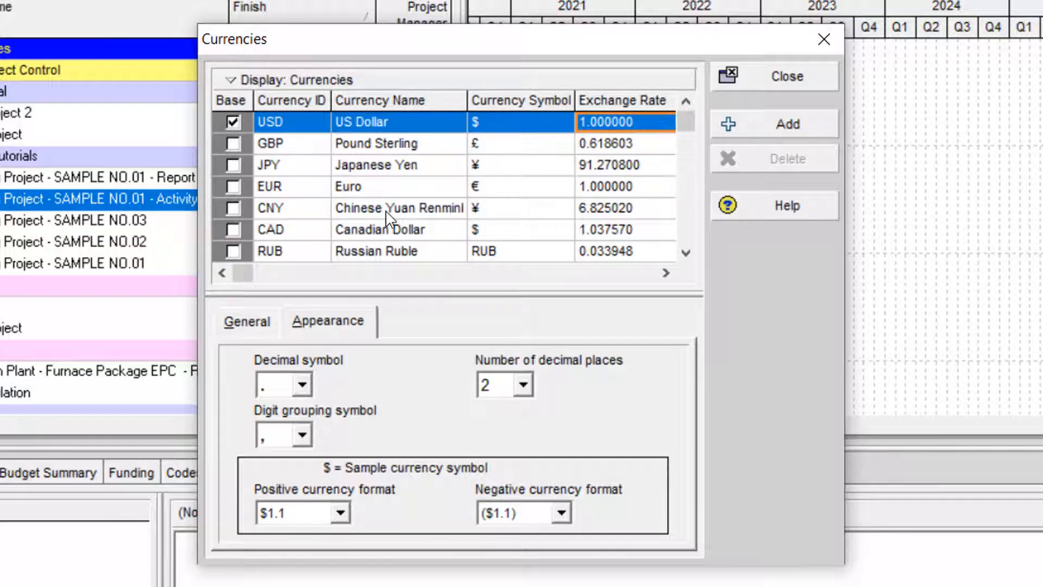
- Add a new currency to the list and name it IRRR
click(280, 147)
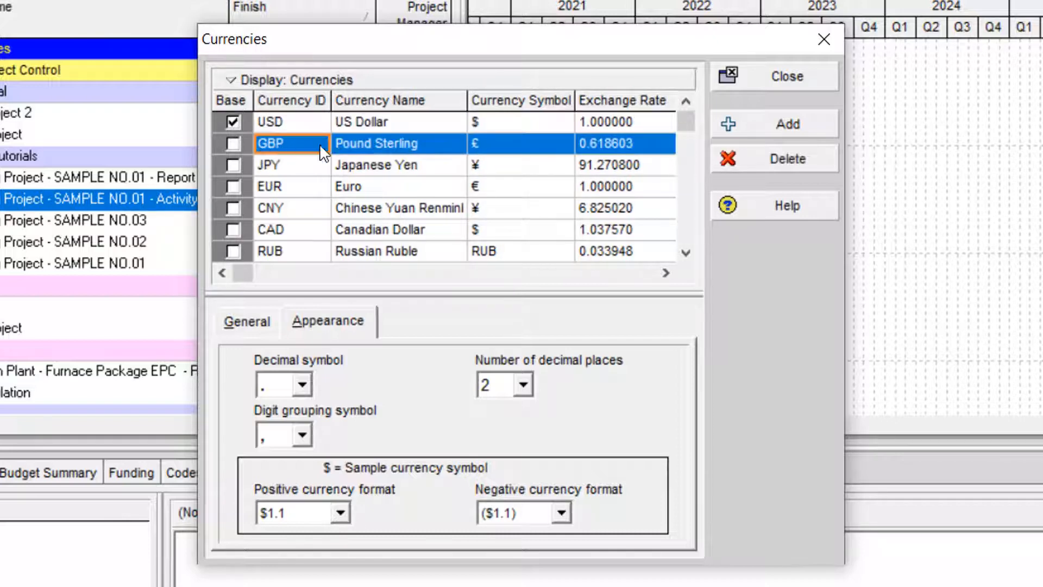
click(755, 133)
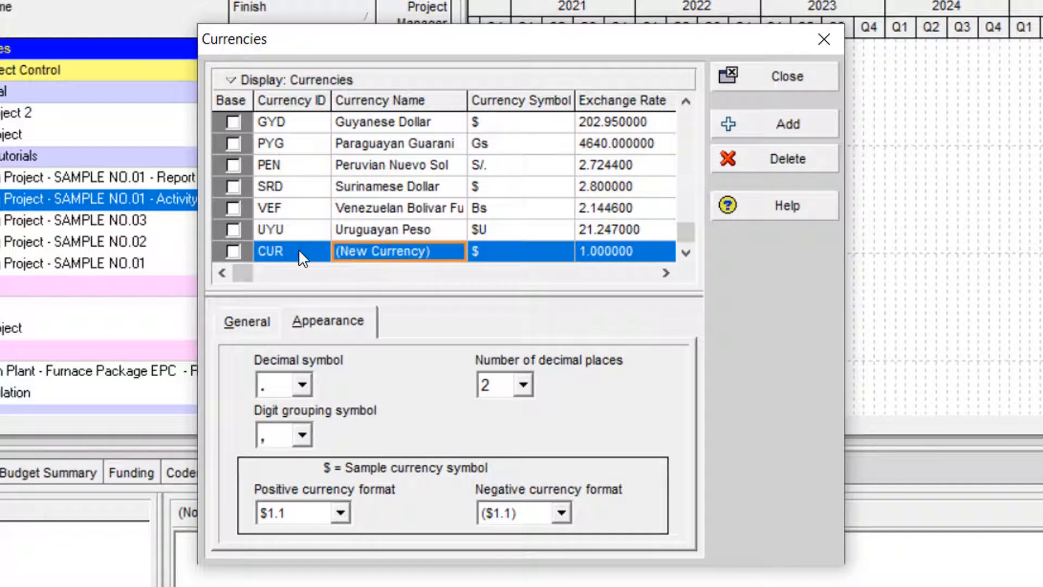
click(351, 252)
drag(438, 247, 286, 243)
text(IRRR)
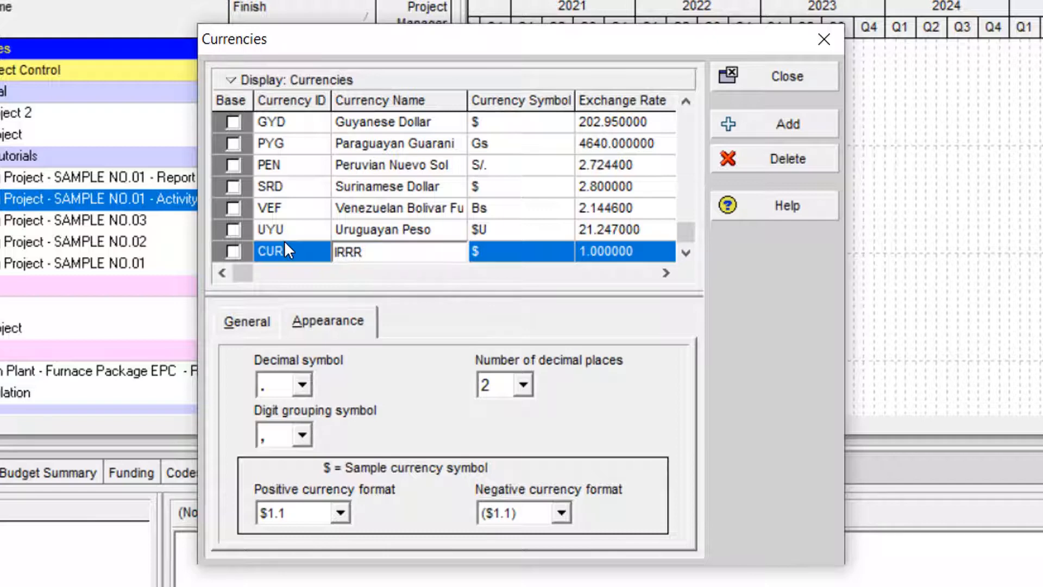
key(Return)
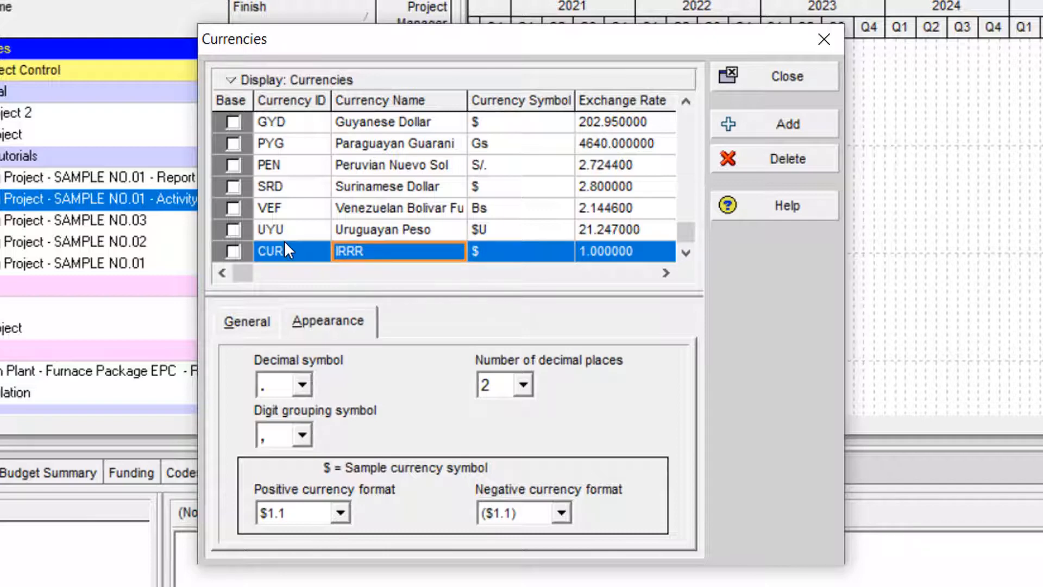
- Set the currency symbol of IRRR to IRR
click(508, 258)
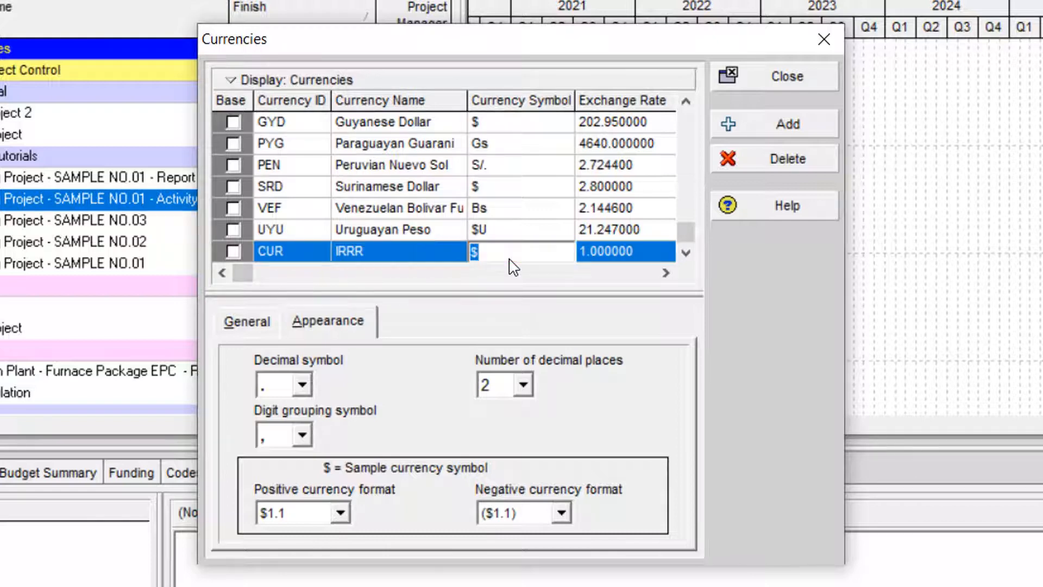
key(BackSpace)
text(IRR)
key(Return)
key(Right)
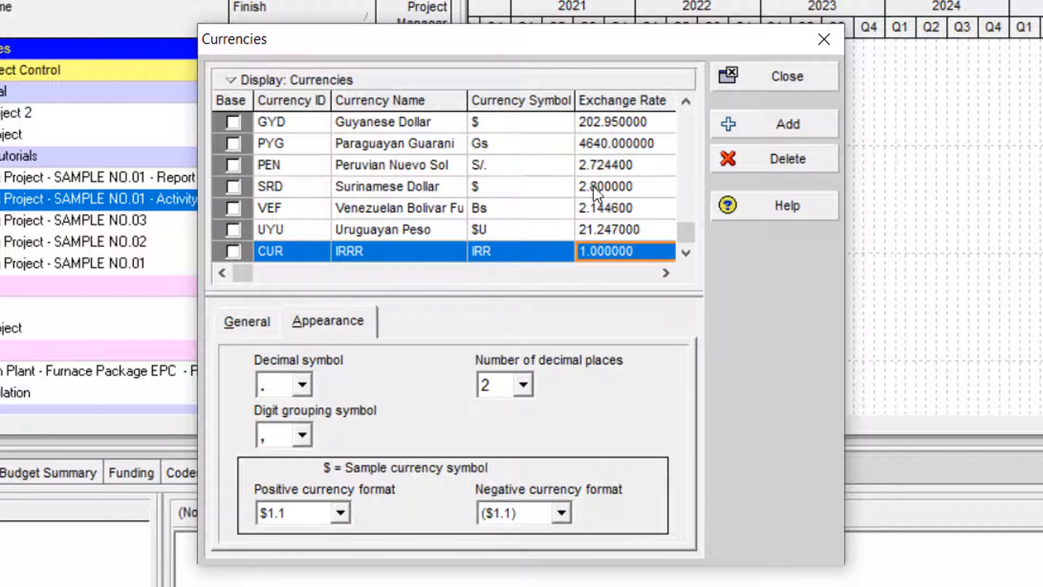
- Set the exchange rate of the IRRR currency to 0.5 and its currency ID to RRI
scroll(375, 206, up, 5)
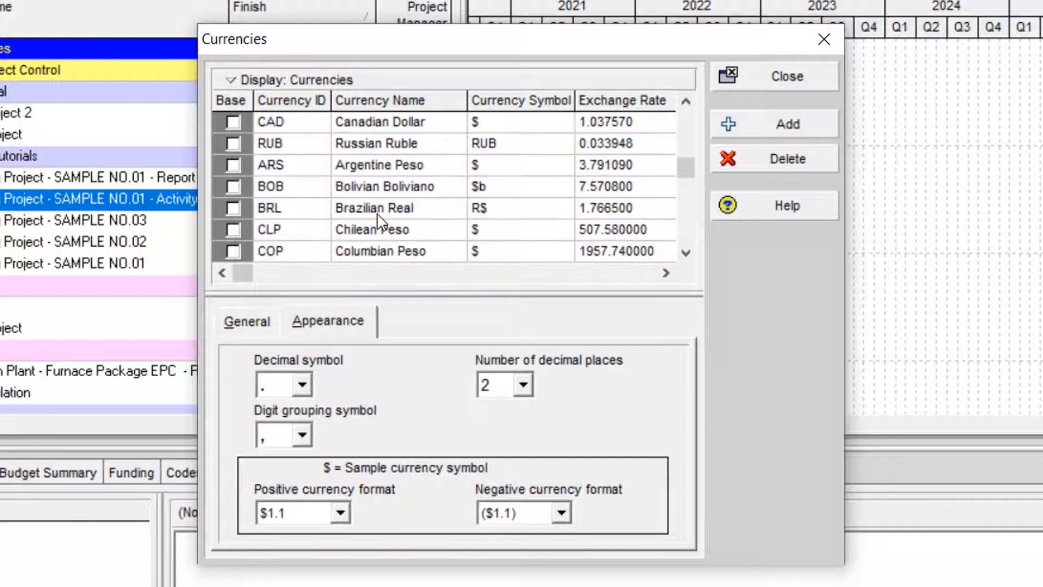
scroll(308, 163, down, 10)
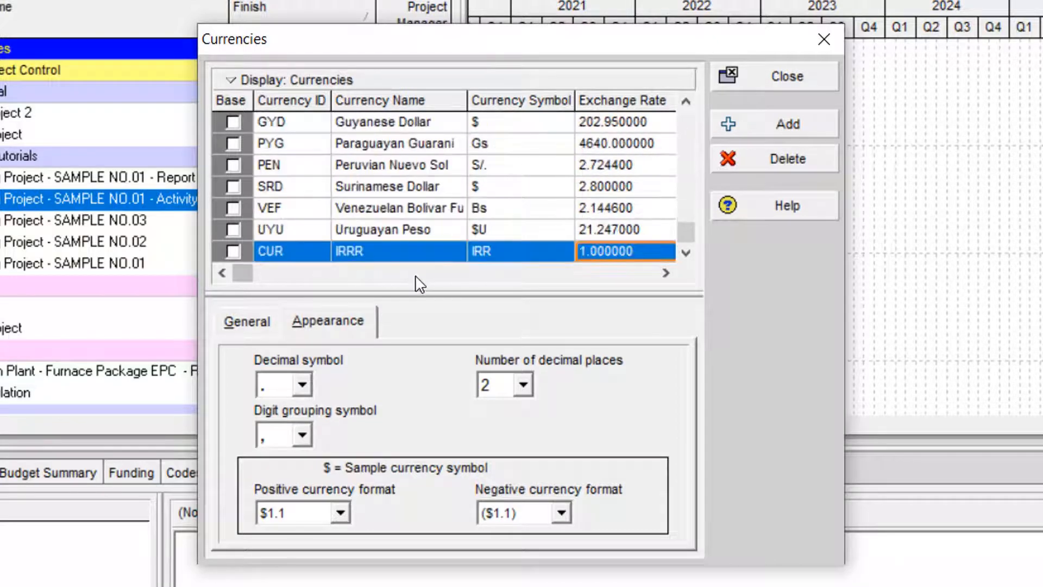
click(645, 261)
text(0.5)
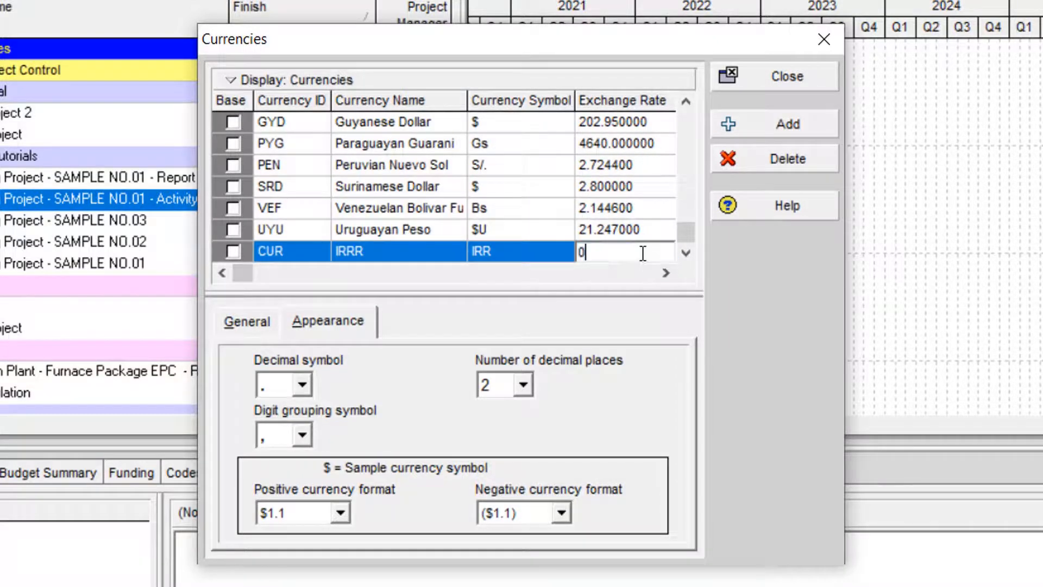
key(Return)
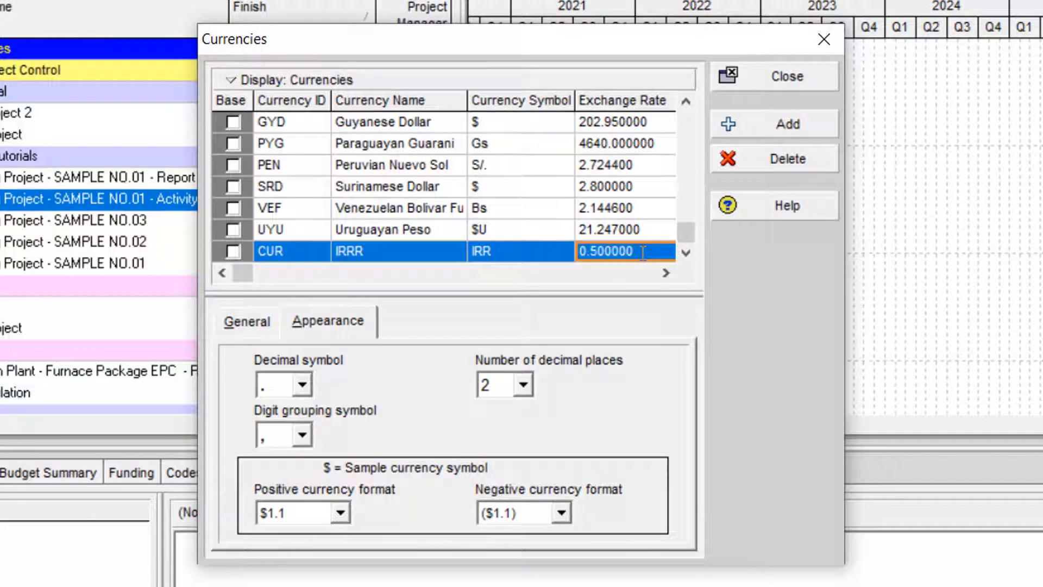
click(299, 253)
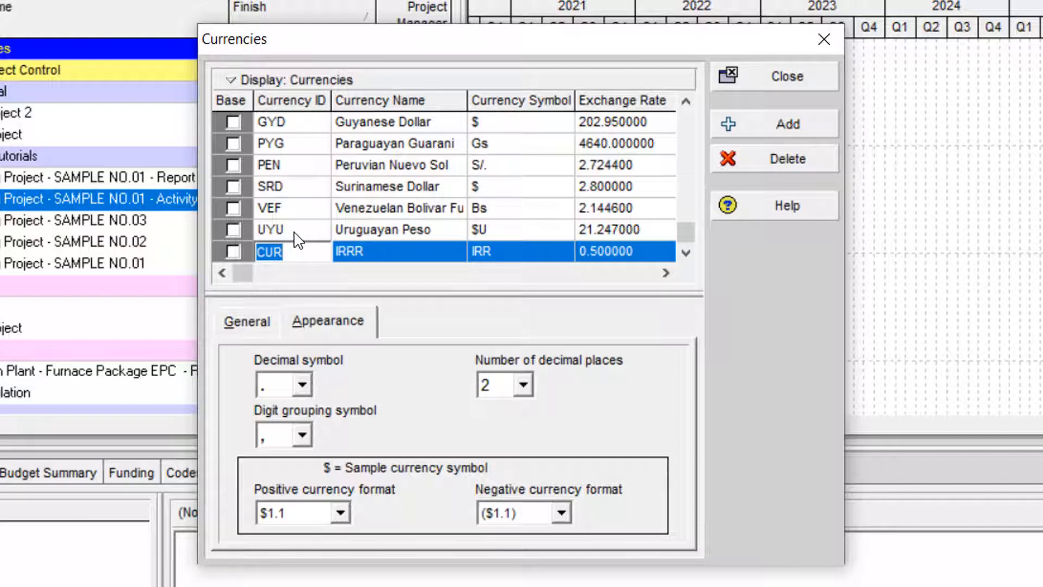
text(RRI)
- Review the general and appearance settings of the IRRR currency, and compare the exchange rates in the list with the US Dollar base
click(245, 321)
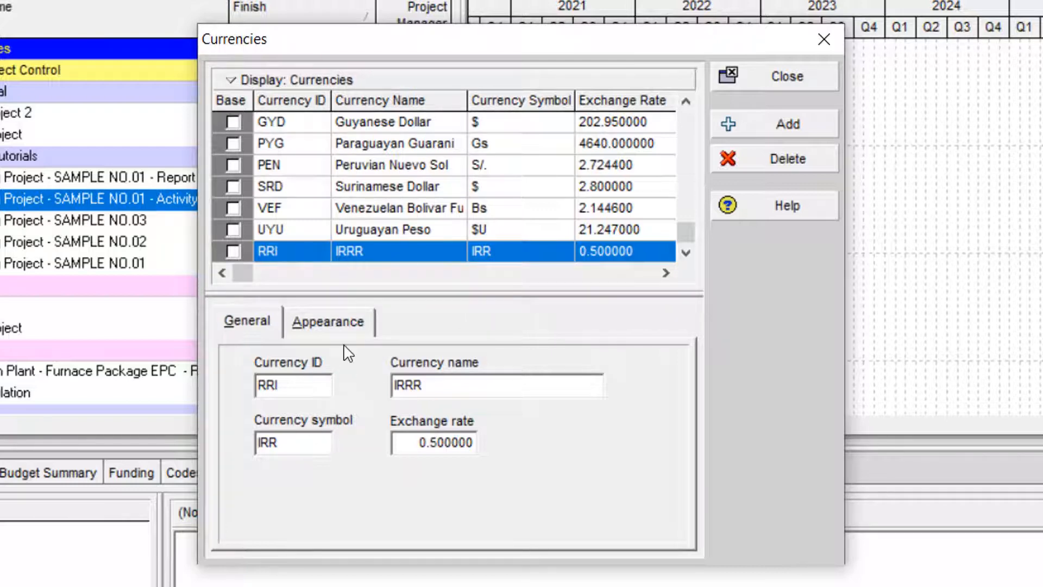
click(345, 321)
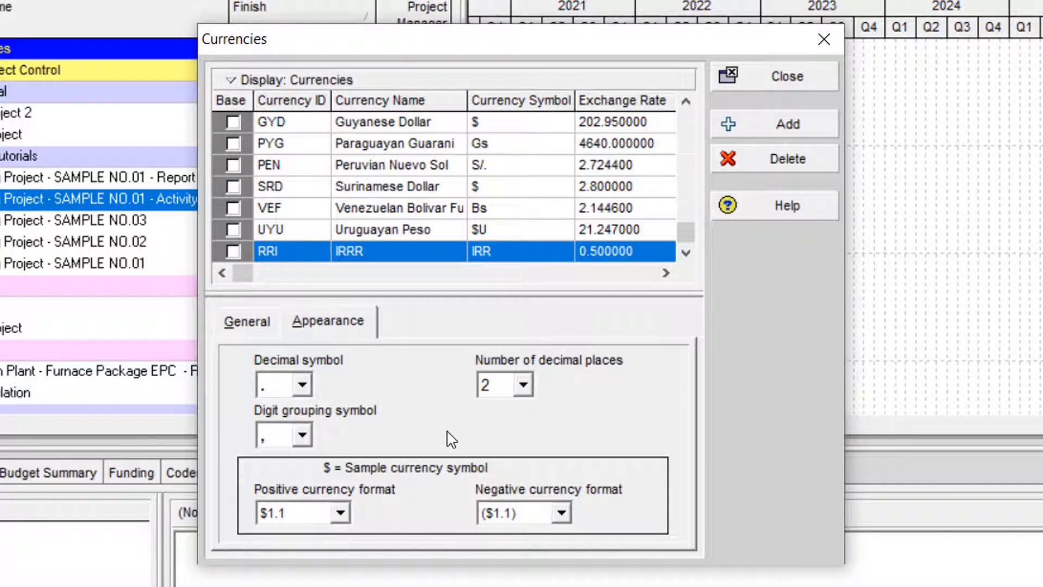
click(601, 161)
scroll(610, 186, up, 4)
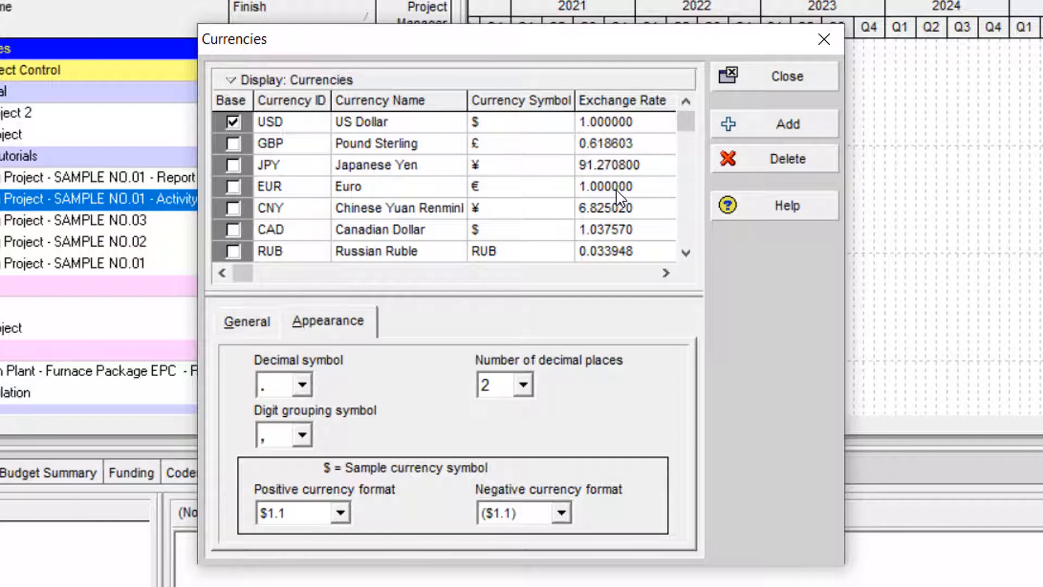
click(379, 193)
click(382, 123)
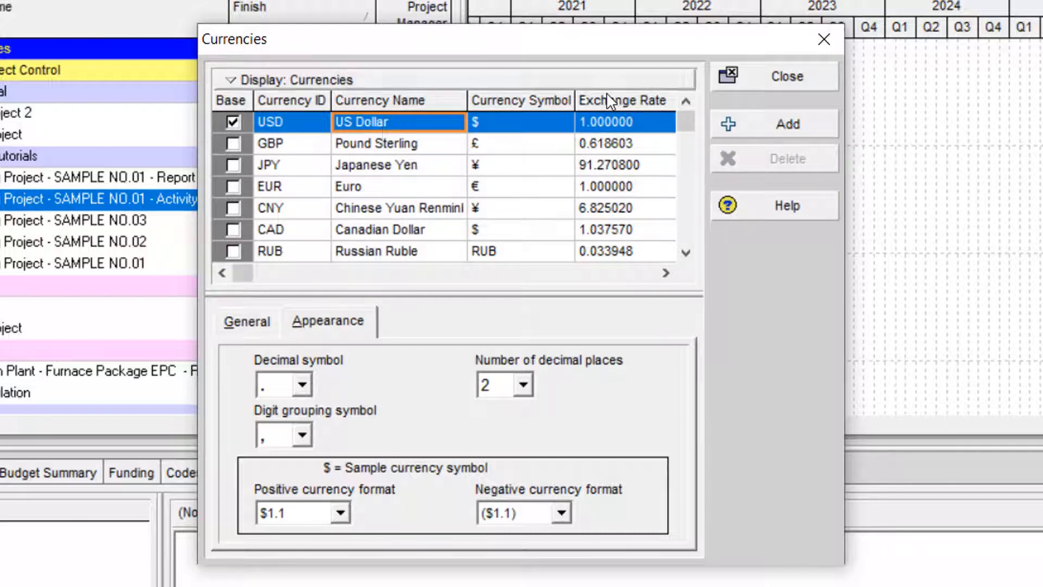
- Close Currencies and open the Financial Periods settings
click(760, 81)
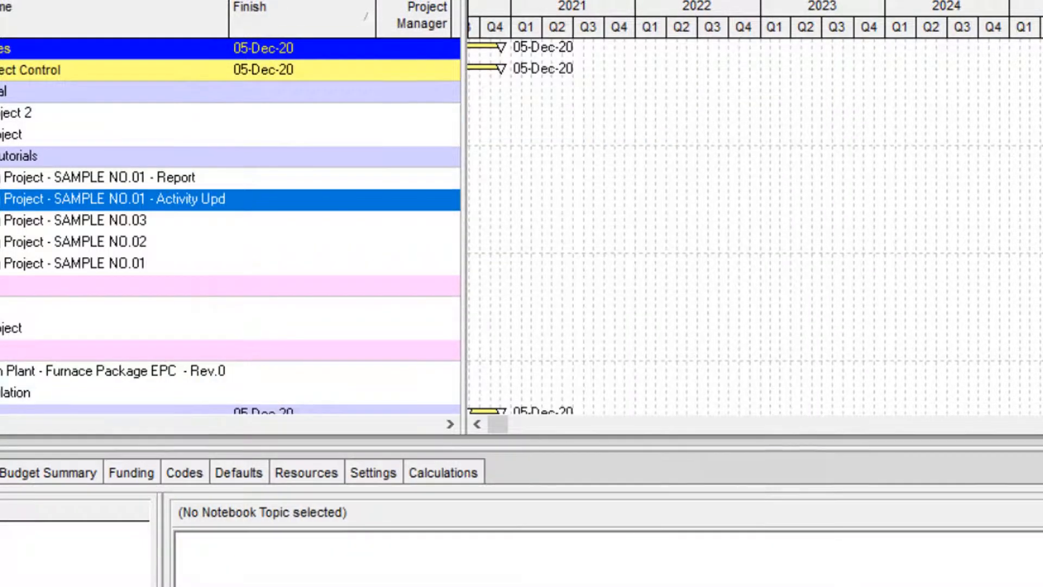
click(165, 9)
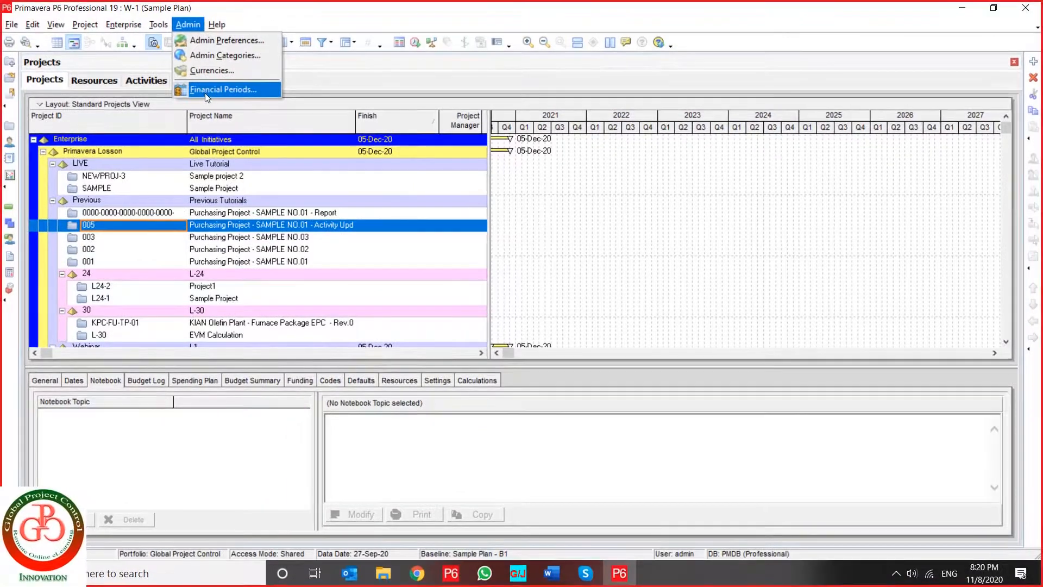
click(205, 90)
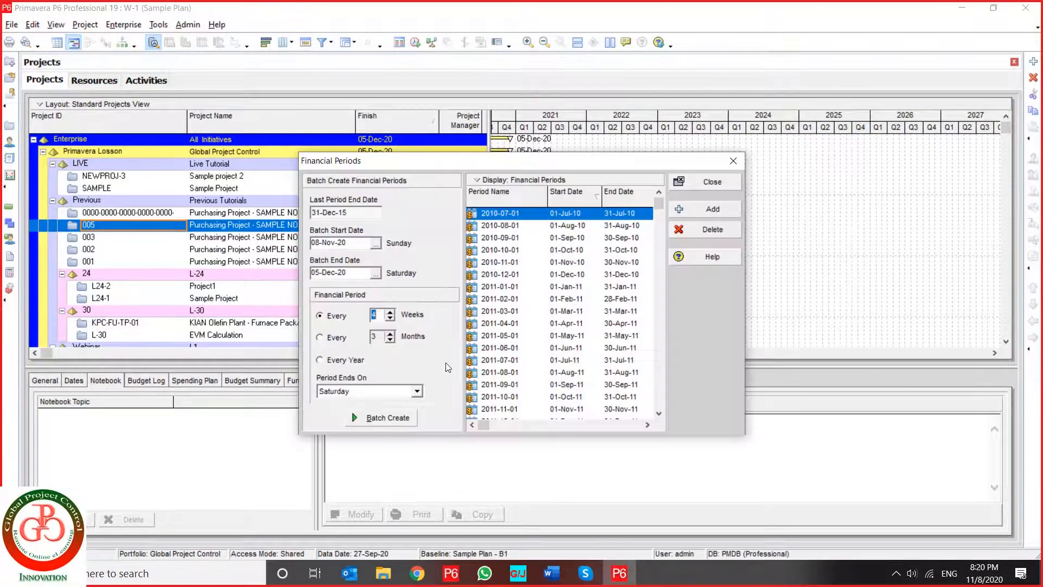
- Switch to the Word document 3rd - PPM E-Course and go to the table of contents on page 2
click(551, 573)
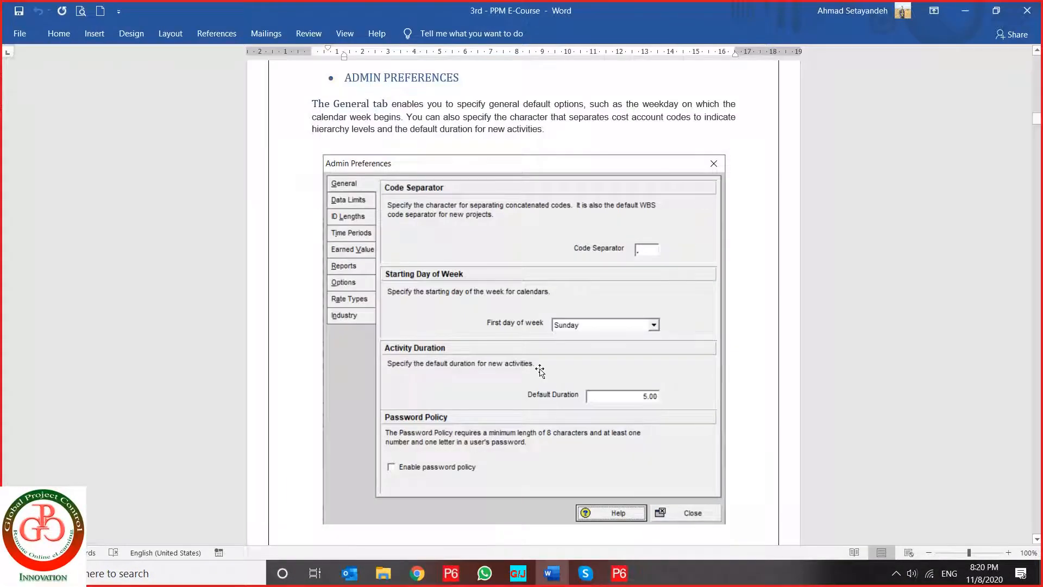
scroll(539, 369, down, 6)
scroll(539, 370, down, 10)
scroll(539, 367, up, 3)
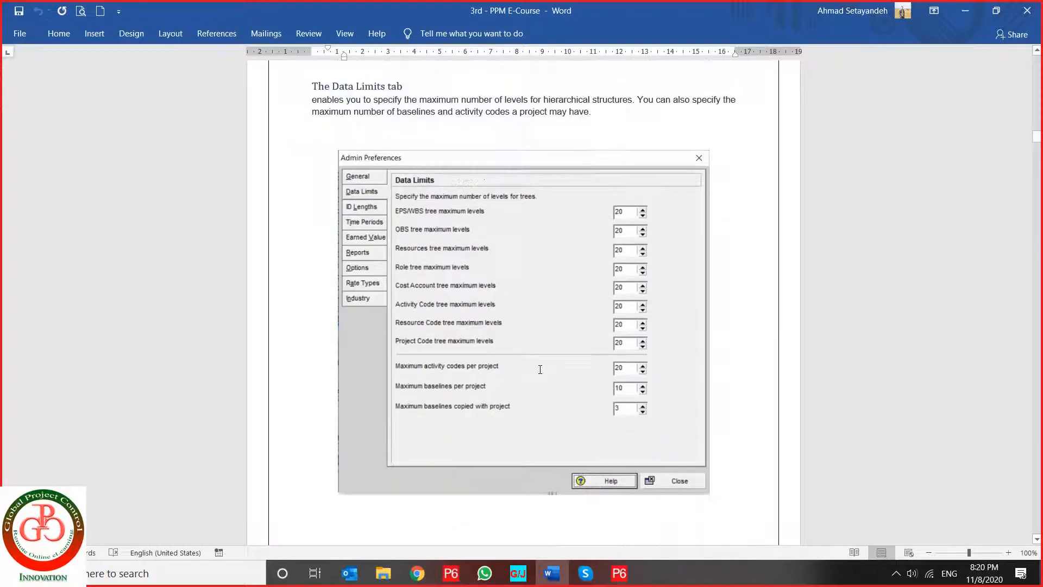
key(ctrl+g)
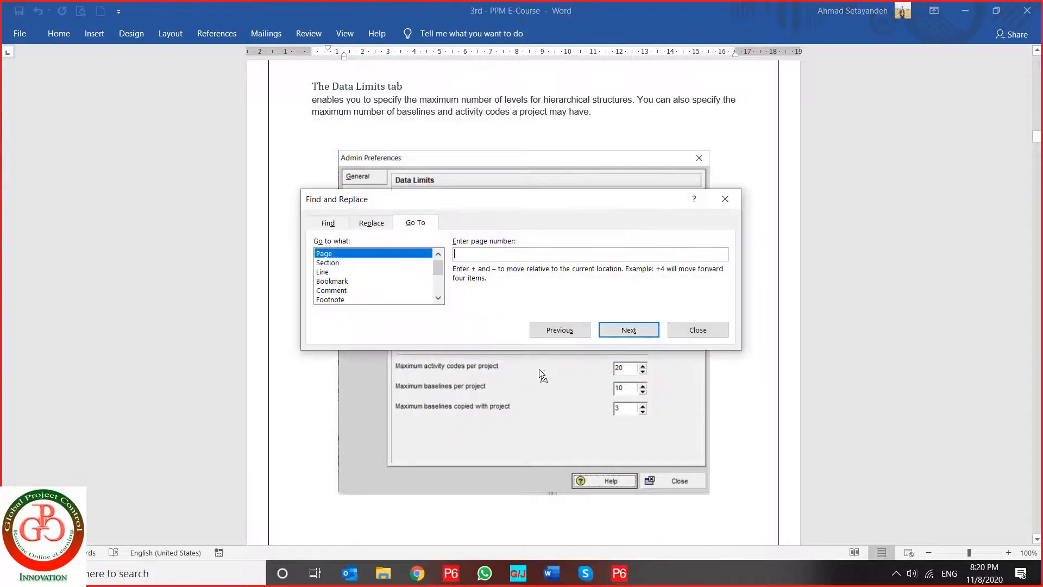
text(2)
key(Return)
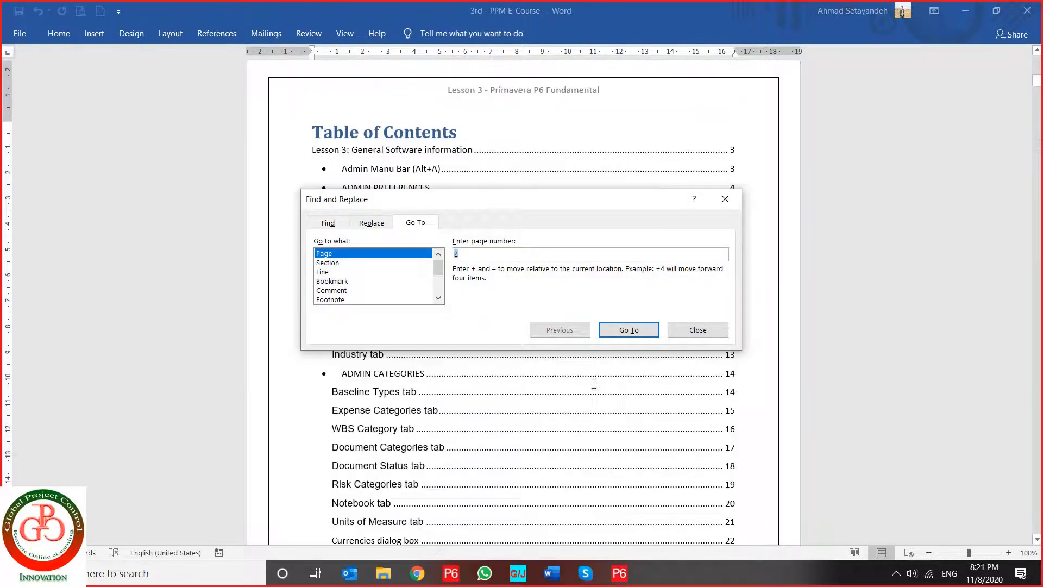
click(696, 331)
- Follow the table of contents link to the Financial Periods dialog box section and read its batch creation options, tips and notes
scroll(386, 375, down, 5)
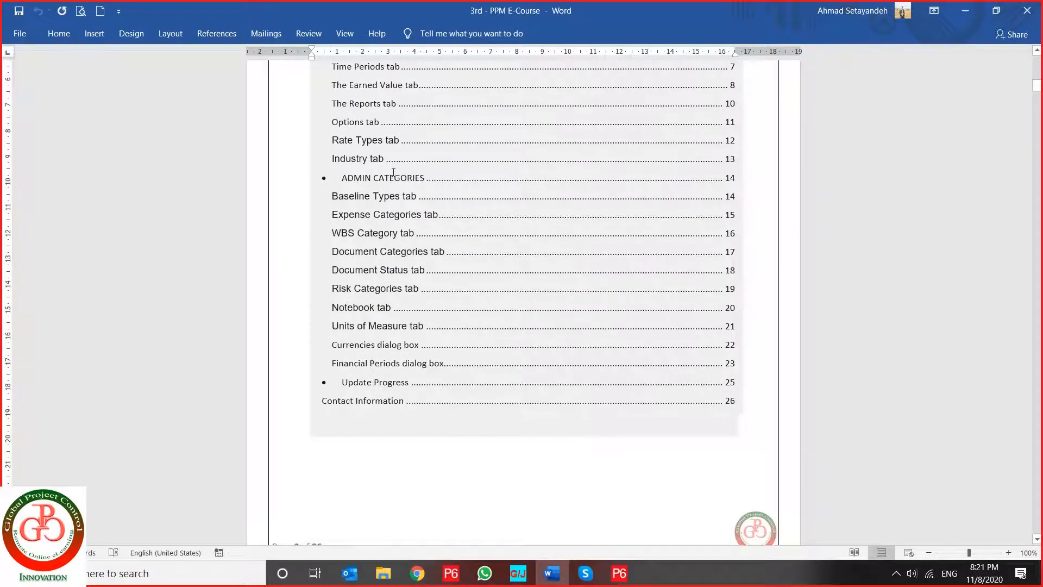
ctrl+click(390, 364)
ctrl+click(390, 368)
scroll(507, 425, down, 8)
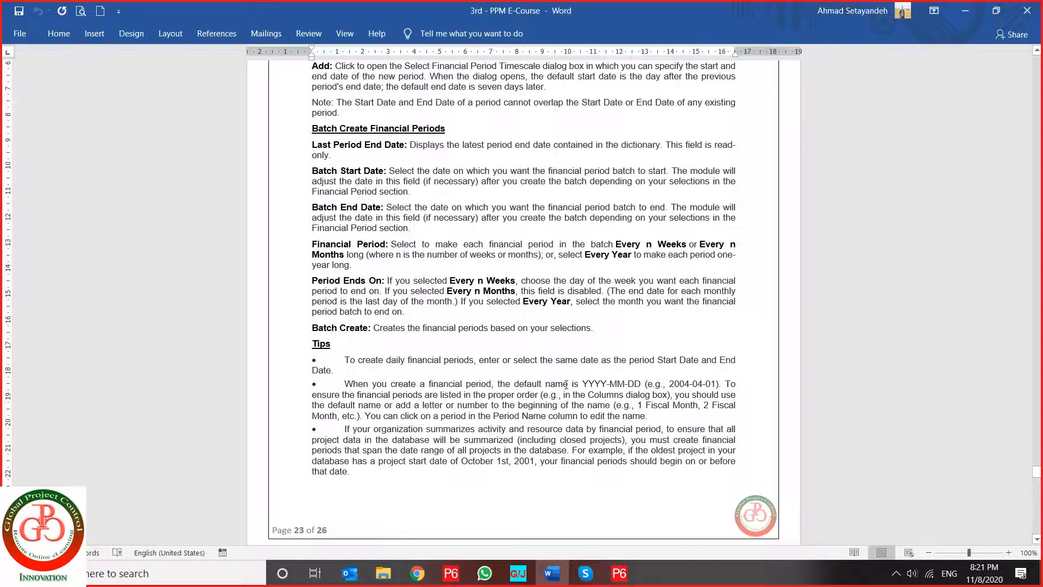
scroll(566, 384, down, 12)
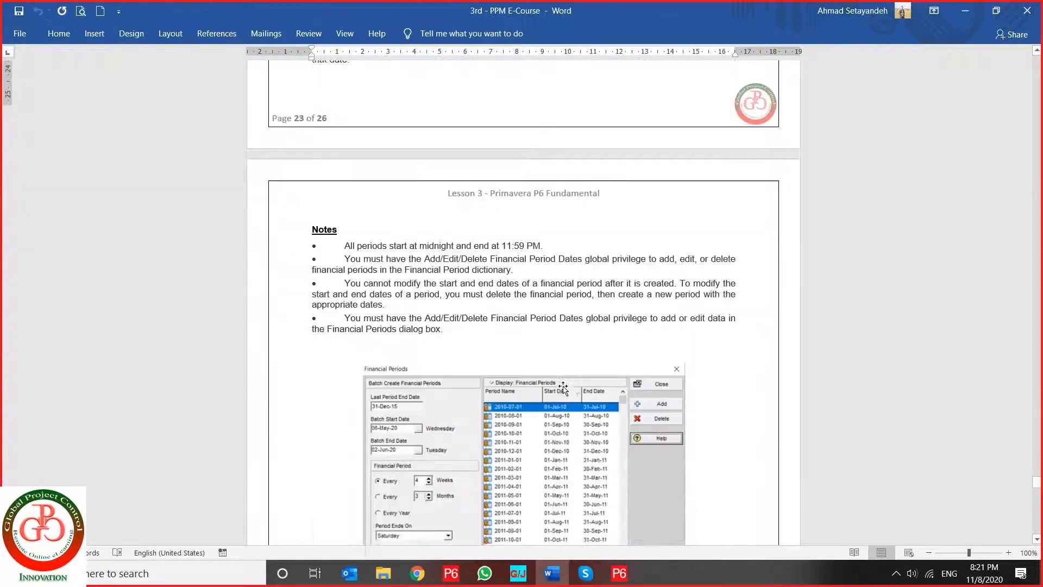
scroll(564, 387, down, 5)
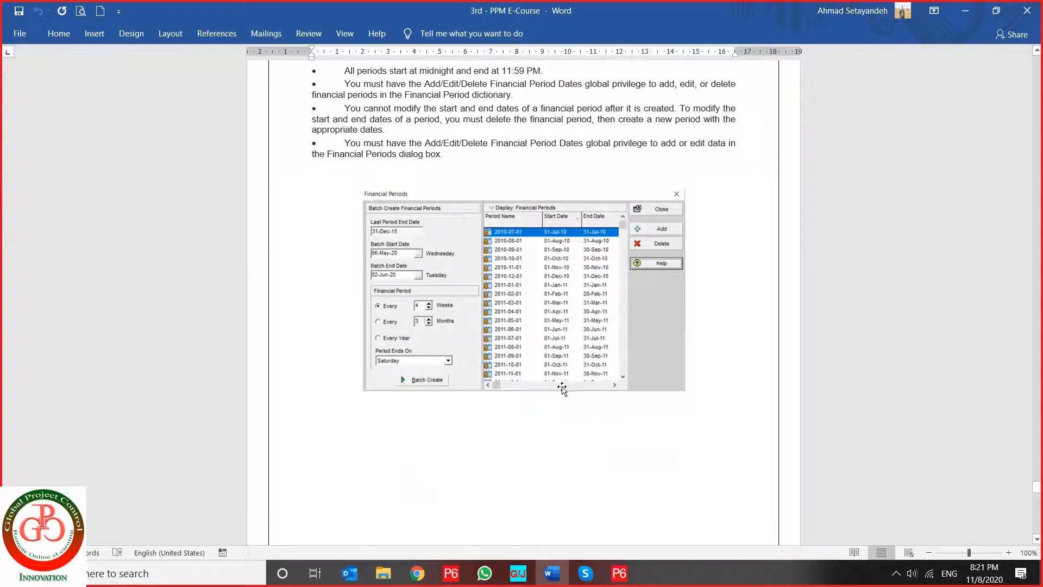
- Switch back to Primavera P6 and examine the names, start dates and end dates of the existing financial periods through the end of the list
scroll(562, 388, up, 2)
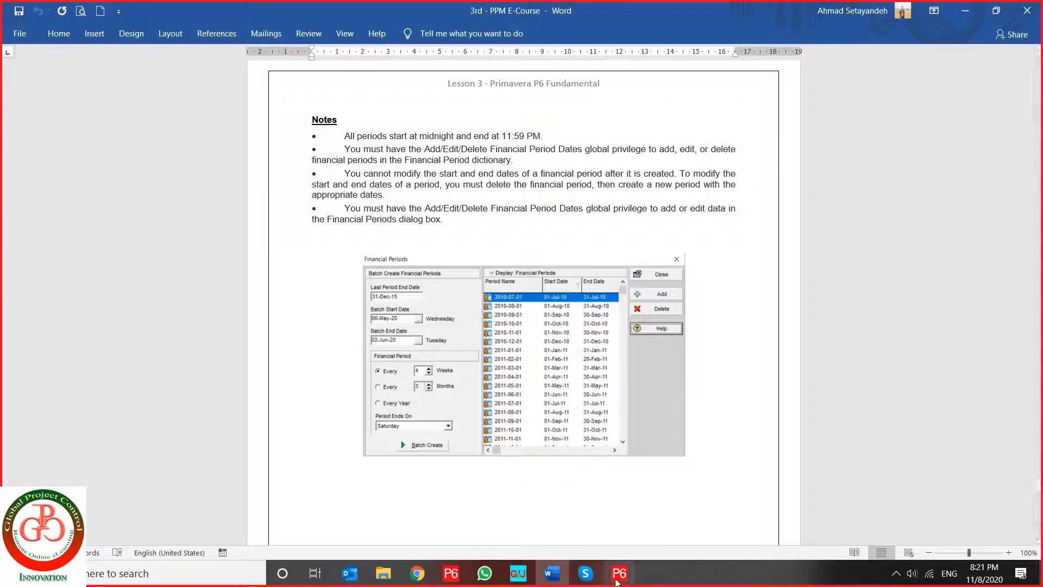
click(619, 574)
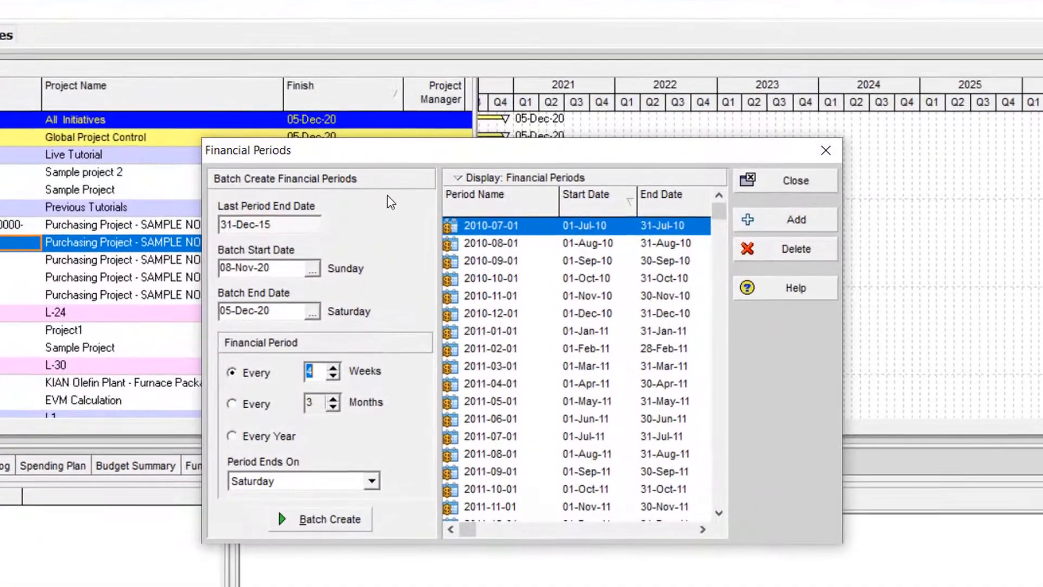
click(516, 274)
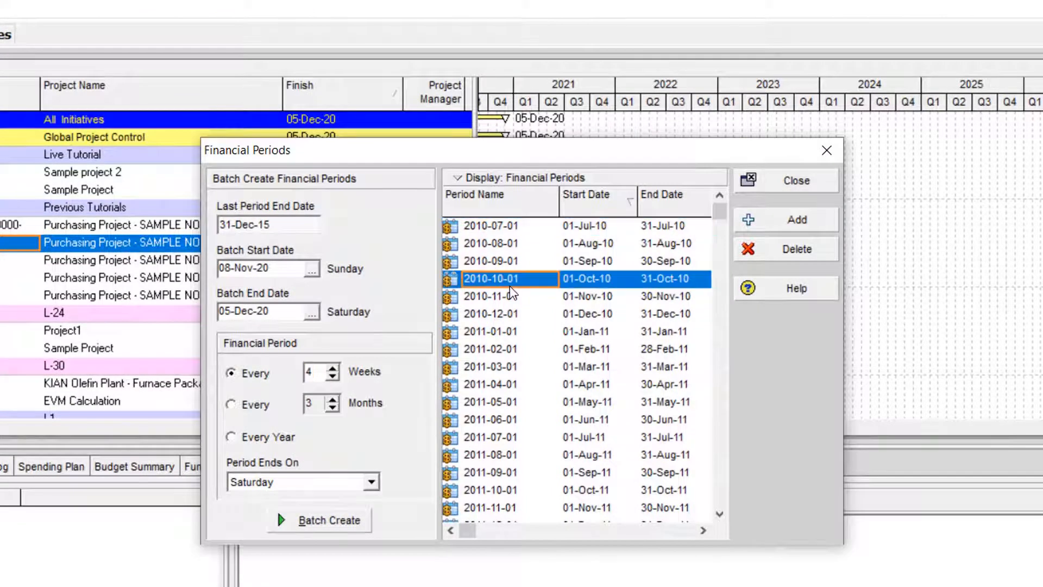
click(504, 328)
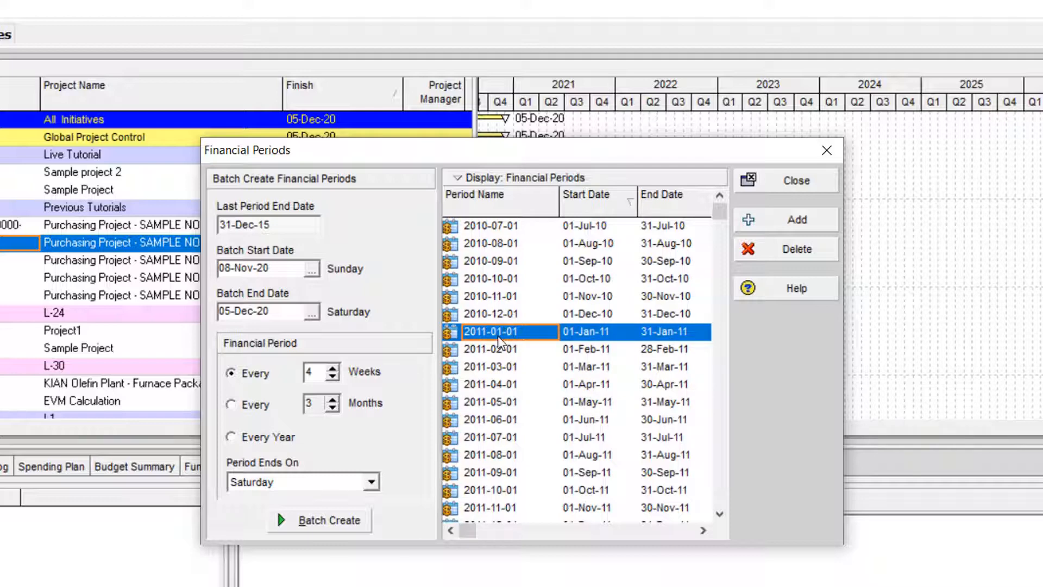
click(586, 245)
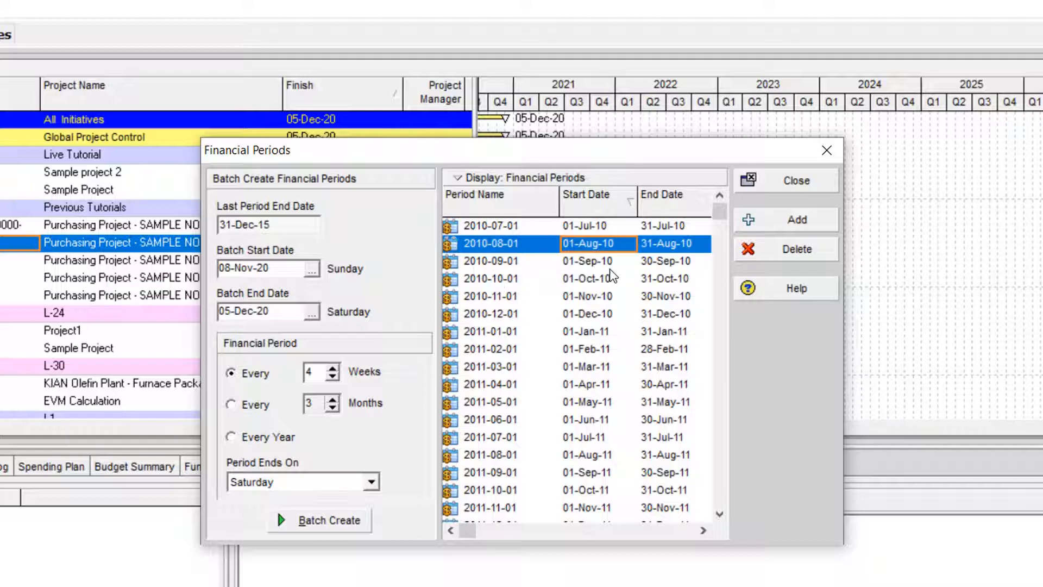
click(575, 366)
scroll(576, 366, down, 5)
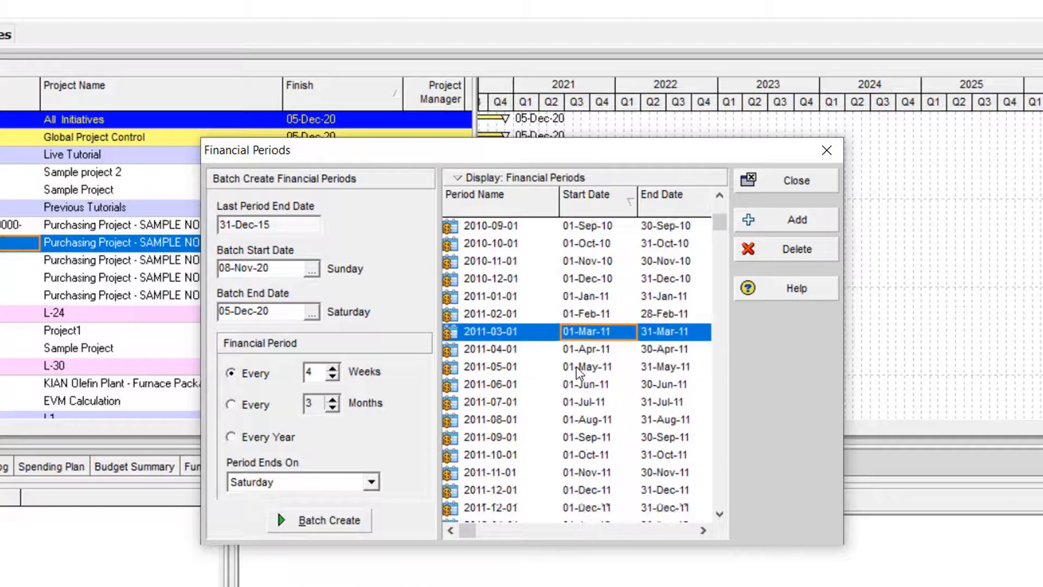
scroll(576, 371, down, 11)
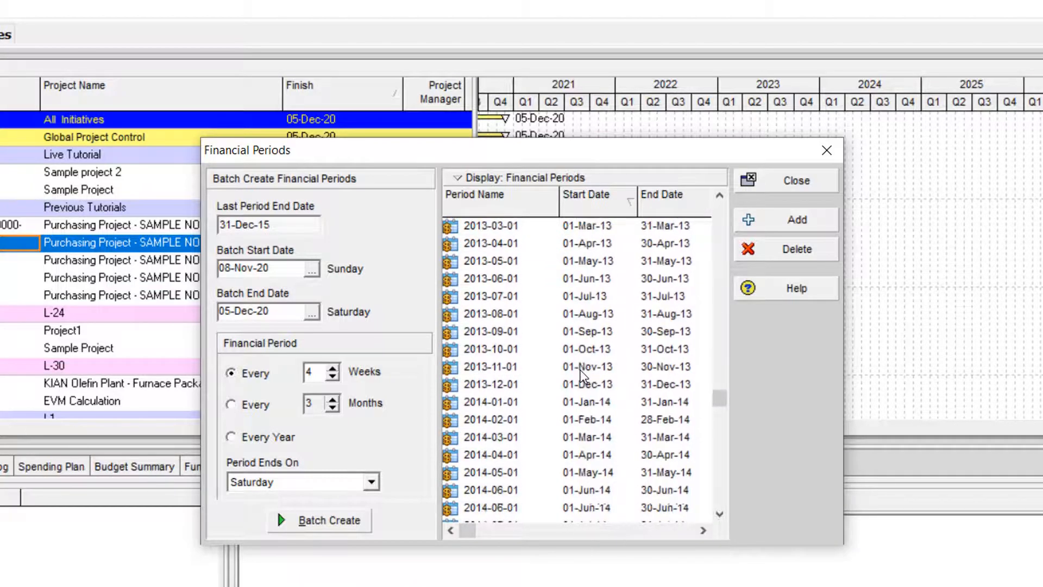
scroll(581, 369, down, 1)
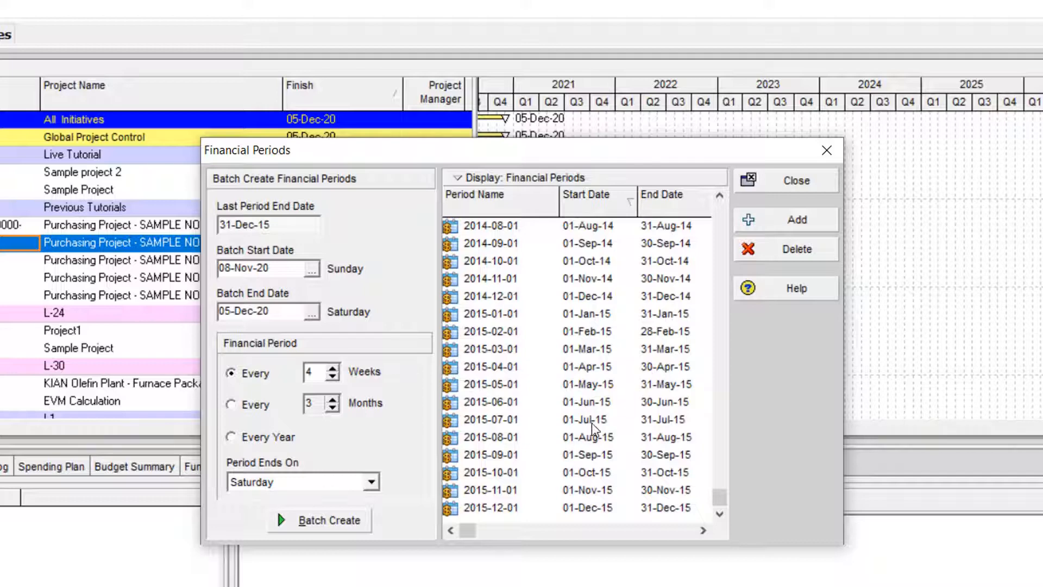
click(520, 372)
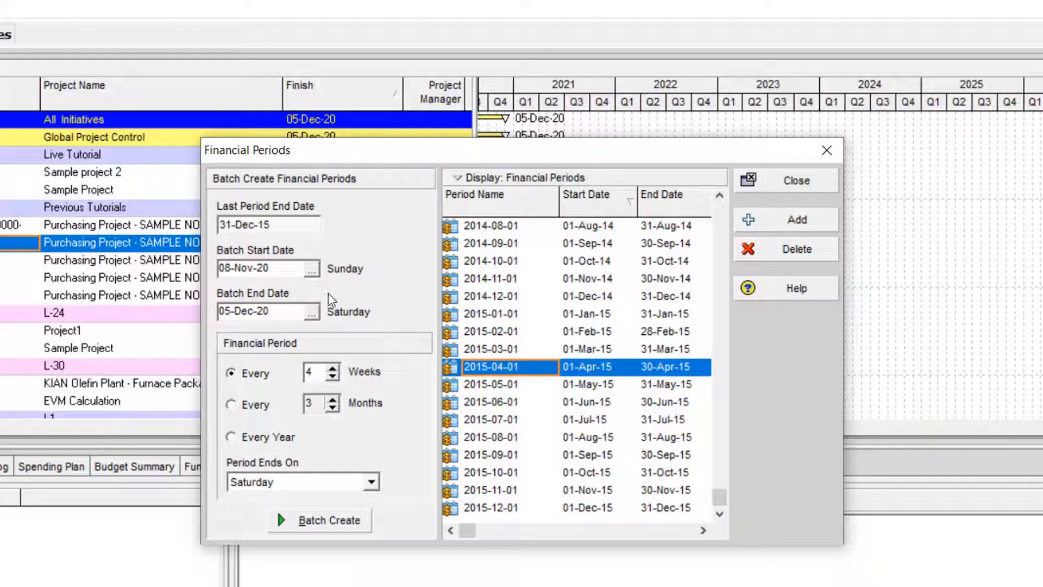
- Set the batch start date to 01-Aug-20 and the batch end date to 31-Dec-20
click(311, 271)
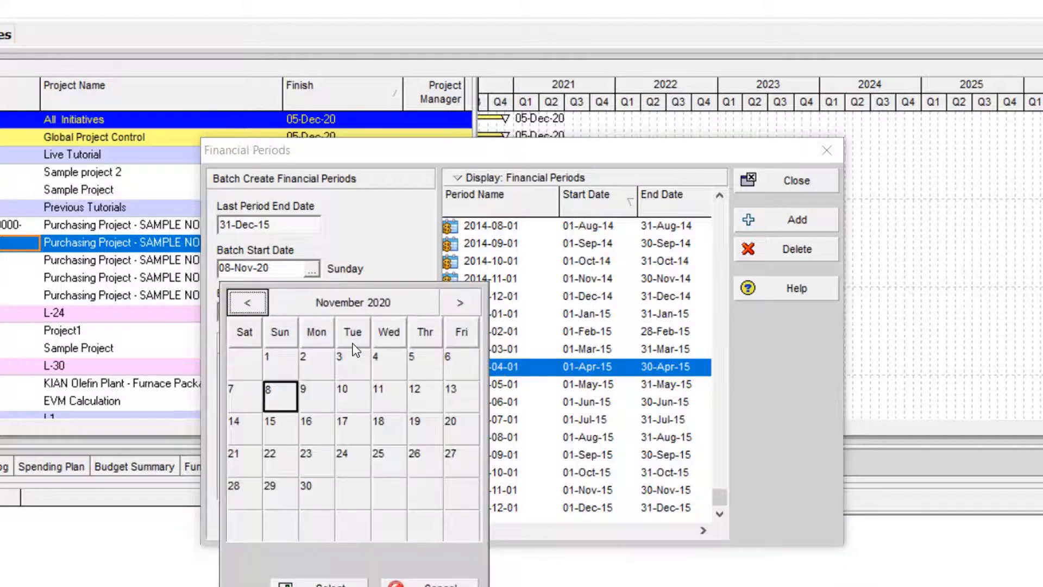
click(255, 304)
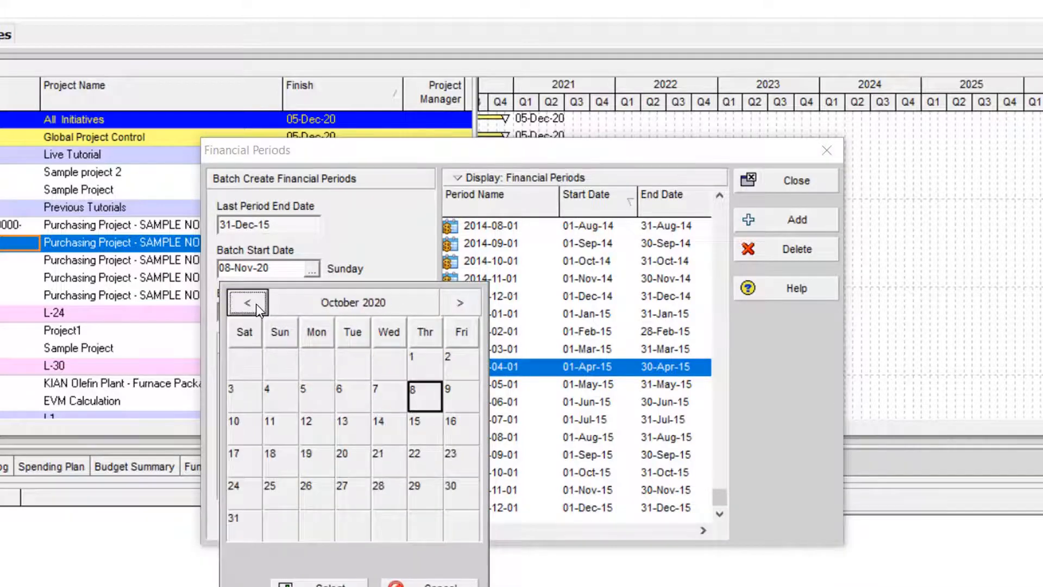
click(256, 304)
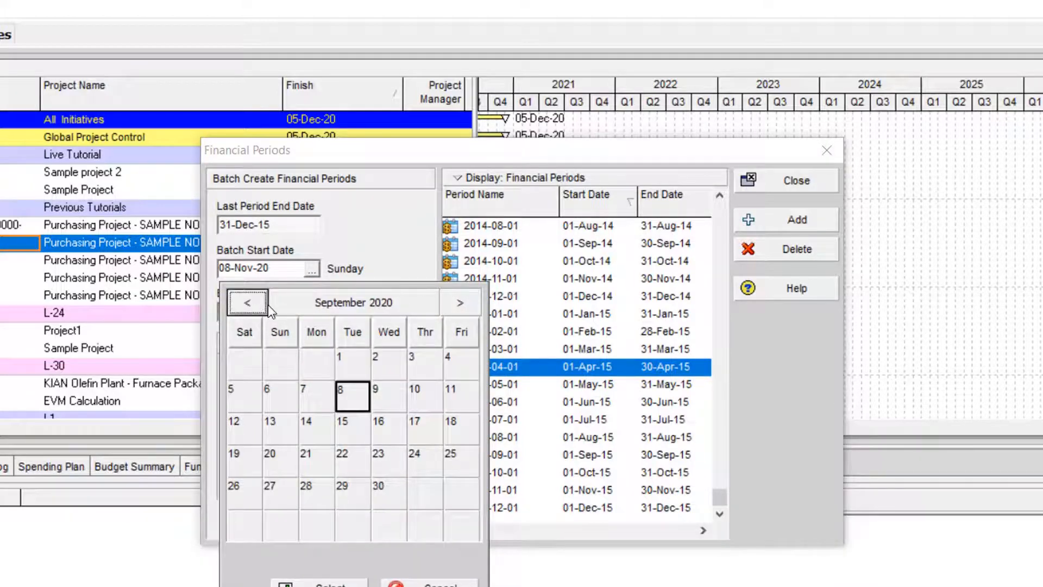
click(256, 303)
click(258, 363)
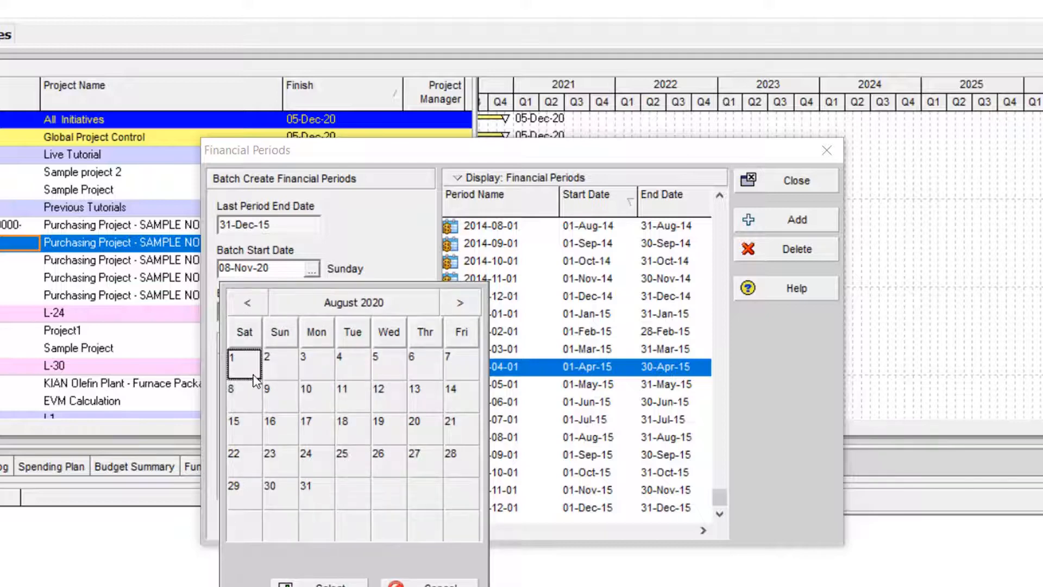
click(320, 584)
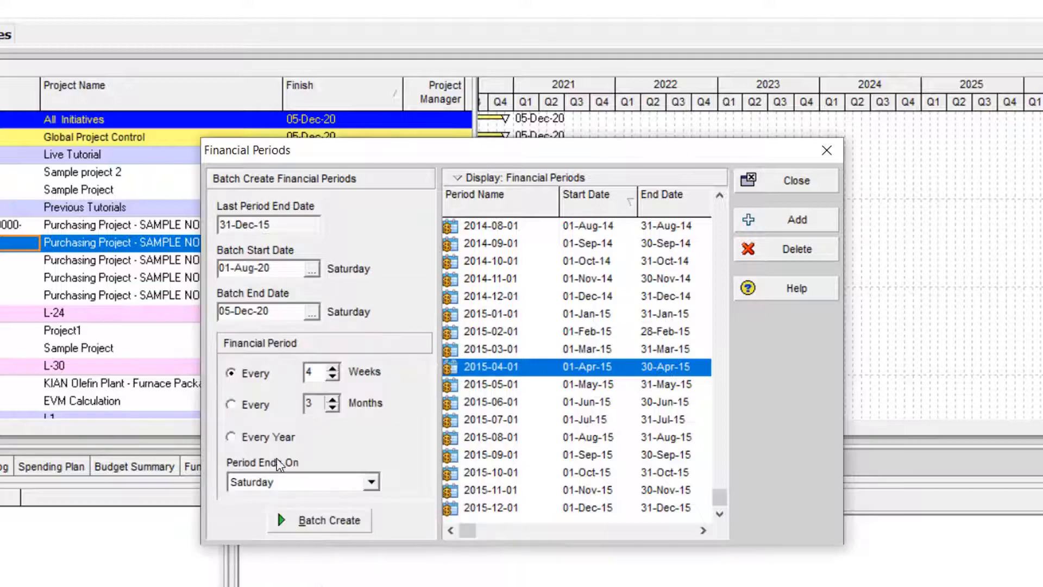
click(312, 313)
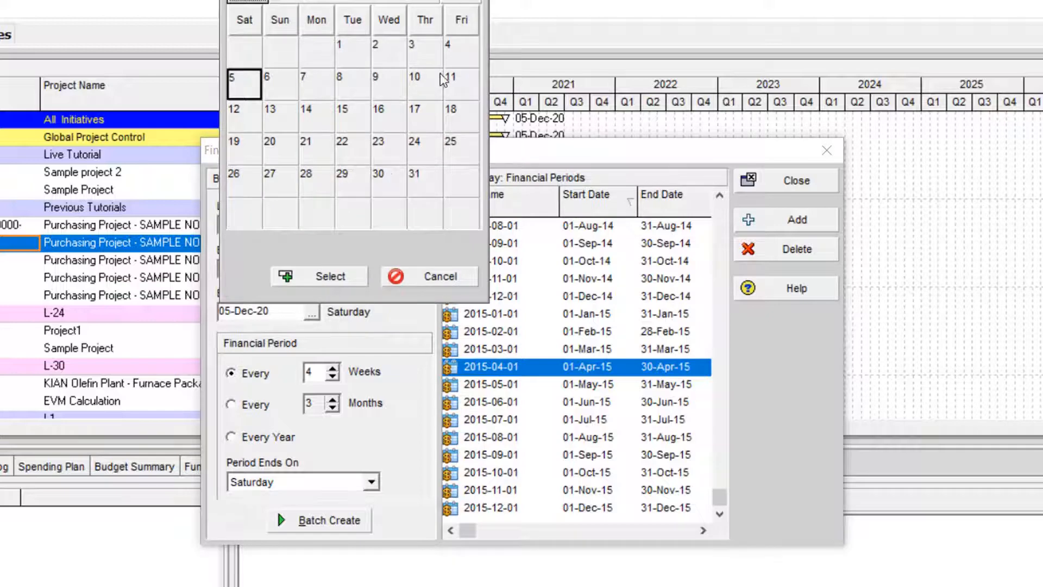
click(410, 176)
click(342, 276)
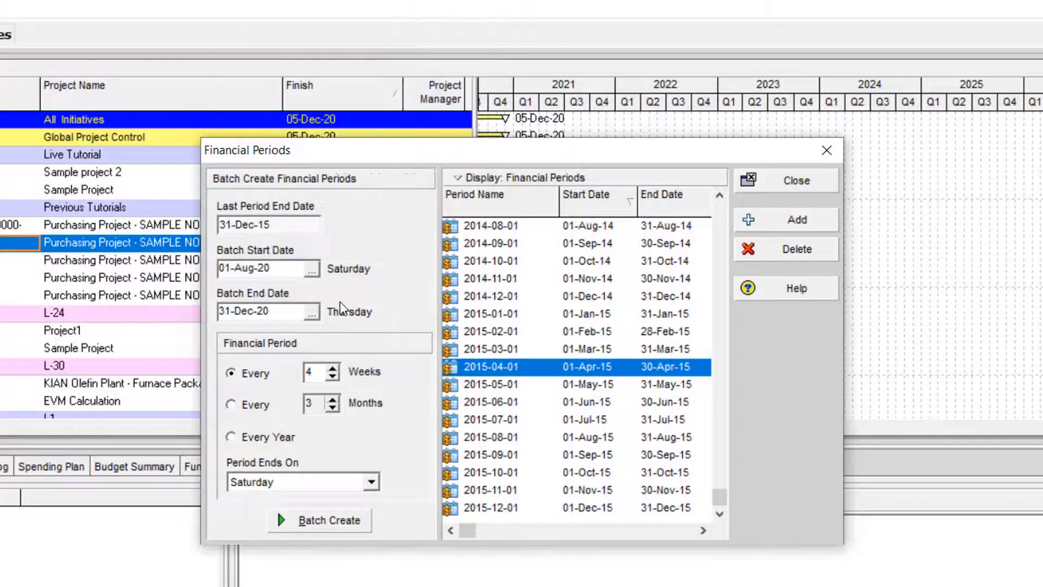
- Set the financial period interval to every 1 month and batch create the periods
click(255, 409)
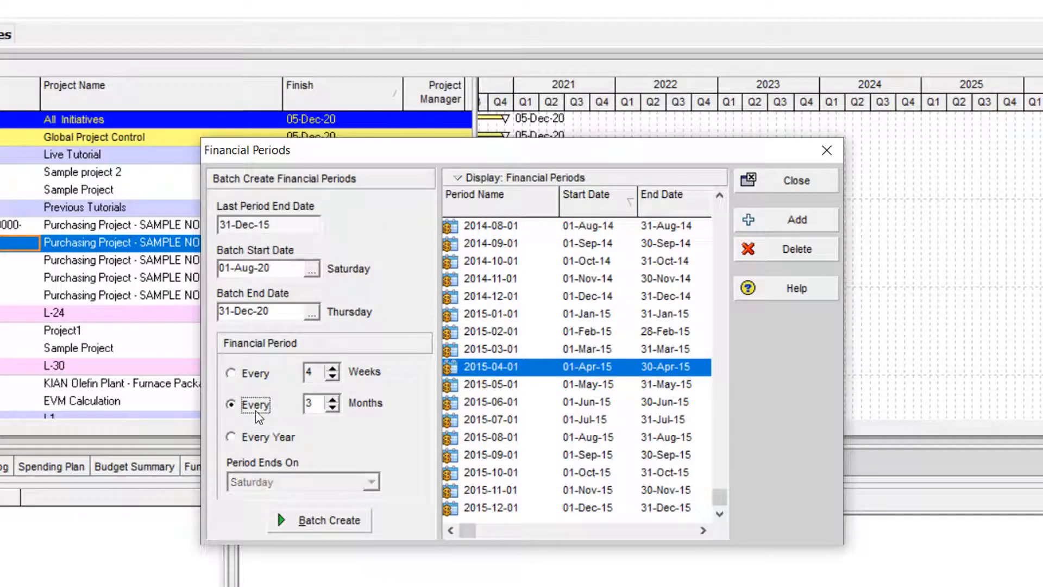
click(333, 409)
click(333, 408)
click(315, 523)
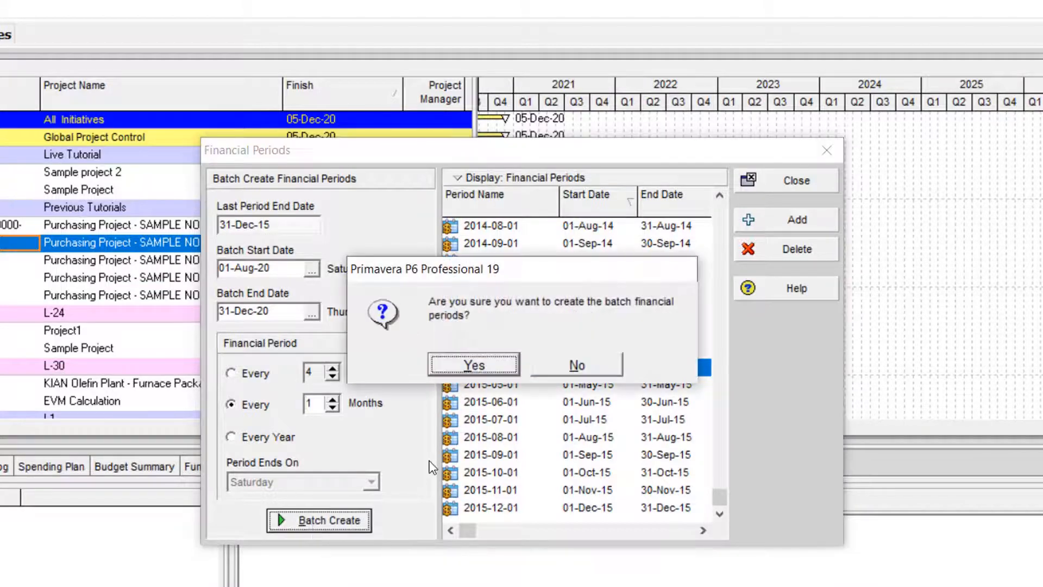
click(474, 365)
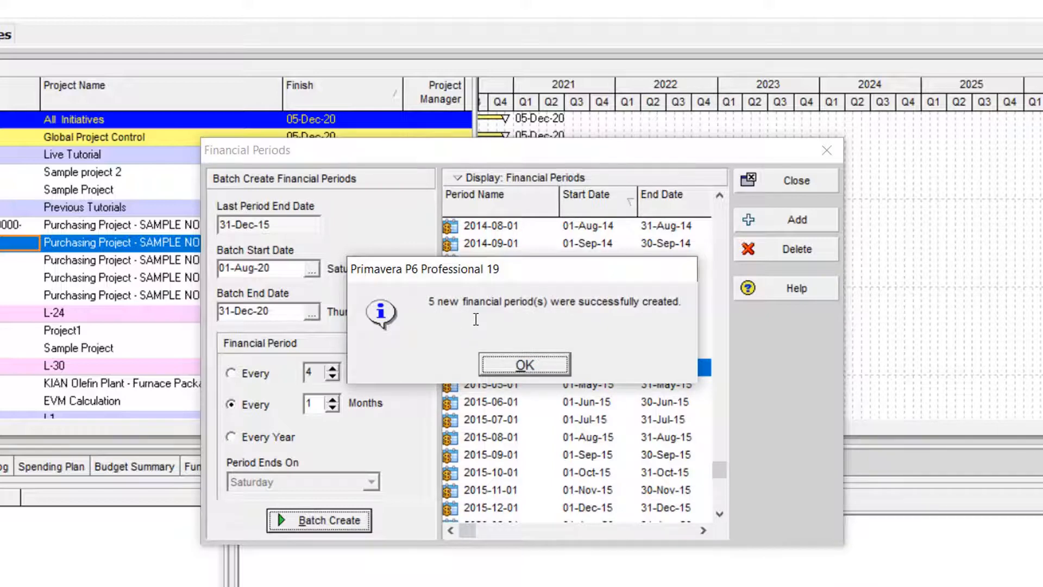
click(539, 360)
- Select the newly created periods from 2020-08-01 to 2020-12-01 at the end of the list to review them
drag(723, 473, 723, 498)
click(516, 441)
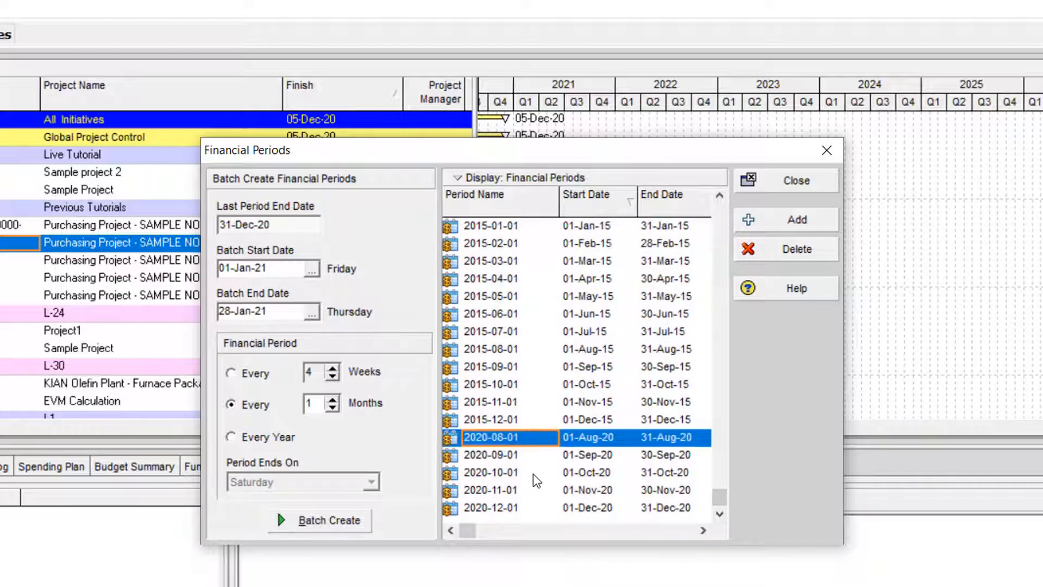
key(shift+Down)
key(shift+Down)
key(shift+Down)
key(shift+Down)
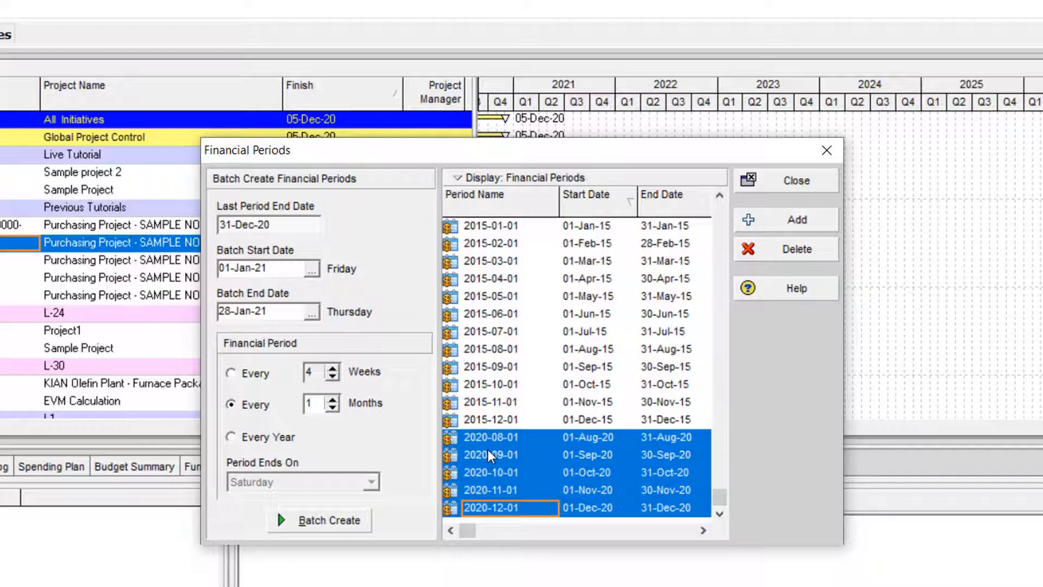
- Choose Every Year as the batch period interval and view the months available for Period Ends On, keeping December
click(268, 438)
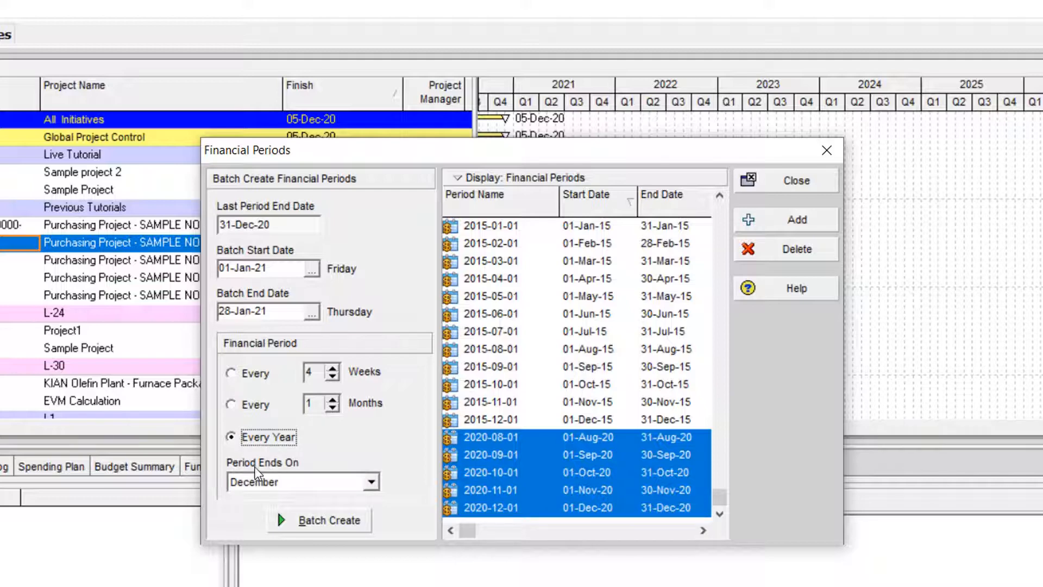
click(307, 482)
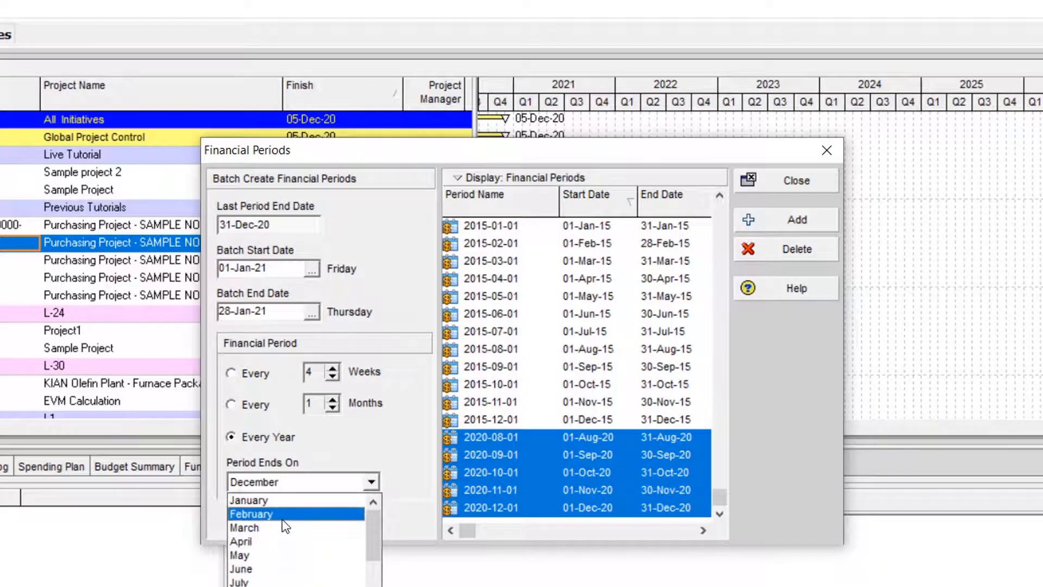
click(387, 279)
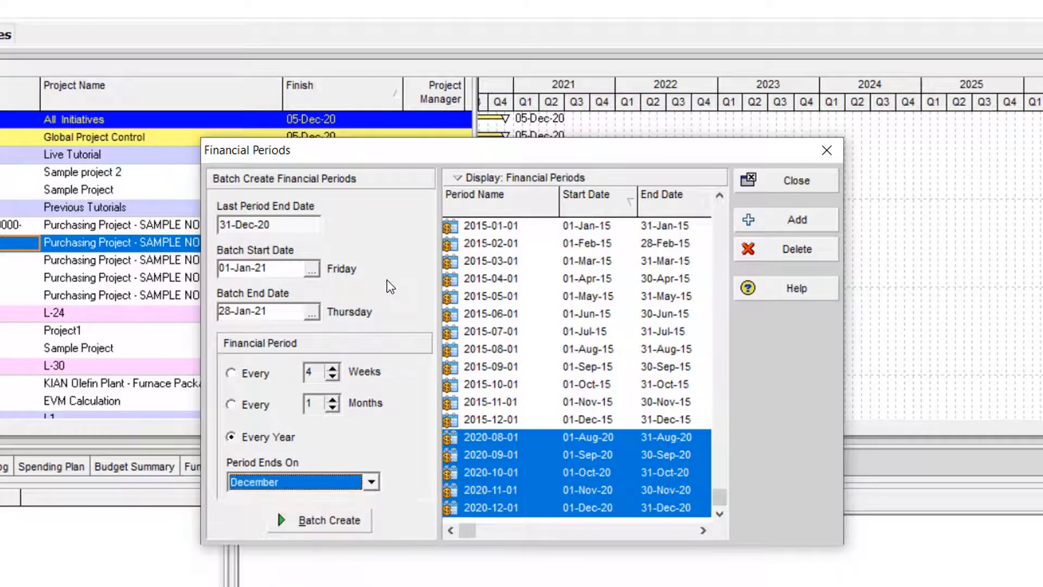
- Start adding a single financial period with start date 01-Jan-21 and end date 10-Jan-21
click(573, 415)
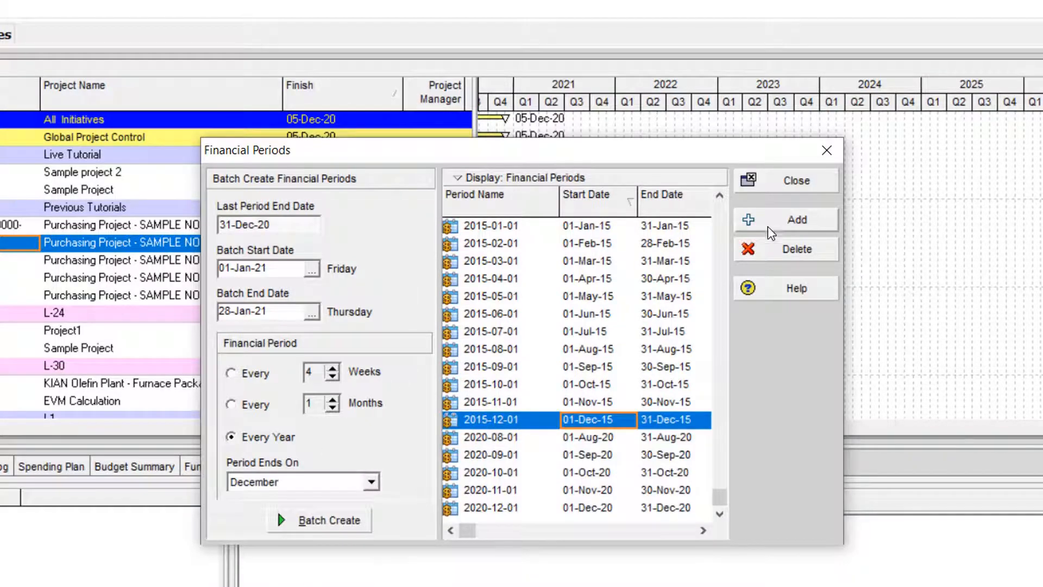
click(789, 223)
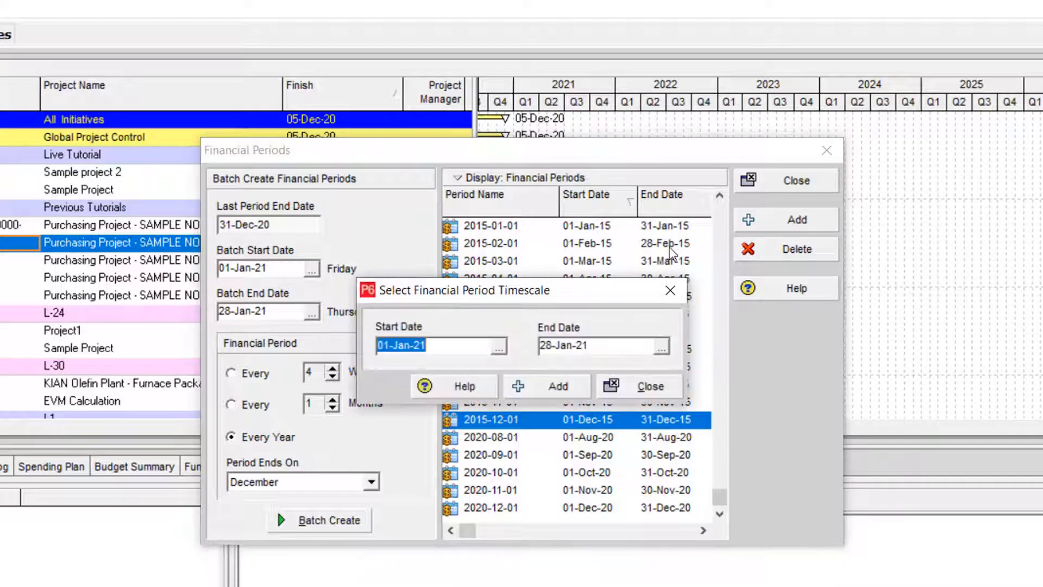
click(497, 349)
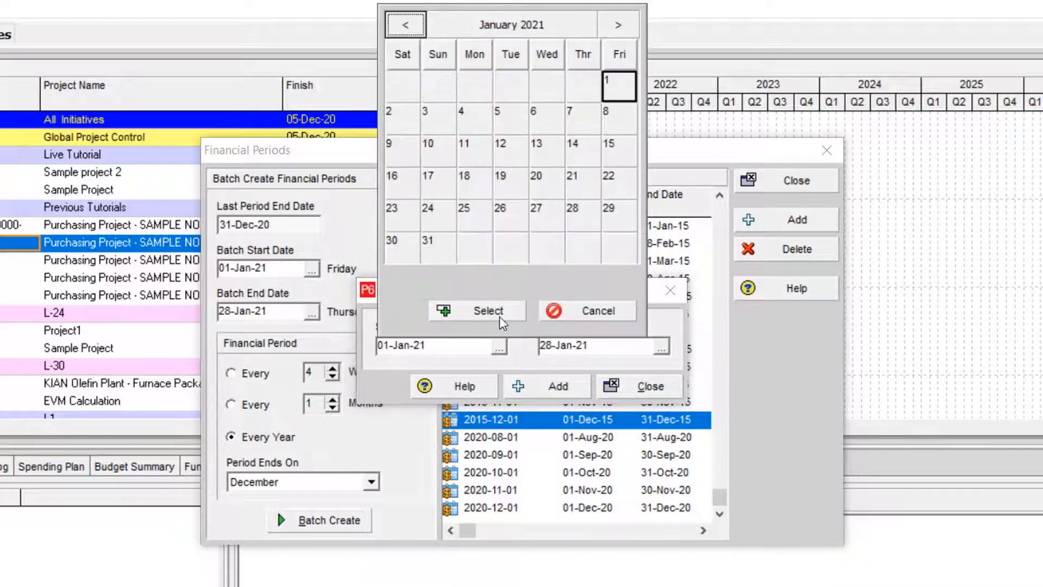
click(503, 311)
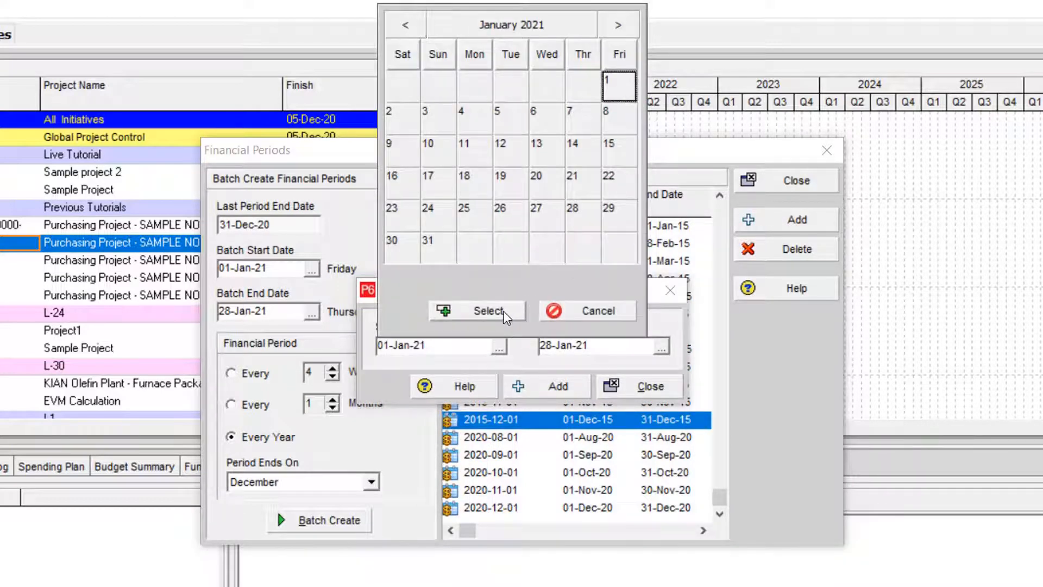
click(660, 348)
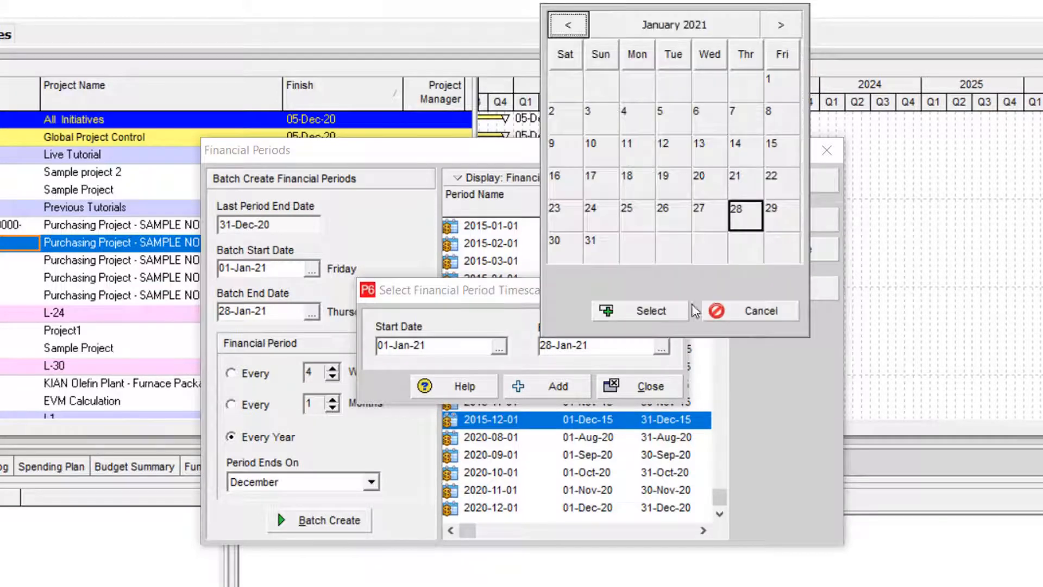
click(604, 246)
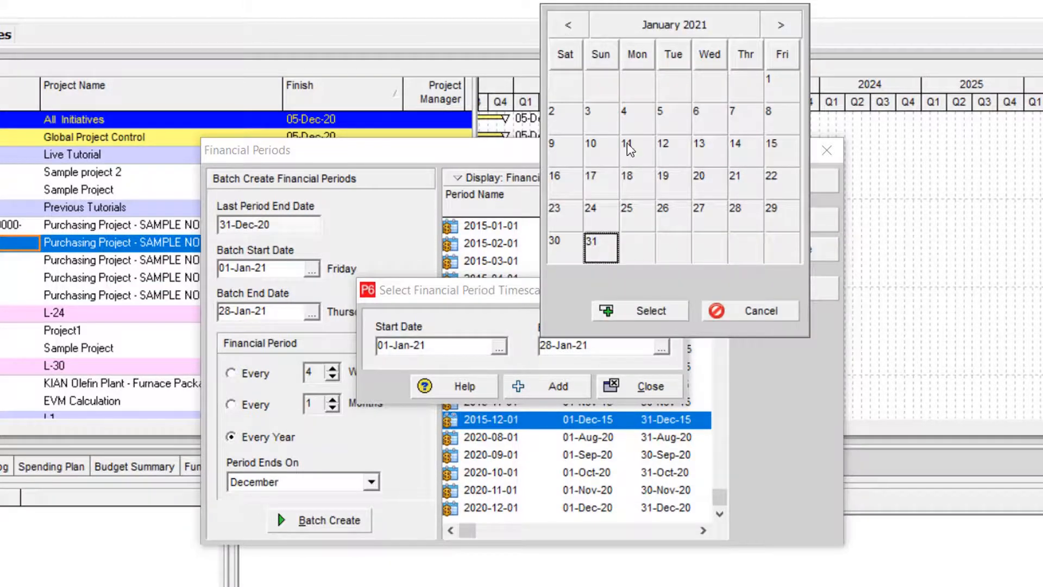
click(601, 148)
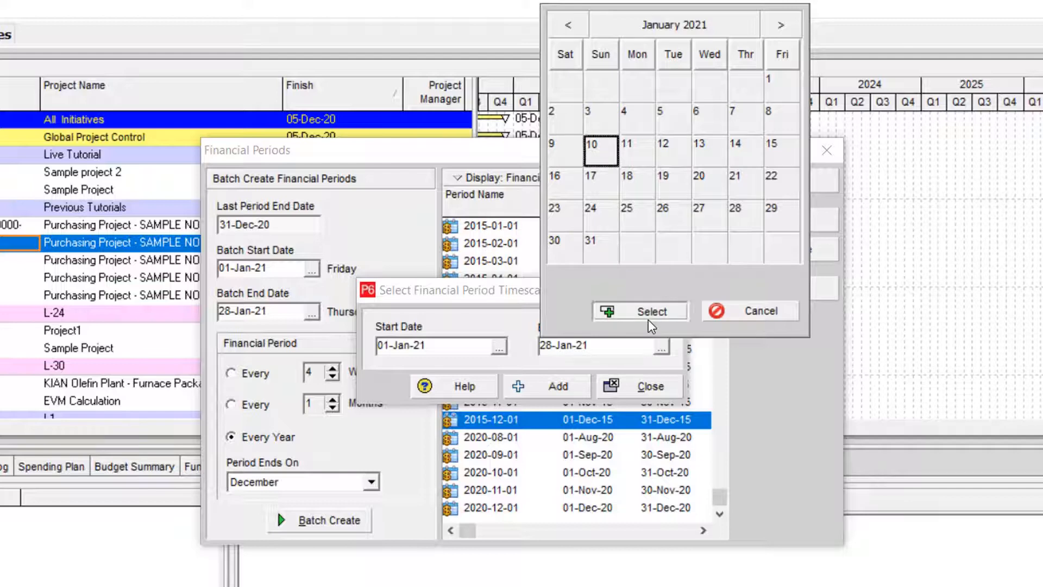
click(648, 320)
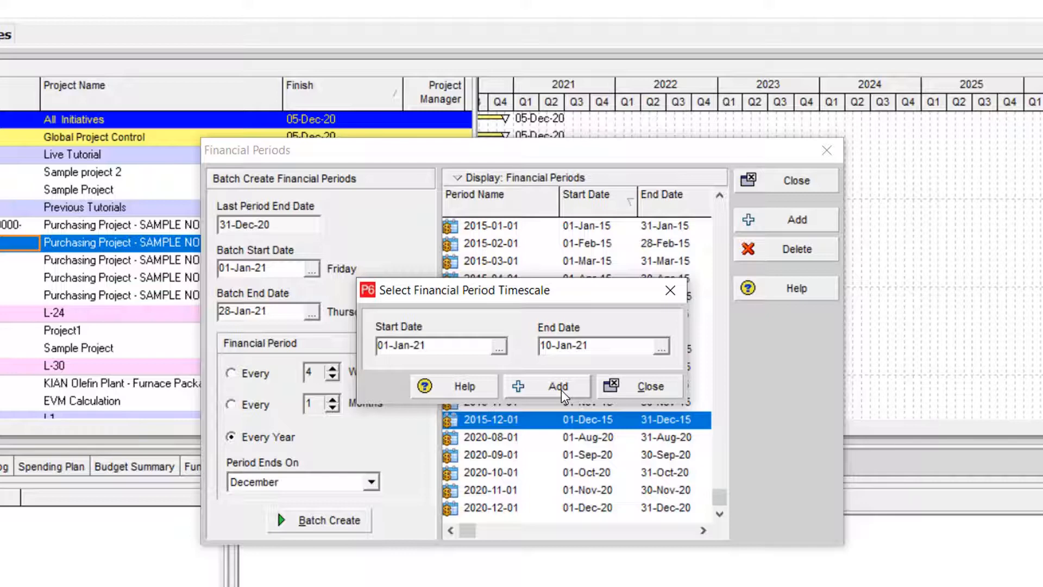
- Add the single financial period from 01-Jan-21 to 10-Jan-21, select it in the list and close the Financial Periods dialog
click(561, 390)
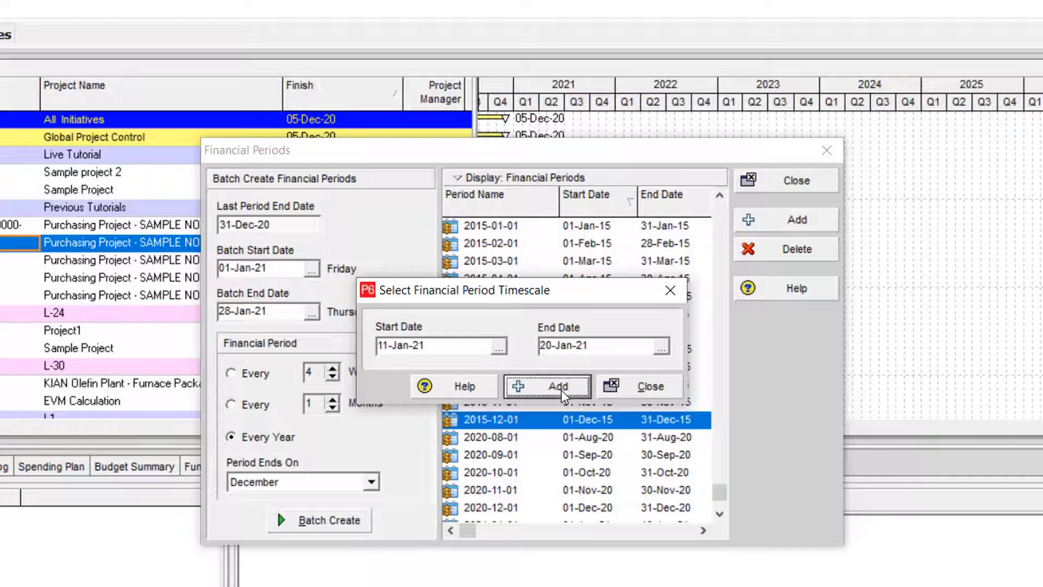
click(649, 386)
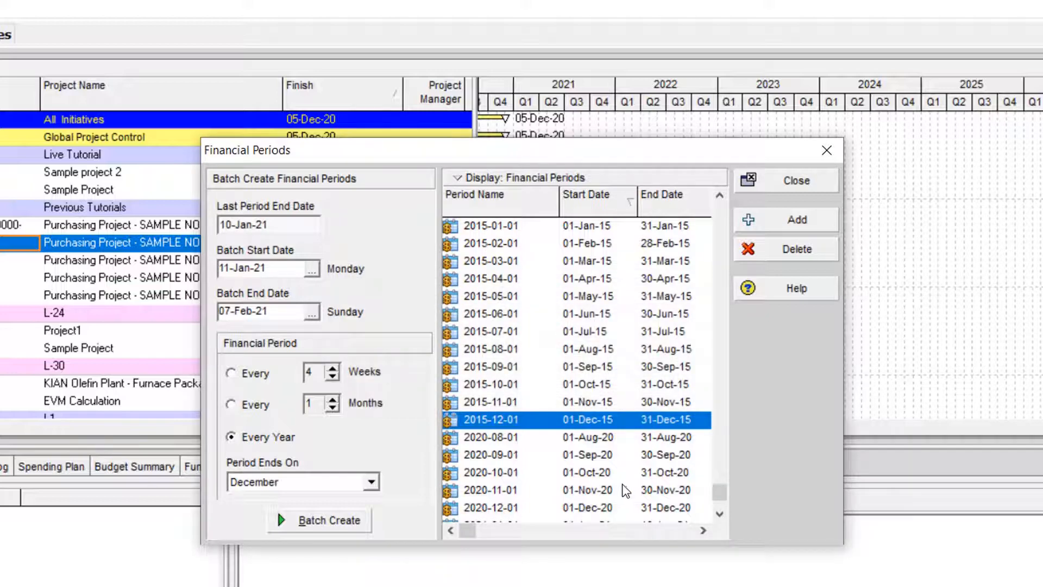
click(641, 492)
scroll(641, 492, down, 1)
click(649, 508)
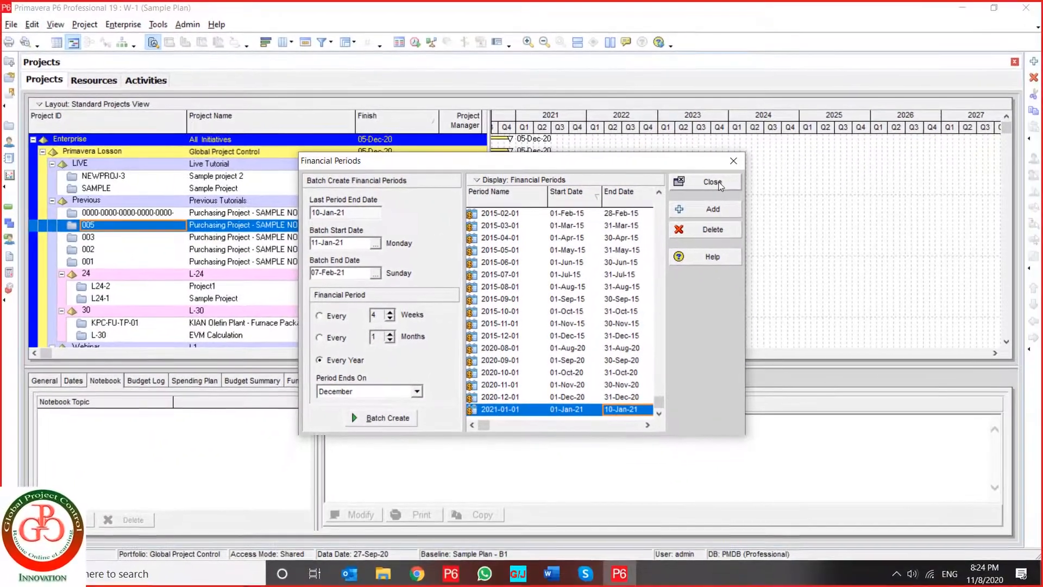
click(712, 182)
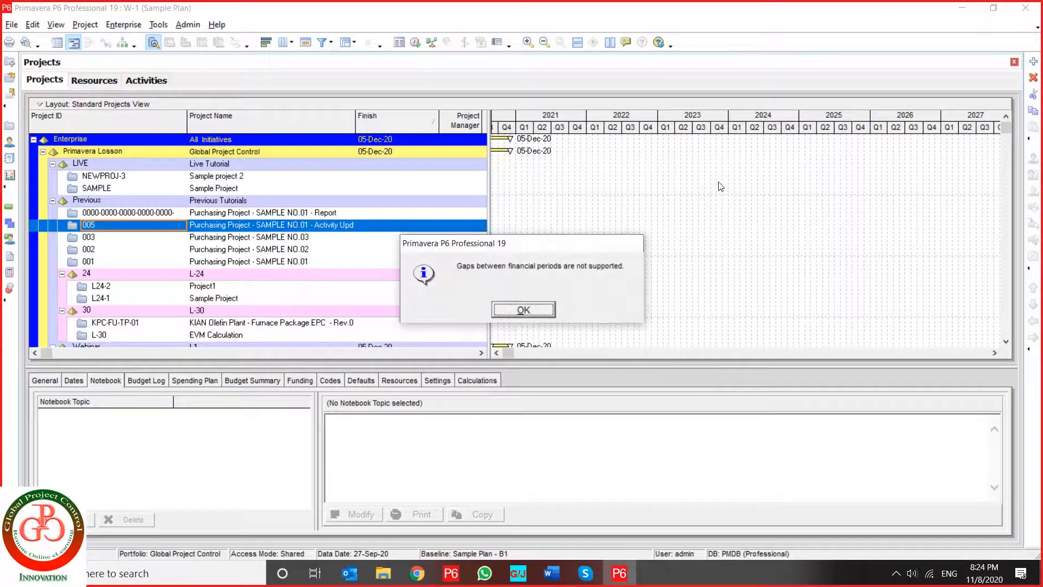
click(542, 308)
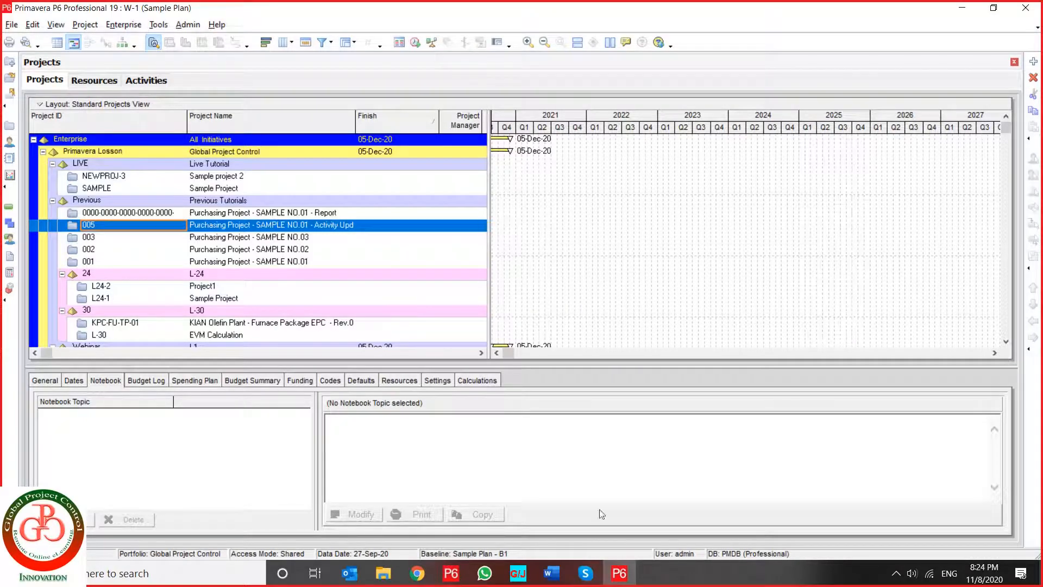
- Switch to the course document in Word and examine the Update Progress section and its Pictures 1 to 4
click(551, 573)
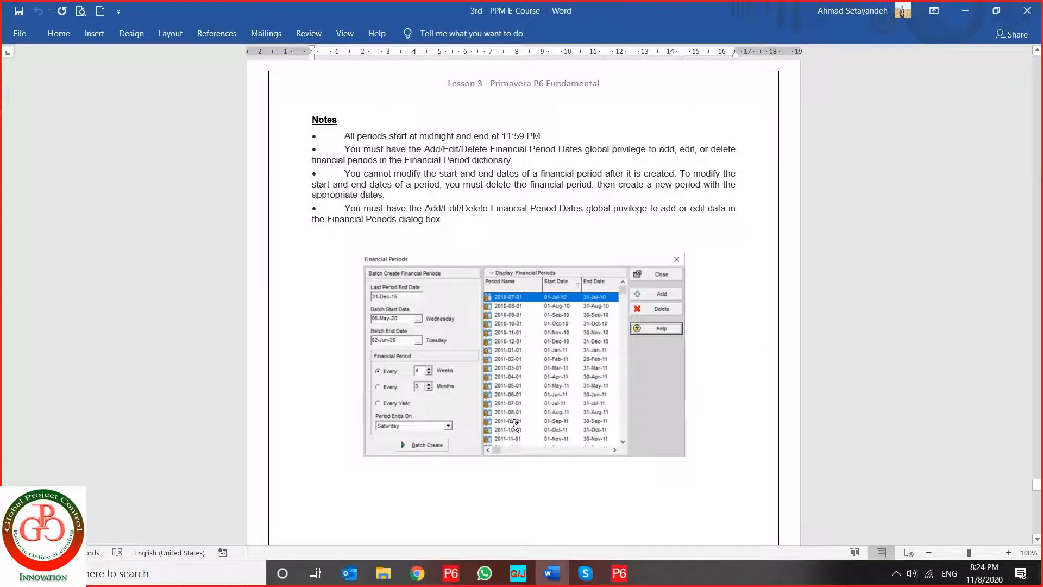
scroll(522, 435, down, 12)
scroll(522, 442, down, 10)
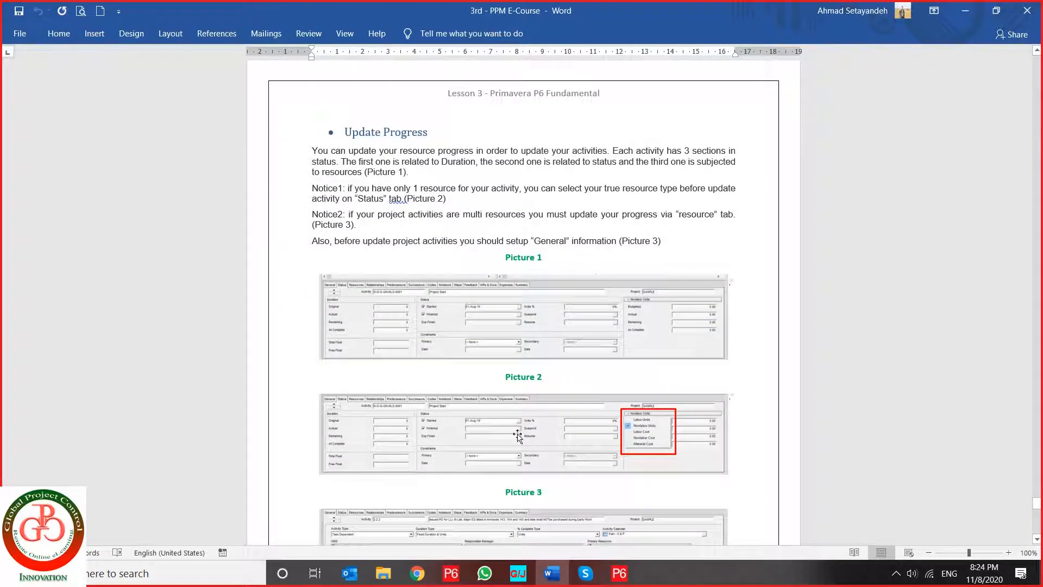
scroll(517, 422, down, 2)
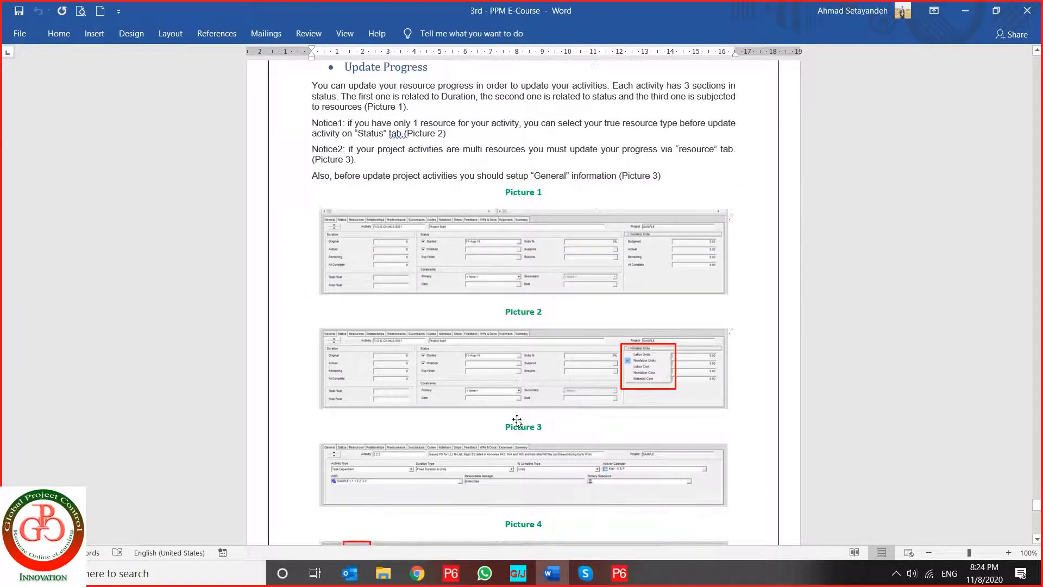
scroll(517, 421, up, 1)
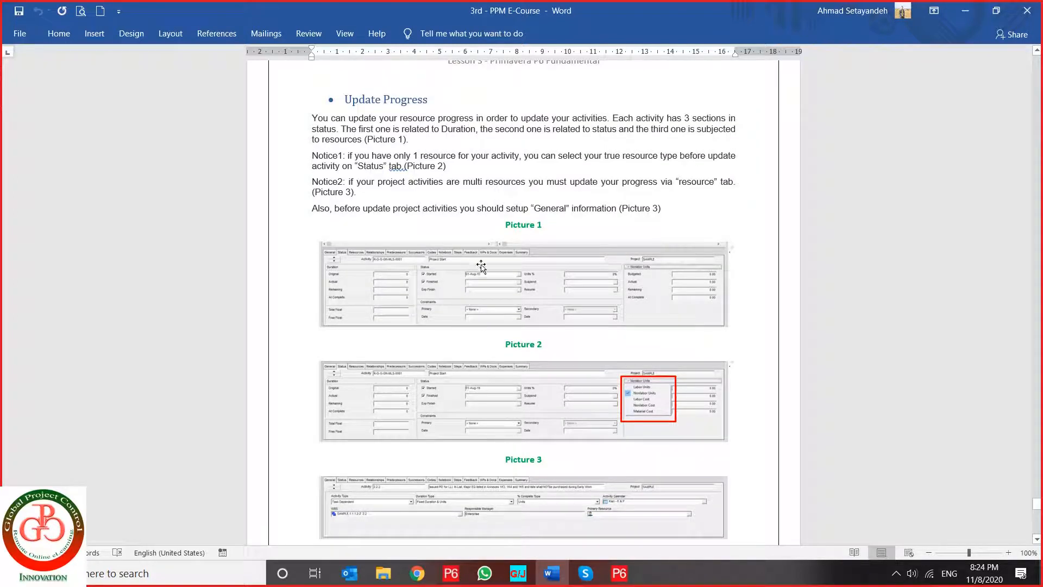
drag(433, 99, 344, 100)
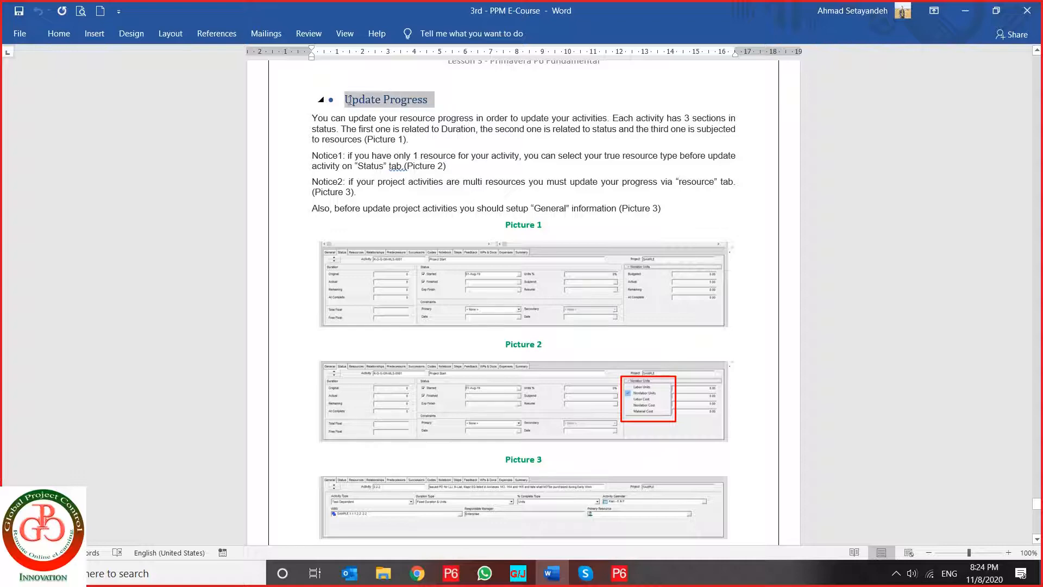
scroll(413, 209, down, 15)
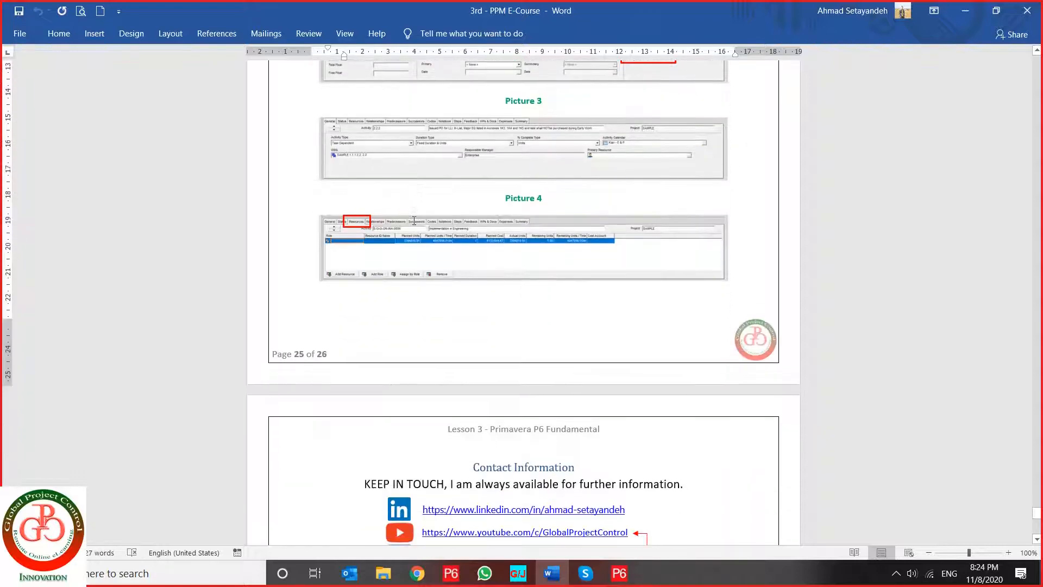
scroll(414, 221, up, 11)
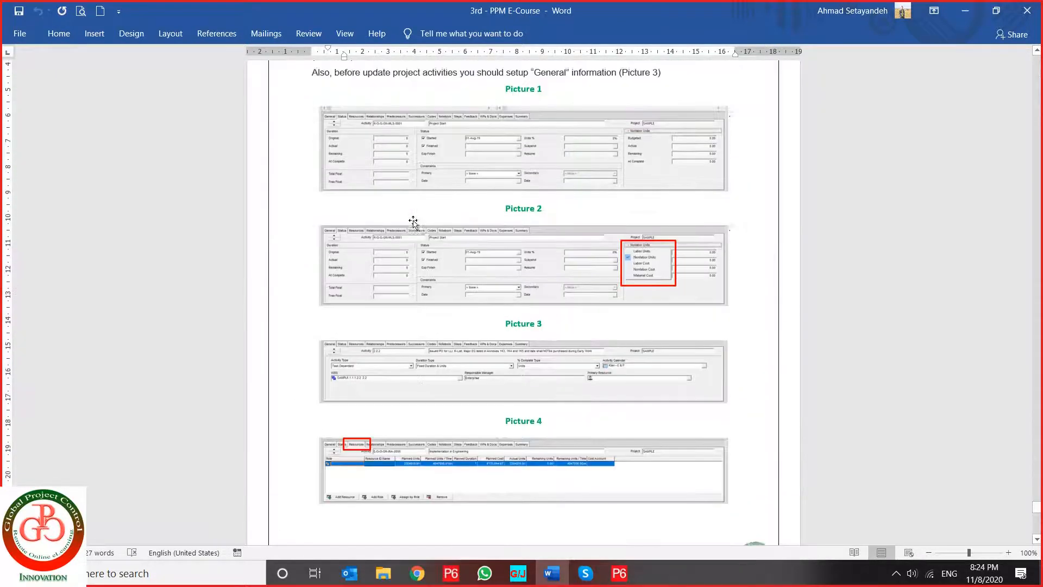
- Switch to Primavera P6, show activity A1000's Status details in the Activities view and narrow the Activity Name column
click(617, 577)
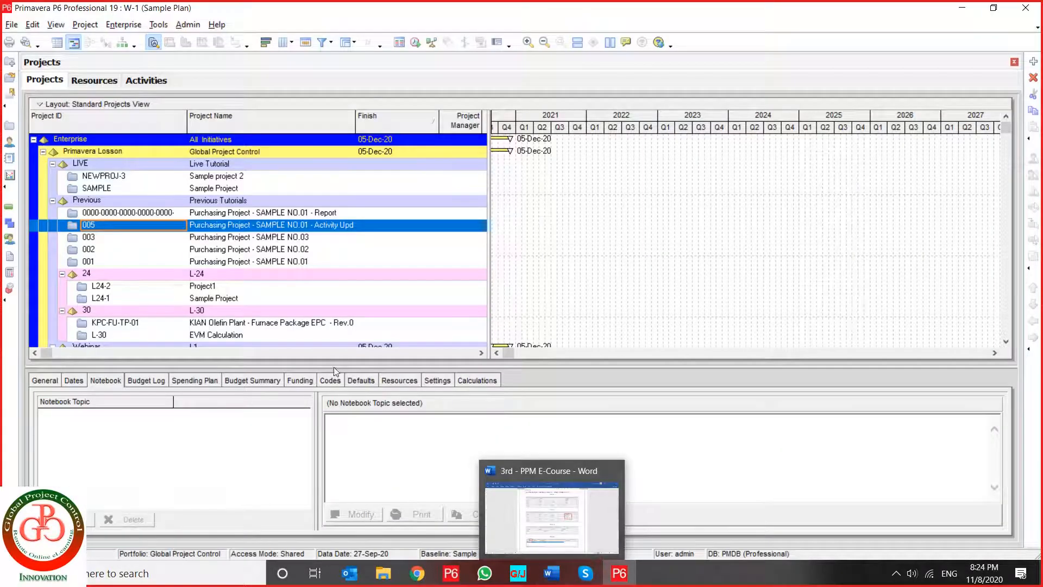
click(10, 208)
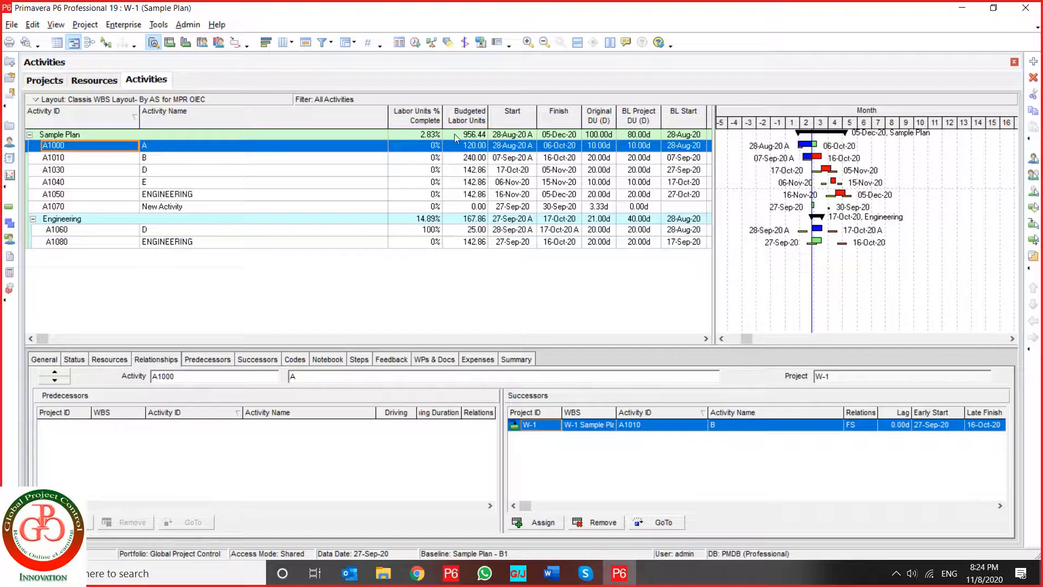
click(75, 361)
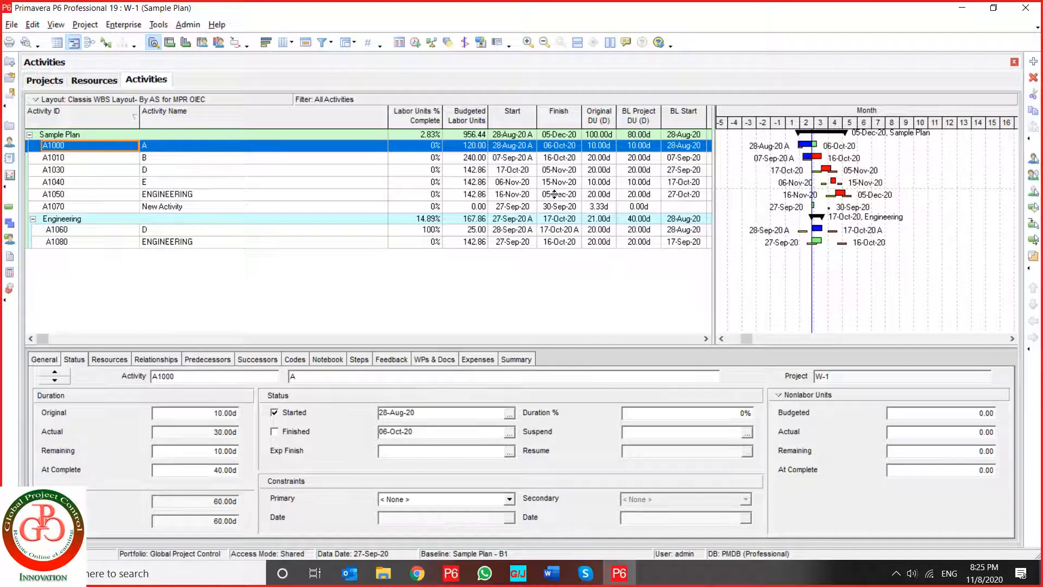
drag(388, 115, 235, 114)
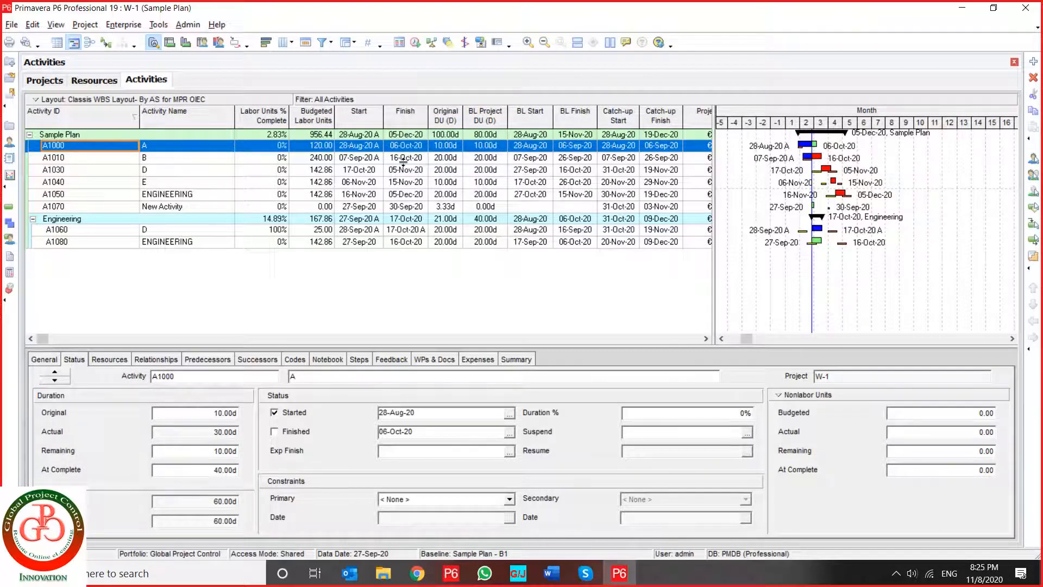
click(273, 136)
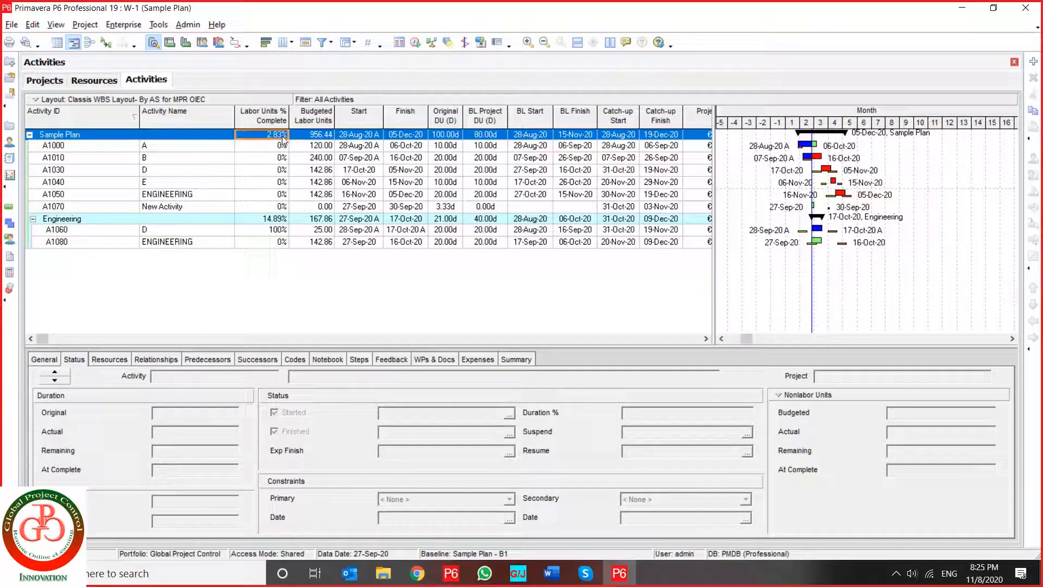
- Reinsert Labor Units % Complete after Budgeted Labor Units in the selected columns and add Nonlabor Units % Complete below it
click(283, 42)
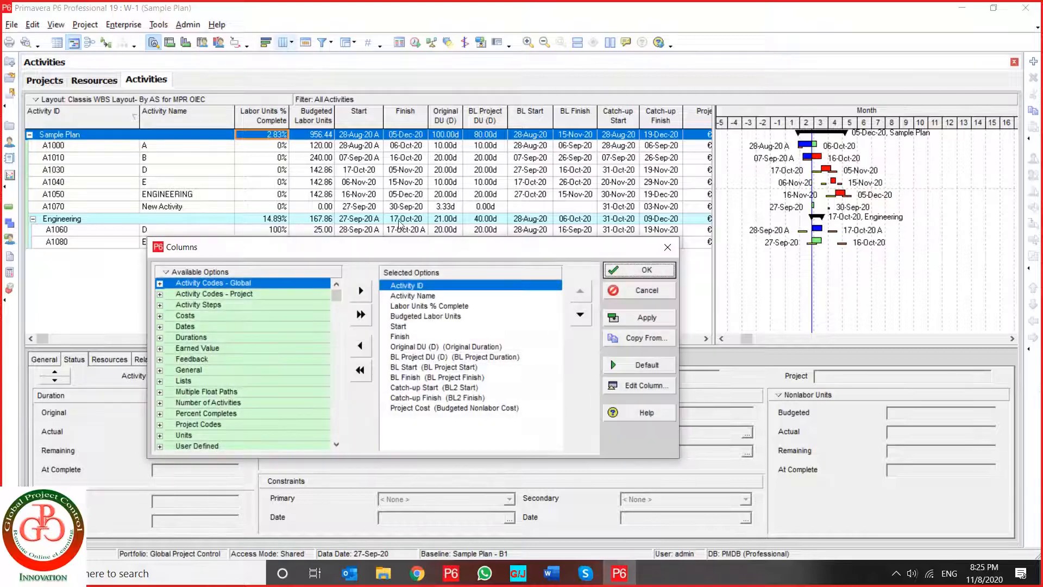
click(421, 305)
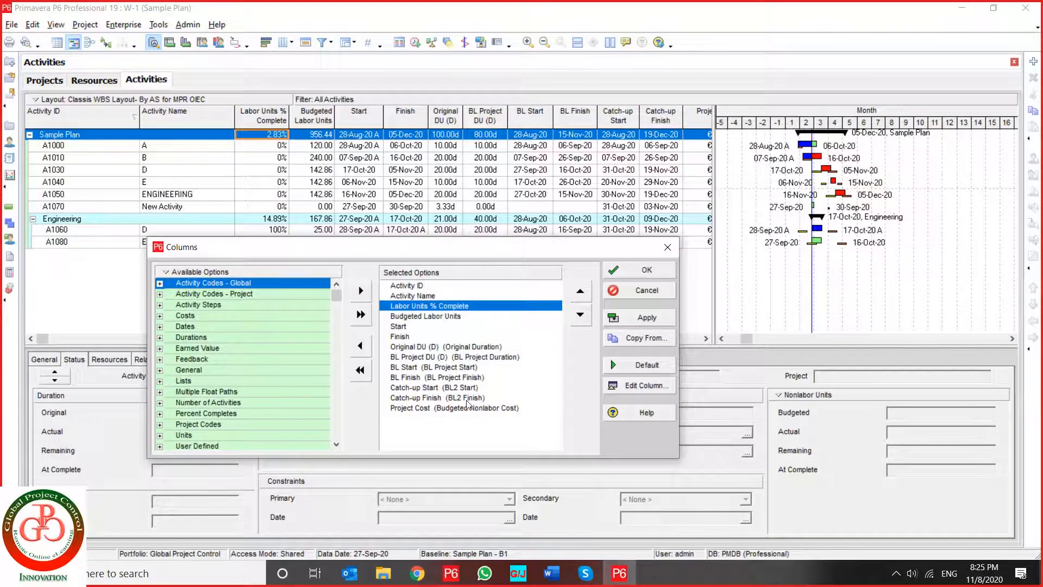
double_click(421, 306)
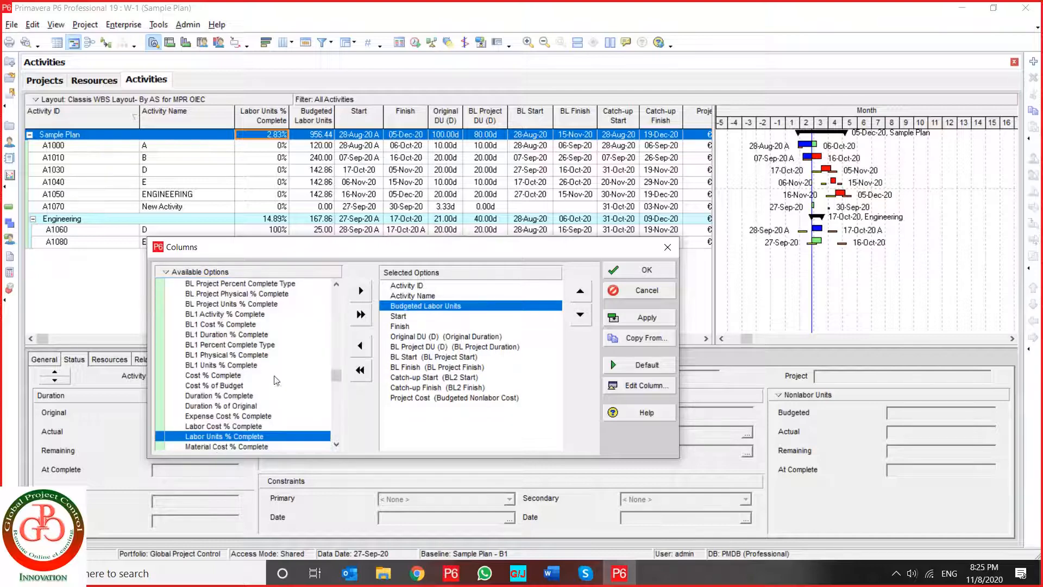
double_click(215, 437)
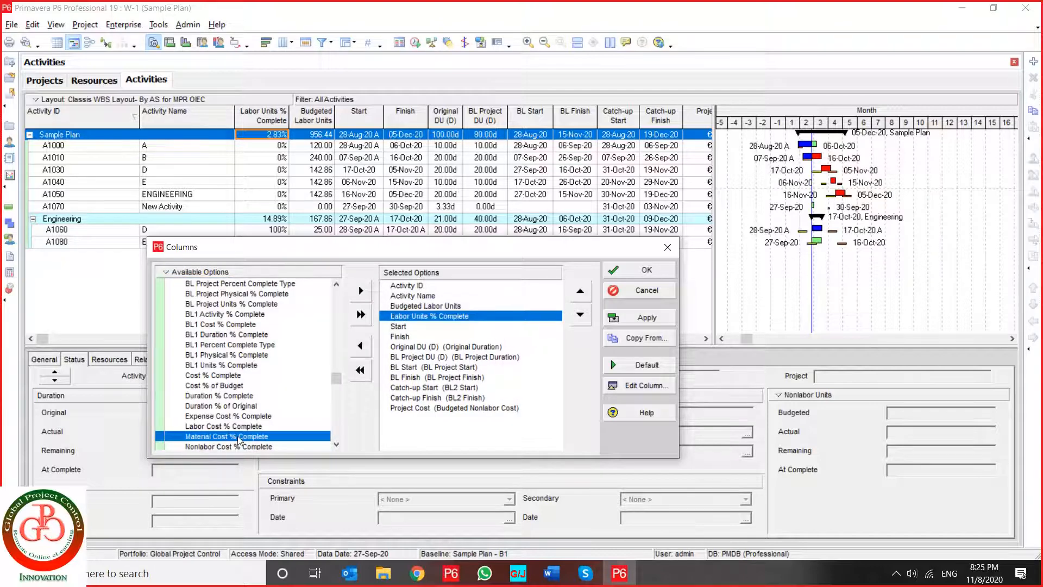
scroll(251, 447, down, 1)
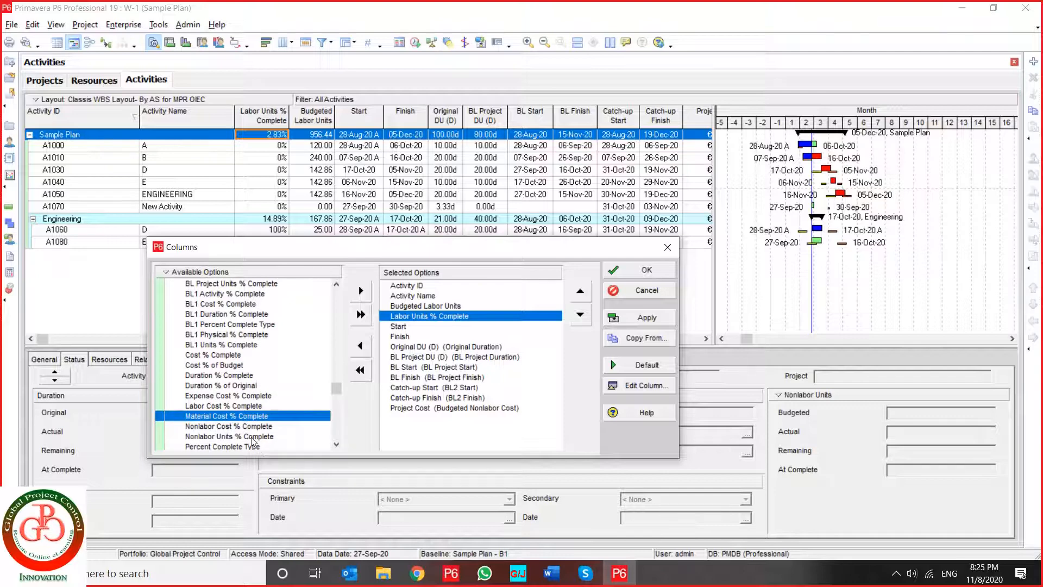
double_click(255, 438)
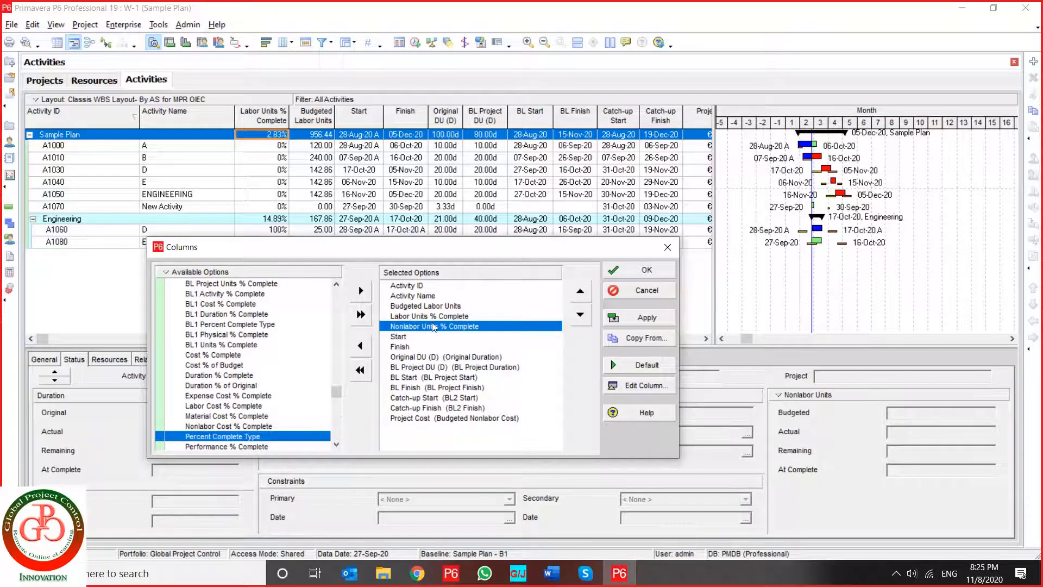
- Reinsert Budgeted Labor Units after Labor Units % Complete in the selected columns and add Budgeted Nonlabor Units below it
click(432, 306)
double_click(431, 306)
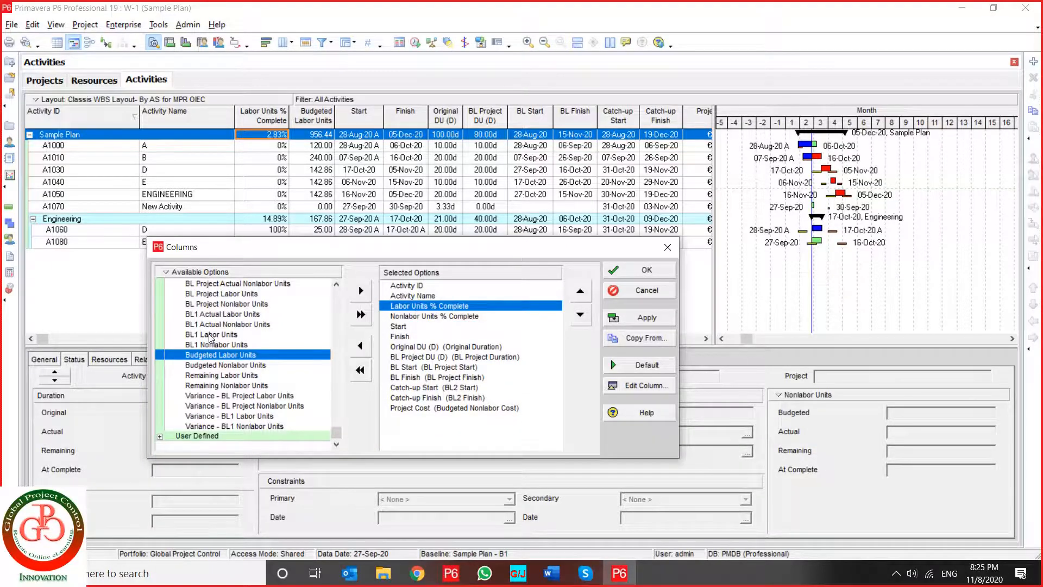
double_click(210, 356)
double_click(225, 365)
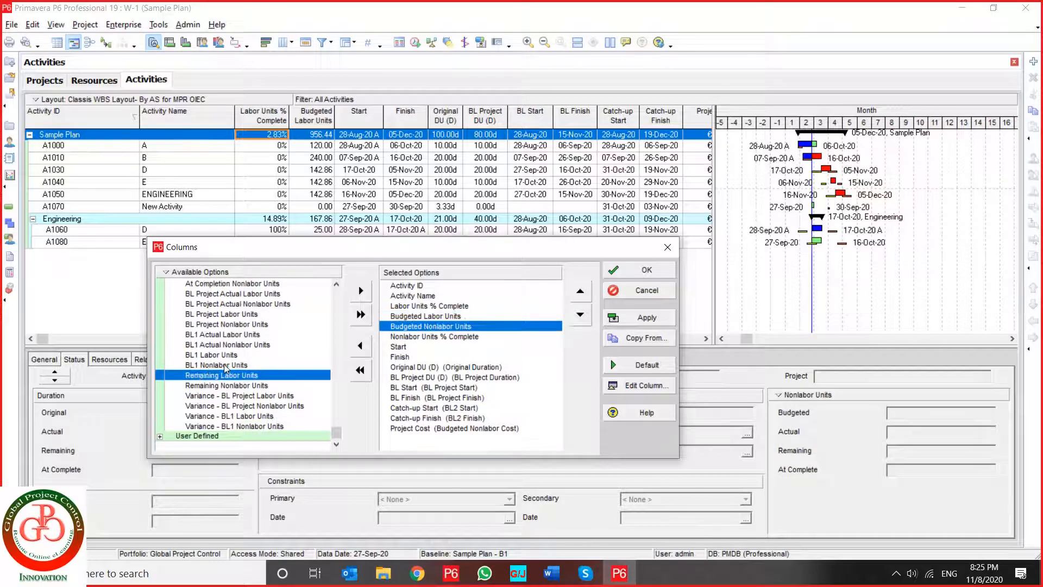
- Move Labor Units % Complete below Budgeted Labor Units and apply the new column selection to the activity table
click(431, 337)
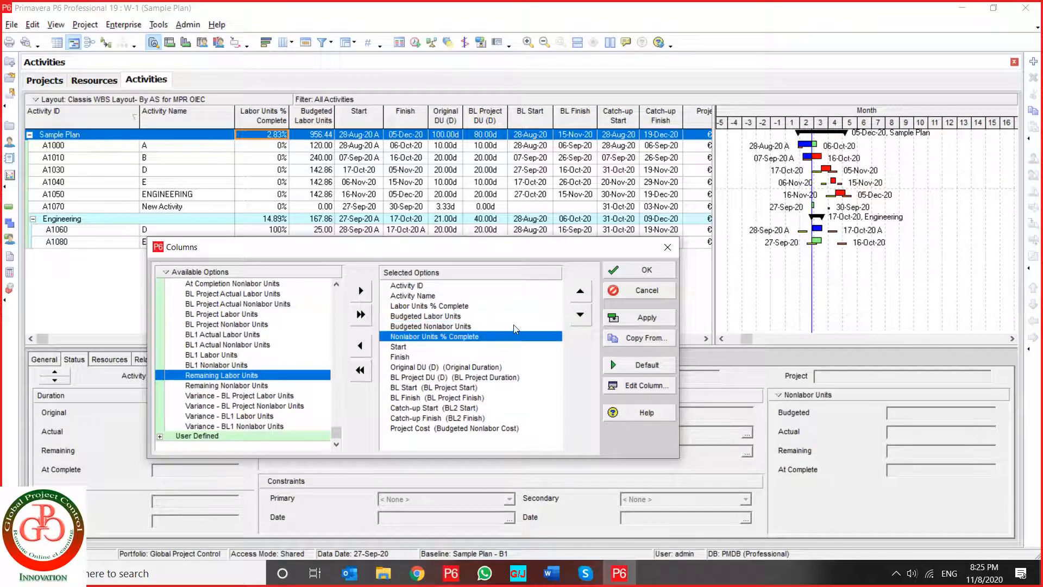
click(443, 307)
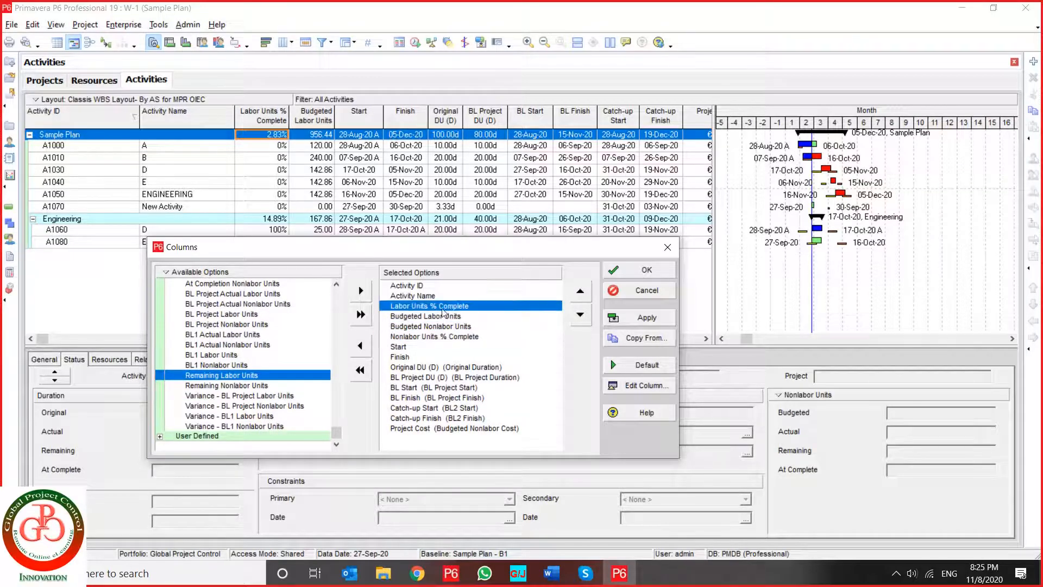
click(580, 315)
click(645, 317)
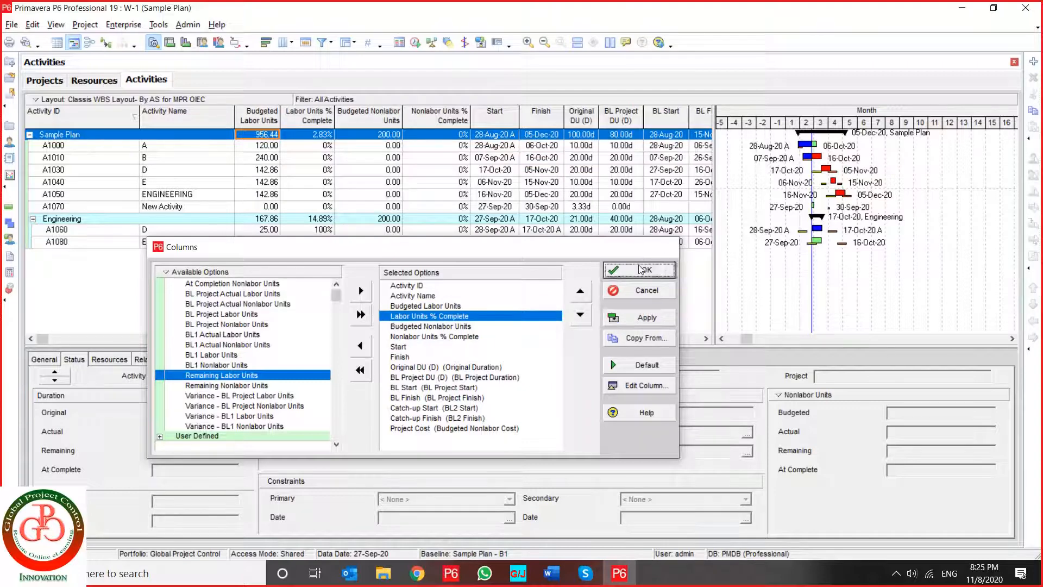
click(645, 270)
- Review activity A1000's duration and % complete types in its General details and its started date in Status
click(362, 219)
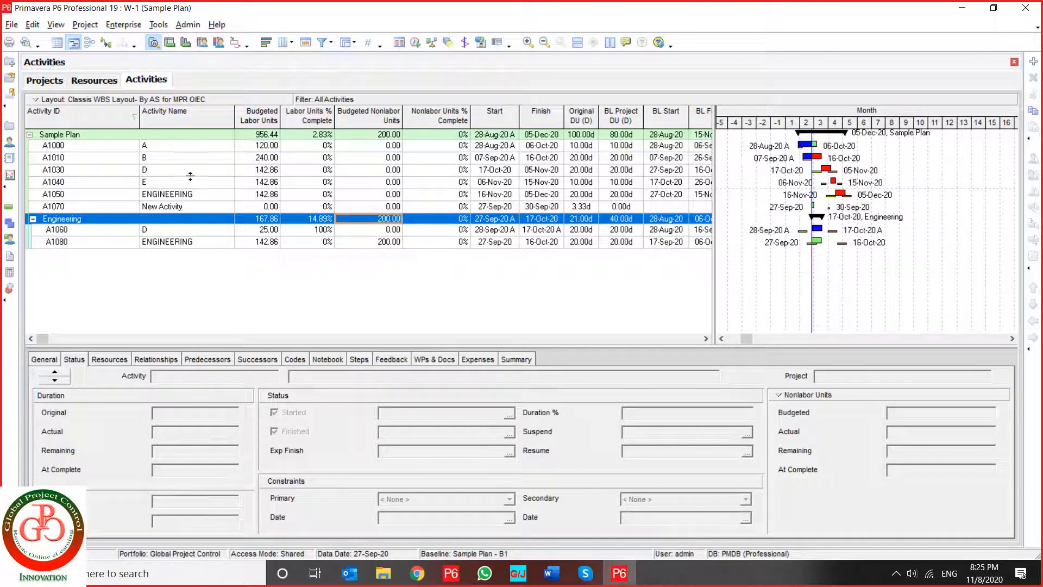
click(176, 150)
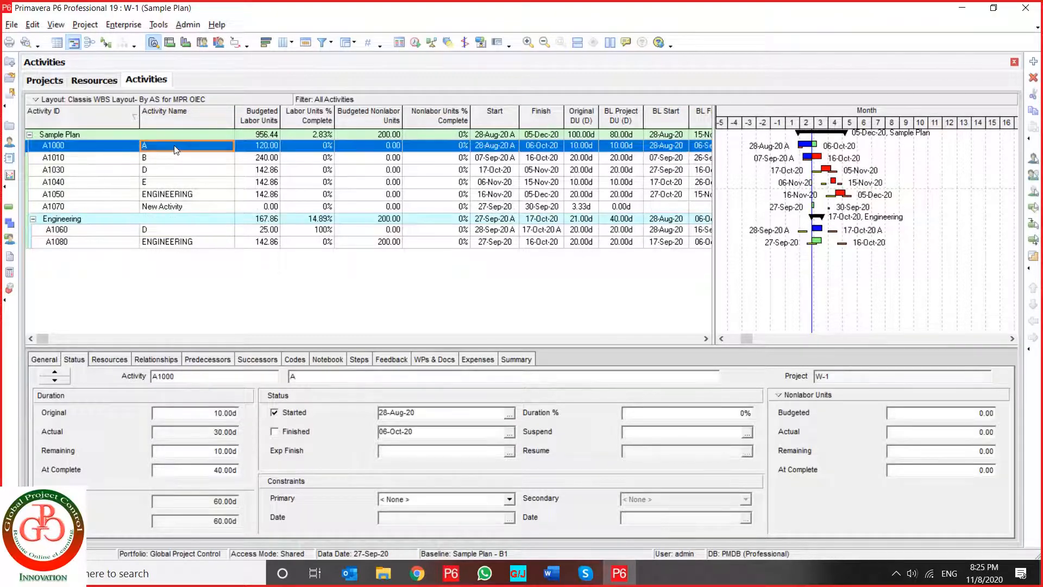
click(44, 359)
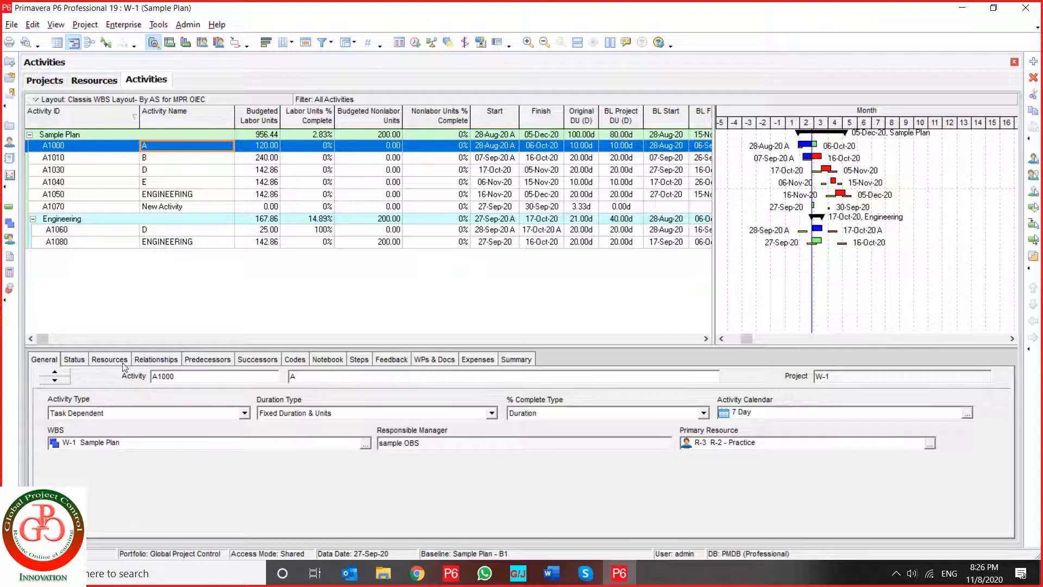
click(80, 359)
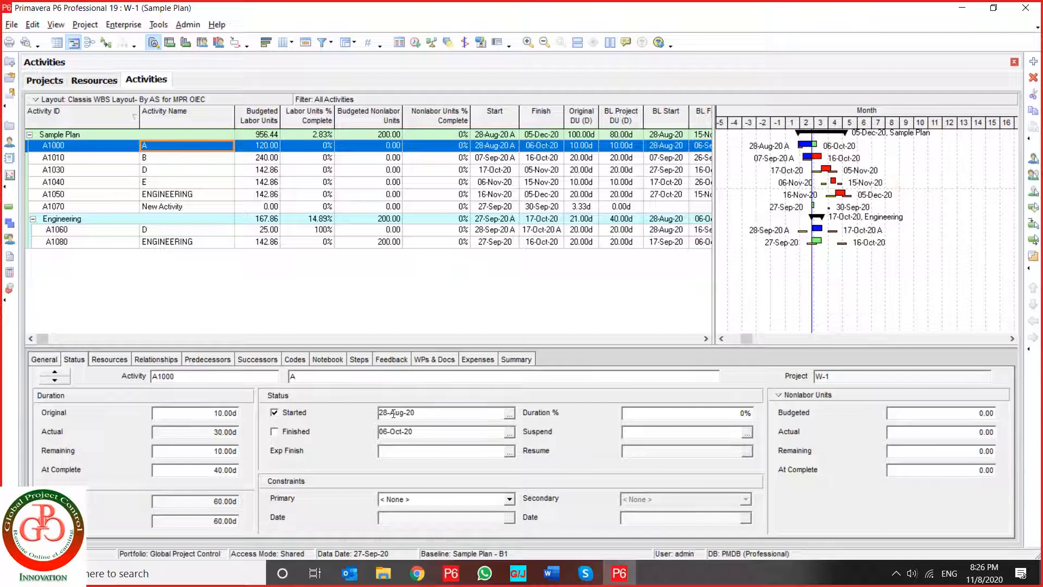
drag(416, 411, 370, 412)
- Schedule the project with the current data date of 27-Sep-20 and select activity A1060 in the Gantt chart
click(415, 42)
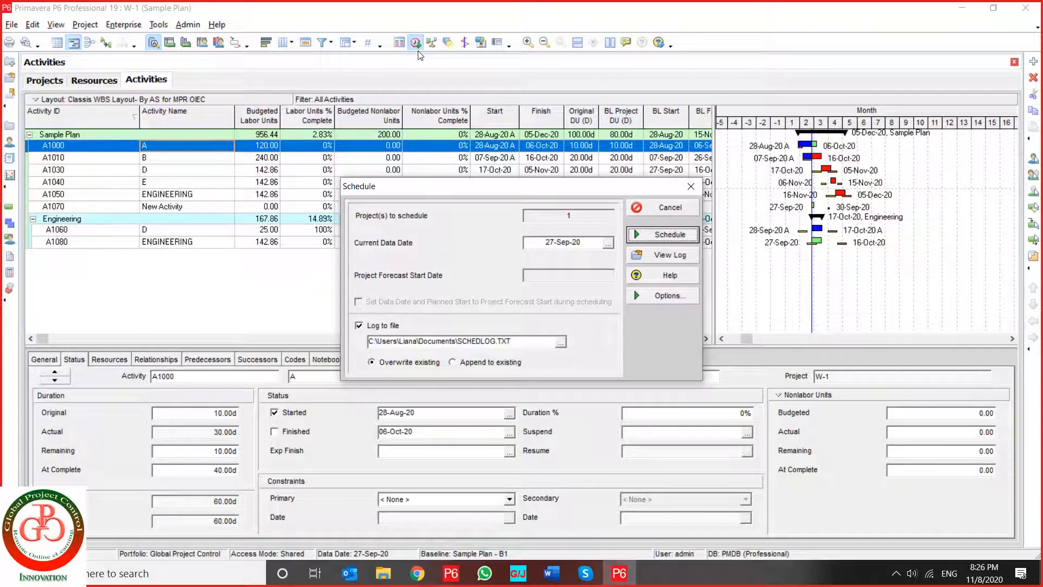
key(Return)
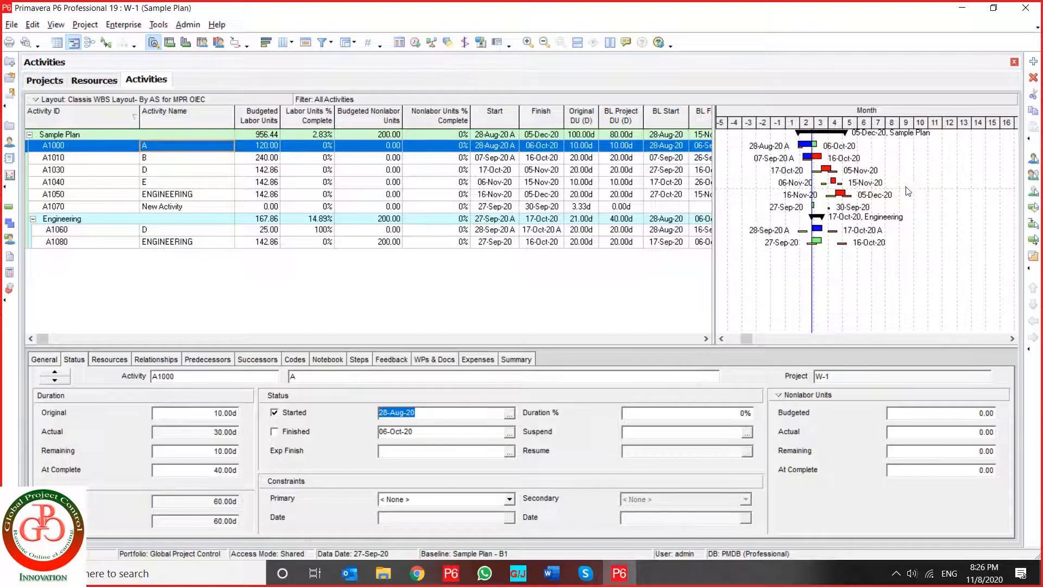
click(817, 232)
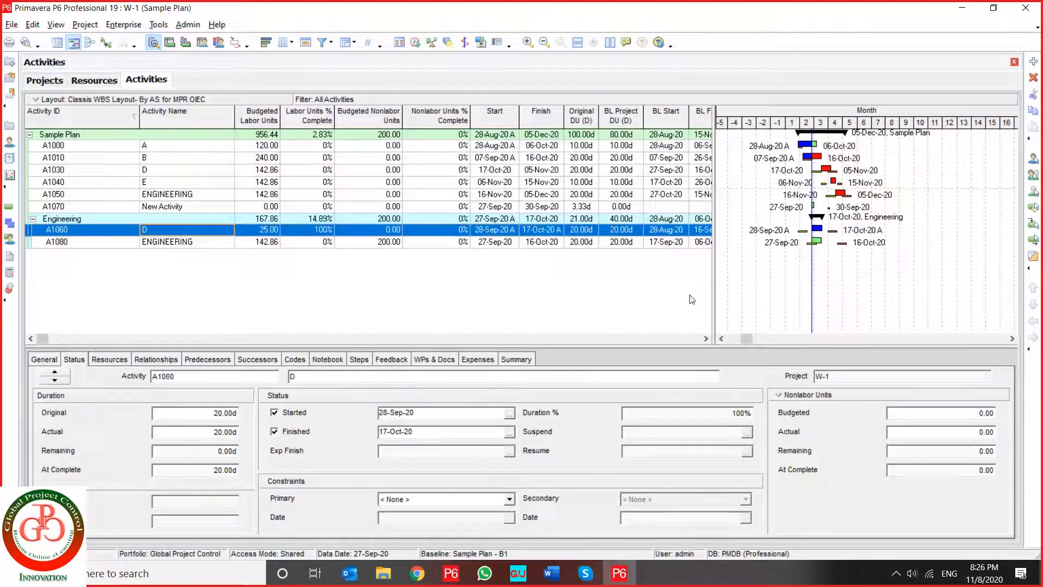
- Copy activity A1060's finish date and schedule the project with 17-Oct-20 as the current data date
drag(415, 431, 363, 429)
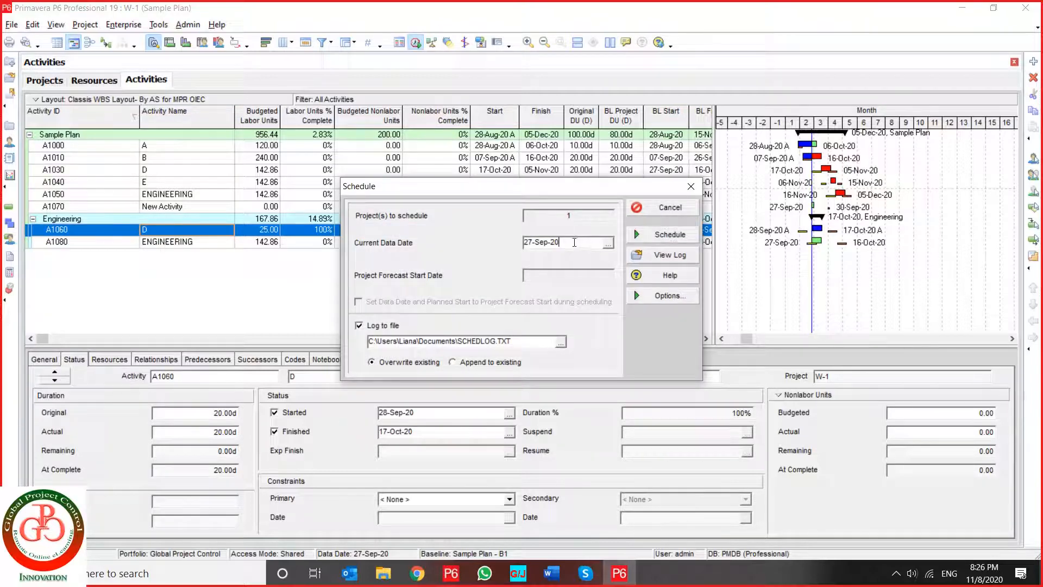
text(17-Oct-20)
click(660, 237)
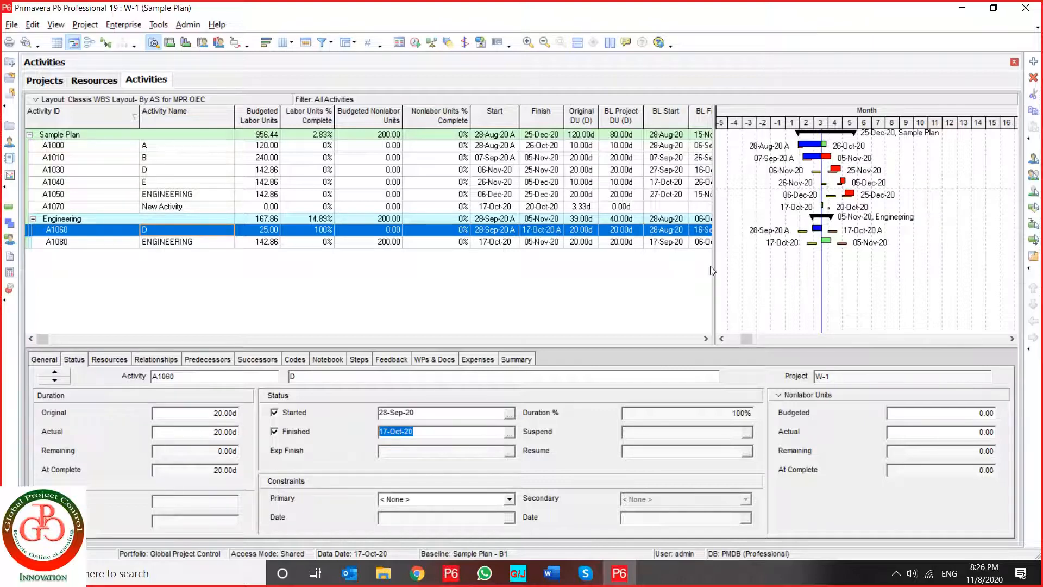
- For activity A1000, display Labor Units in the status details and set Duration % to 50
click(536, 145)
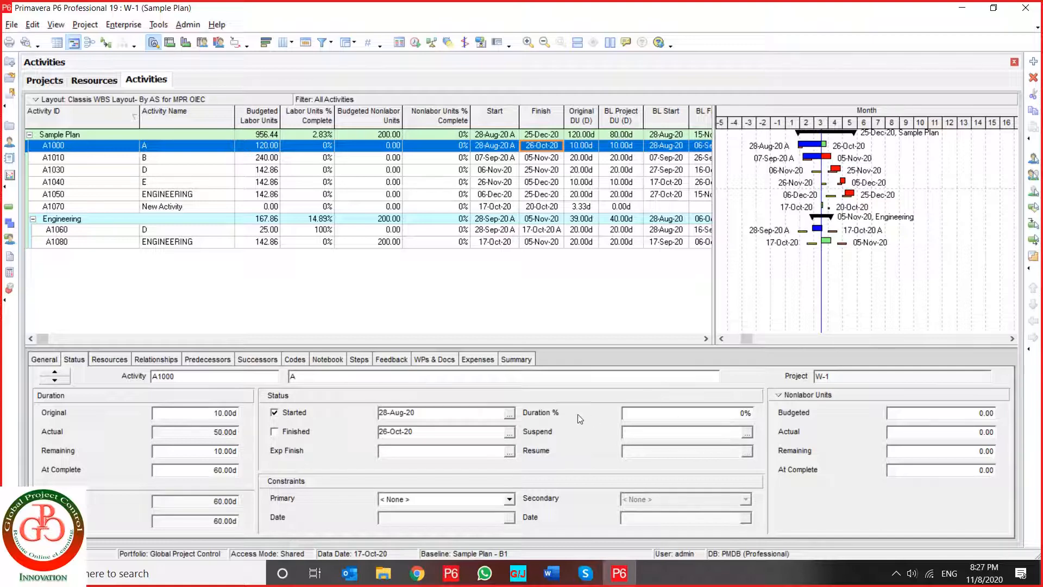
click(775, 399)
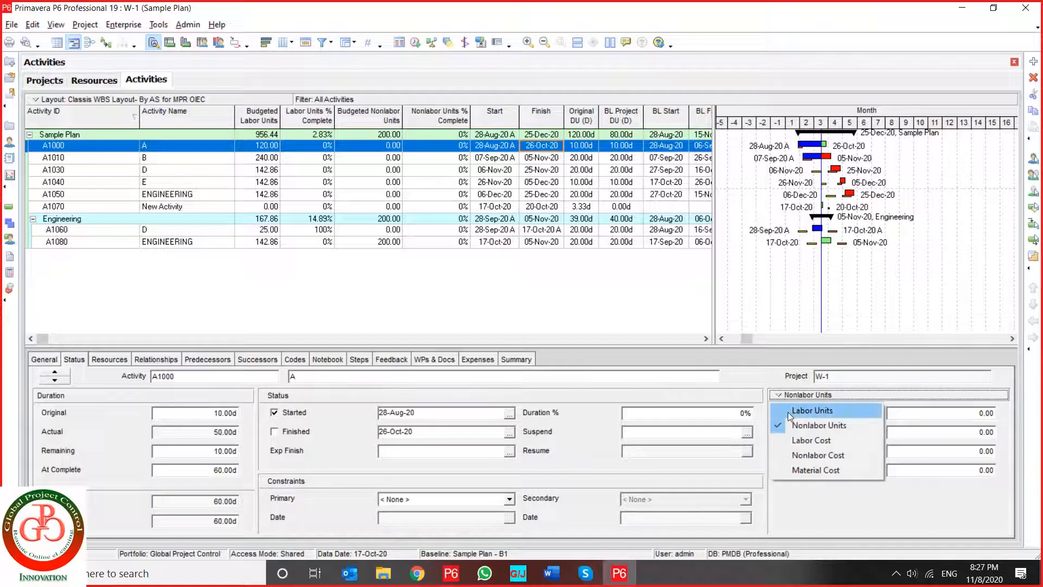
click(788, 411)
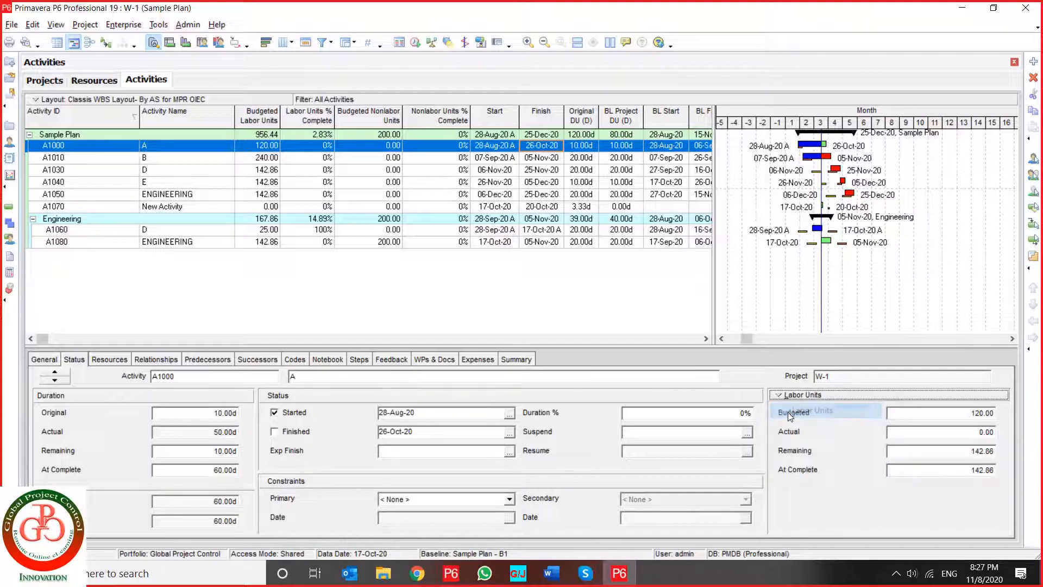
double_click(648, 413)
text(1)
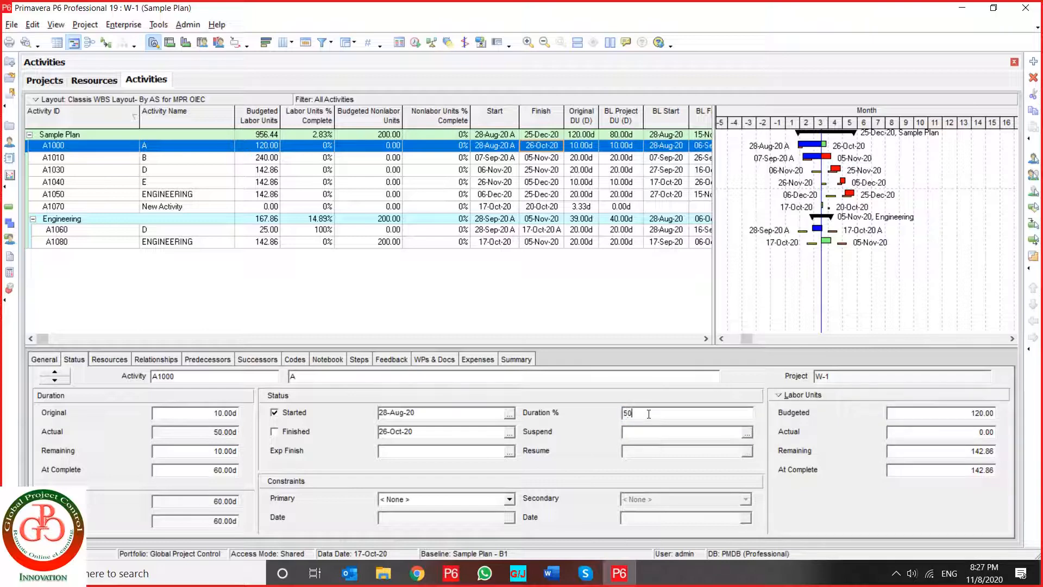
key(Return)
- Check activity A1000's duration and % complete types in its general details, and raise its Duration % to 60
click(43, 360)
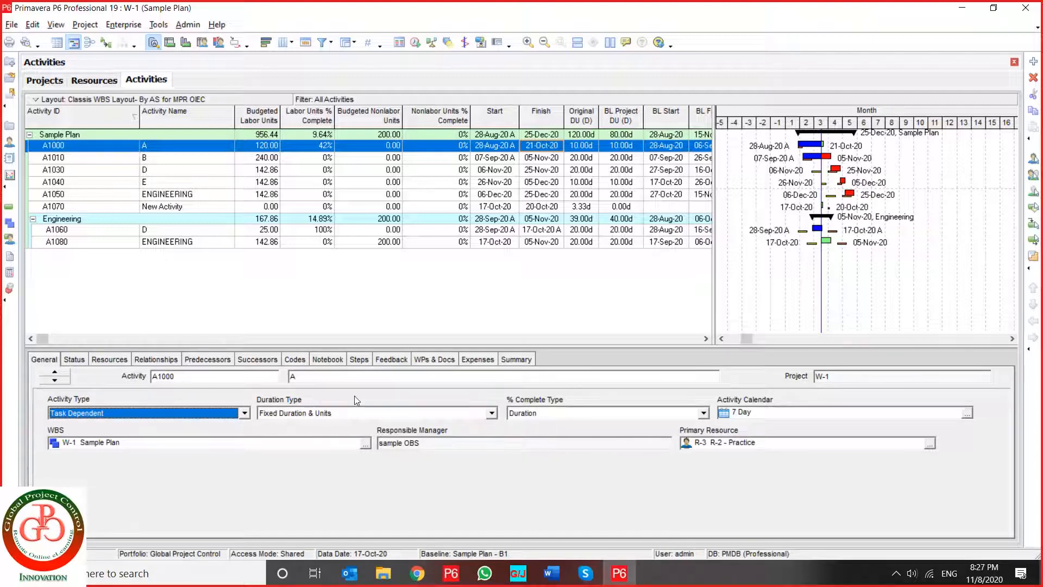
click(77, 362)
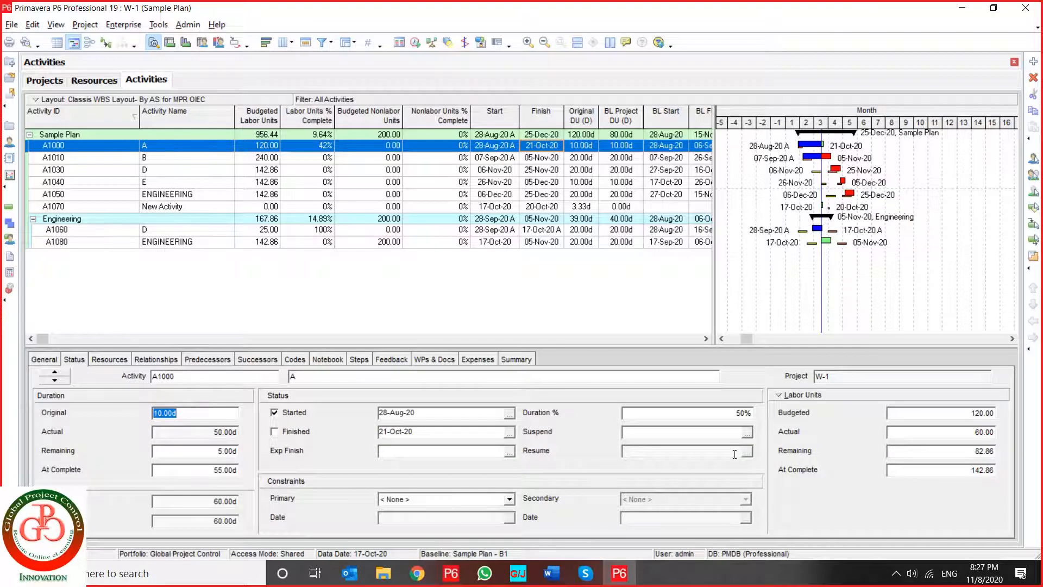
click(703, 412)
double_click(703, 412)
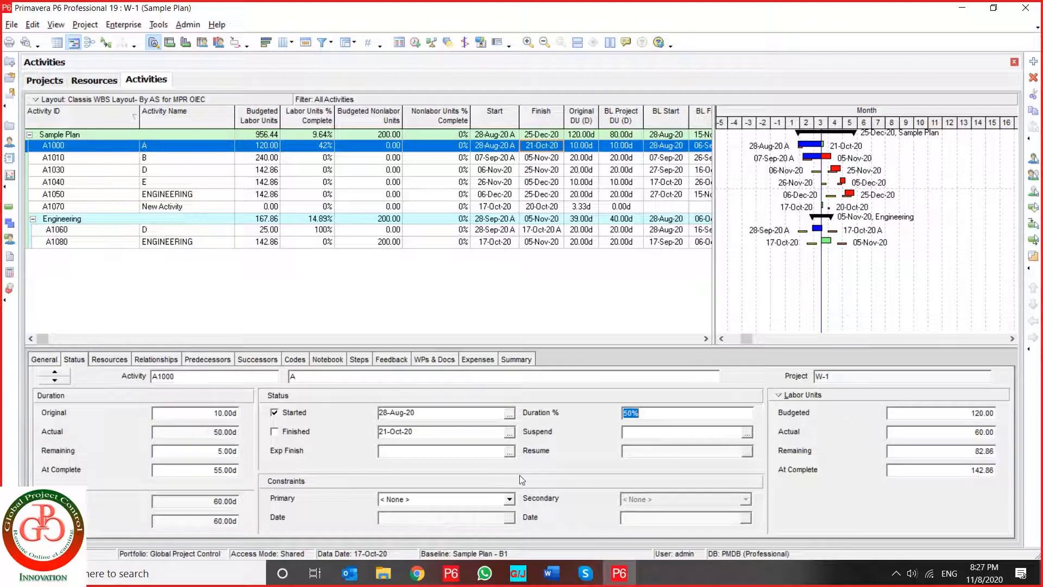
click(658, 418)
double_click(658, 418)
text(60)
key(Return)
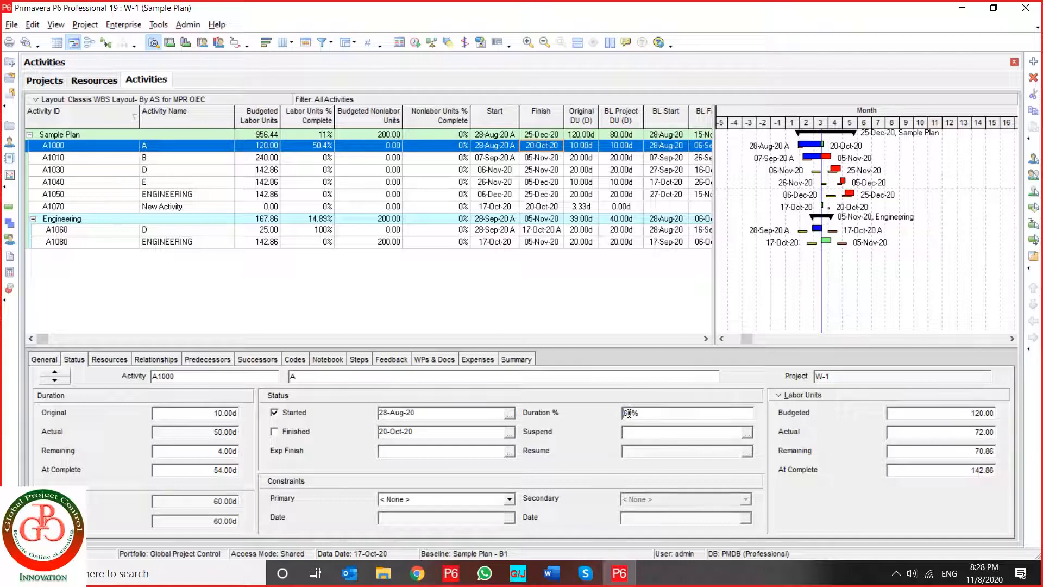
- Reset activity A1000's Duration % to 0 and set its At Complete labor units to 120
double_click(628, 413)
text(0)
key(Return)
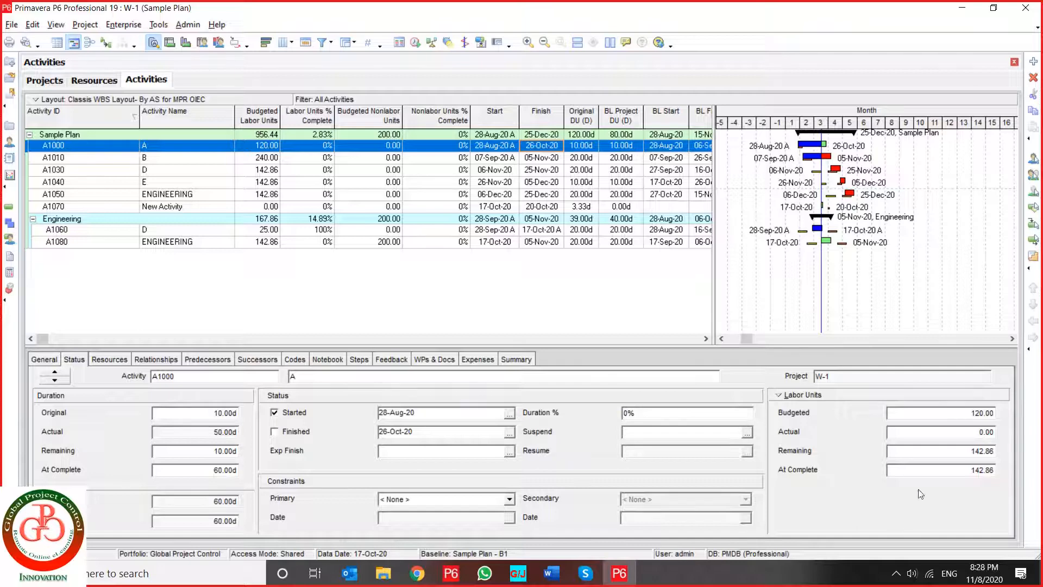
click(924, 471)
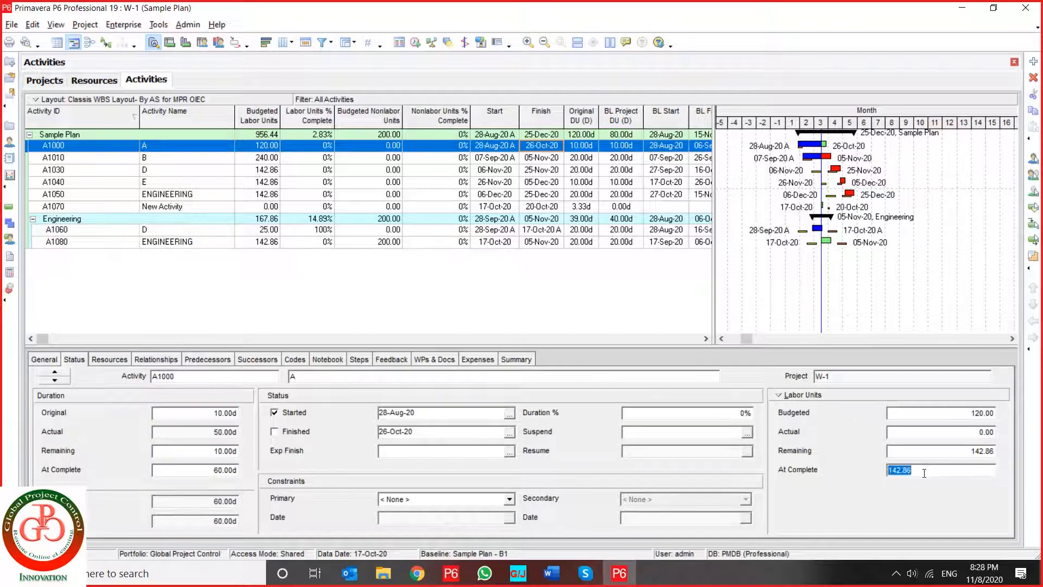
text(120)
key(Return)
- Set activity A1000's Duration % to 60 with the corrected At Complete labor units
click(717, 414)
text(60)
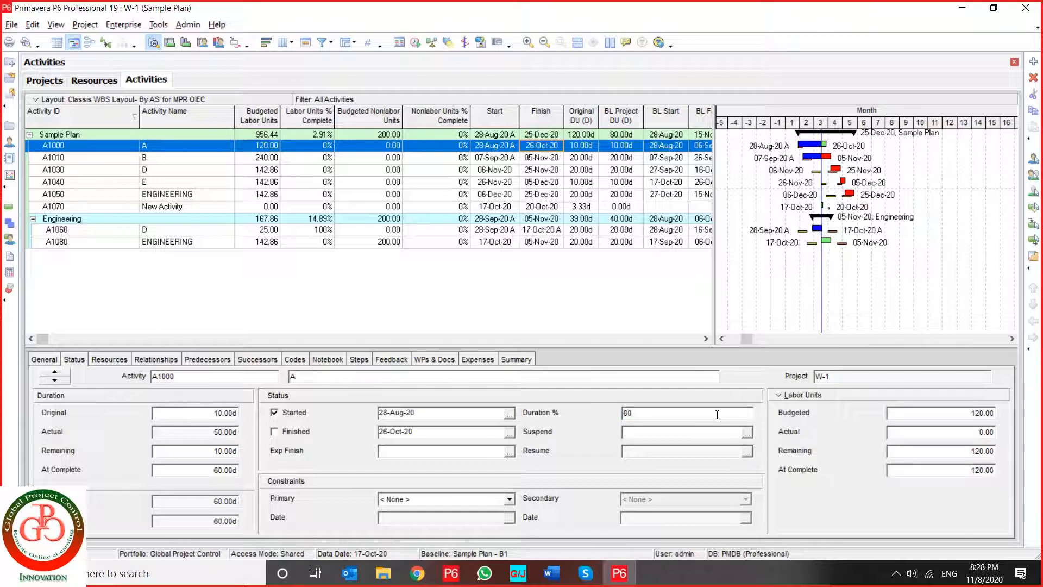
key(Return)
- Review activity A1000's remaining duration, its duration type and the available % complete types
double_click(198, 450)
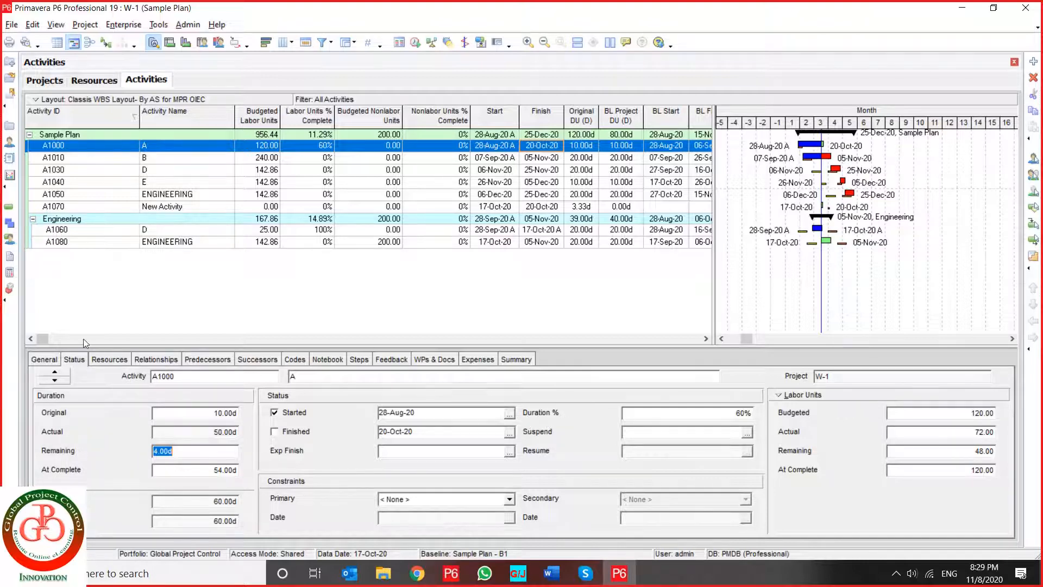
click(54, 359)
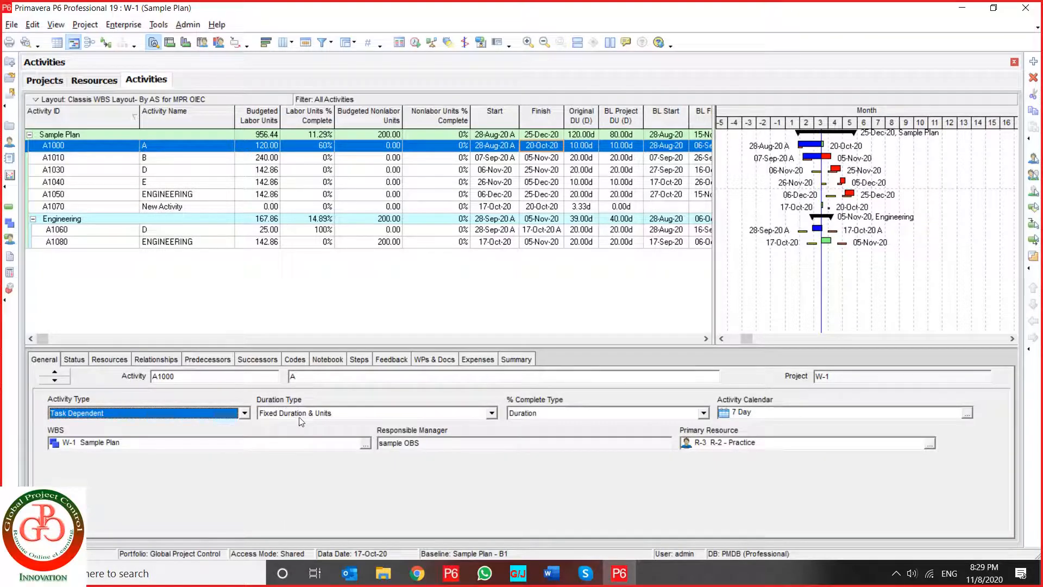
click(554, 416)
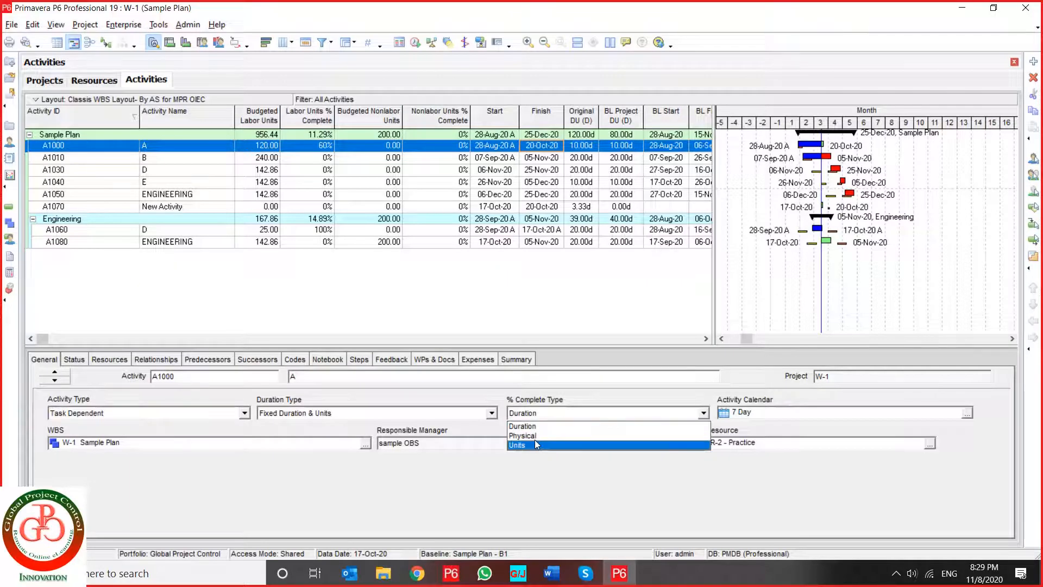
key(Escape)
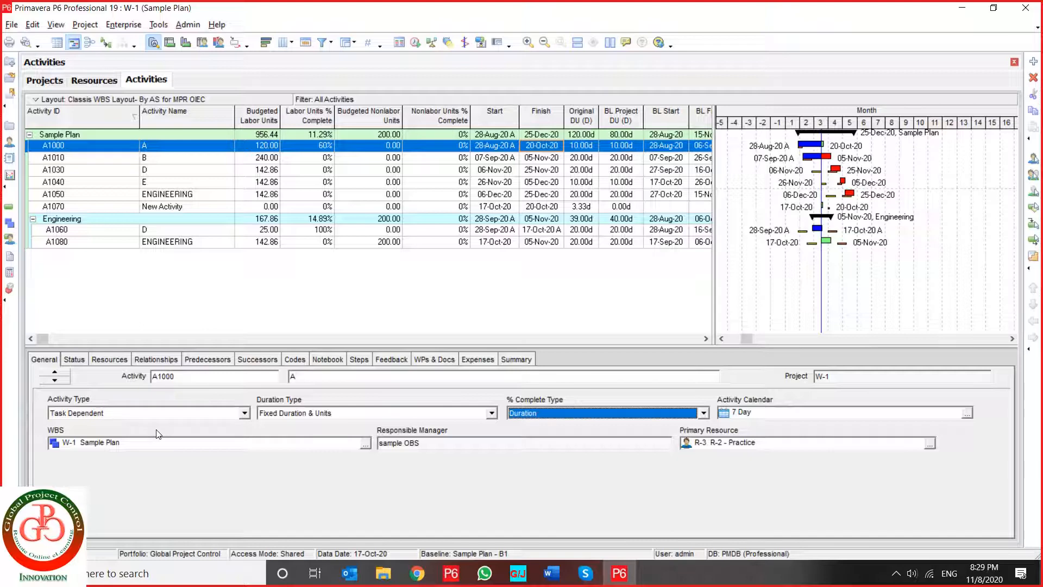
click(74, 359)
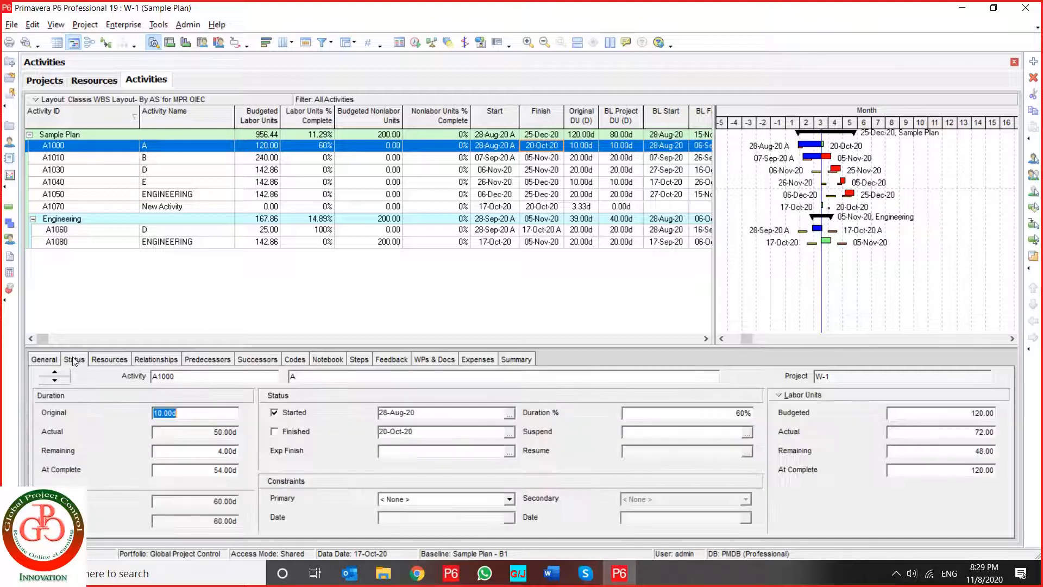
- Reset activity A1000's Duration % to 0 and bring it up to 100
click(662, 414)
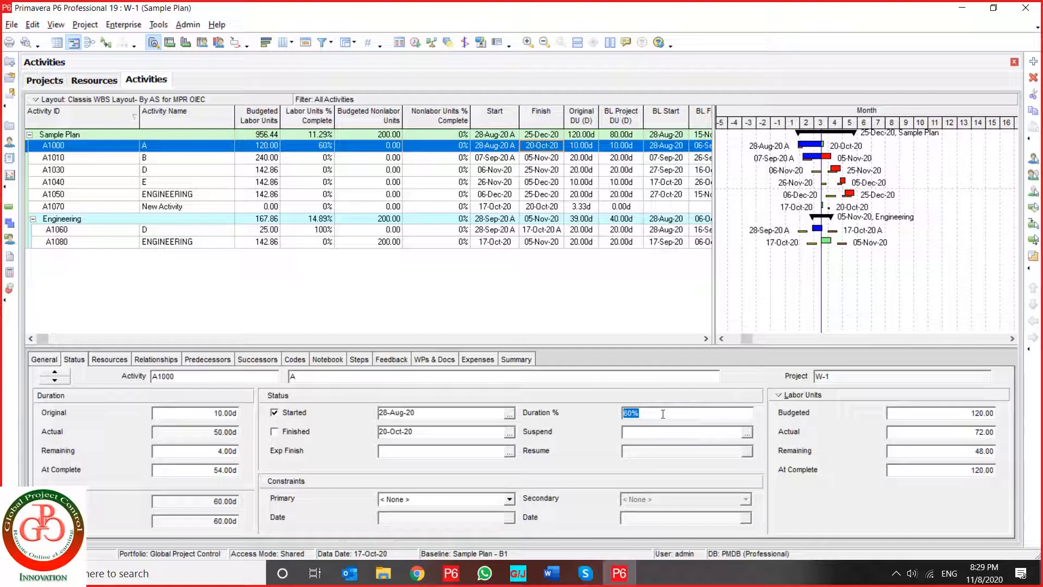
text(0)
key(Return)
text(1)
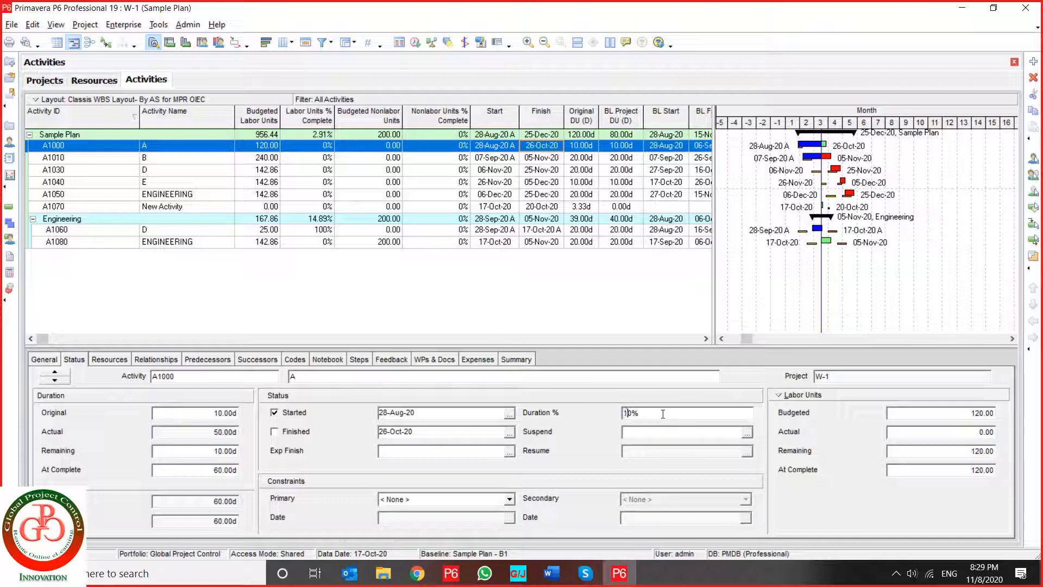
text(0)
key(Return)
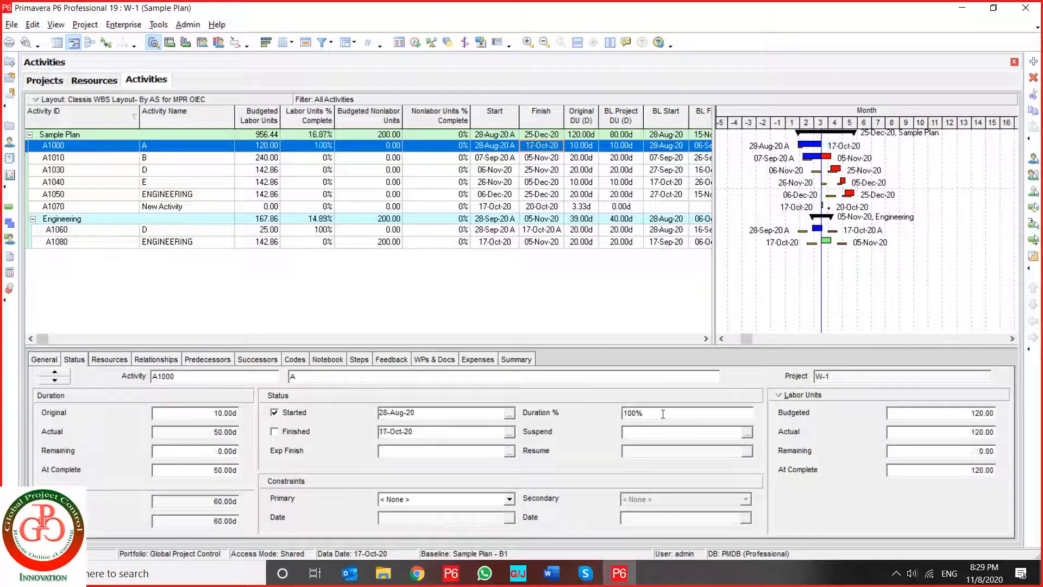
- Set activity A1000's finish date to 20-Oct-20 and mark the activity as finished
click(509, 433)
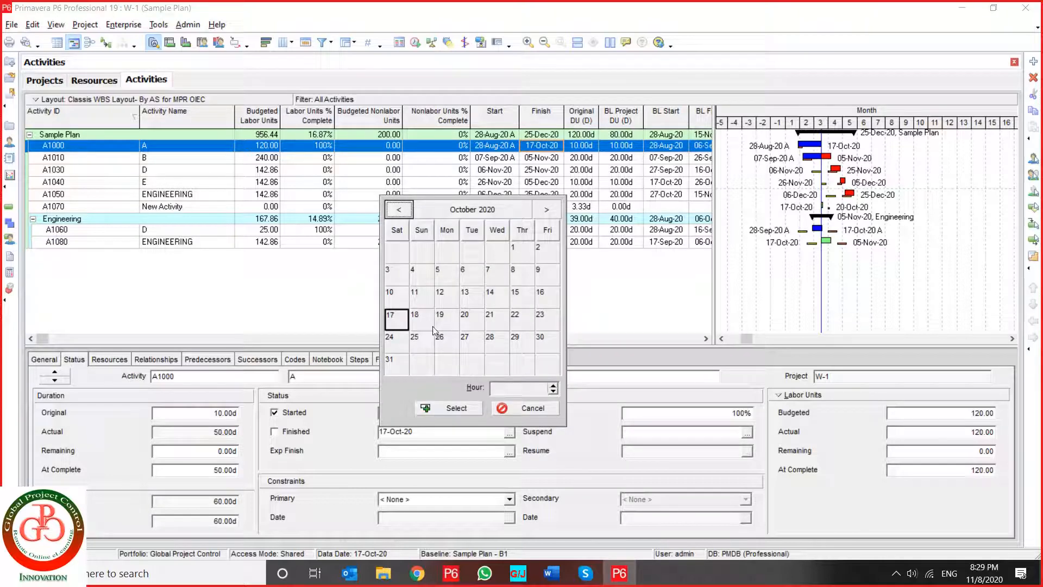
click(467, 325)
click(435, 409)
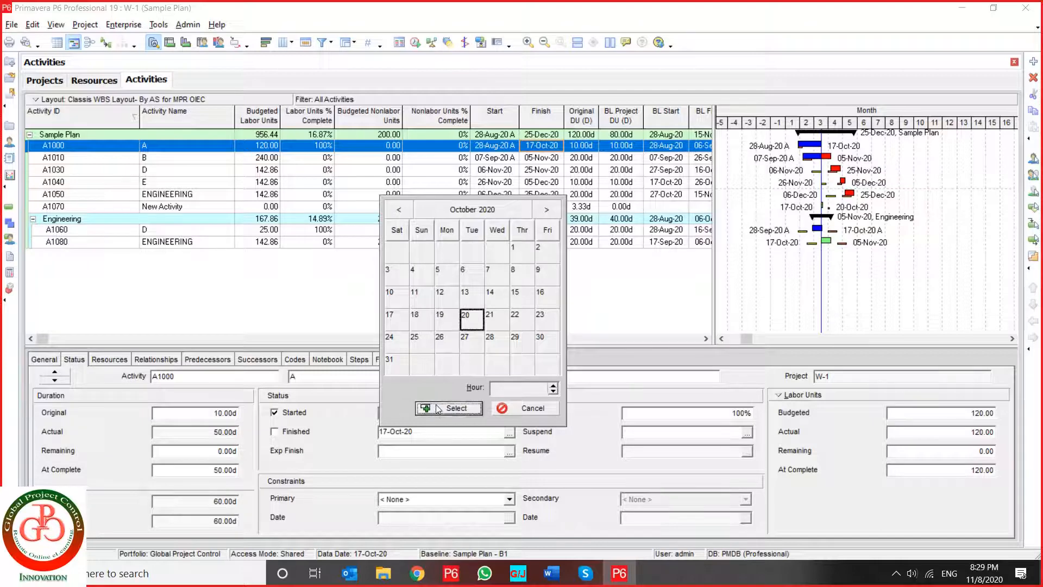
click(283, 435)
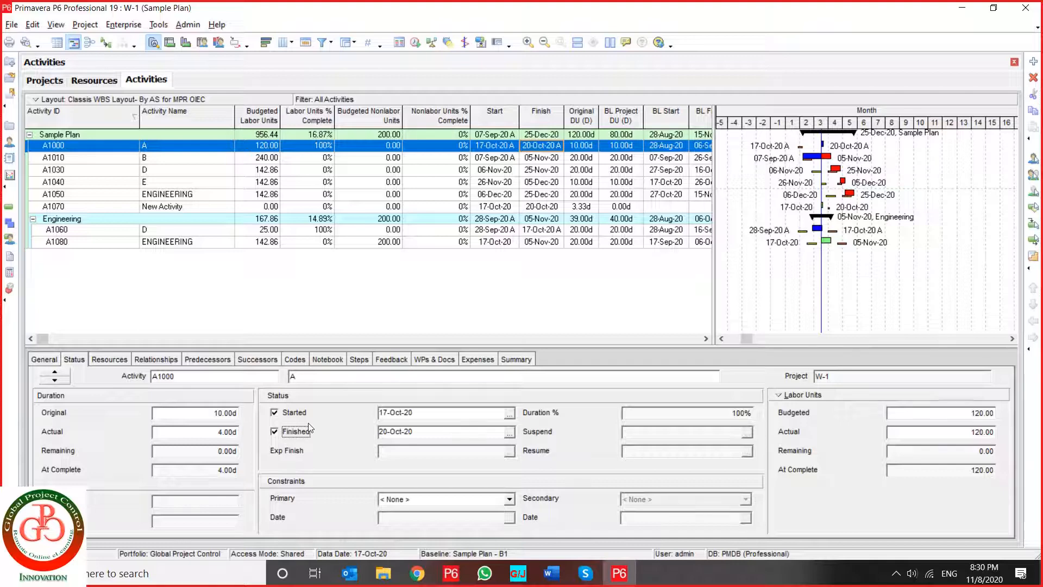
- Change activity A1010's % complete type to Physical and set its Physical % to 70
click(245, 163)
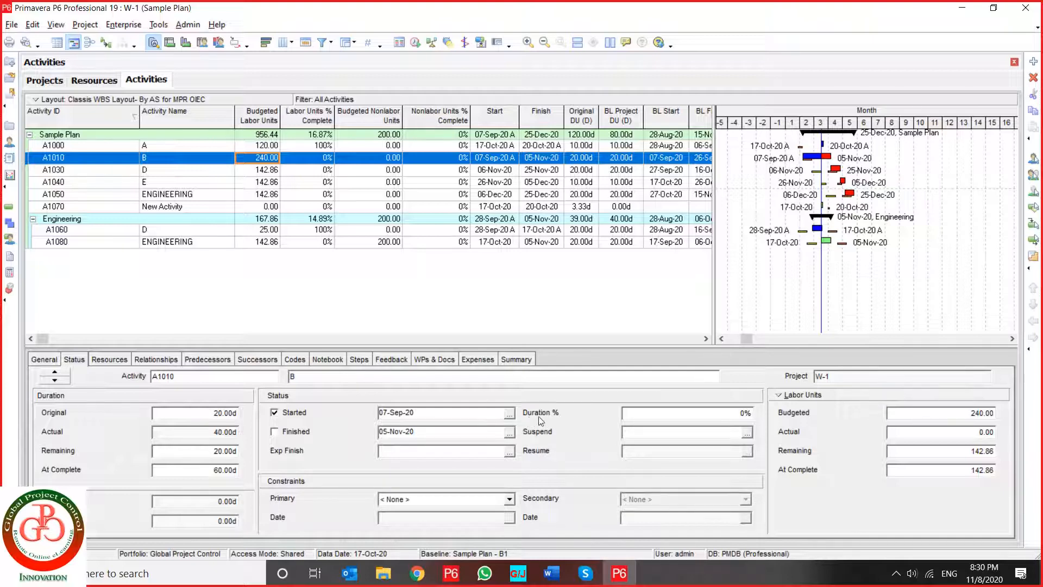
click(45, 362)
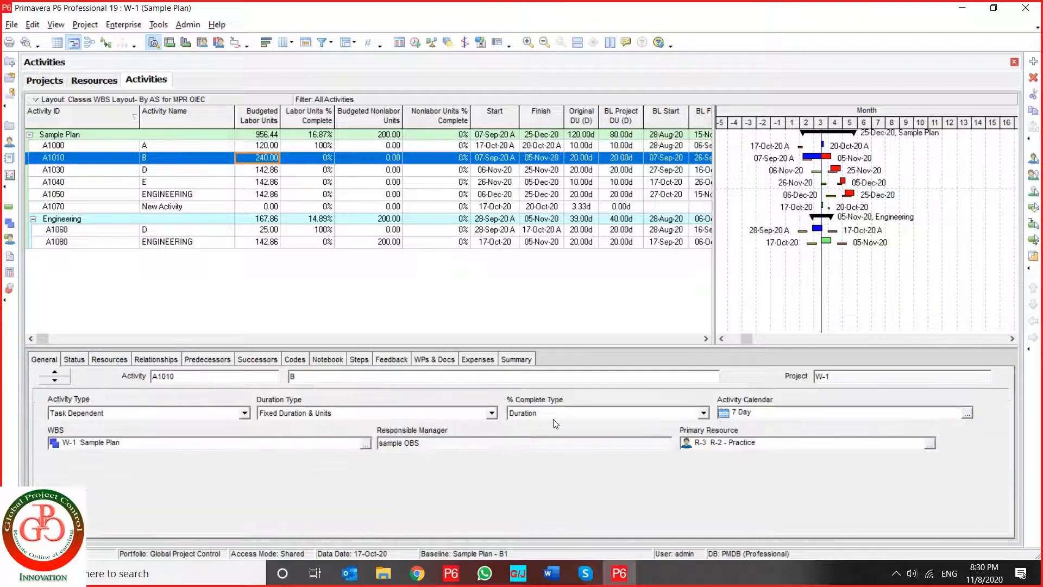
click(577, 418)
click(573, 436)
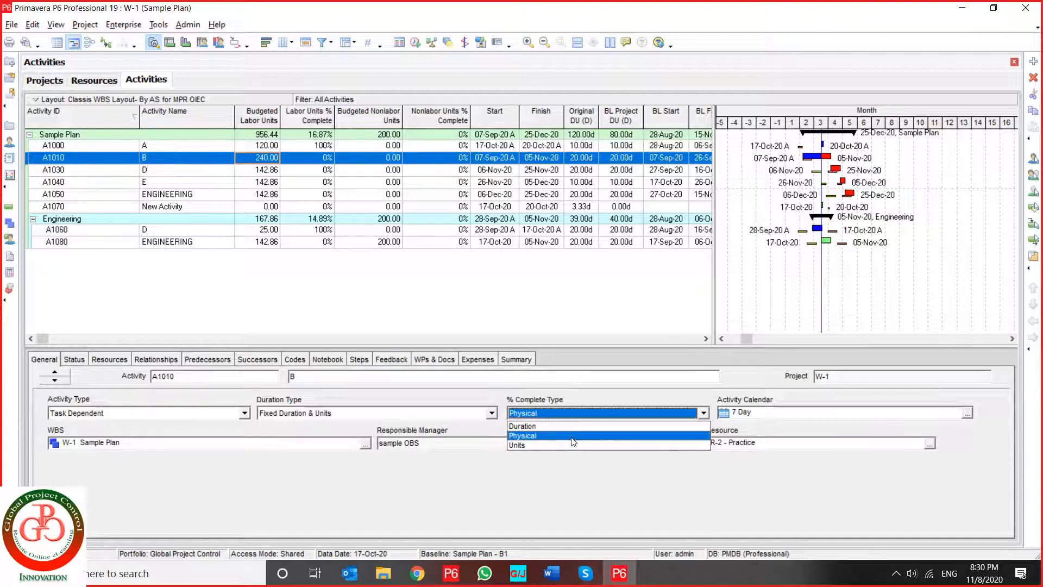
click(76, 359)
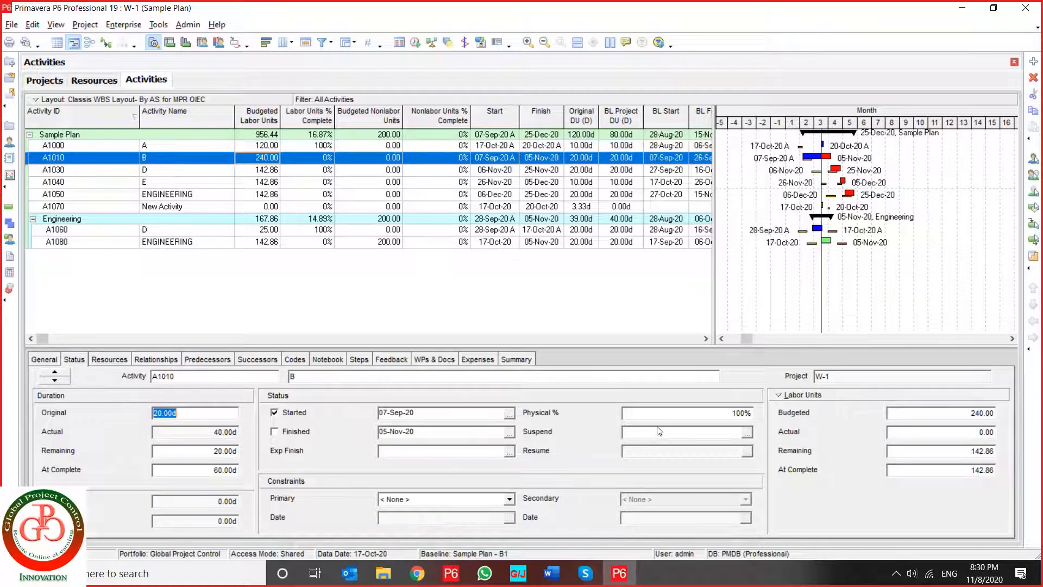
click(683, 412)
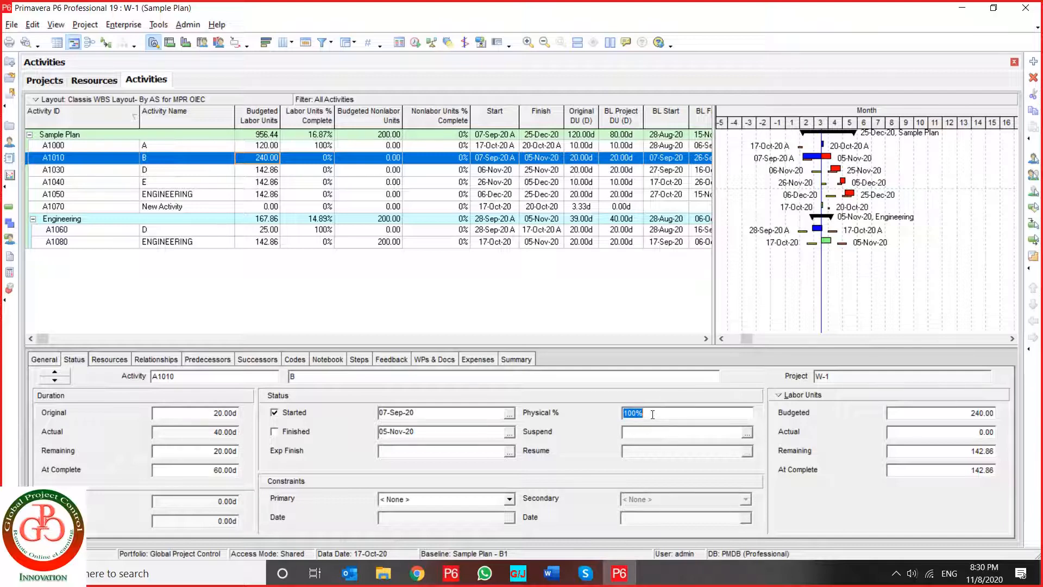
text(70%)
- Set activity A1010's At Complete labor units to 240 and its actual labor units to 50
click(908, 435)
click(910, 470)
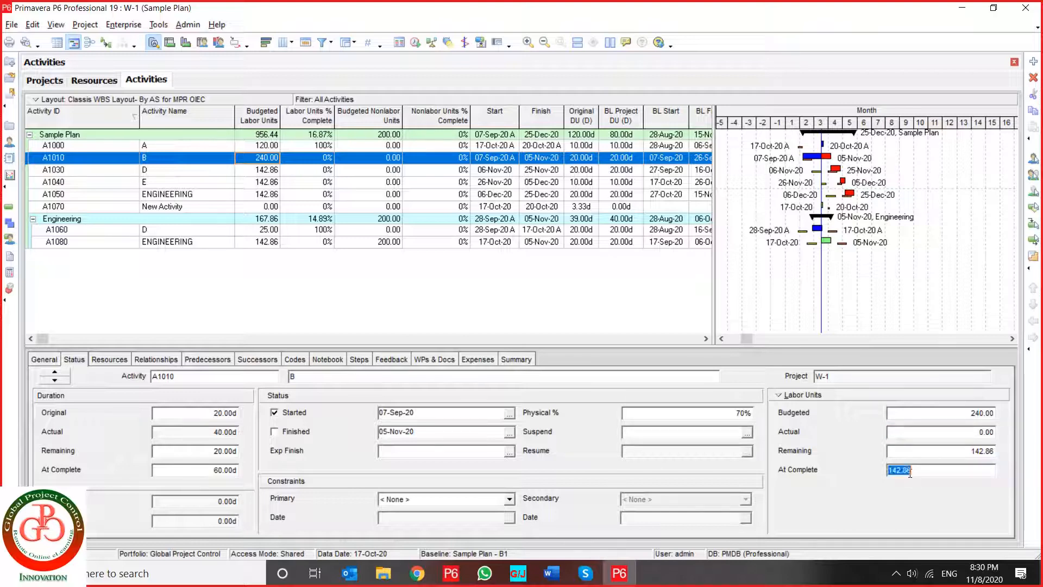
text(240)
key(Return)
click(912, 433)
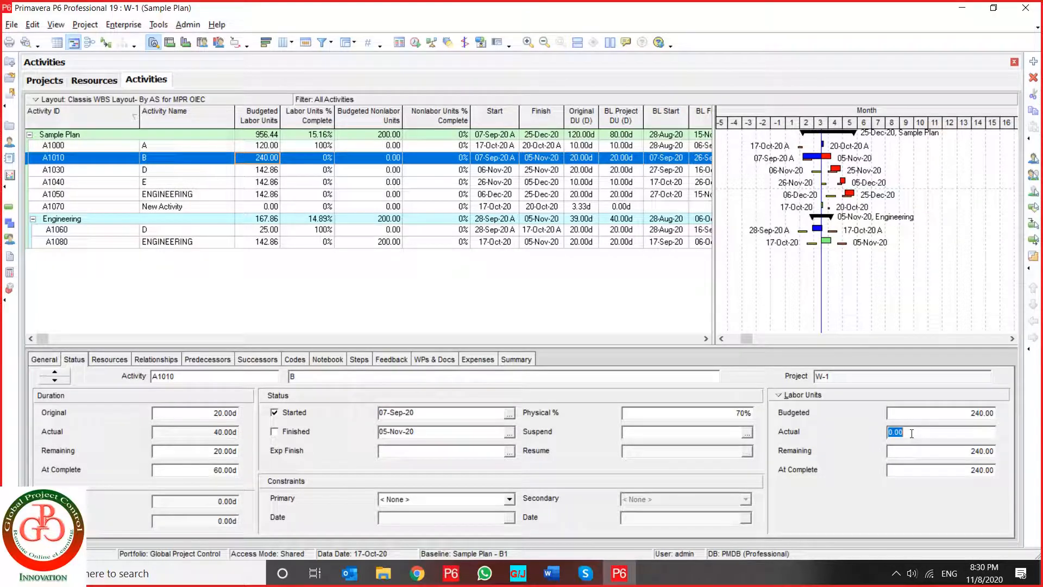
text(50)
key(Return)
- Try a shorter remaining duration for activity A1010 and view the available duration types in its general details
click(172, 454)
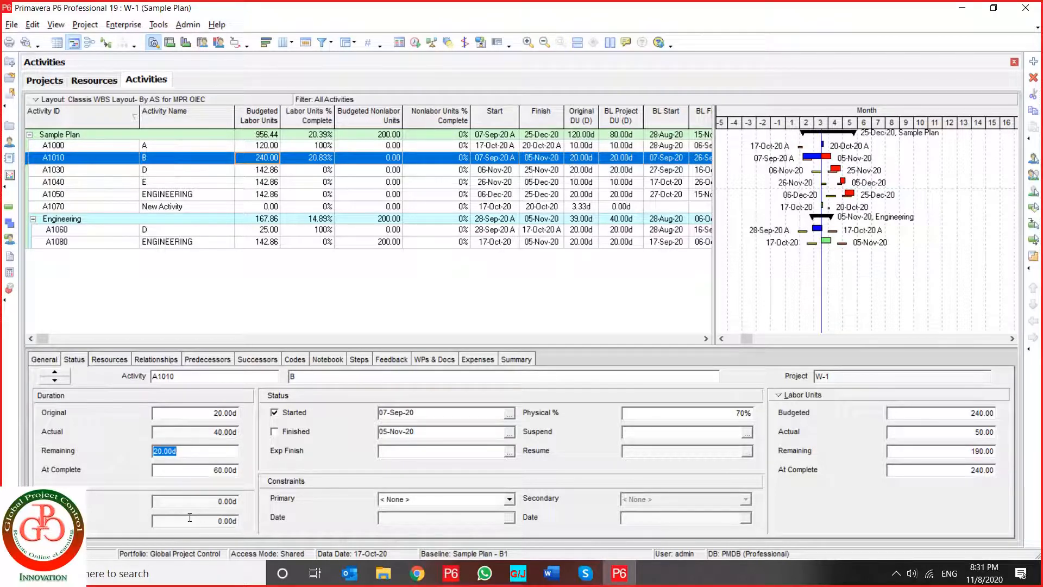
text(1)
text(5)
click(43, 359)
click(315, 416)
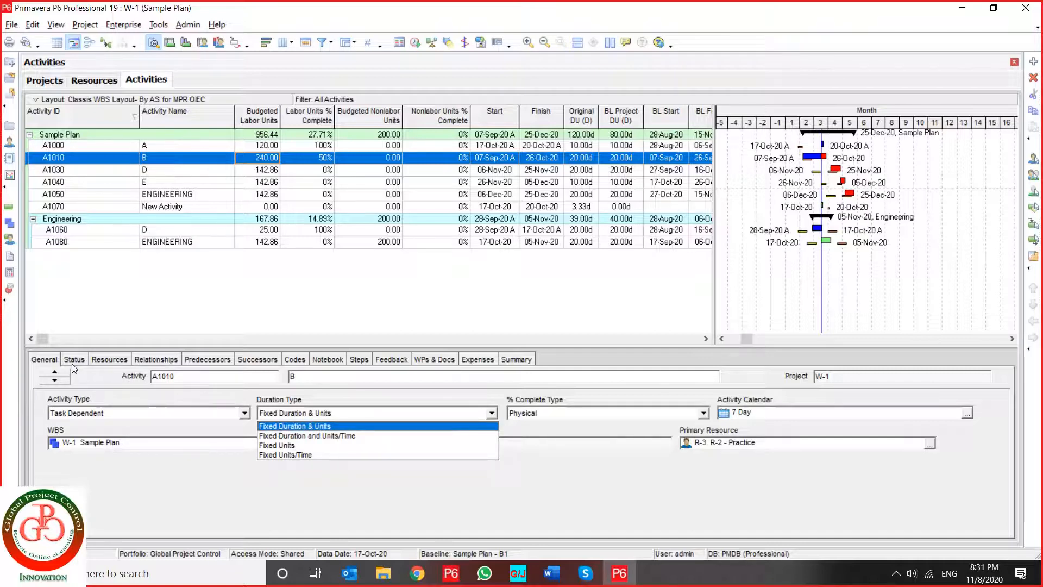
- Add a new activity to the Sample Plan WBS directly below activity A1070
click(90, 210)
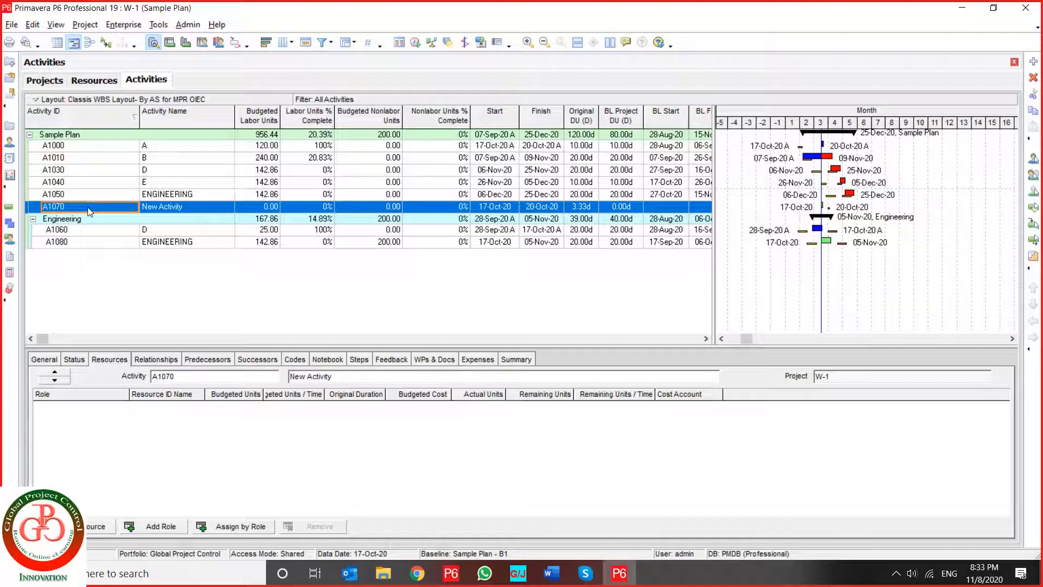
click(1032, 64)
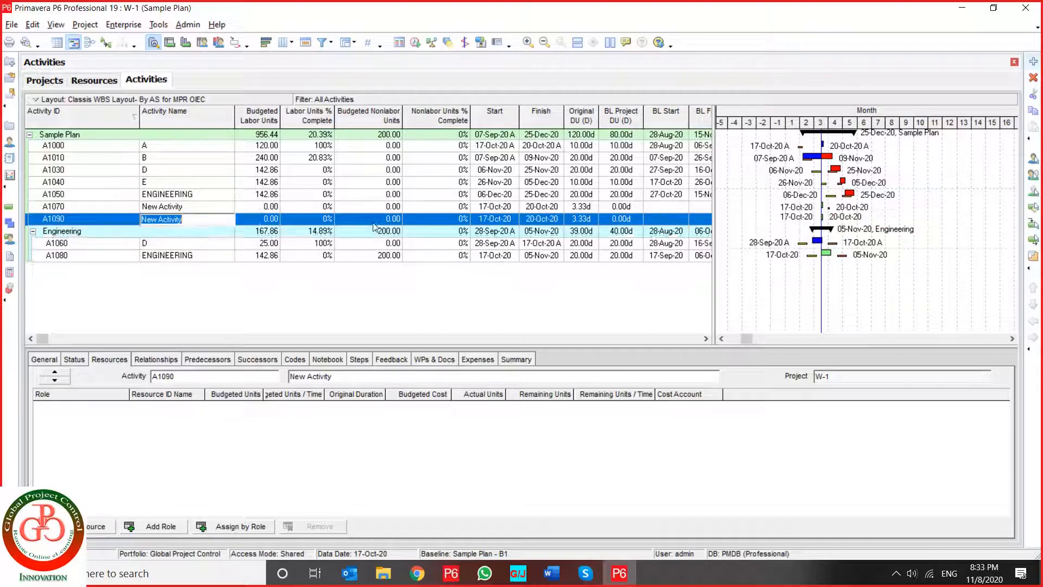
- Add two more new activities to the Sample Plan WBS directly below activity A1090
click(128, 222)
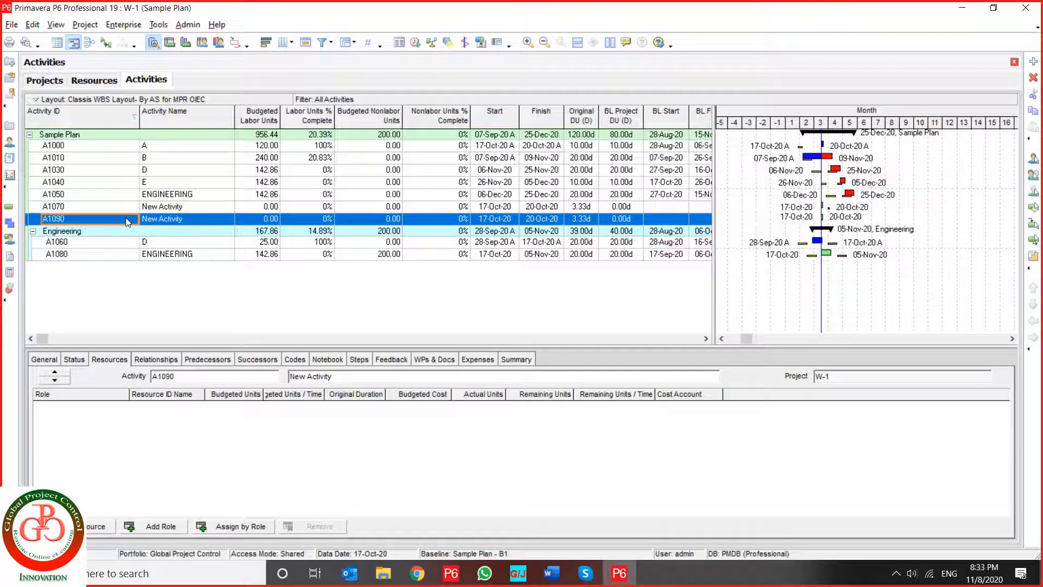
key(Insert)
key(Return)
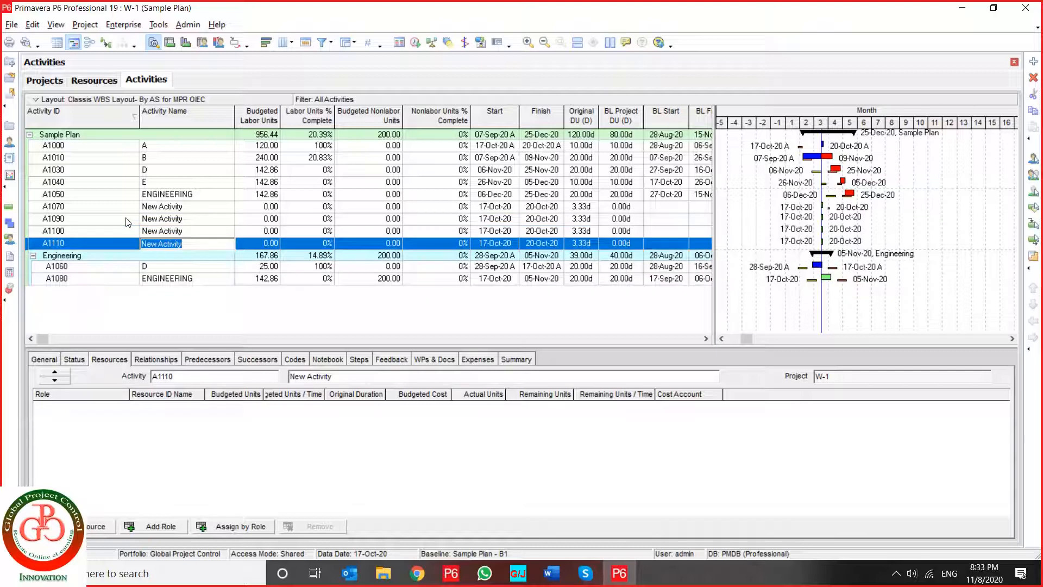
key(Return)
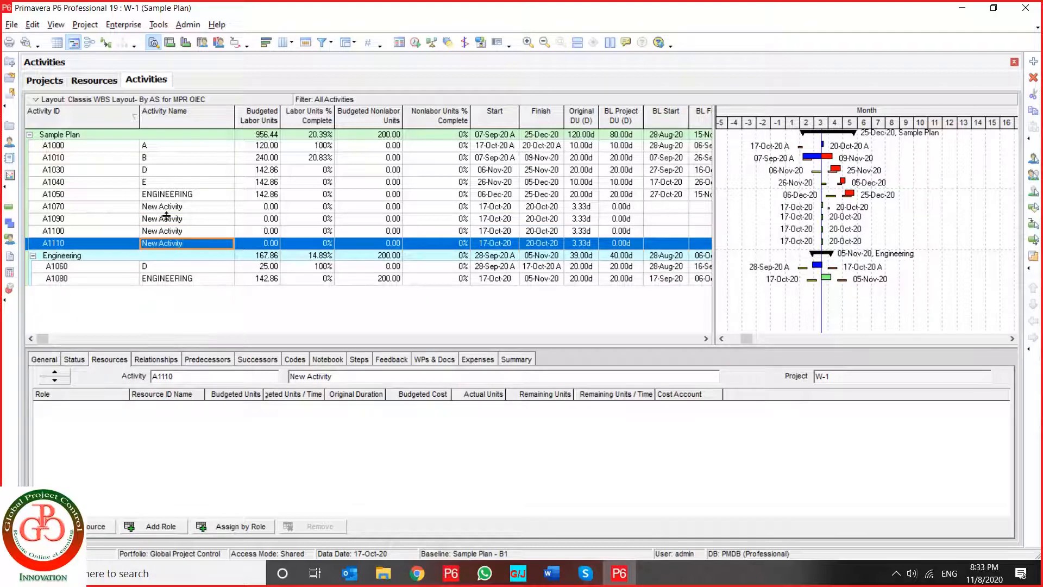
- Set activity A1090's activity type to Finish Milestone in its general details
click(165, 218)
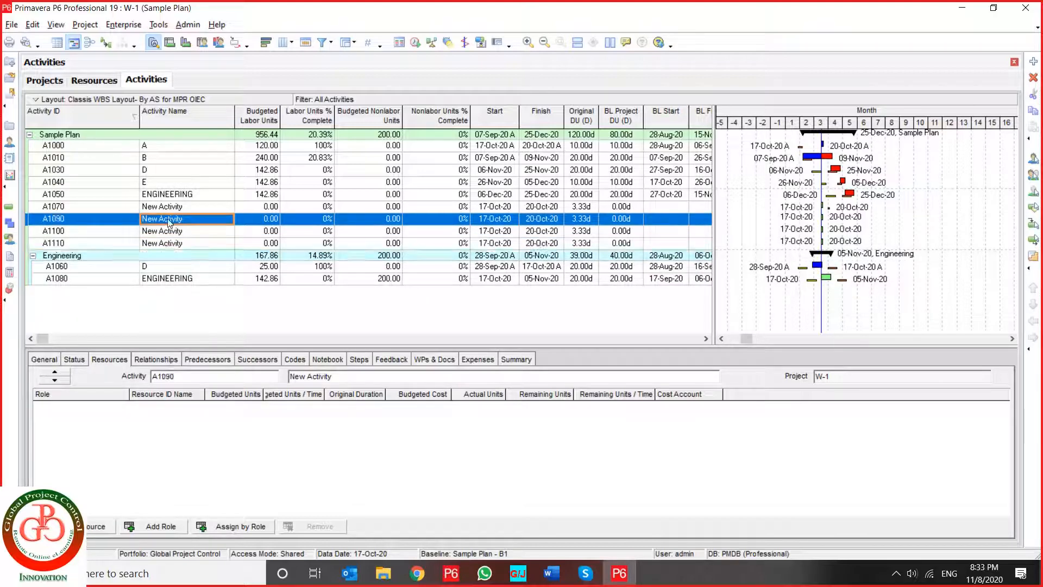
click(71, 360)
click(44, 360)
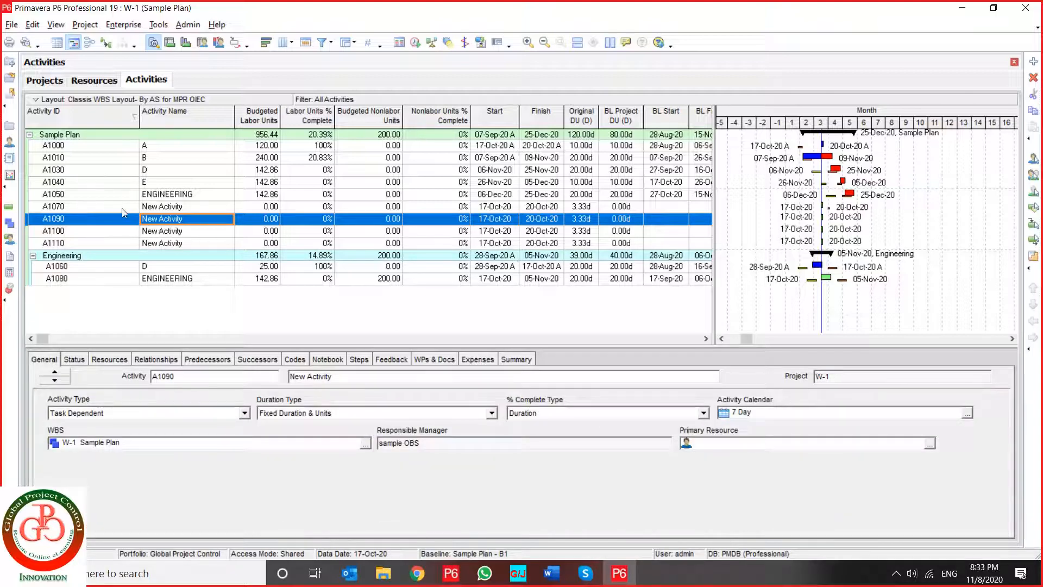
click(127, 412)
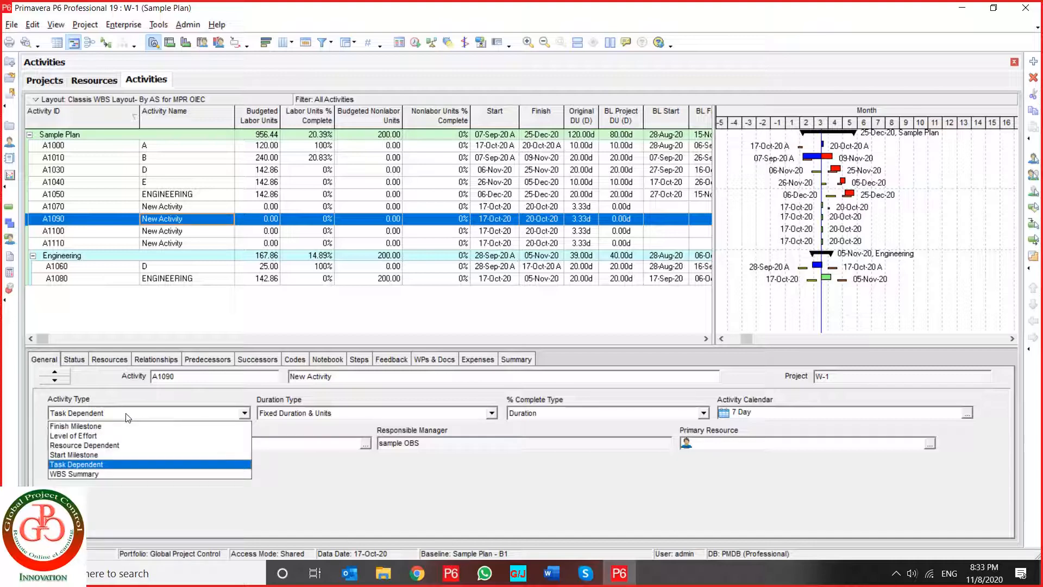
click(124, 431)
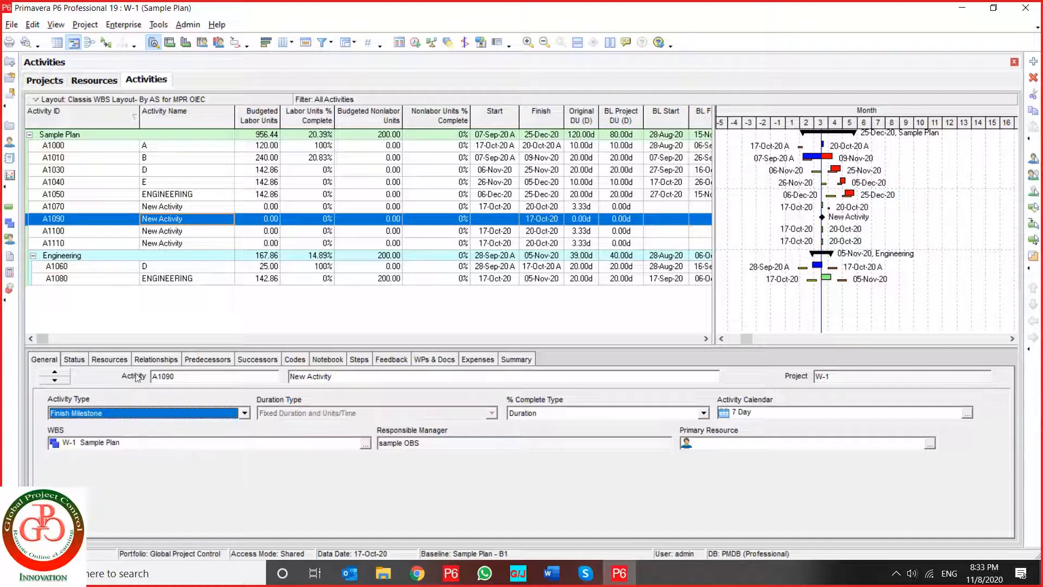
- Rename activities A1090, A1100 and A1110 as Finish Milestone, Start Milestone and Level of effort respectively
click(183, 222)
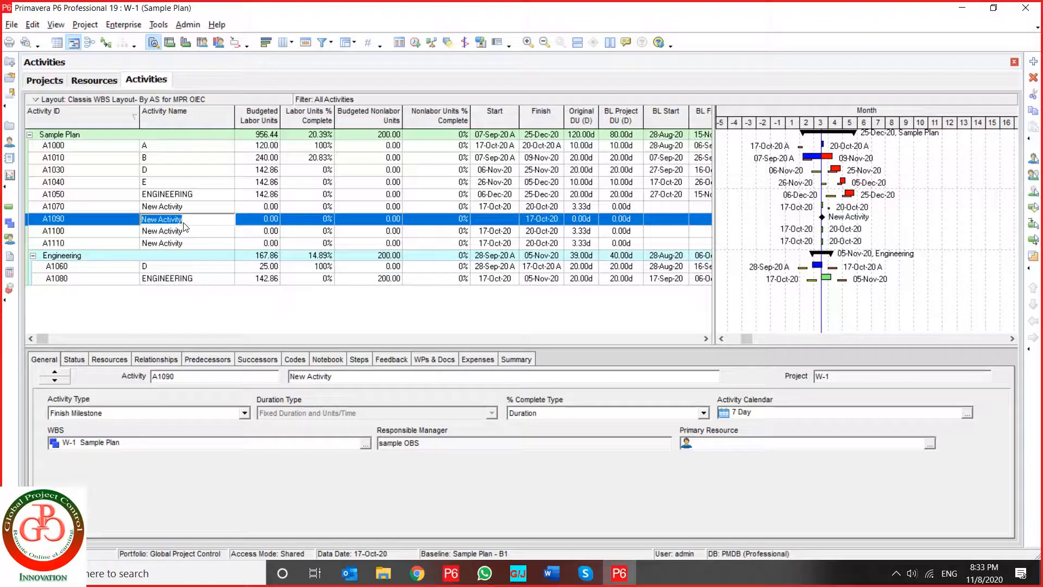
text(Finish Milestone)
key(Return)
key(Down)
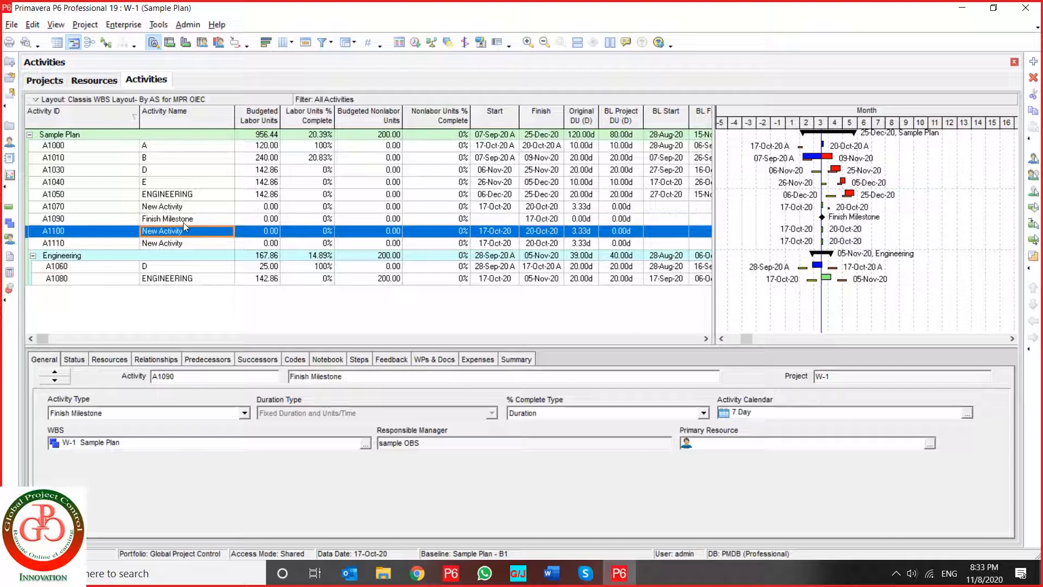
text(Start)
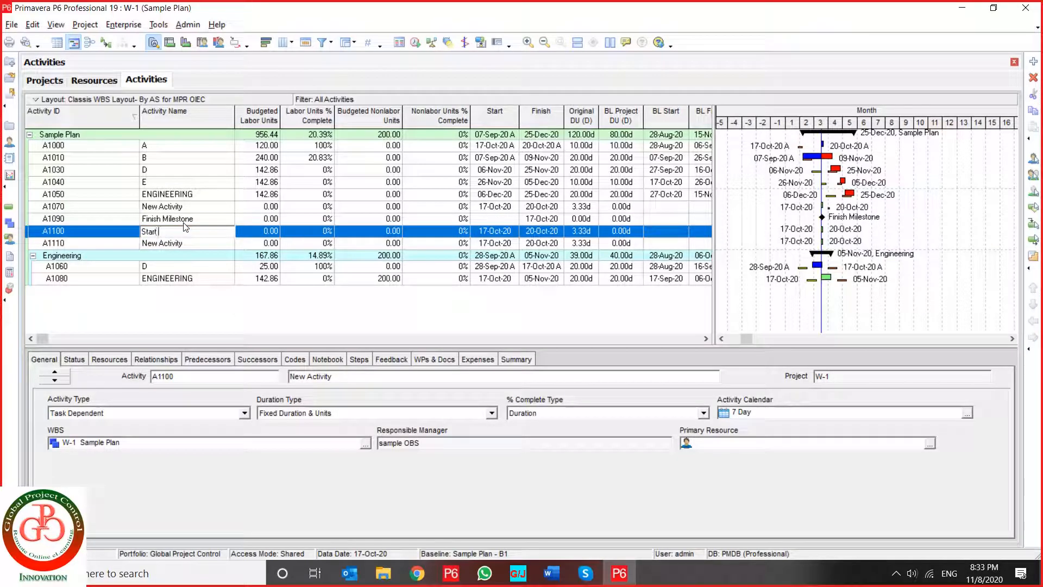
text( Milestone)
key(Return)
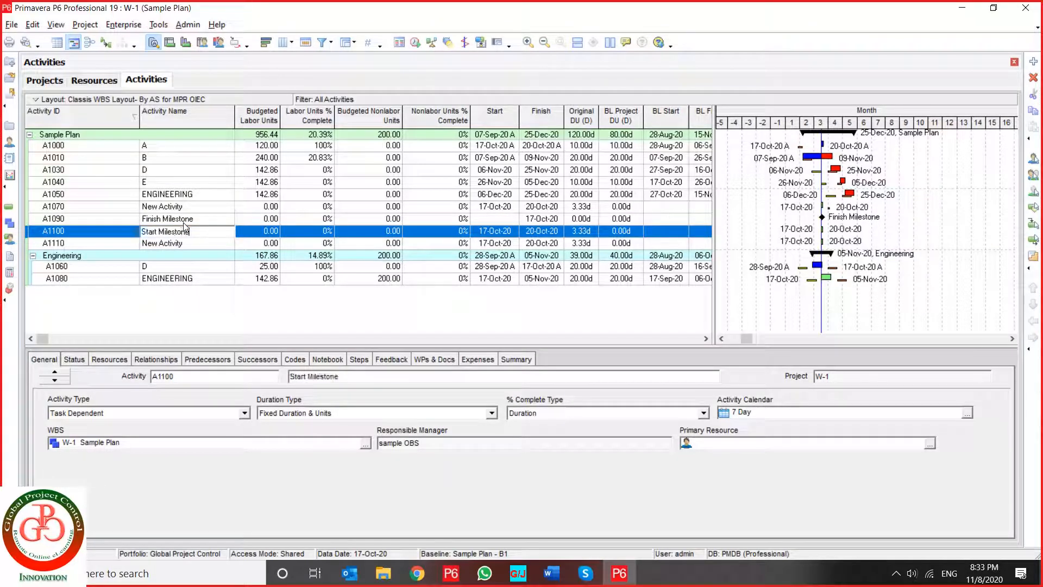
key(Down)
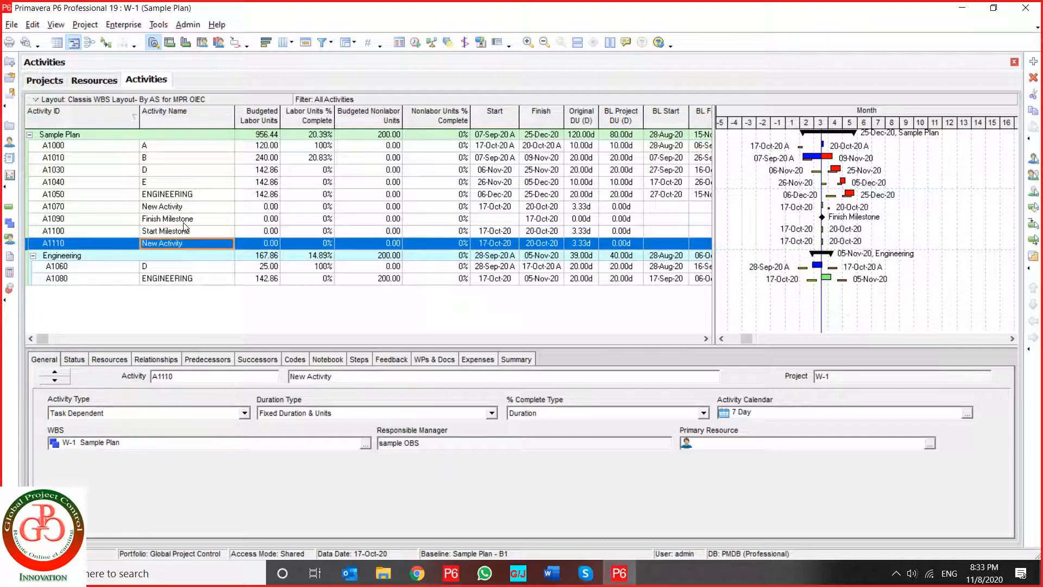
text(Level of effort)
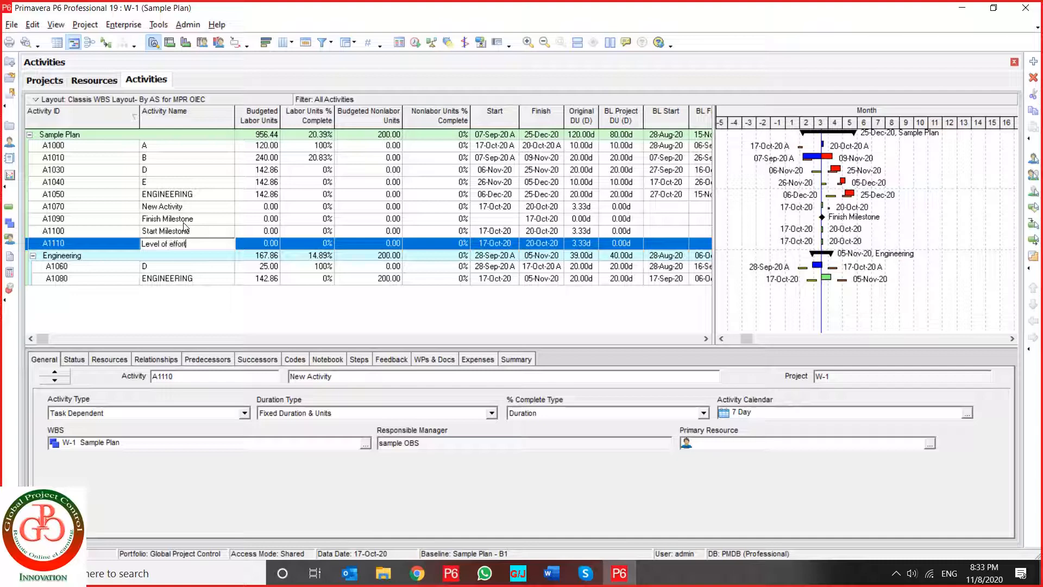
key(Return)
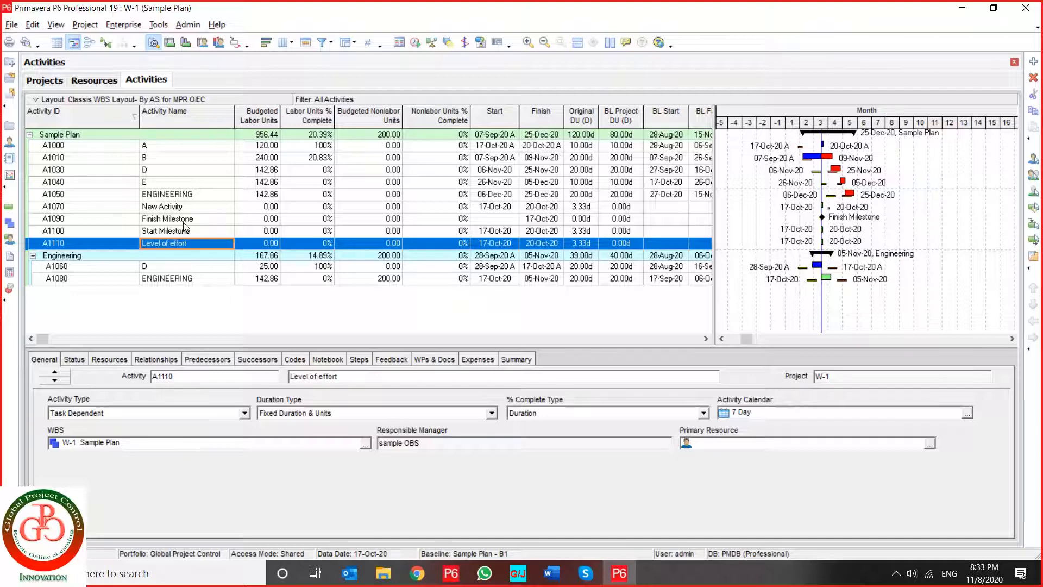
- Set the activity type of A1100 to Start Milestone and of A1110 to Level of Effort
click(185, 230)
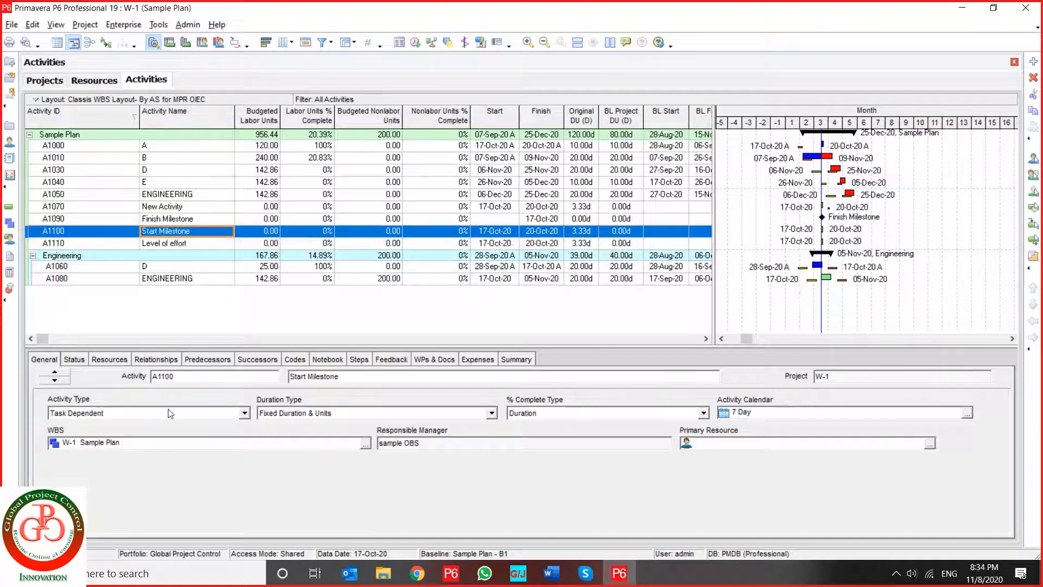
click(138, 414)
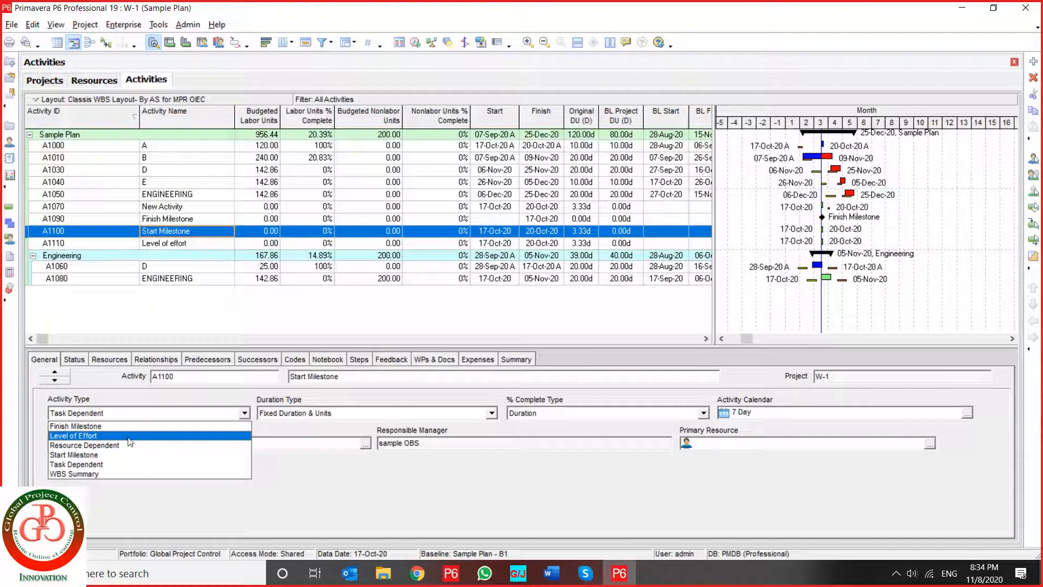
click(109, 455)
click(170, 248)
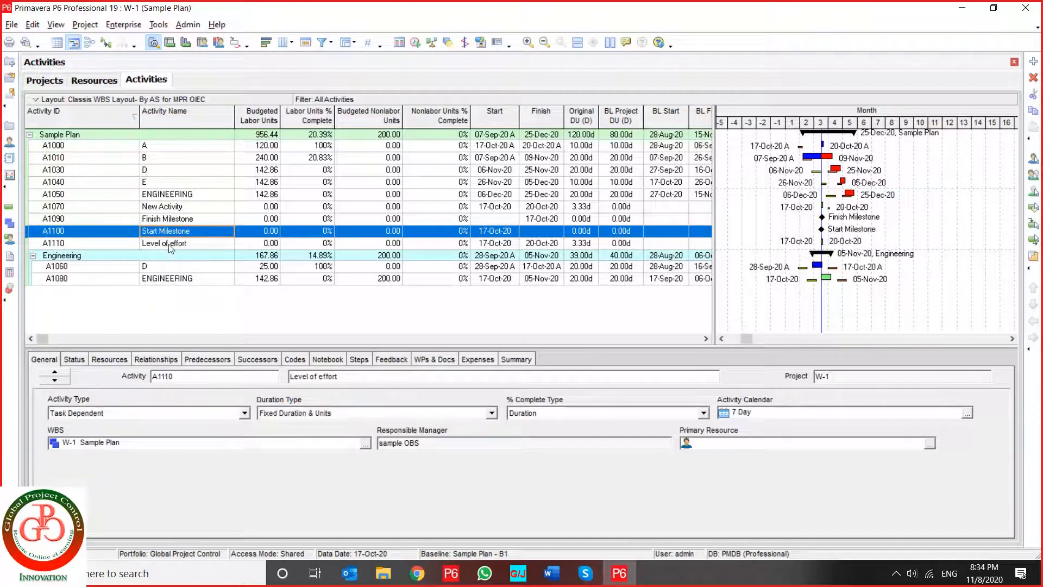
click(148, 414)
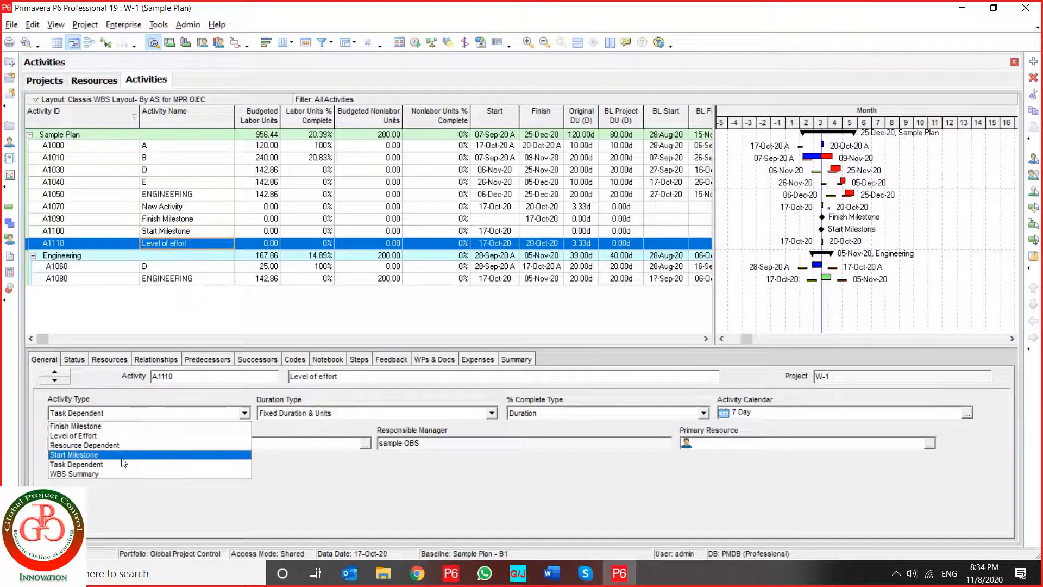
click(107, 436)
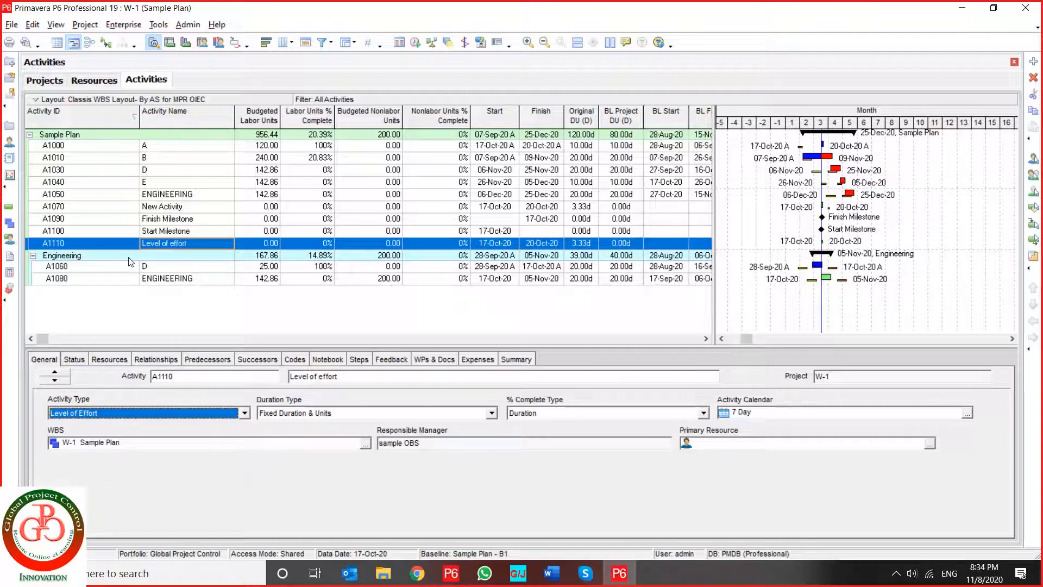
- Add an activity named Resource Dependent to the Engineering WBS and set its activity type to Resource Dependent
click(129, 258)
key(Insert)
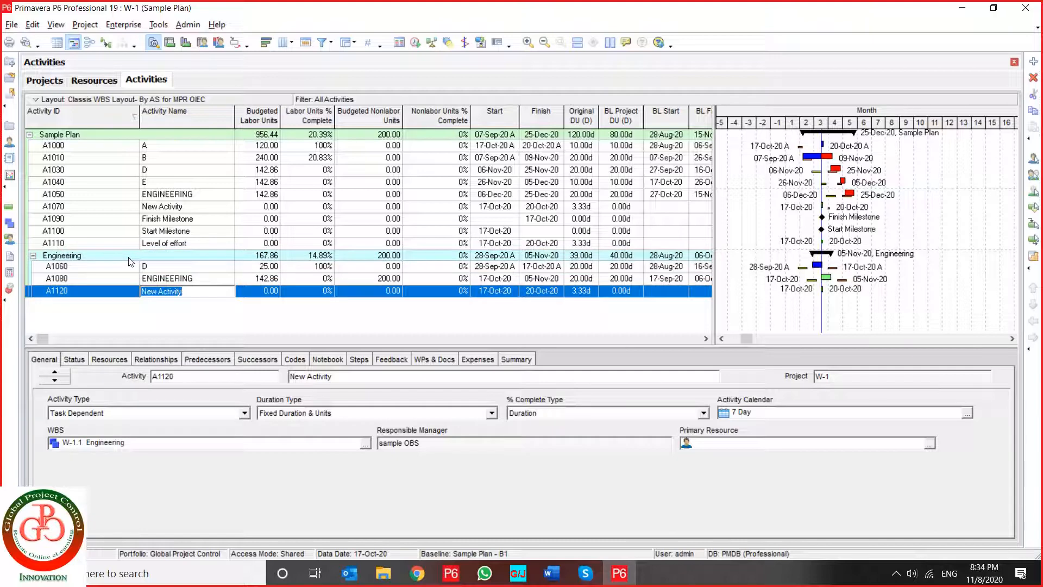
text(Resource Depend)
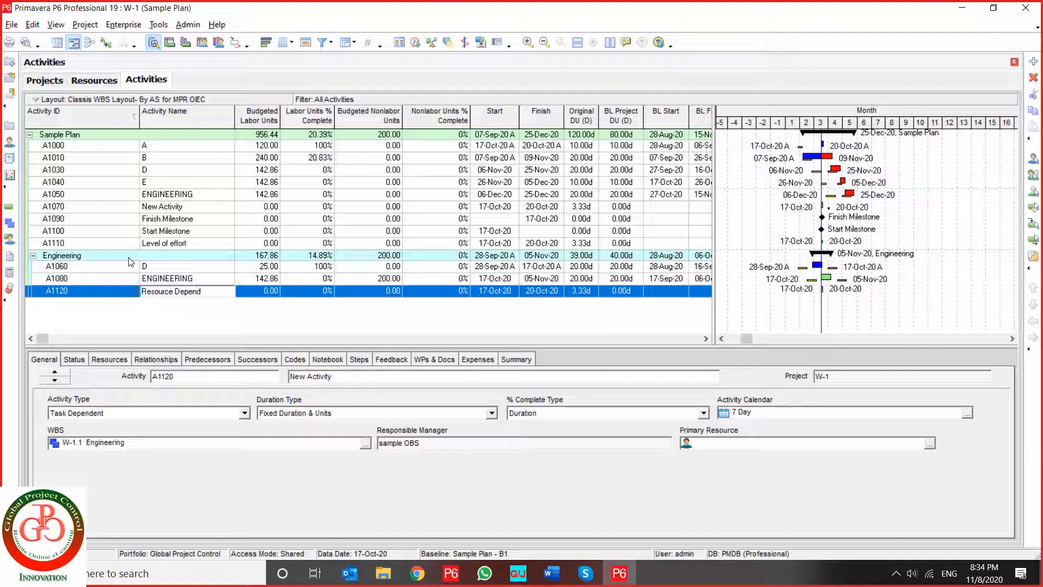
text(ent)
key(Return)
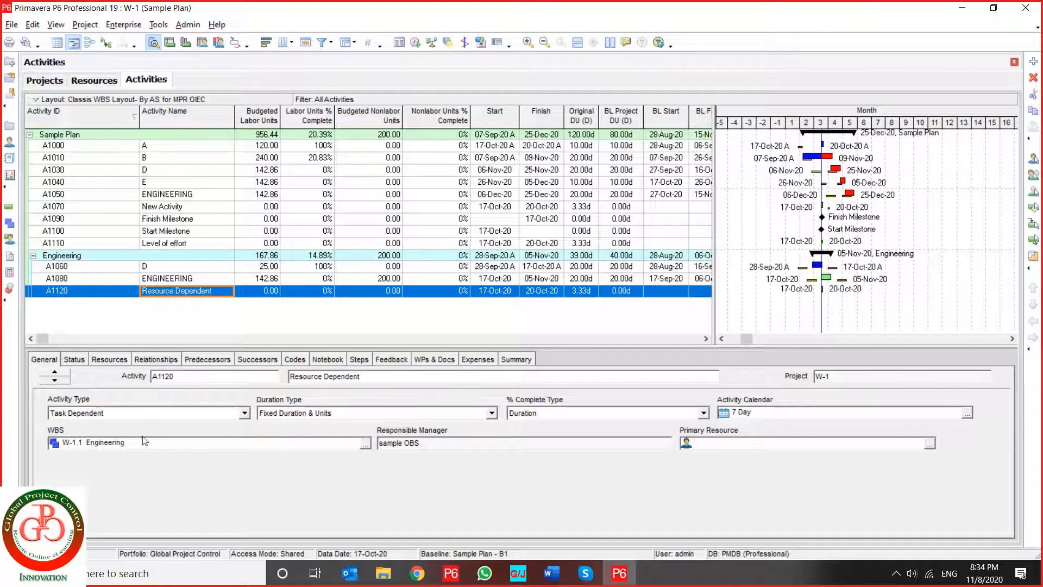
click(100, 413)
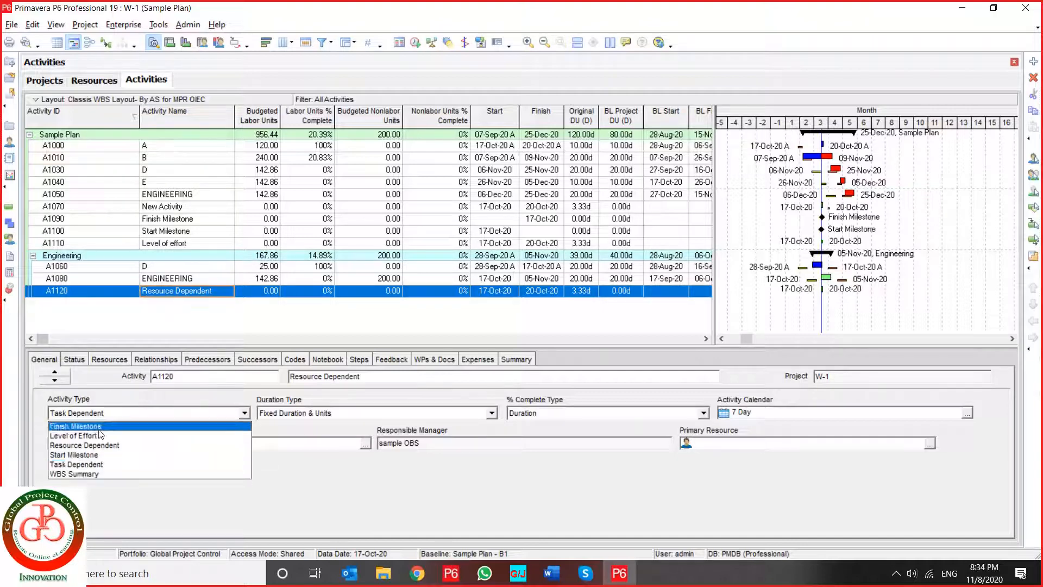
click(98, 444)
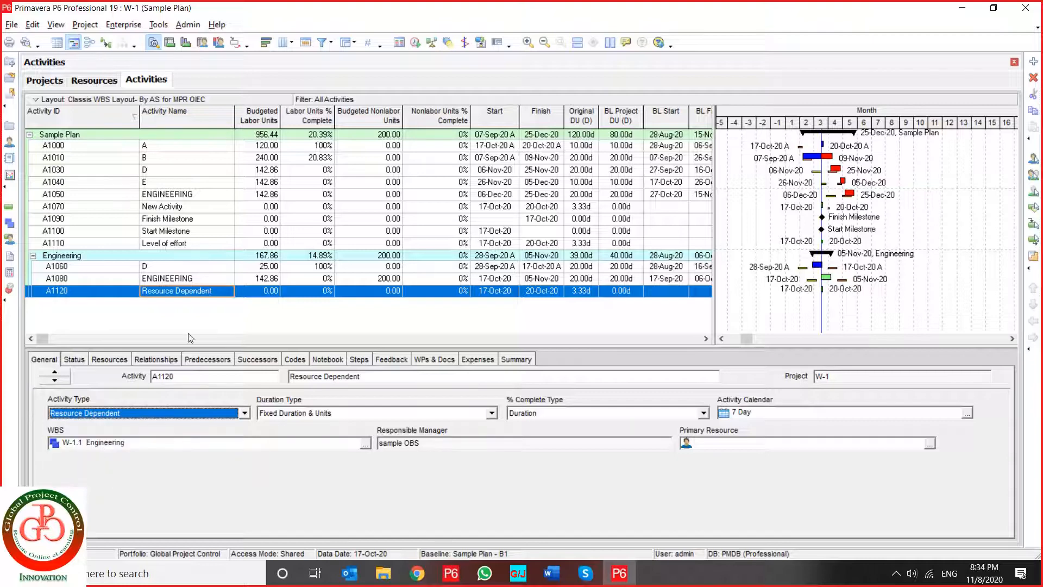
- Review the general details of the Finish Milestone, Start Milestone and Resource Dependent activities, comparing their activity and duration types
click(179, 231)
click(181, 219)
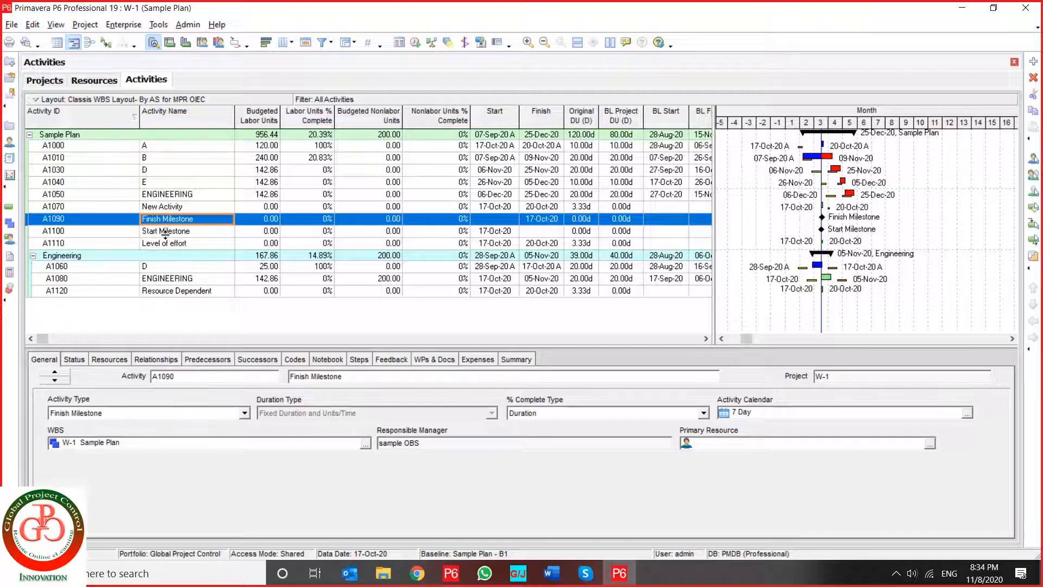
click(166, 231)
click(106, 416)
click(106, 416)
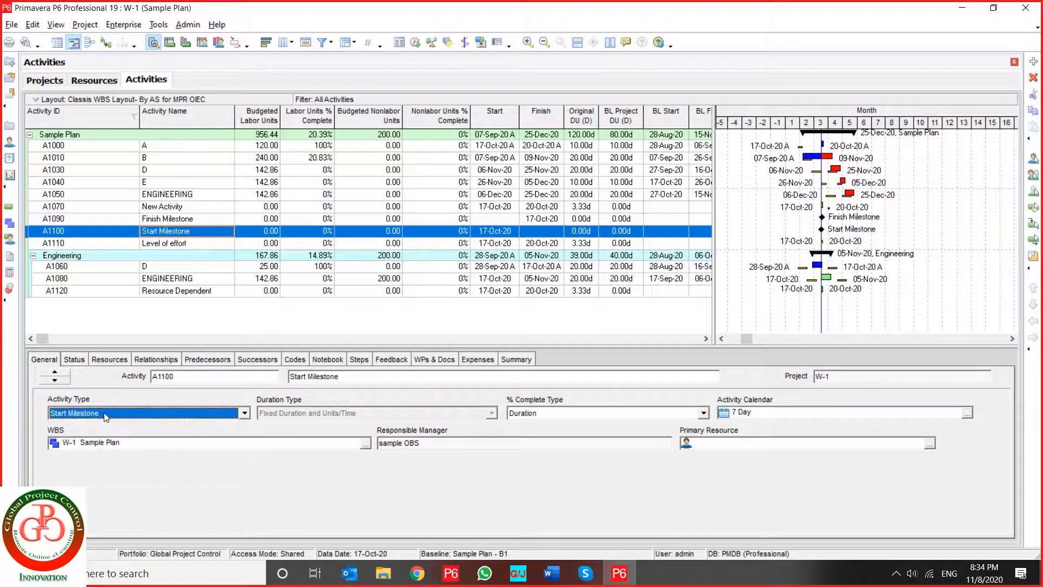
click(171, 293)
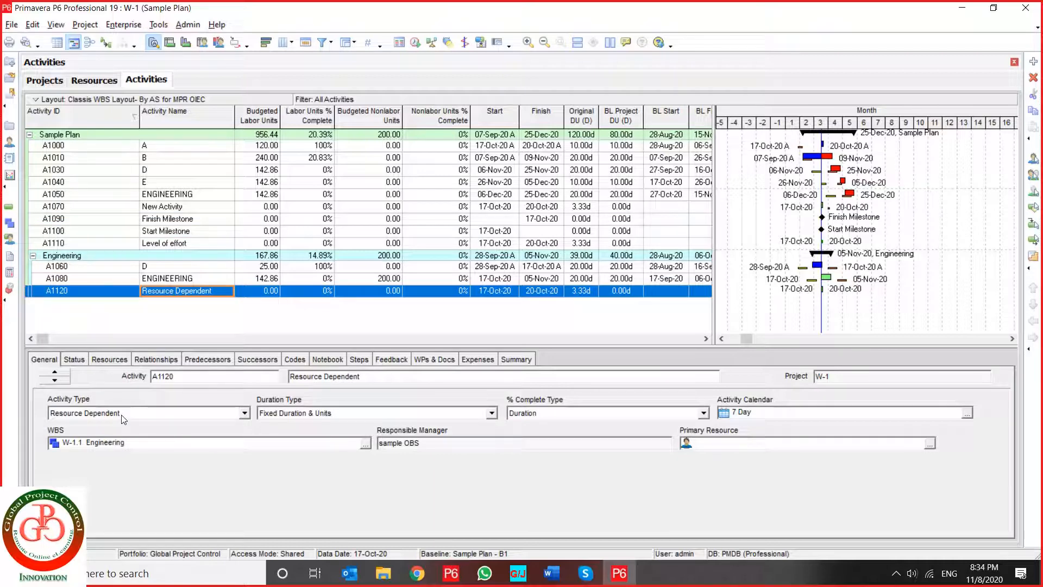
click(191, 218)
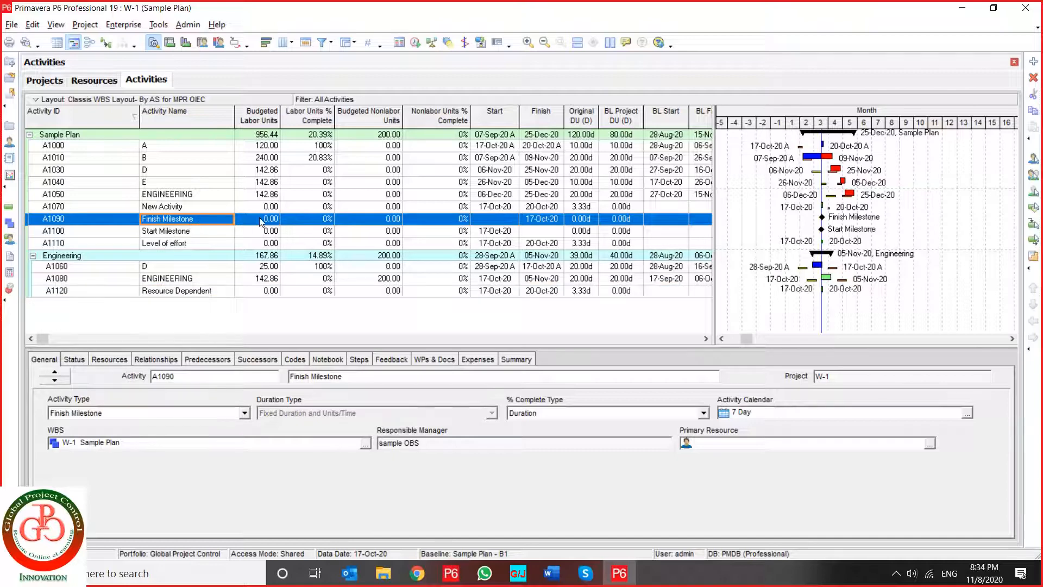
key(Tab)
click(179, 222)
click(207, 234)
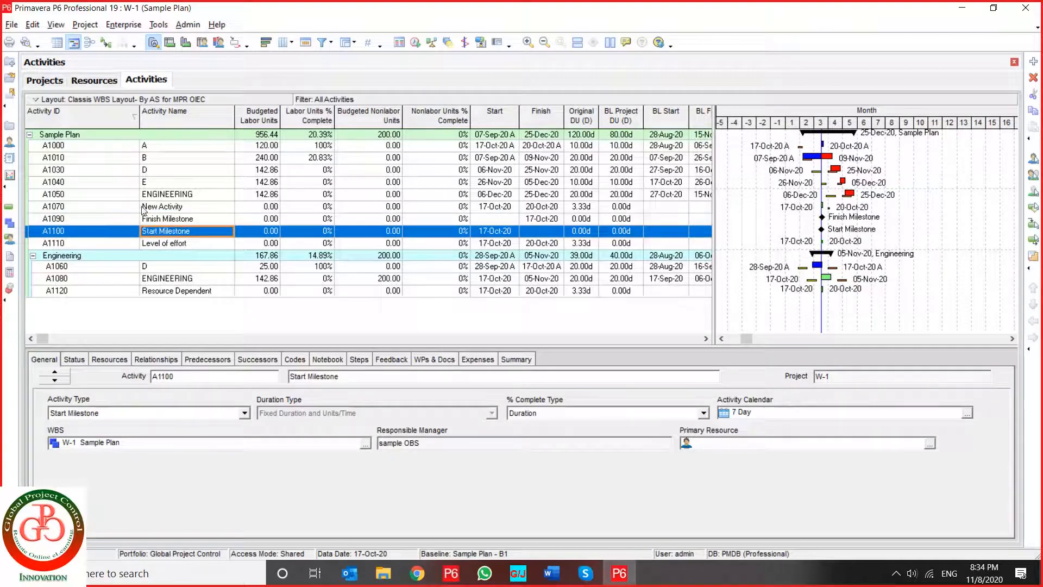
- Check the resource assignment options and relationships of the Start Milestone activity A1100
click(108, 360)
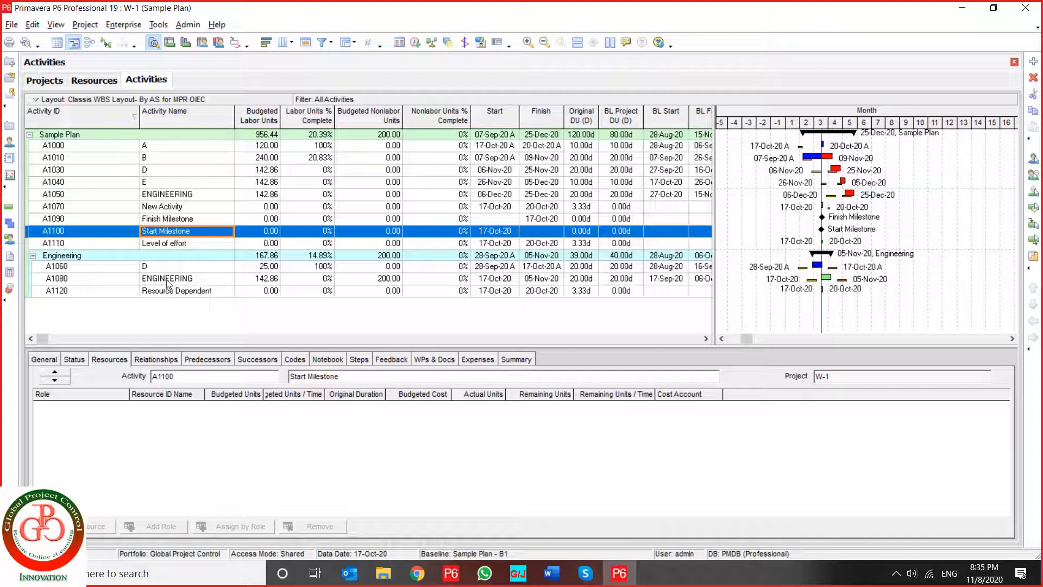
click(138, 360)
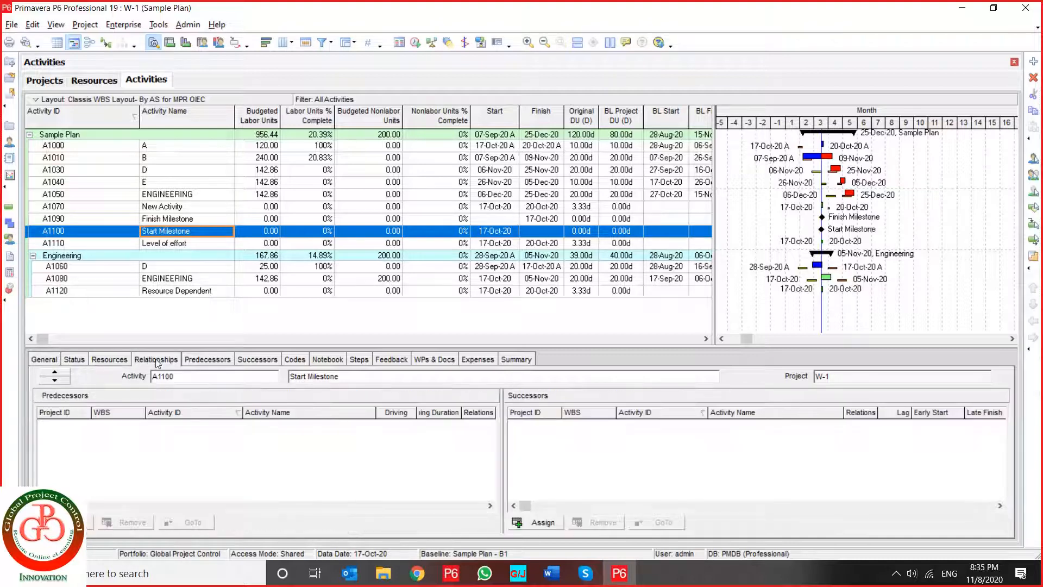
click(114, 359)
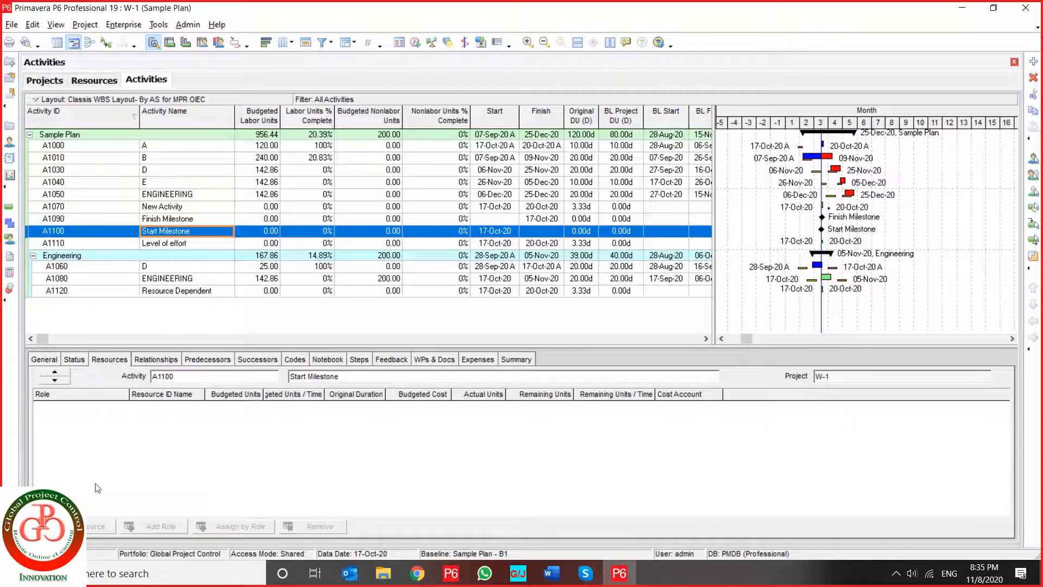
- Assign activity A1010 (B) as a predecessor of Start Milestone A1100 and view the available relationship types
click(156, 359)
click(81, 522)
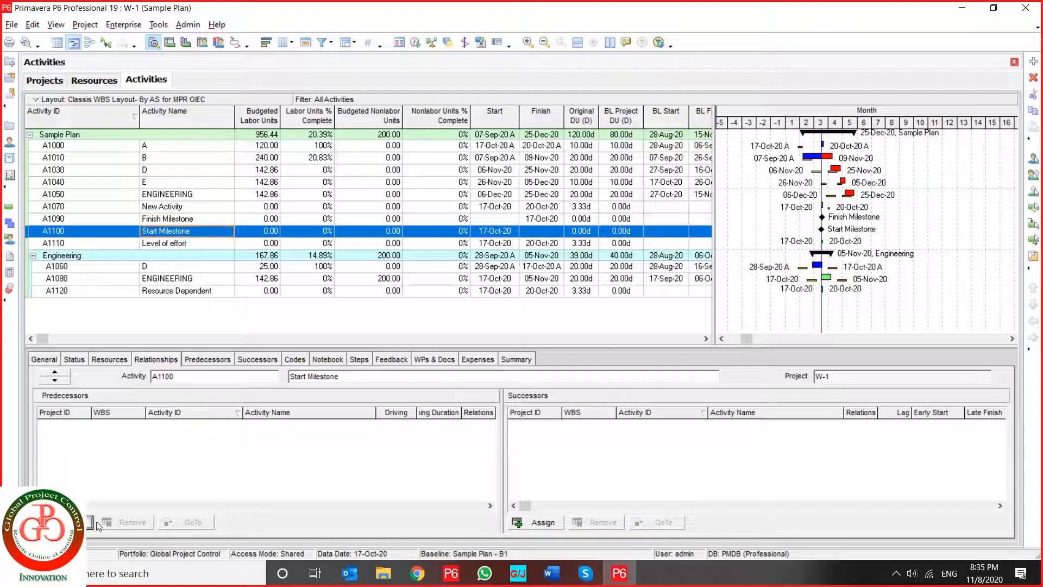
click(573, 369)
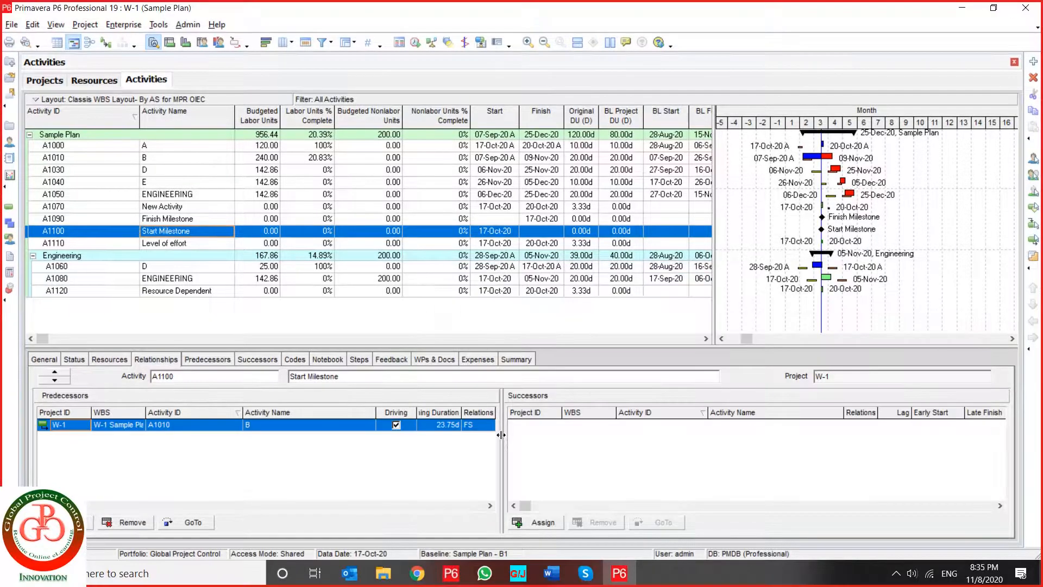
click(481, 424)
click(483, 426)
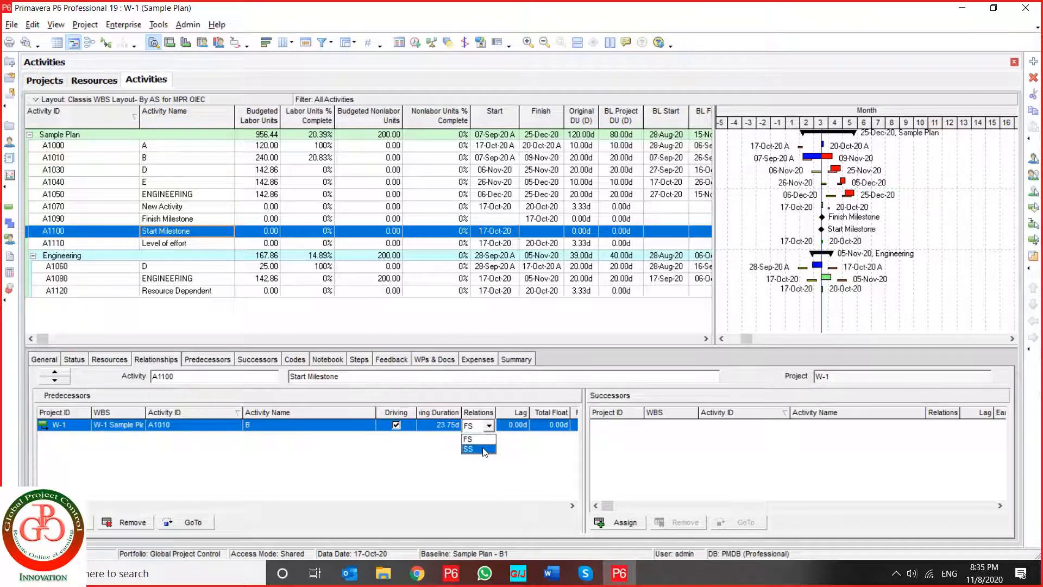
- Assign activity A1030 (D) as a predecessor of Finish Milestone A1090 and check the relationship types, keeping FS
click(207, 220)
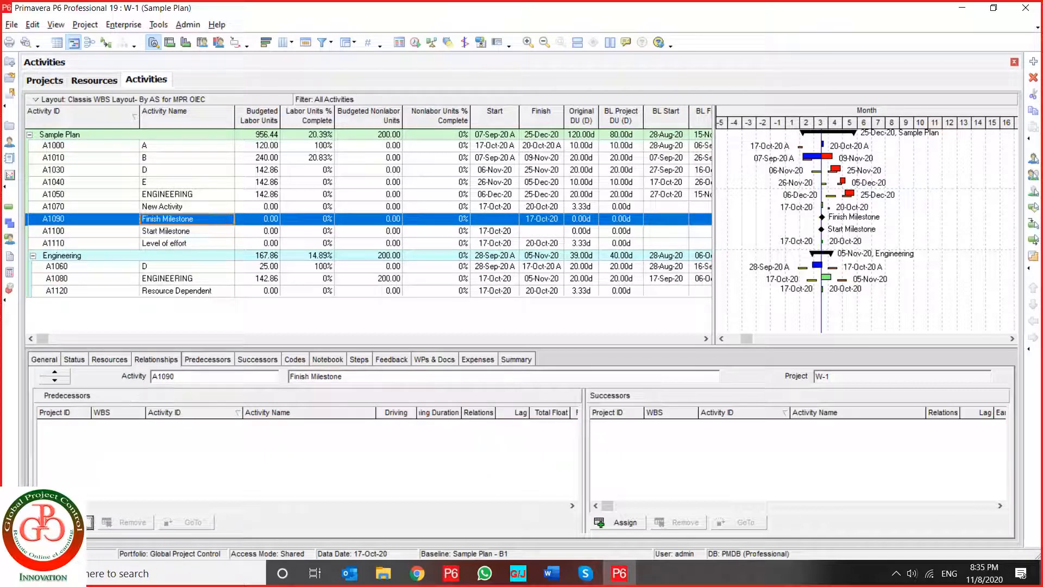
click(87, 521)
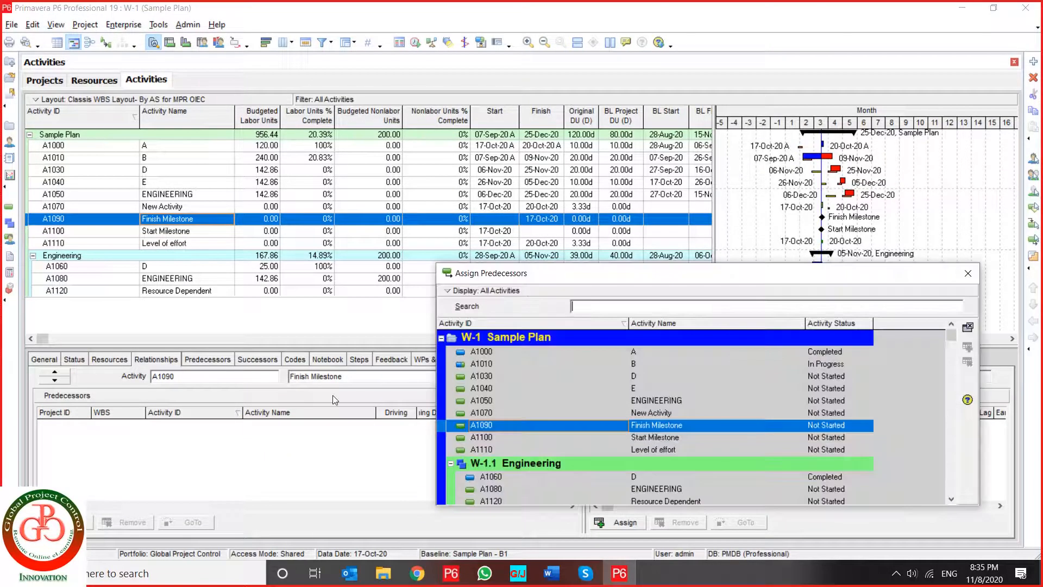
click(552, 375)
click(967, 327)
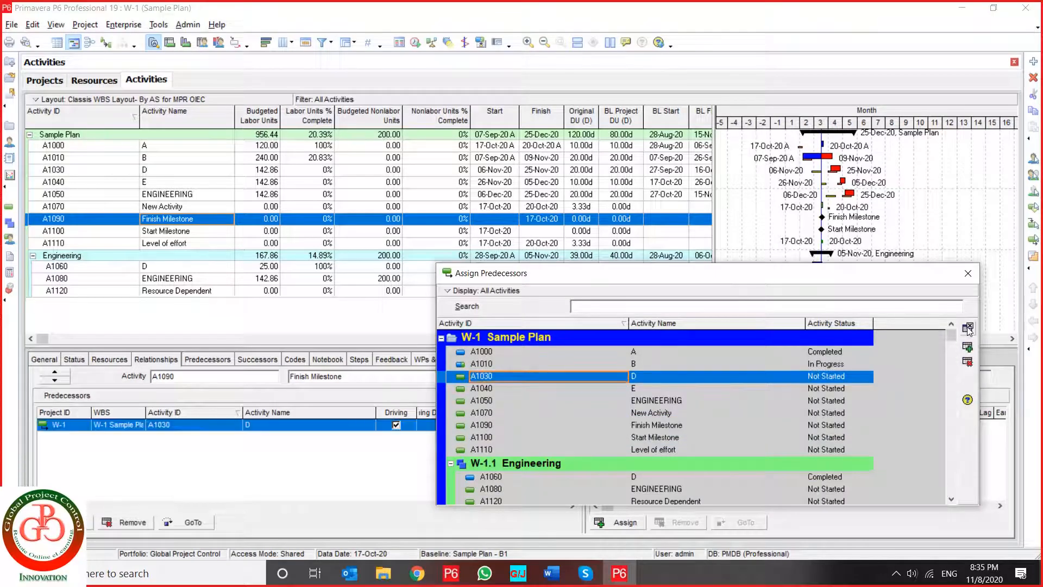
click(967, 273)
click(478, 424)
click(483, 426)
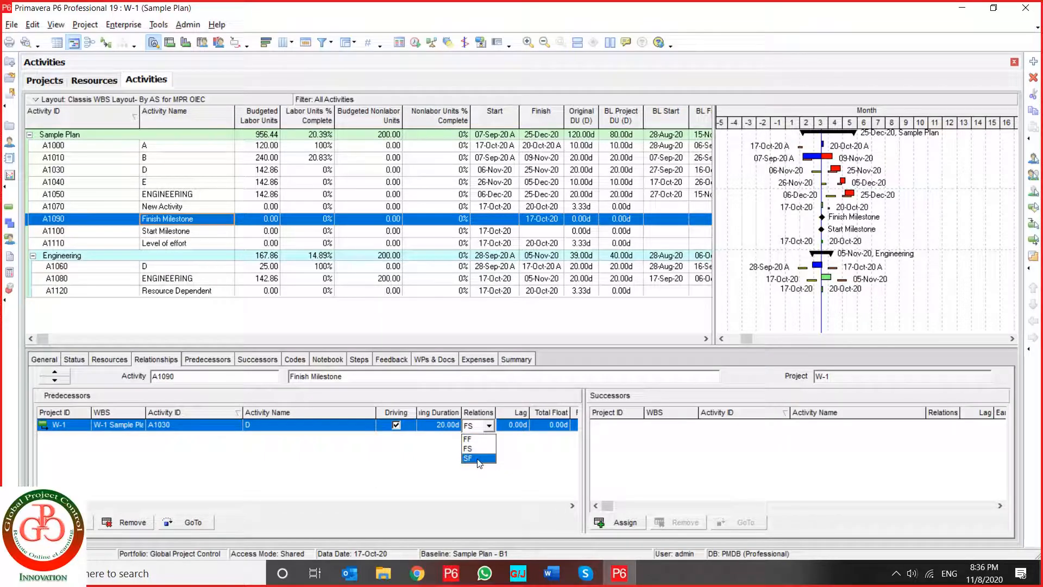
click(475, 480)
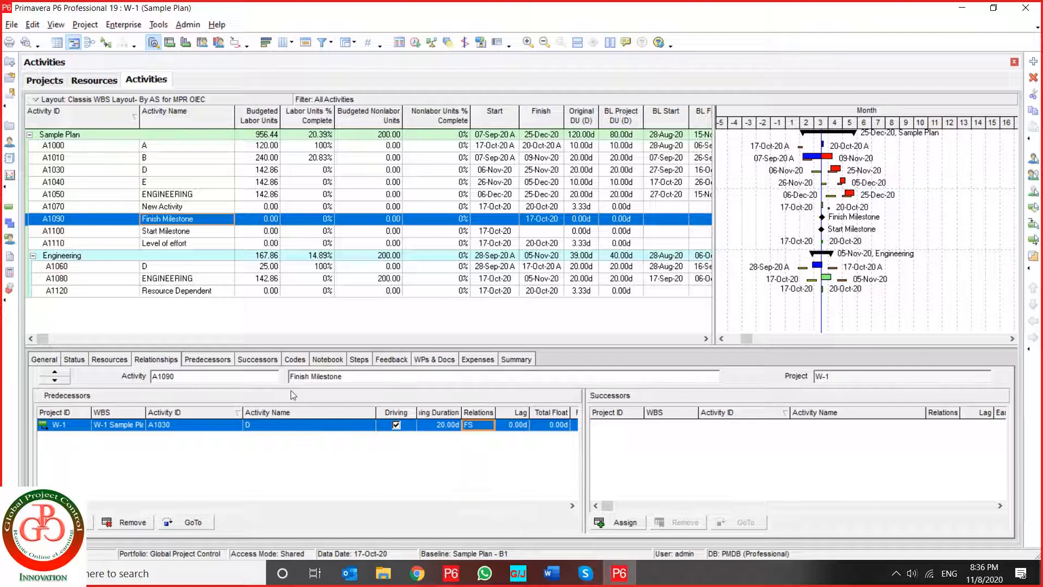
- Widen the activity table and move the Original Duration column directly after Activity Name
click(205, 246)
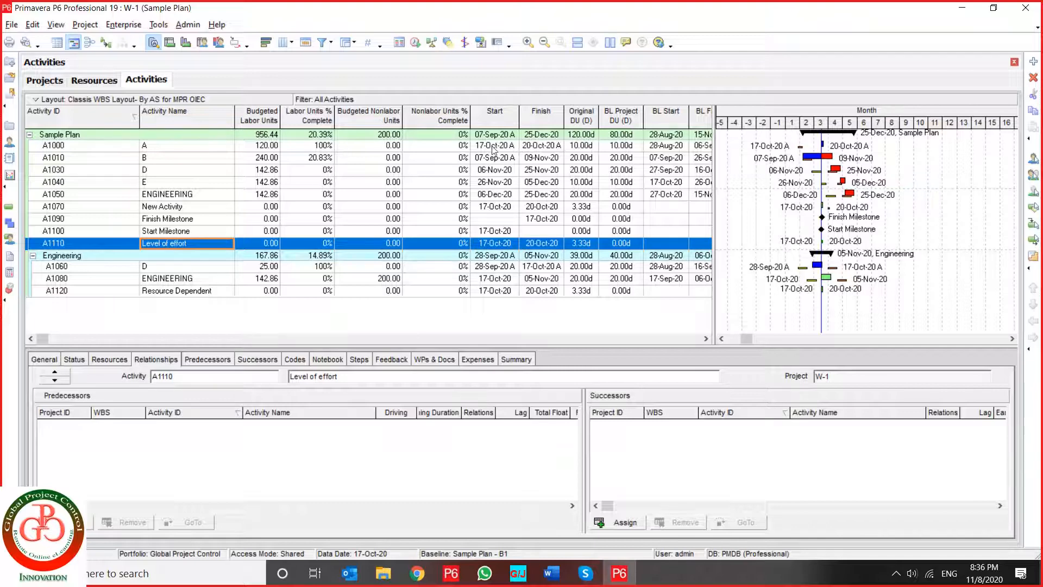
drag(714, 226, 823, 227)
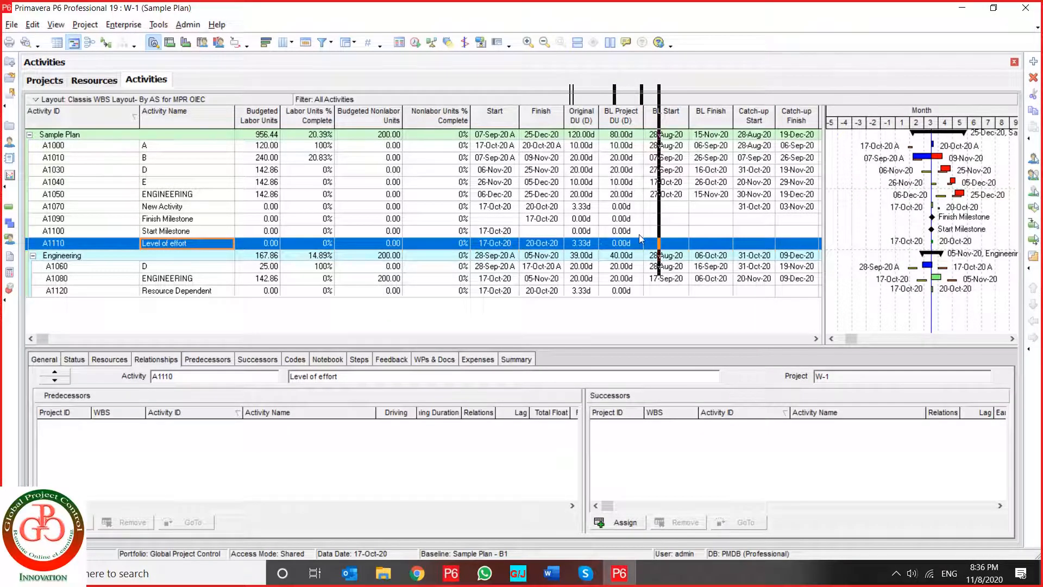
click(154, 77)
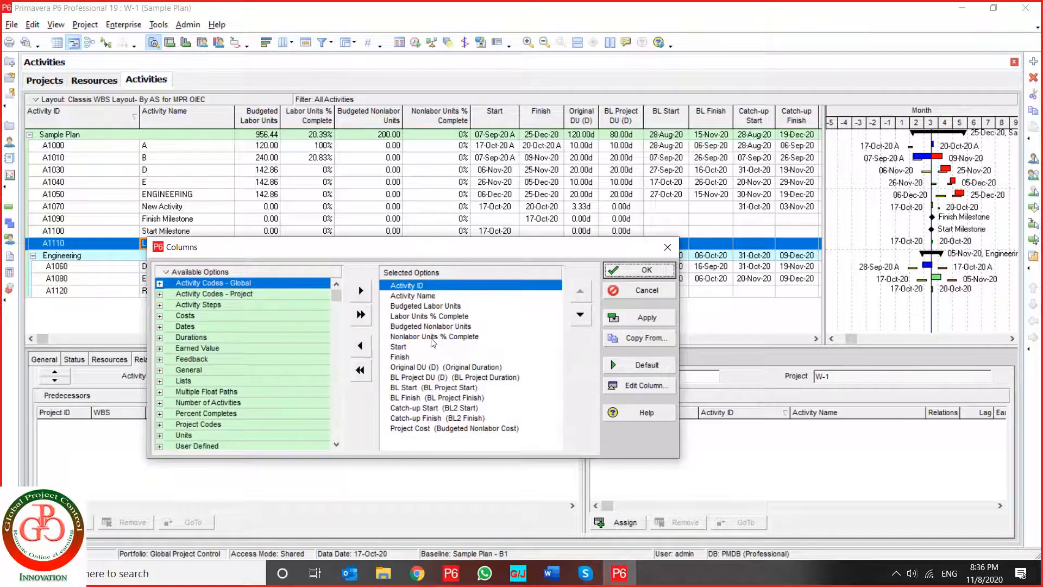
click(436, 368)
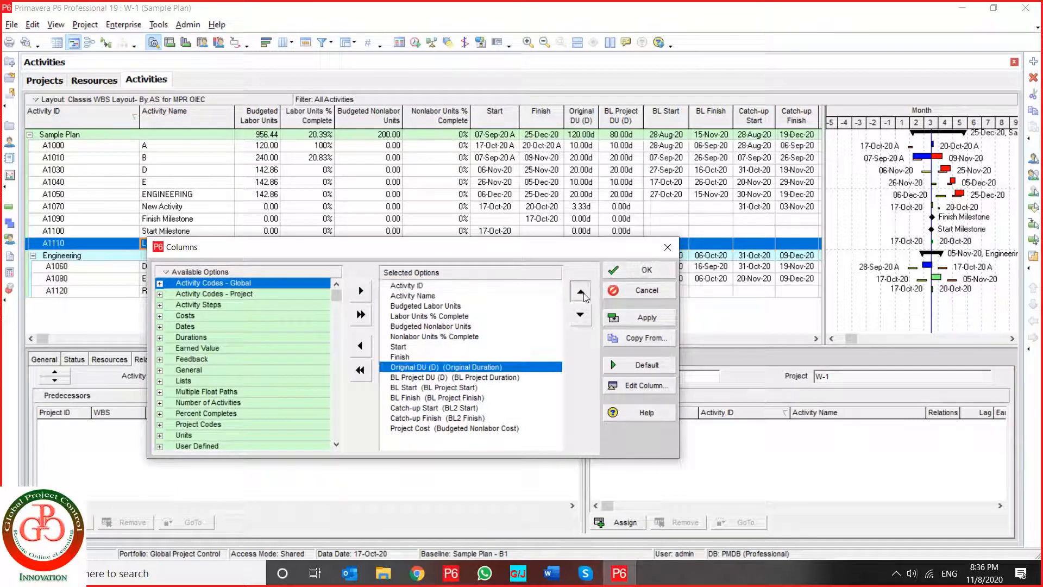
click(581, 293)
click(581, 293)
click(581, 293)
click(581, 294)
click(581, 293)
click(581, 293)
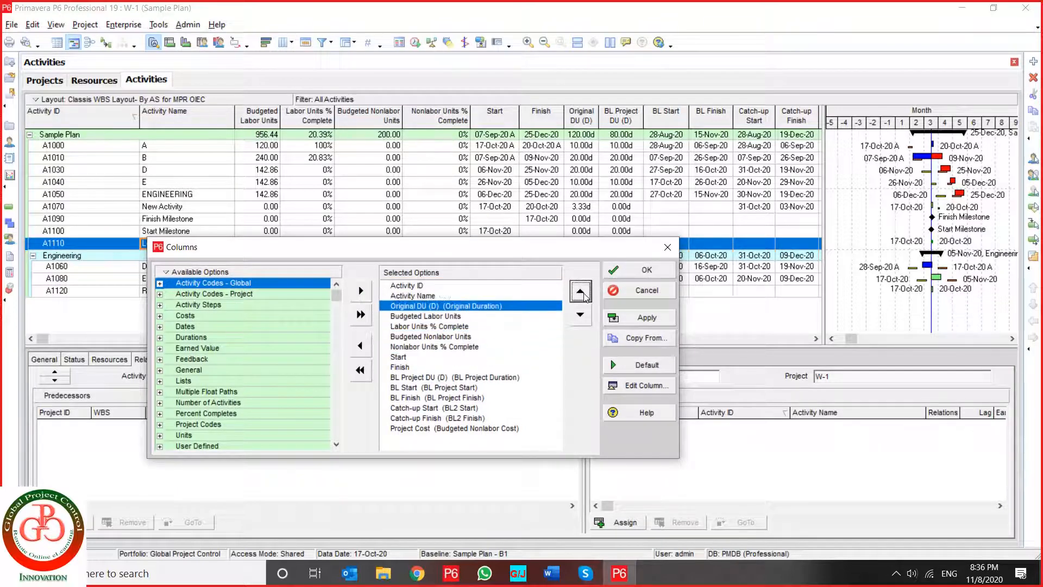
click(646, 318)
click(642, 269)
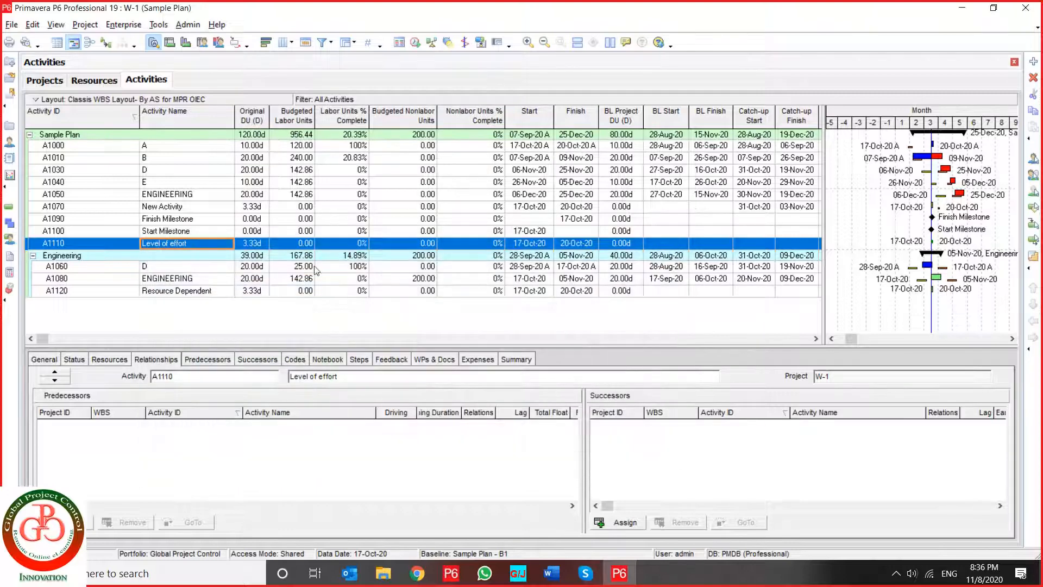
- Set the original duration of the Level of effort activity A1110 to 20 days and schedule the project
click(262, 246)
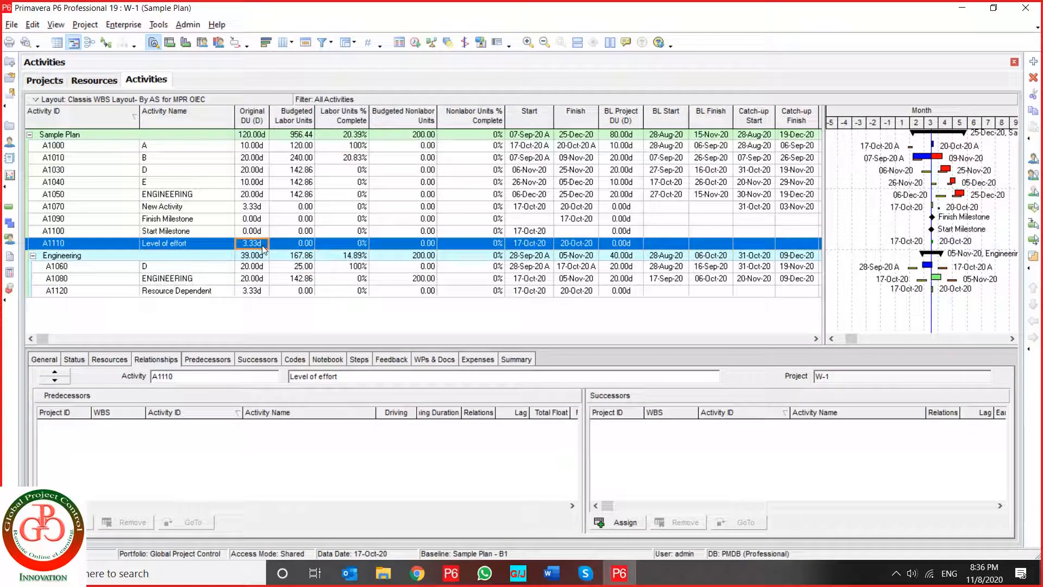
click(263, 246)
text(20)
key(Return)
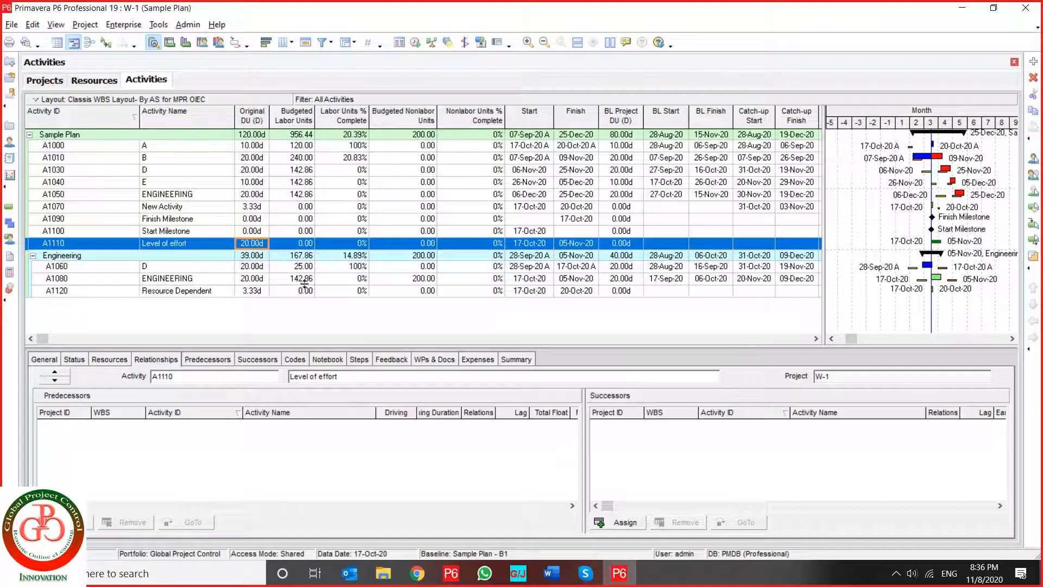
click(416, 44)
key(Return)
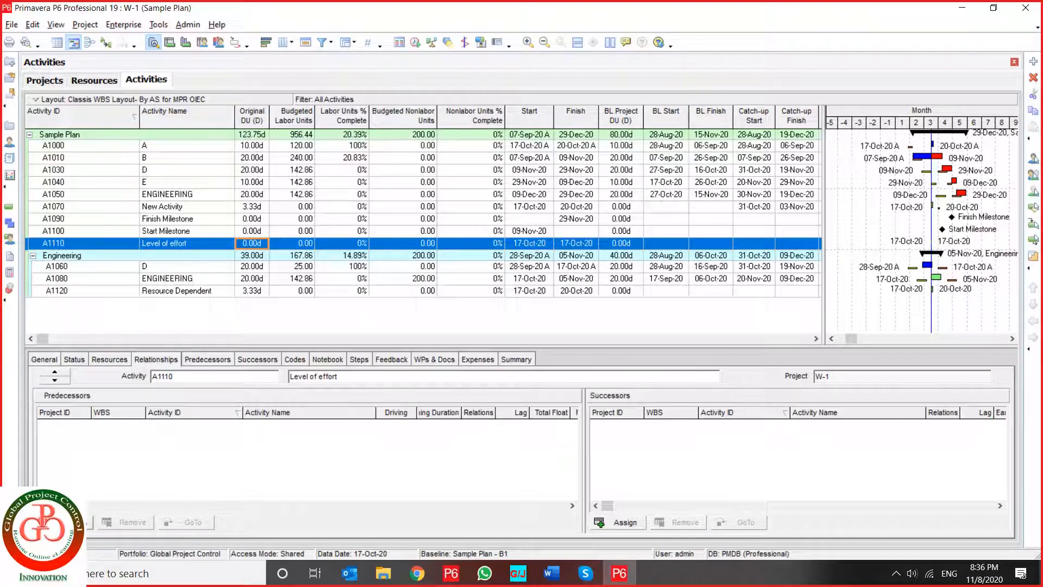
- With activity A1030 (D) selected, change the relationship with its predecessor A1010 (B) to SS
click(71, 521)
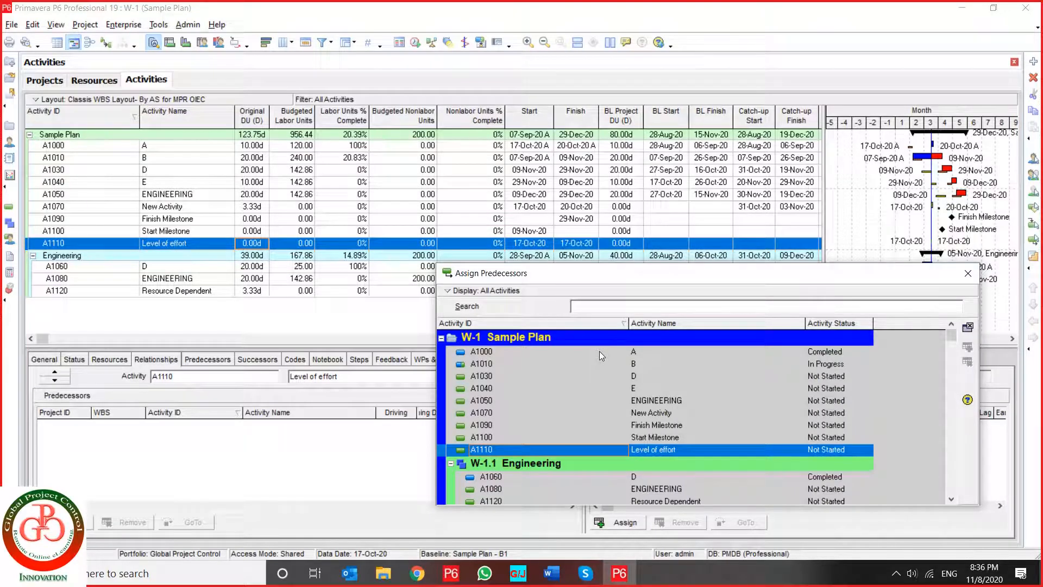
click(947, 171)
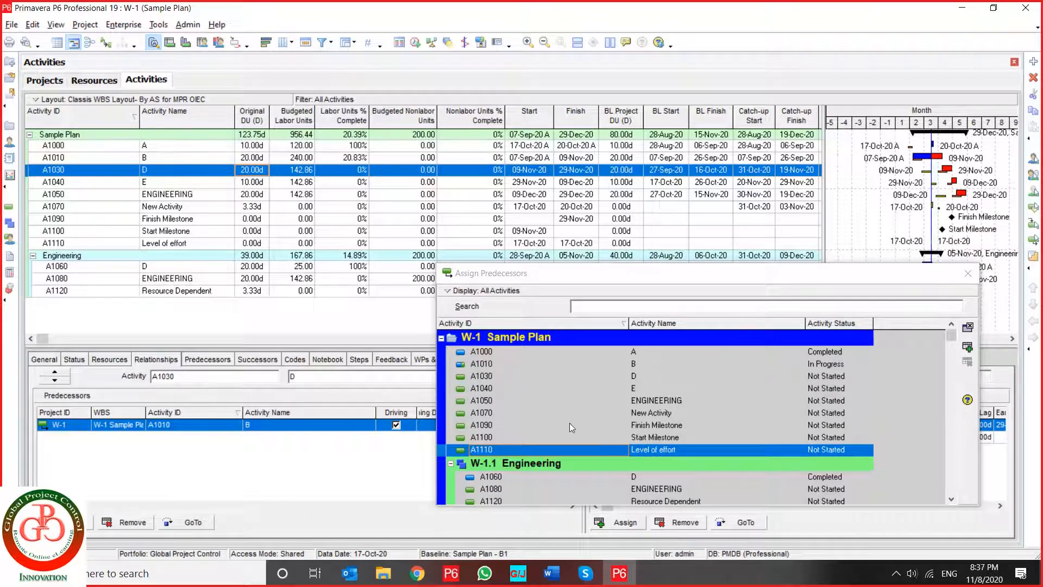
click(622, 375)
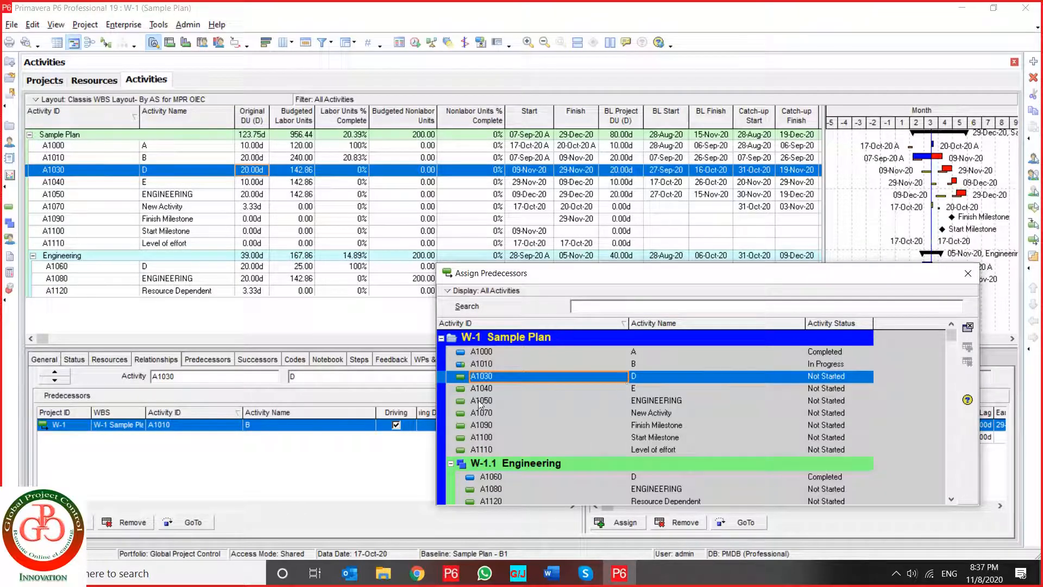
drag(595, 274, 299, 53)
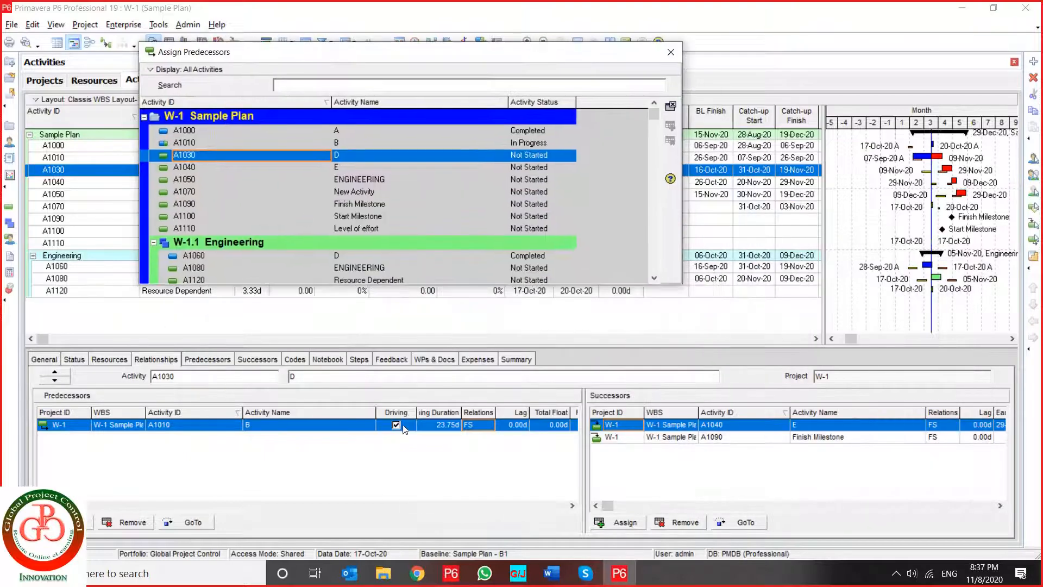
click(480, 424)
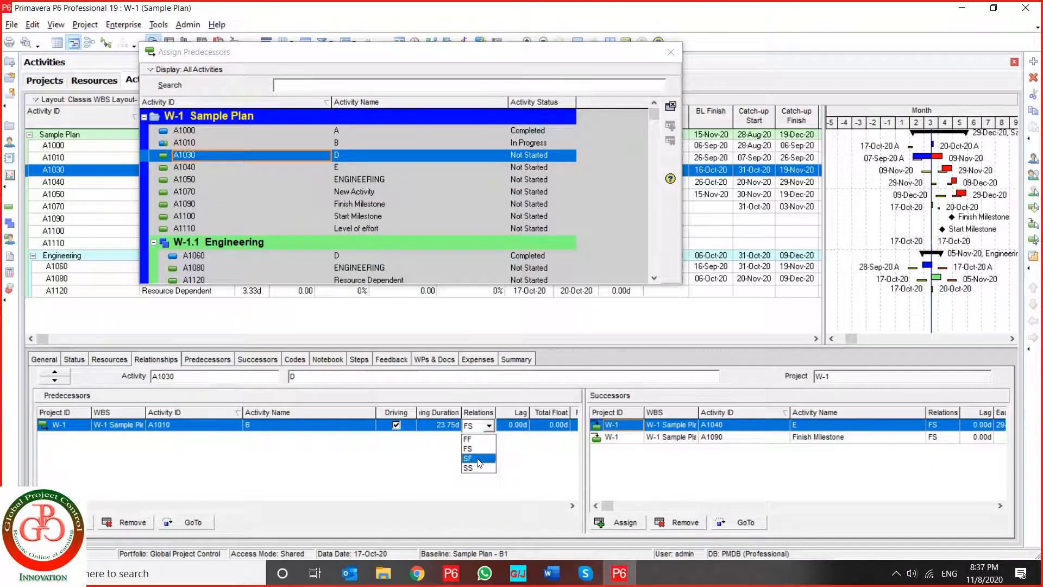
click(480, 468)
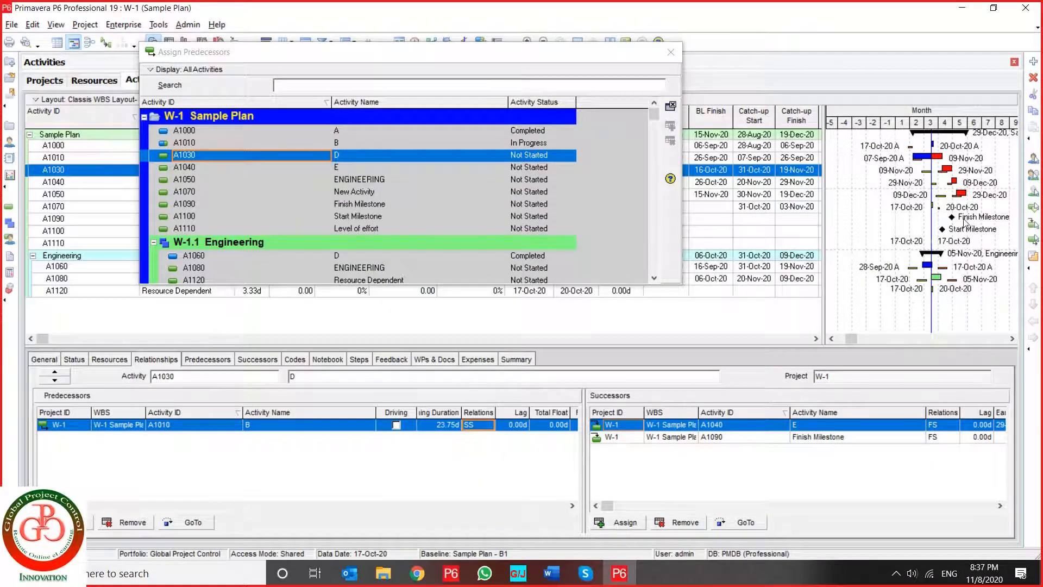
- Try to assign ENGINEERING A1050 as a predecessor while A1050 itself is the selected activity
click(961, 193)
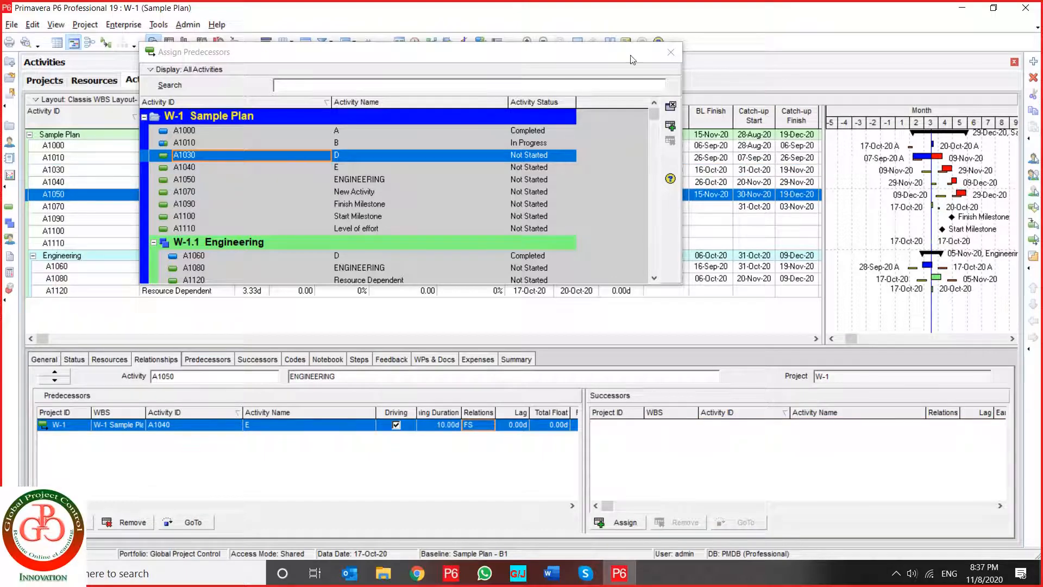
drag(577, 53, 558, 217)
click(358, 343)
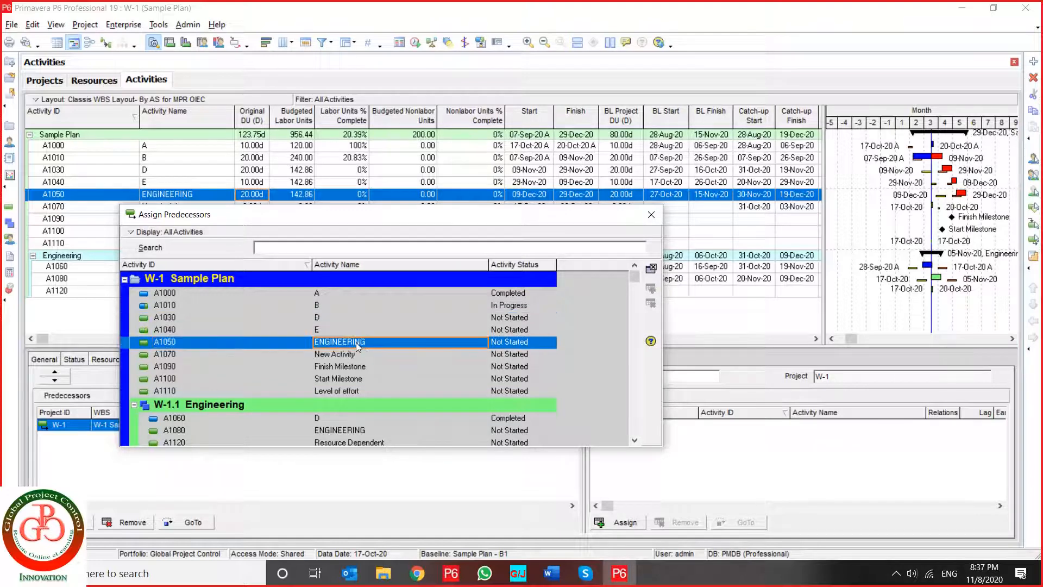
click(652, 269)
- Try to assign ENGINEERING A1050 as a successor while A1050 itself is the selected activity
click(209, 359)
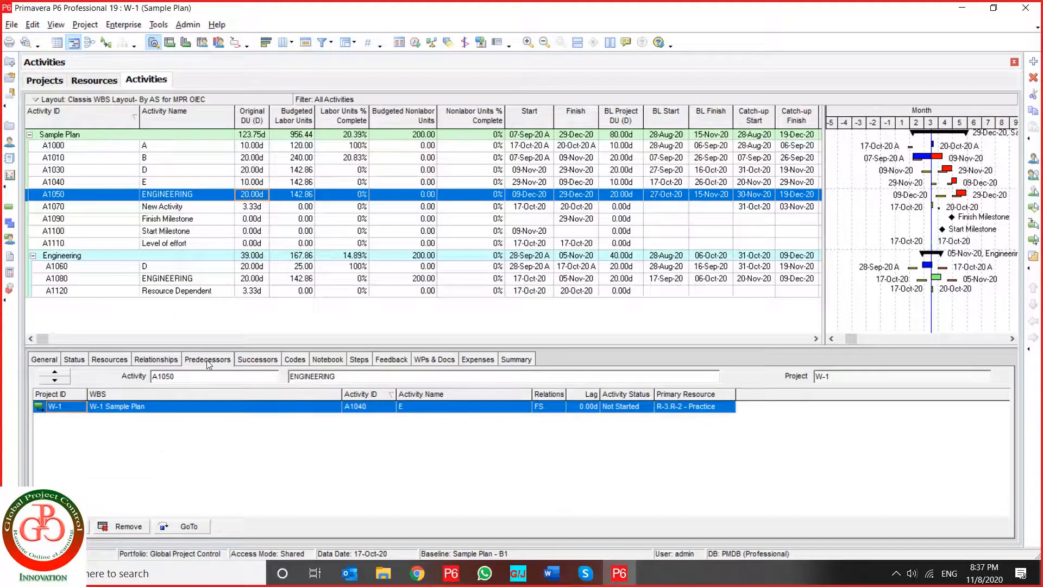
key(Delete)
click(66, 526)
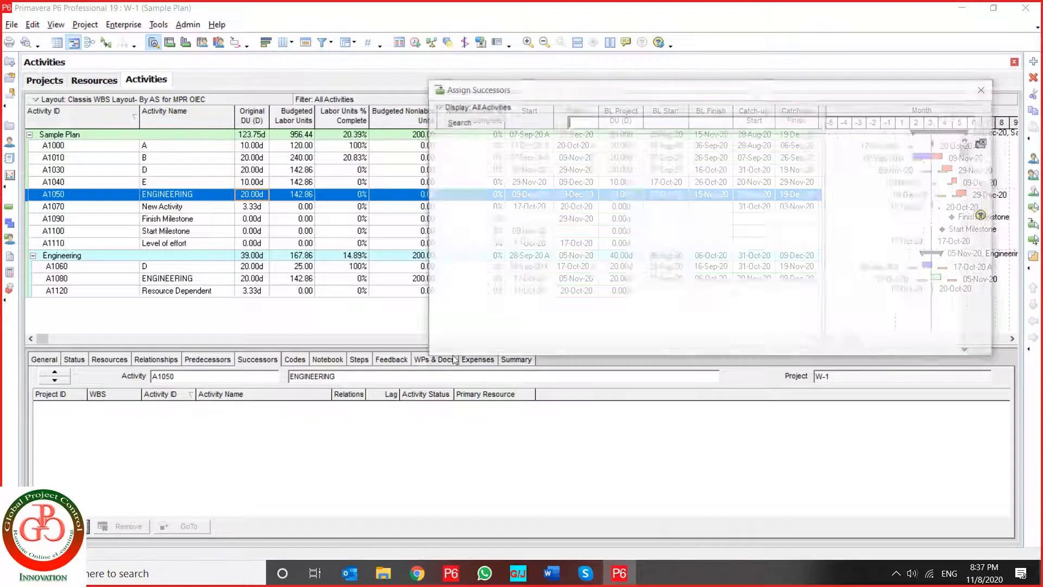
click(659, 216)
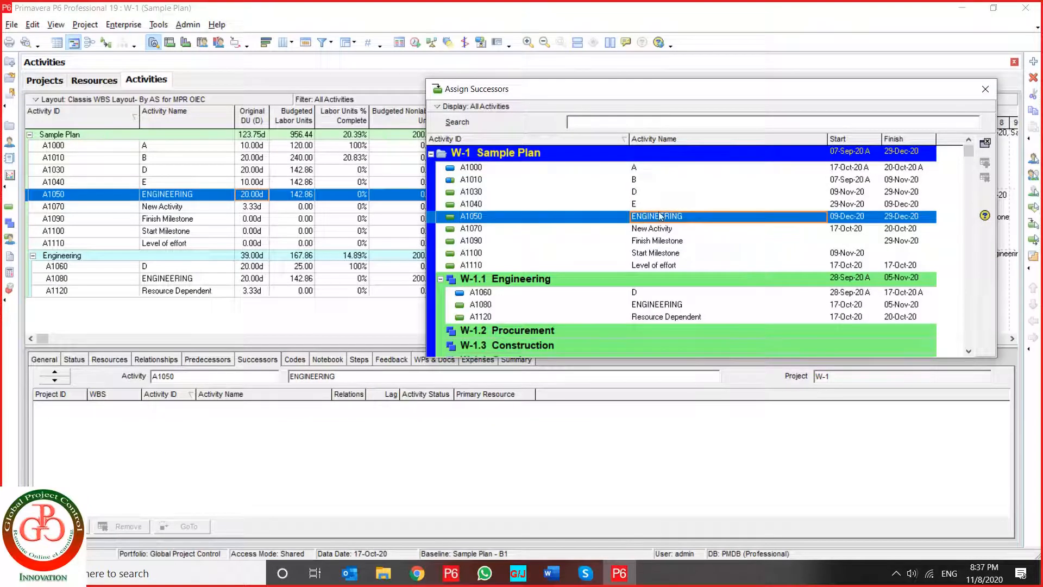
click(986, 142)
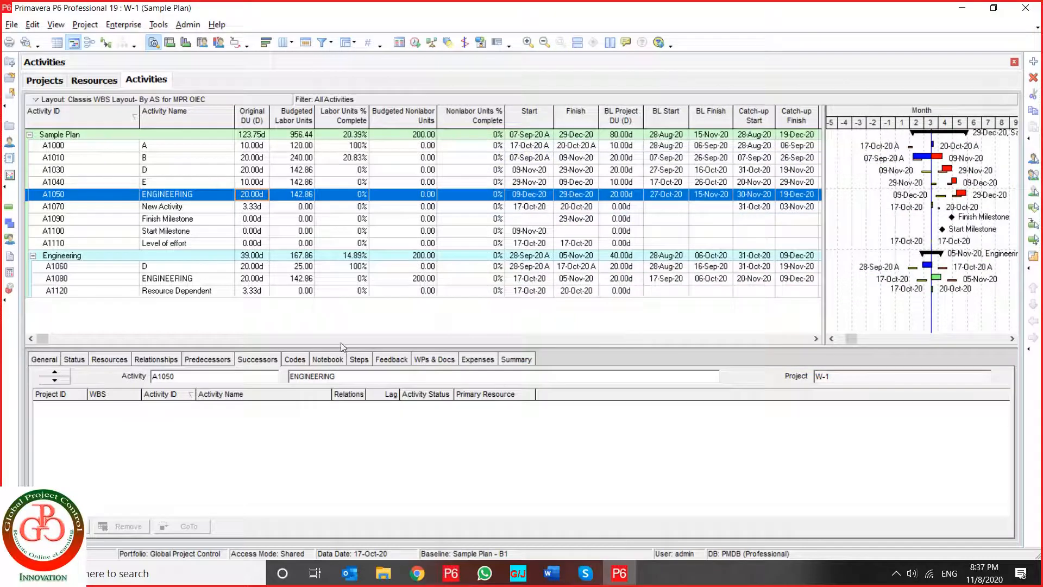
- Assign ENGINEERING A1050 as a successor of the Level of effort activity A1110 with an FF relationship
click(66, 526)
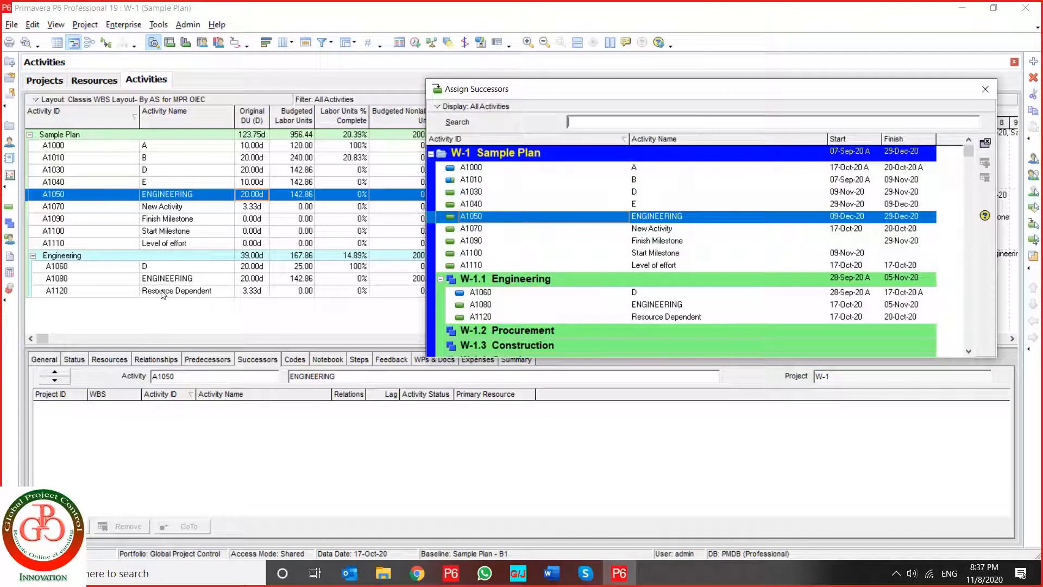
click(167, 244)
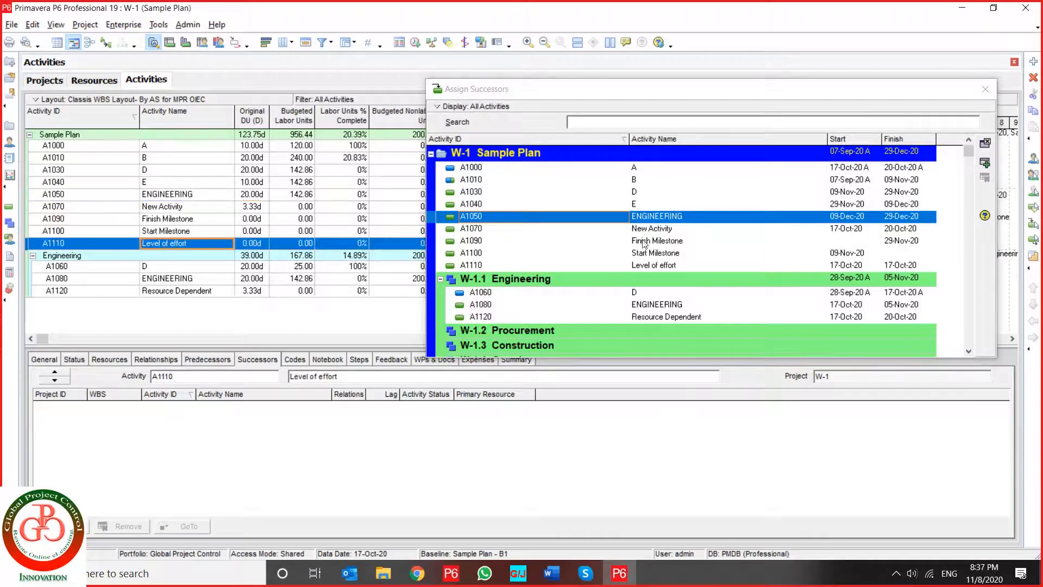
click(664, 217)
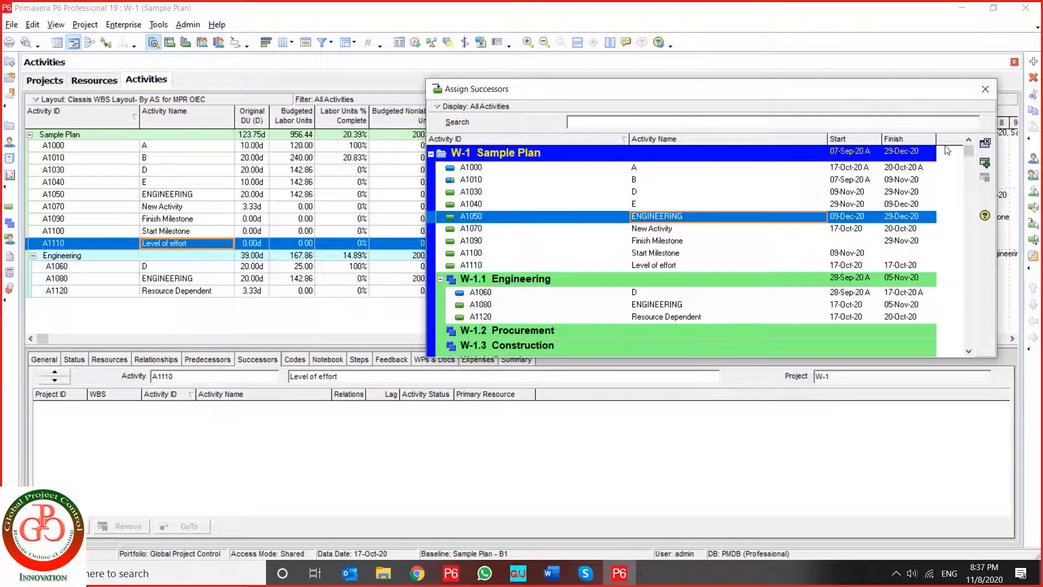
click(985, 143)
click(986, 143)
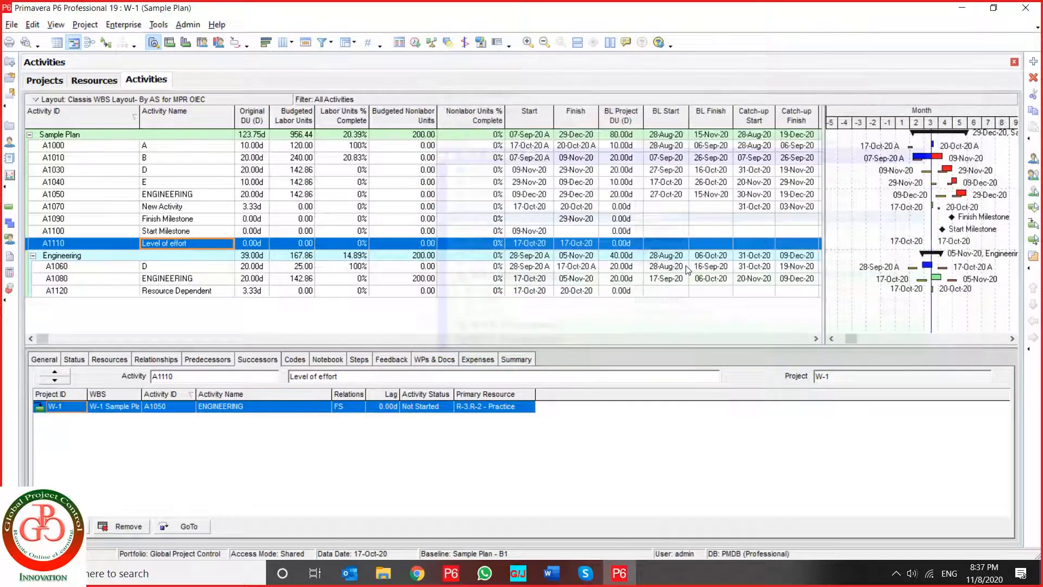
click(348, 407)
click(350, 409)
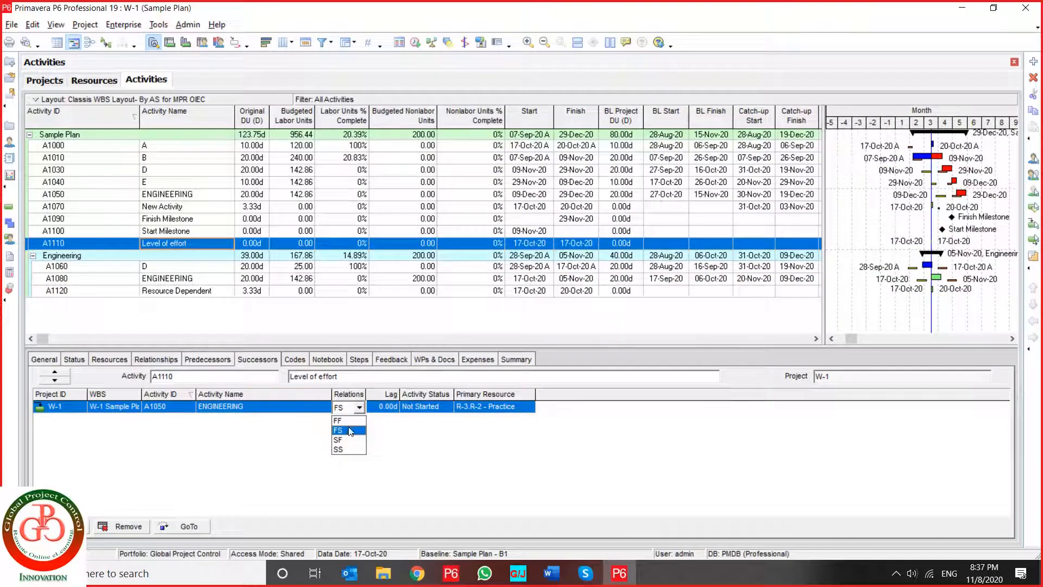
click(341, 420)
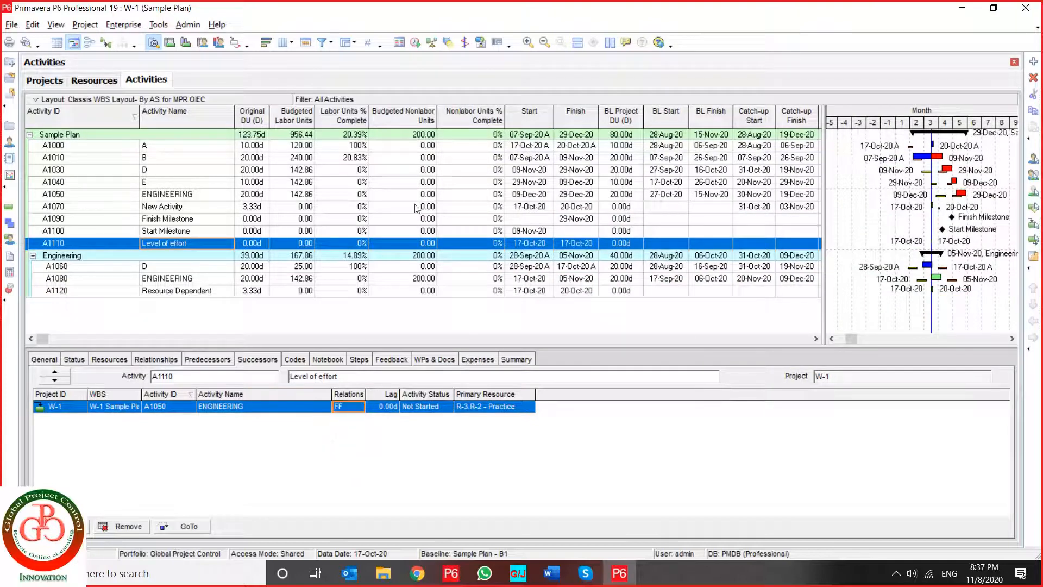
- Reschedule the project with the 17-Oct-20 data date, then check the original duration of Level of effort activity A1110
click(415, 43)
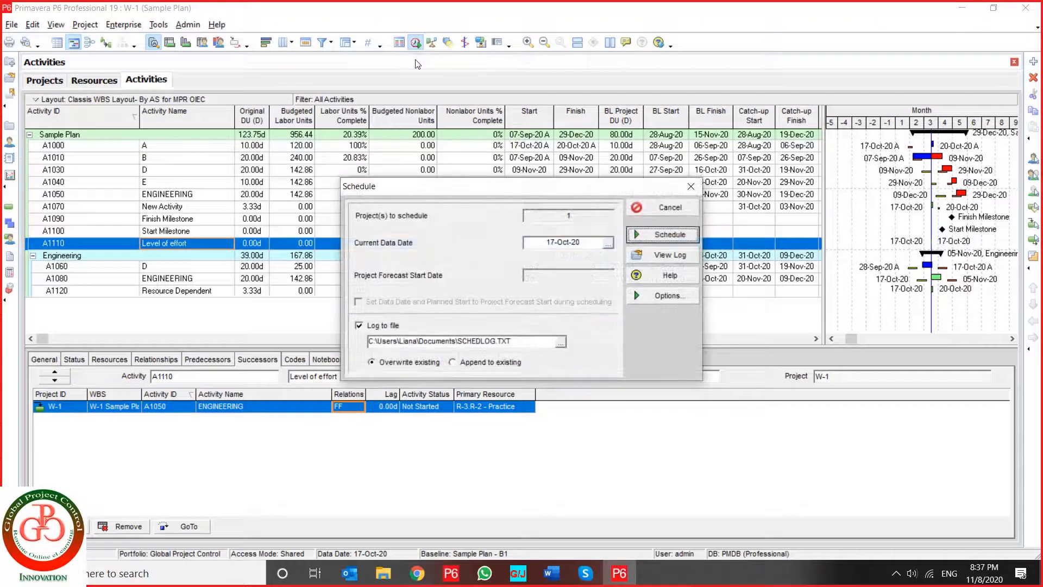
key(Return)
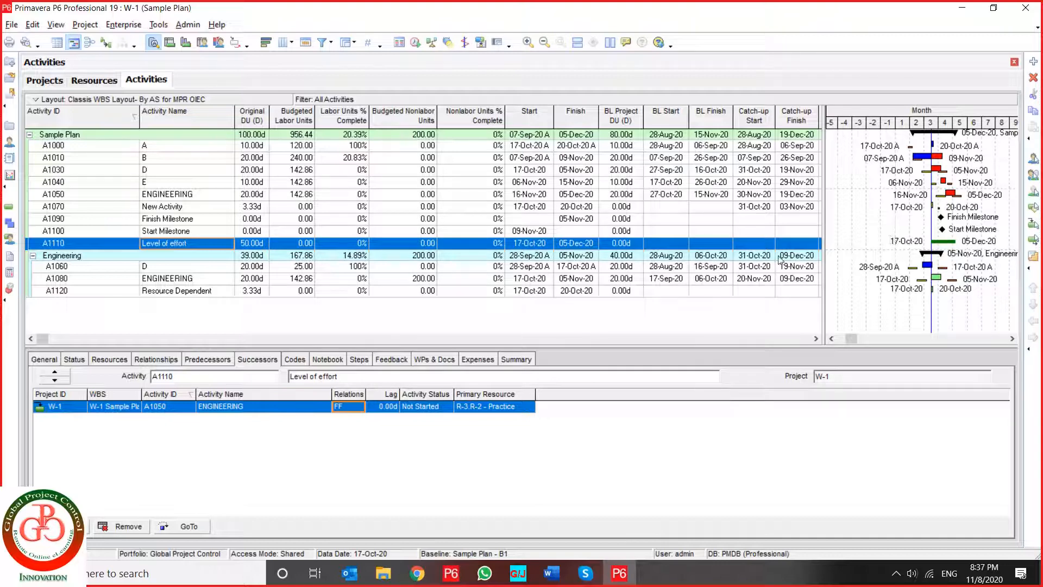
click(416, 43)
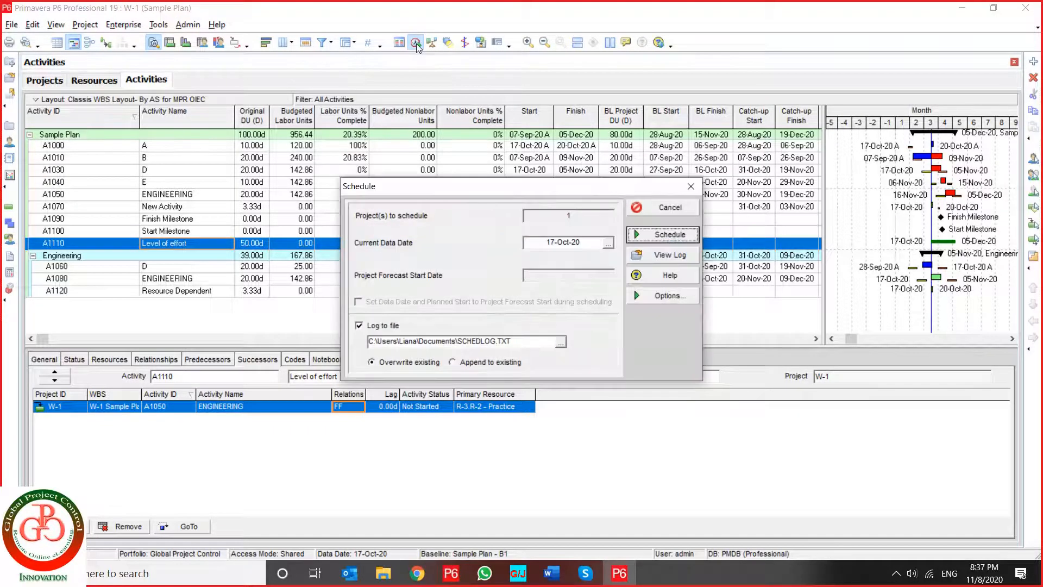
key(Return)
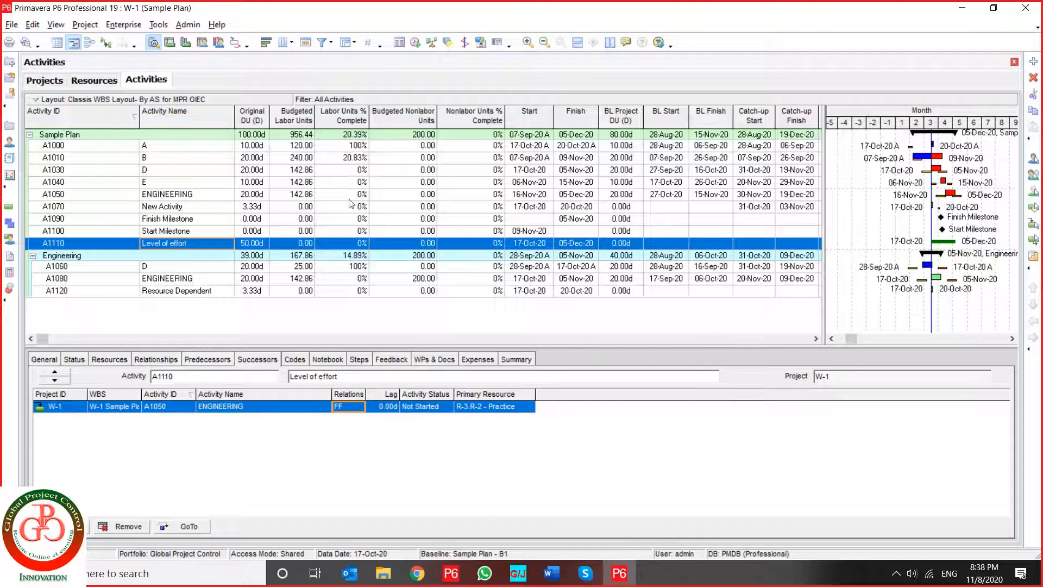
click(256, 245)
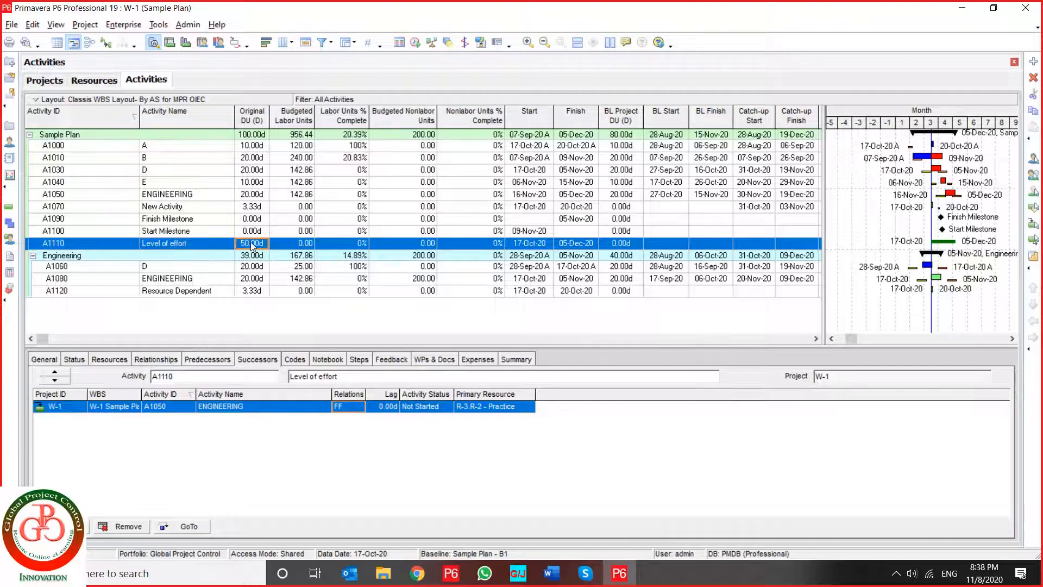
- Set the original duration of Resource Dependent activity A1120 to 20 days and reschedule the project
click(169, 293)
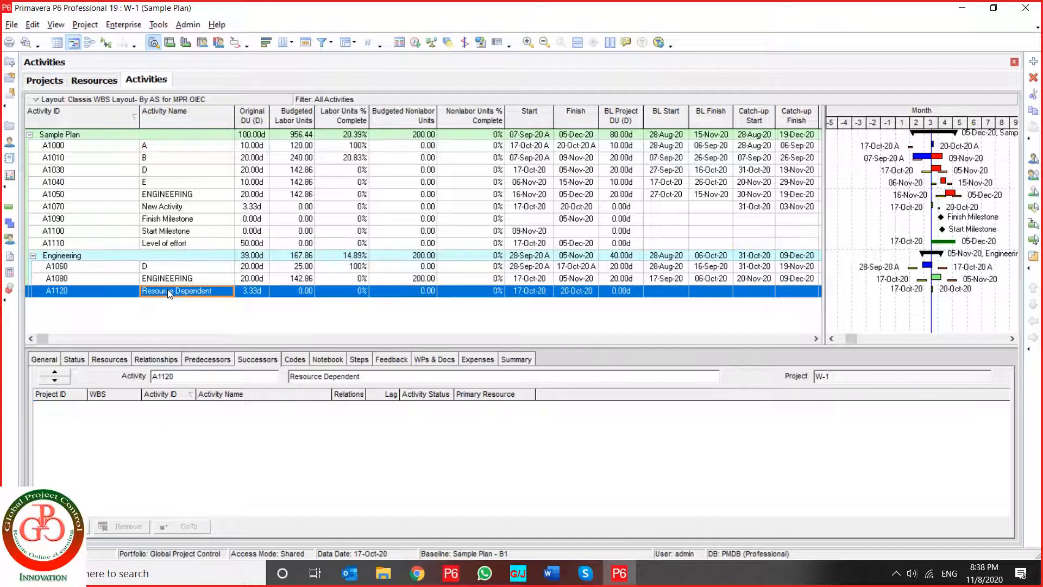
click(71, 360)
click(112, 361)
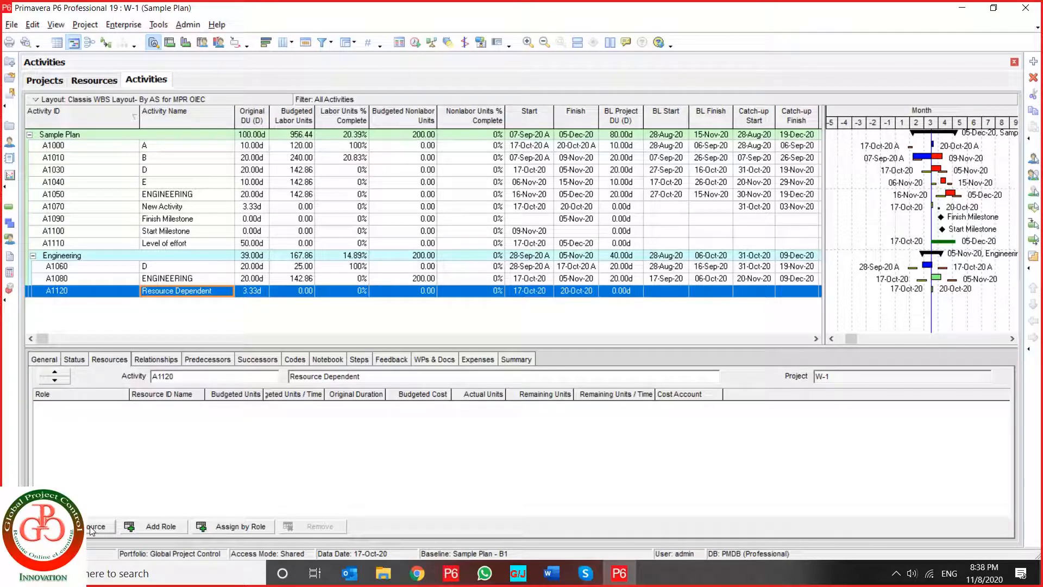
click(260, 294)
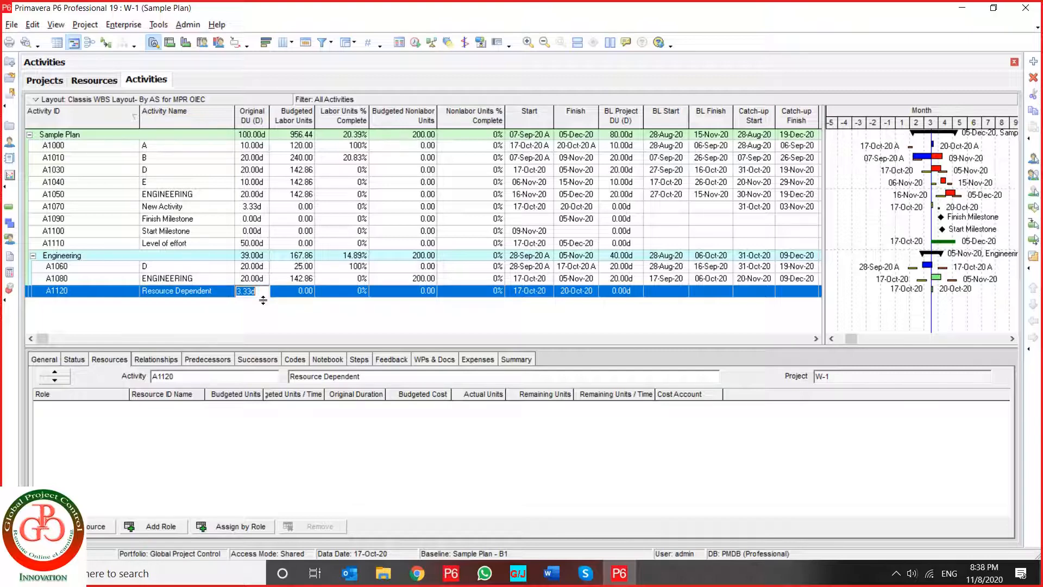
text(20)
key(Return)
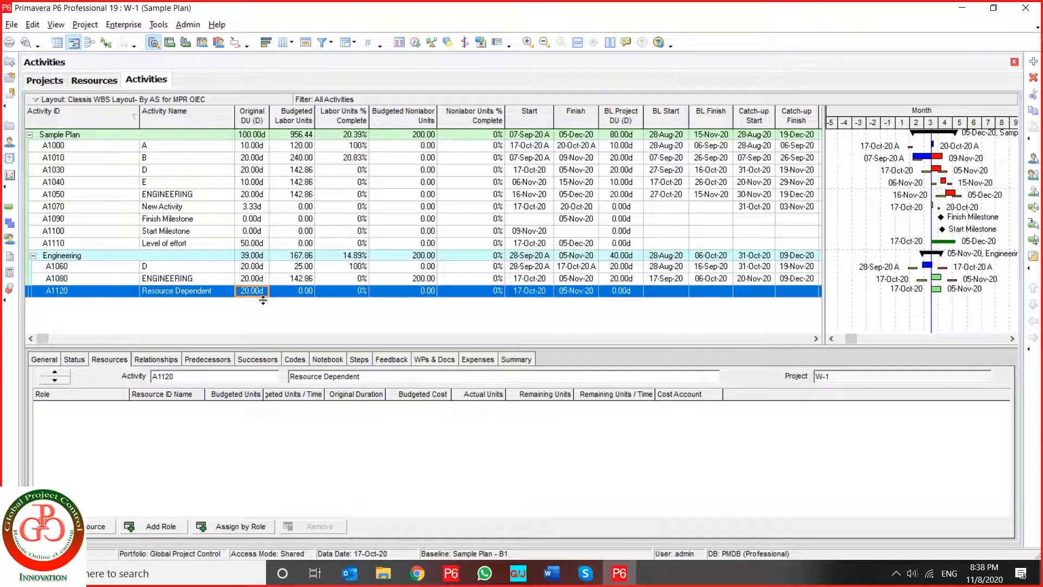
click(416, 43)
key(Return)
- Switch to the 3rd - PPM E-Course document in Word and view its closing Contact Information page
mouse_move(623, 580)
click(551, 573)
scroll(488, 271, down, 9)
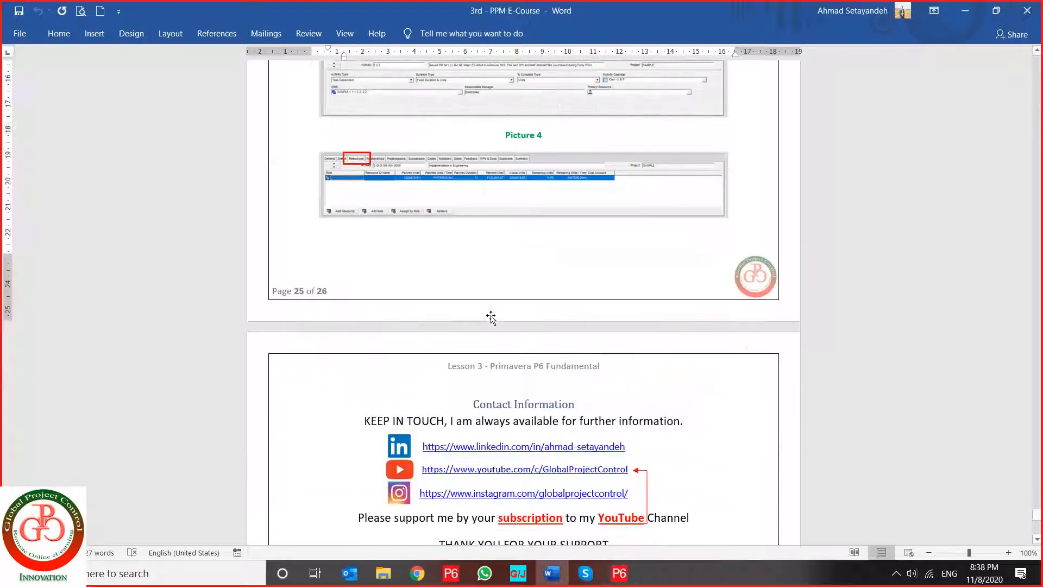
scroll(492, 319, down, 4)
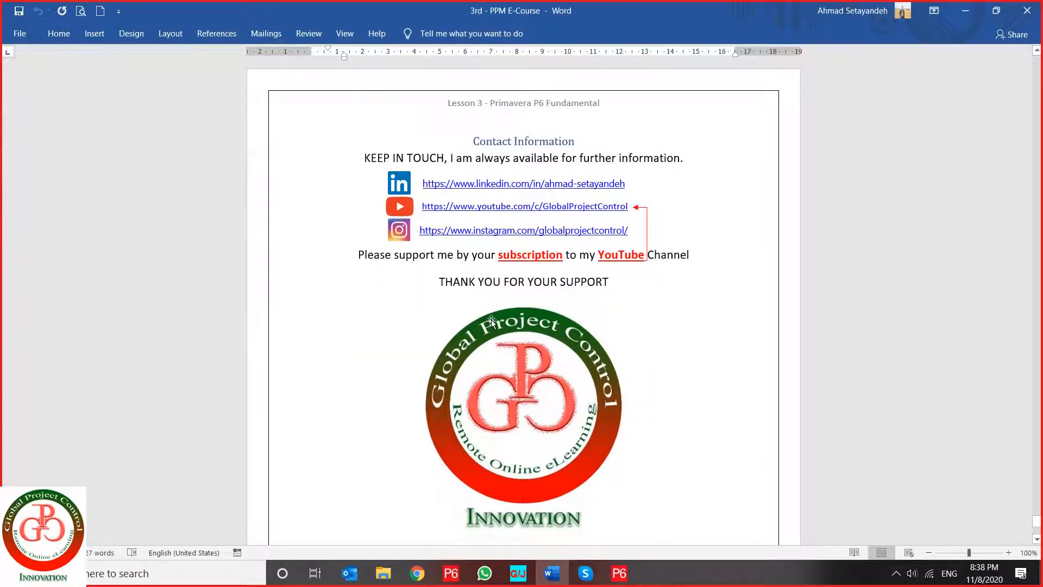